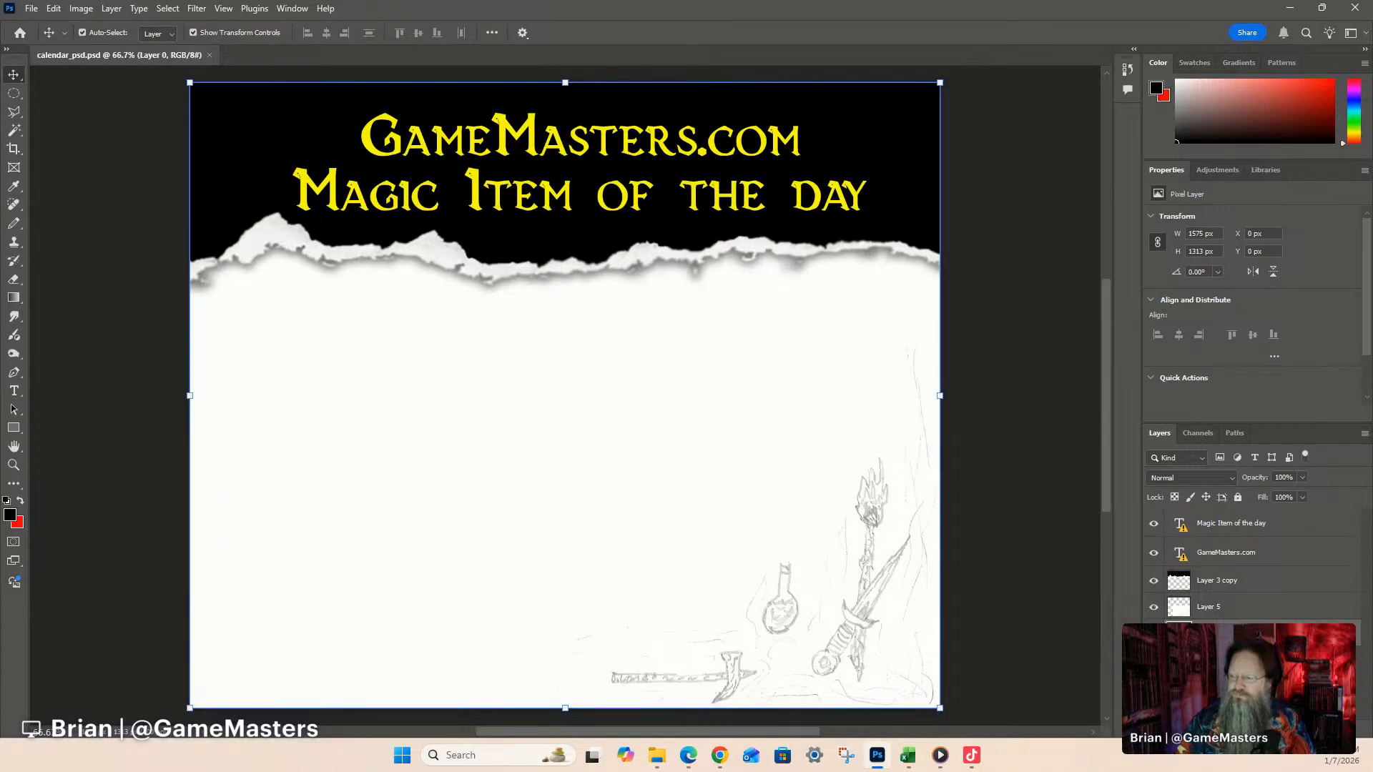
Hide and reshow Layer 5 and Layer 3 copy in turn to check what each contributes to the calendar template.
{"action": "left_click", "coordinate": [1154, 609]}
{"action": "left_click", "coordinate": [1154, 608]}
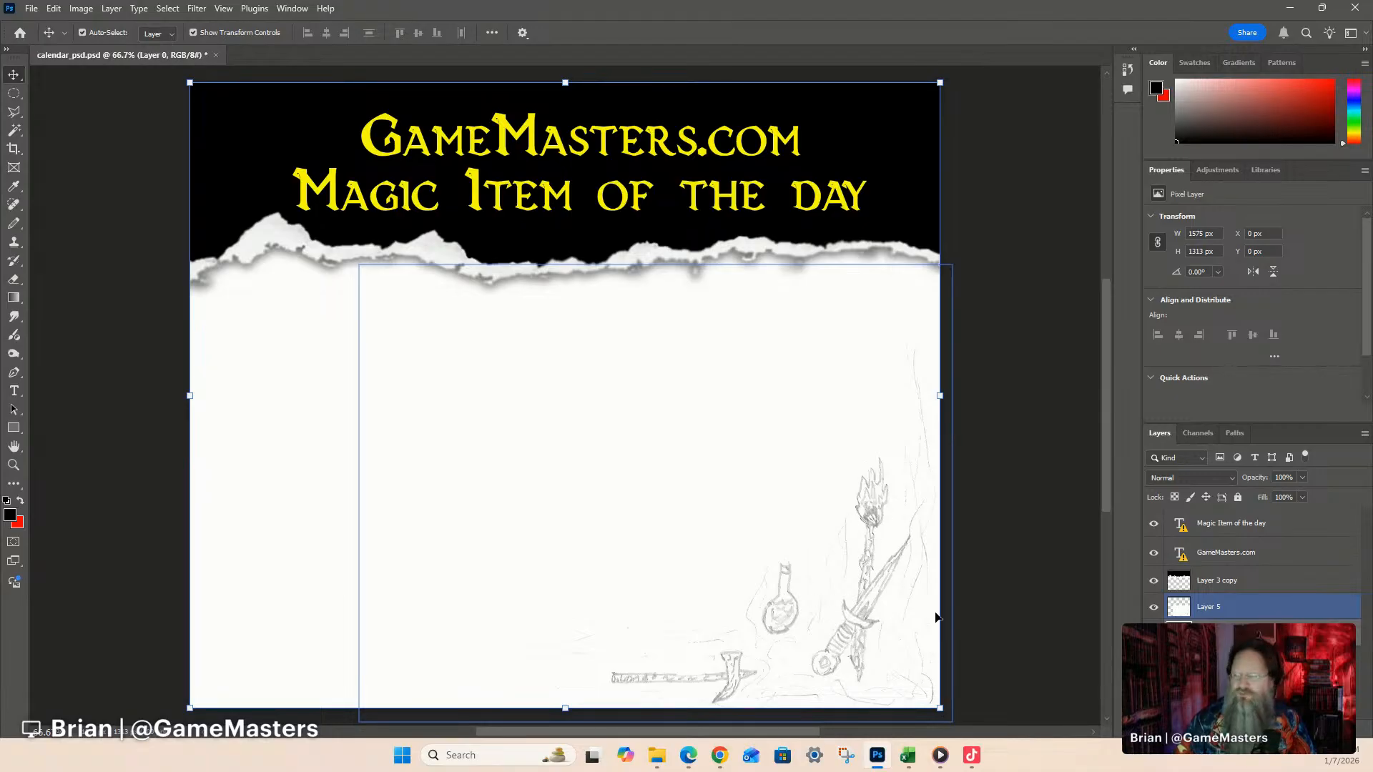
{"action": "left_click", "coordinate": [1248, 588]}
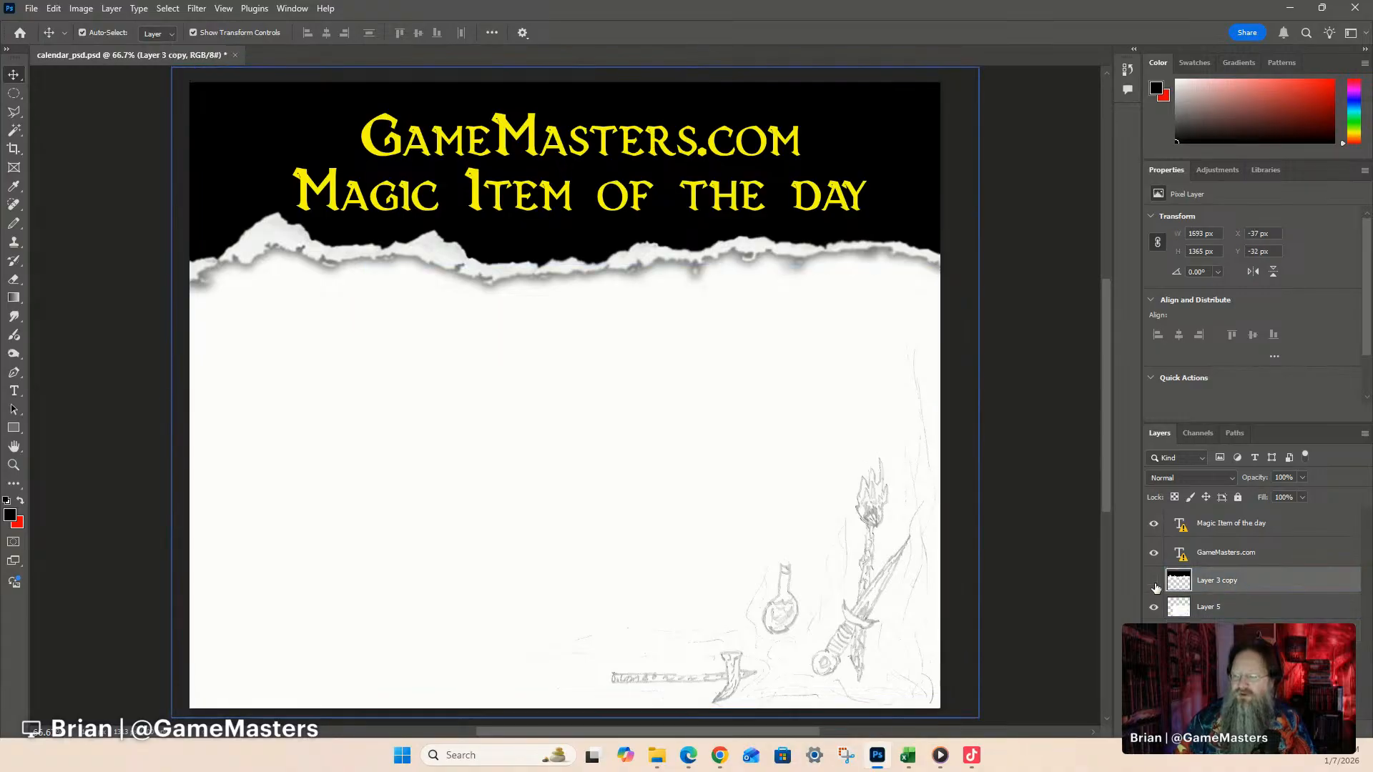
{"action": "left_click", "coordinate": [1154, 583]}
{"action": "left_click", "coordinate": [1155, 583]}
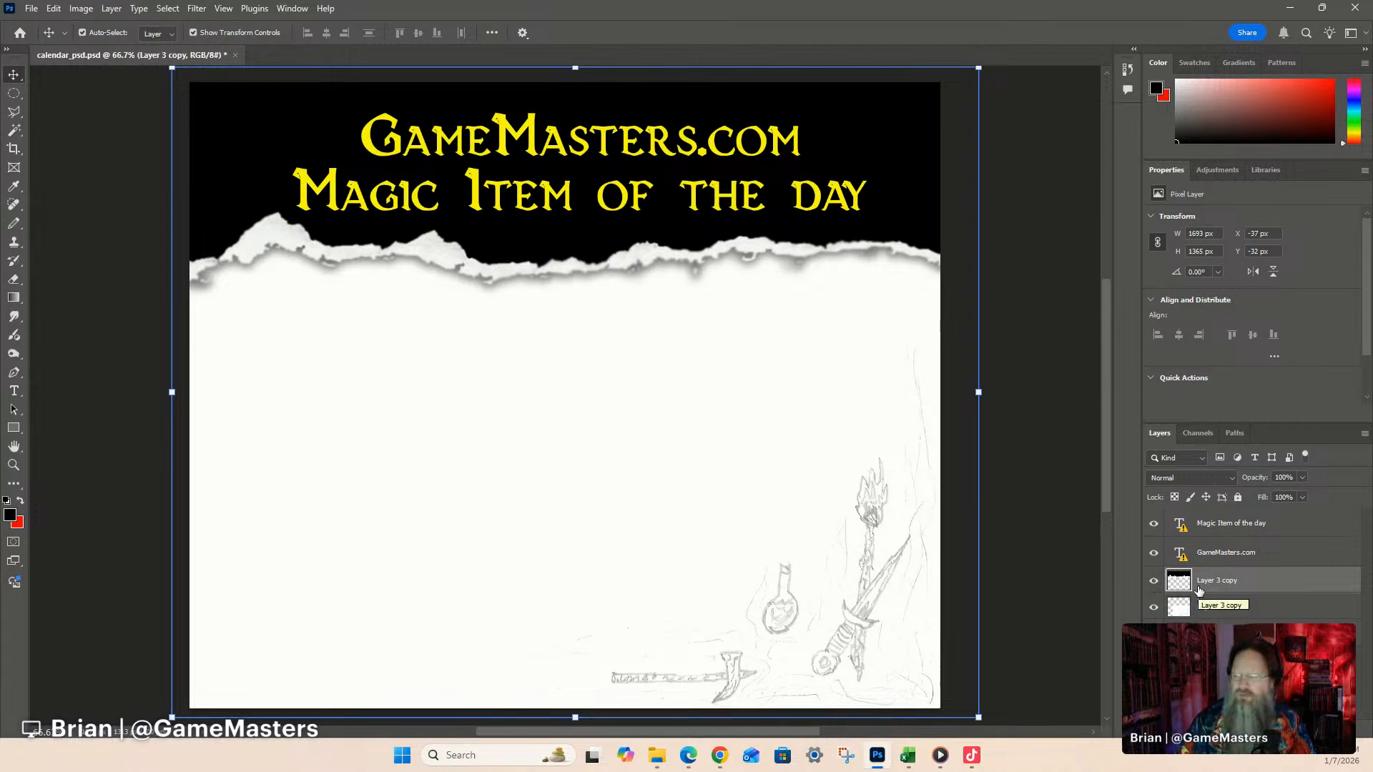
Hide and reshow the GameMasters.com and Magic Item of the day text layers to check each heading.
{"action": "left_click", "coordinate": [1180, 555]}
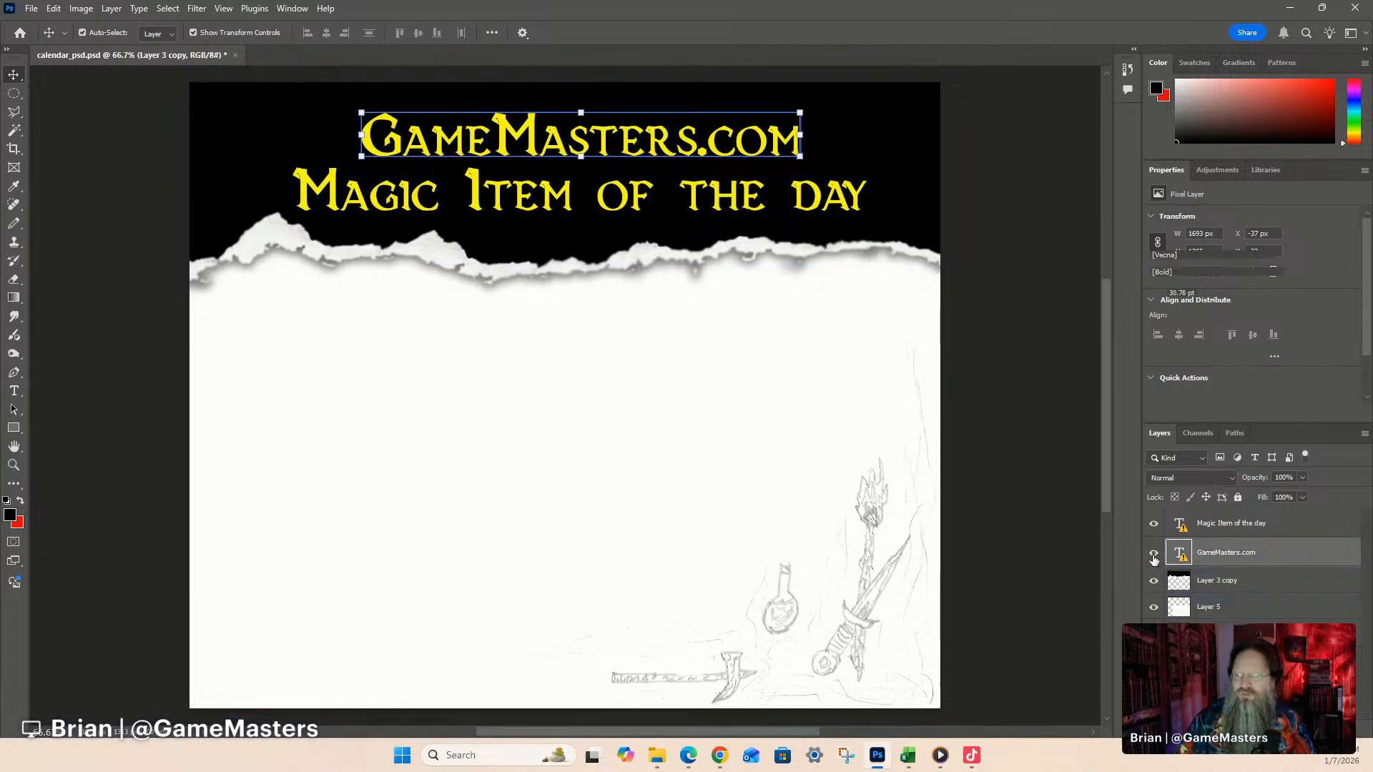
{"action": "left_click", "coordinate": [1154, 556]}
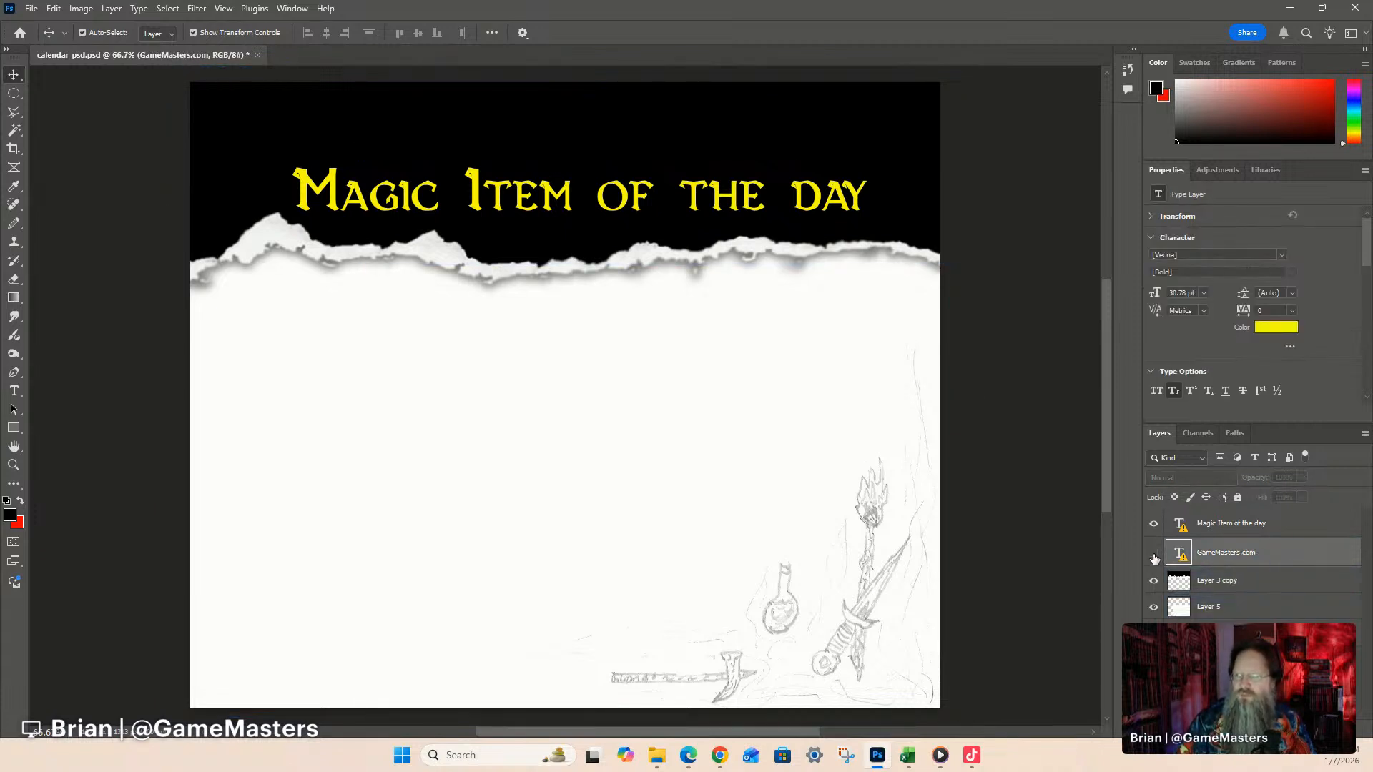
{"action": "left_click", "coordinate": [1155, 557]}
{"action": "left_click", "coordinate": [1324, 524]}
{"action": "left_click", "coordinate": [1153, 524]}
{"action": "left_click", "coordinate": [1153, 524]}
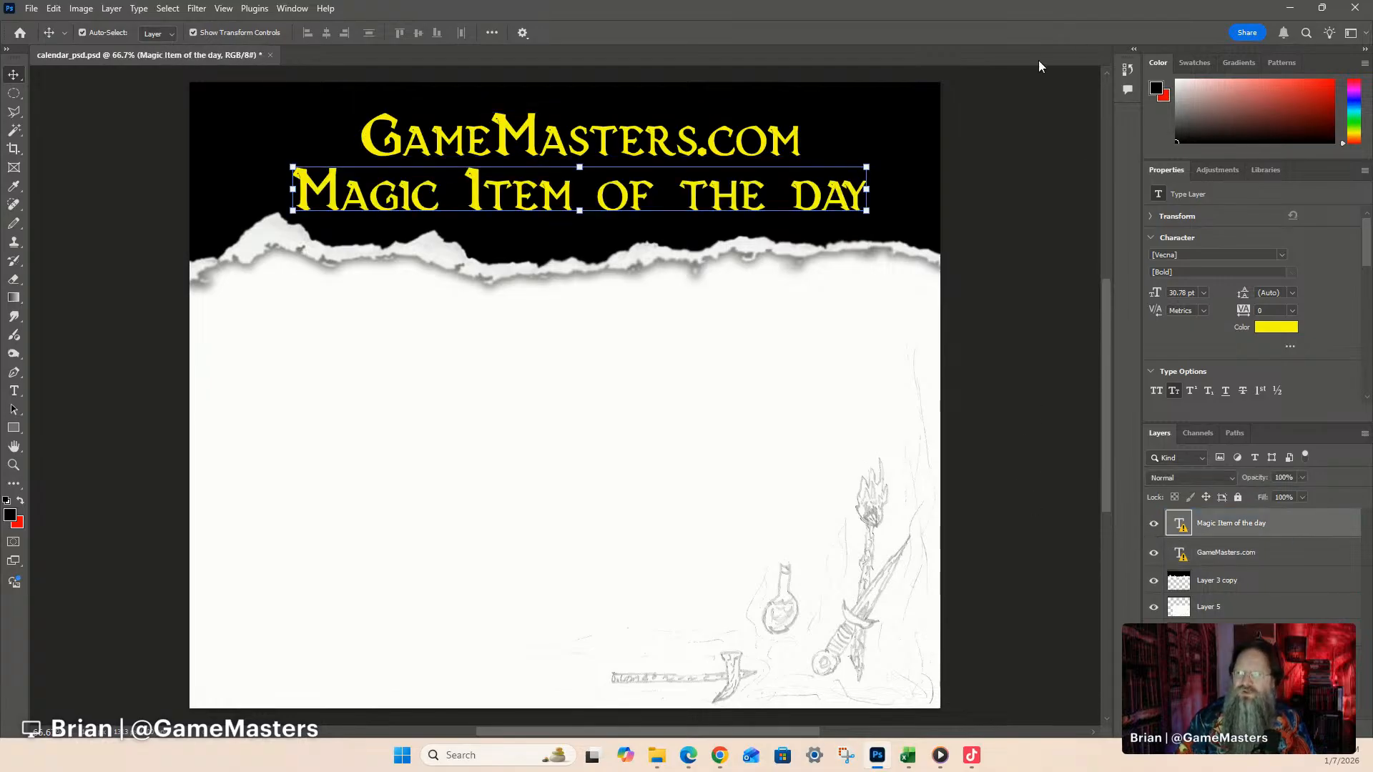
Switch to File Explorer and open the 2026_magic_item_random_generator workbook in Excel, showing its Articles sheet.
{"action": "left_click", "coordinate": [1290, 9]}
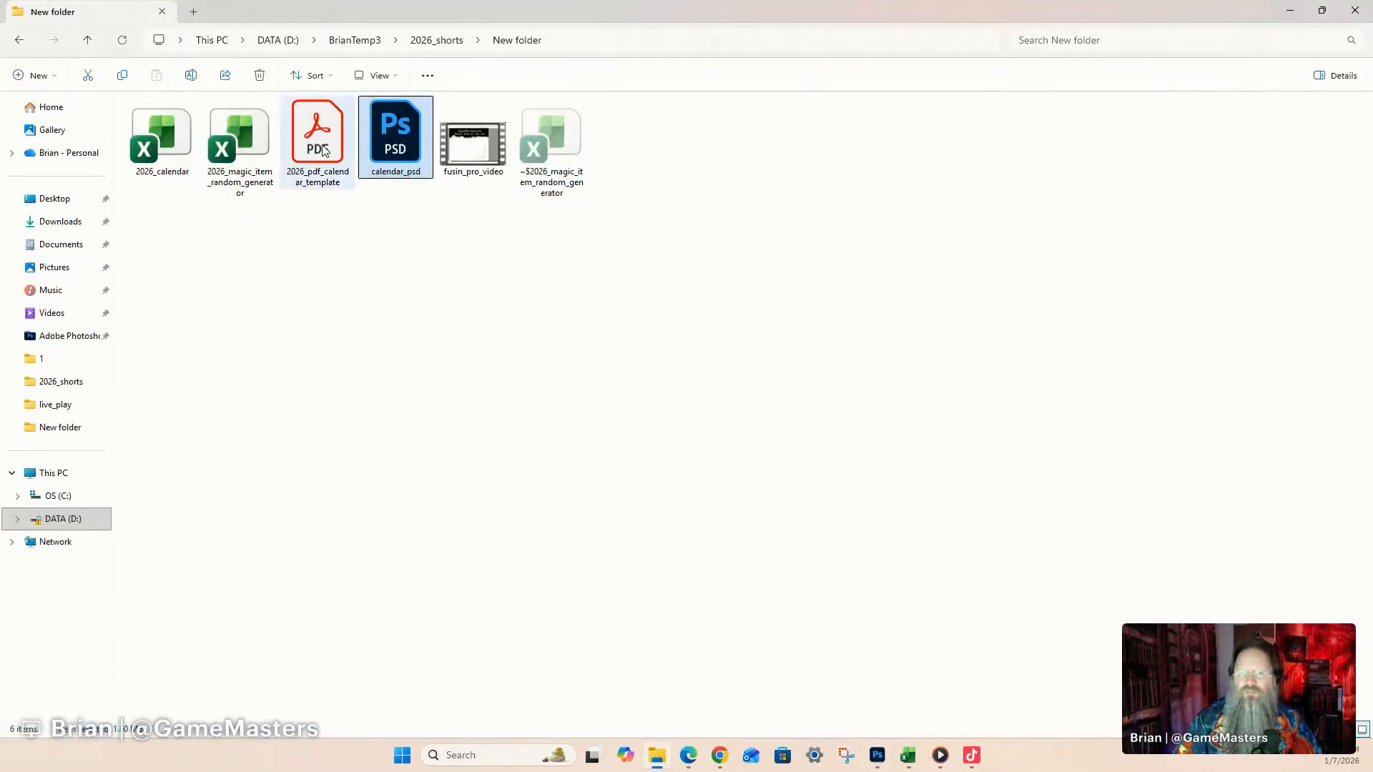
{"action": "double_click", "coordinate": [239, 143]}
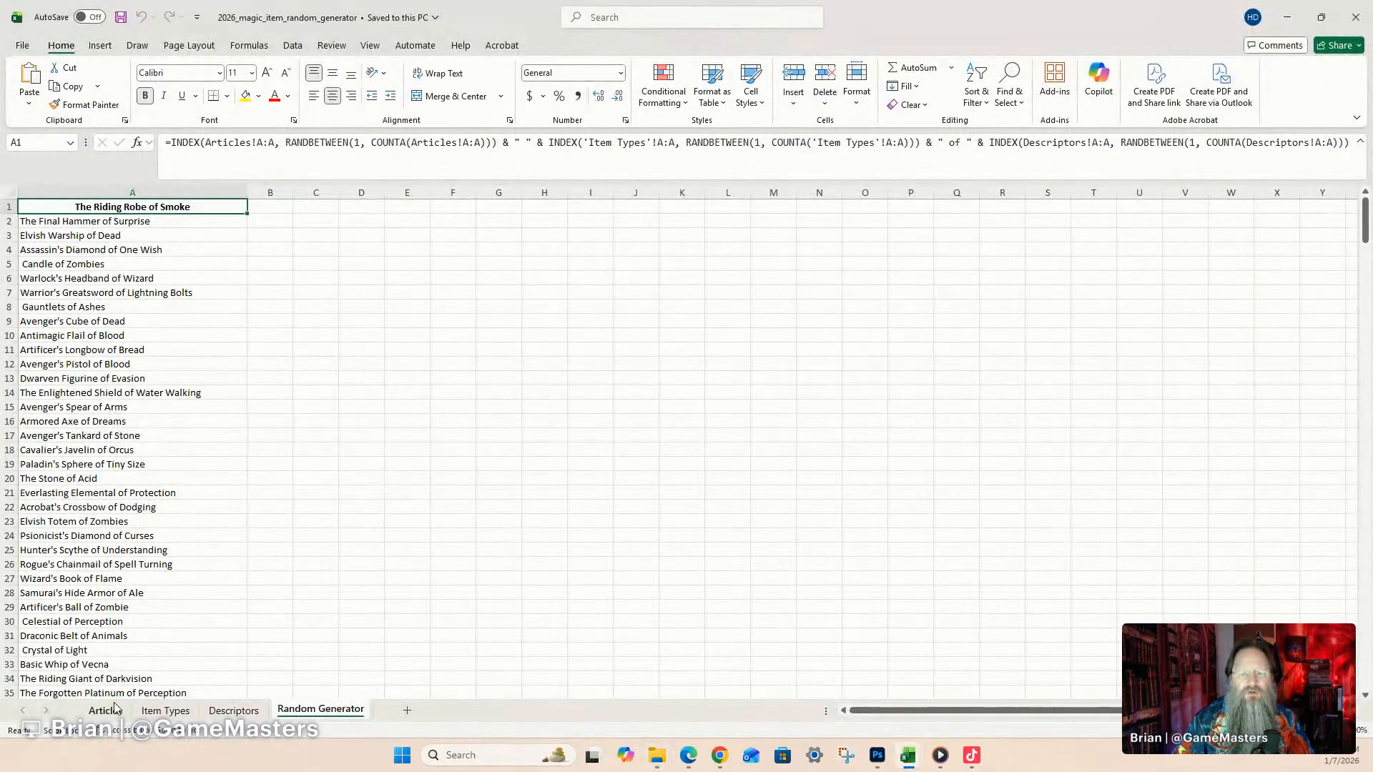
{"action": "left_click", "coordinate": [114, 708]}
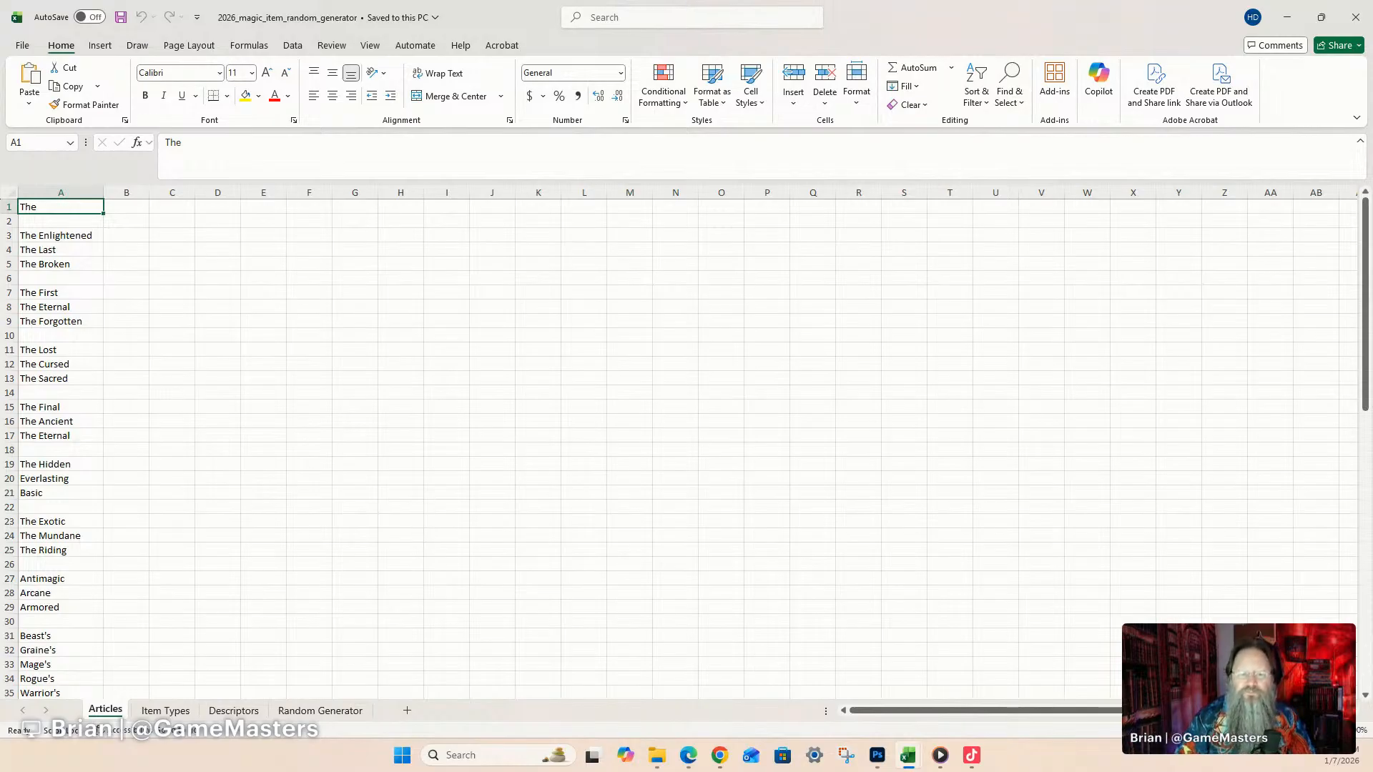
Examine the first group of name prefixes in column A of the Articles sheet, from "The" to "Antimagic".
{"action": "key", "text": "alt+Tab"}
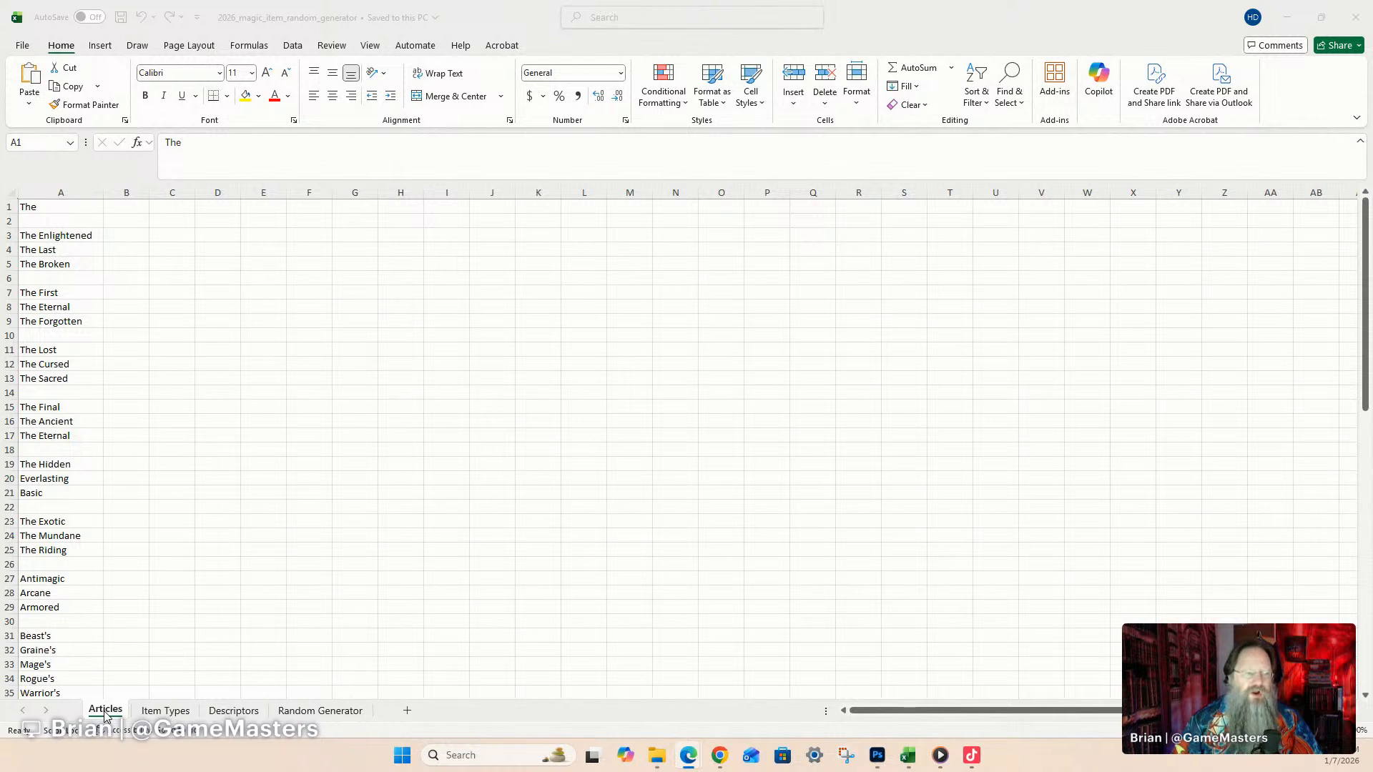
{"action": "left_click", "coordinate": [62, 208]}
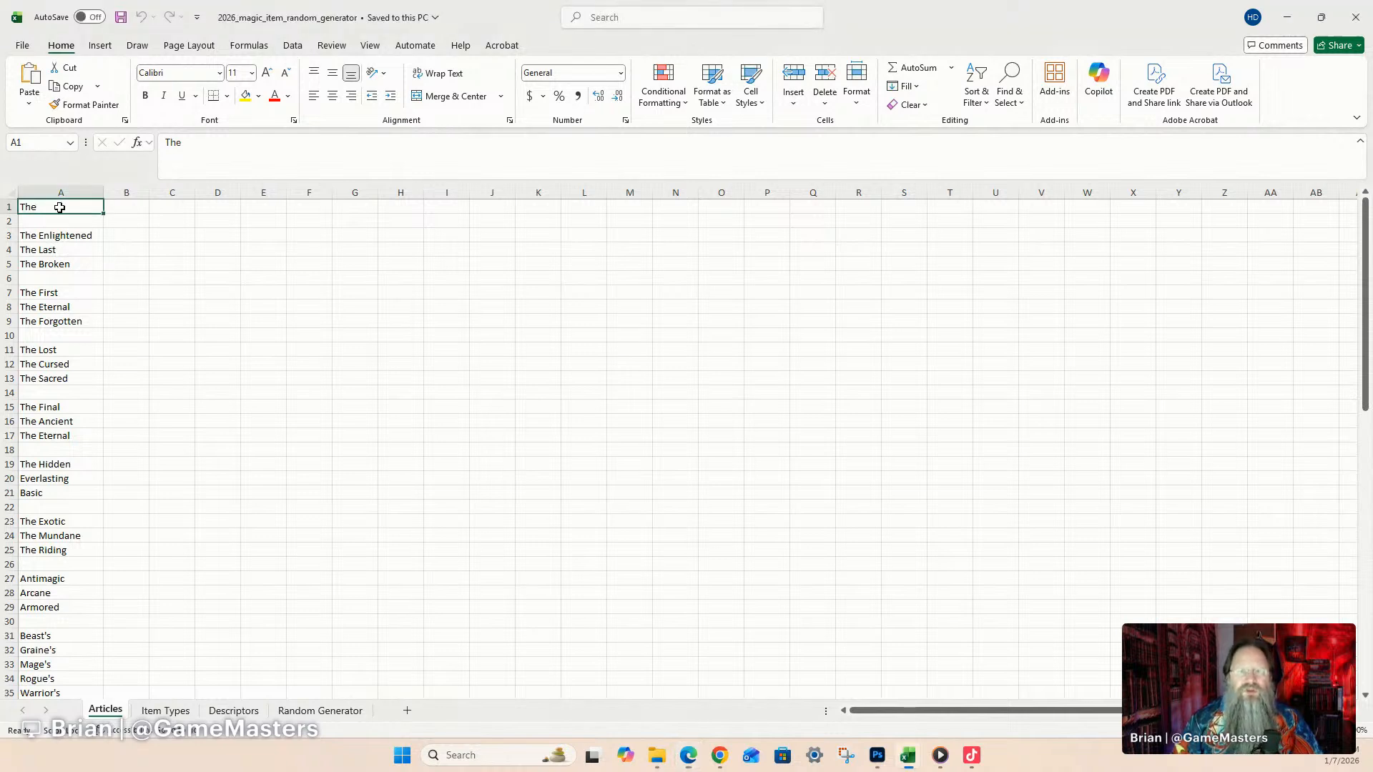
{"action": "left_click", "coordinate": [61, 192]}
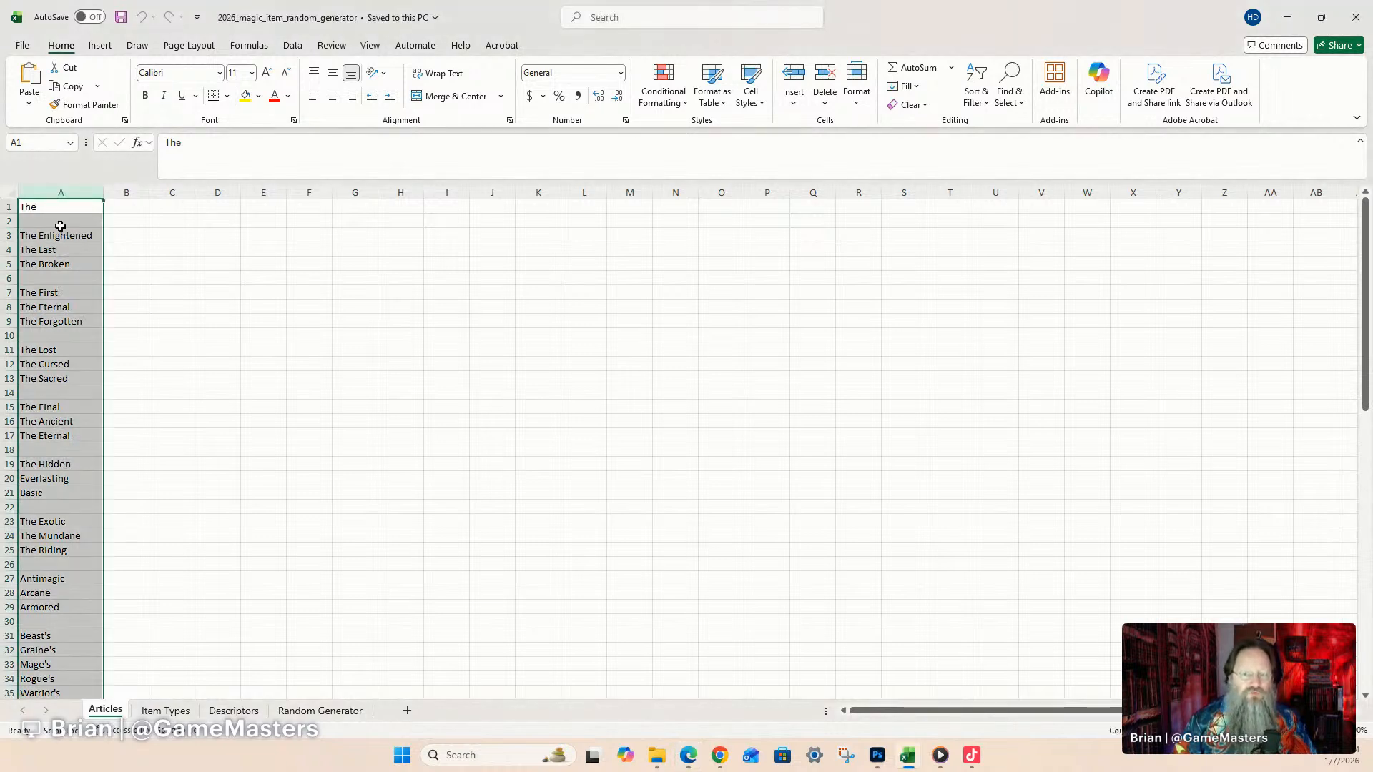
{"action": "left_click", "coordinate": [44, 206]}
{"action": "left_click", "coordinate": [75, 234]}
{"action": "left_click", "coordinate": [76, 250]}
{"action": "left_click", "coordinate": [76, 264]}
{"action": "left_click", "coordinate": [78, 294]}
{"action": "left_click", "coordinate": [77, 308]}
{"action": "left_click", "coordinate": [78, 322]}
{"action": "left_click", "coordinate": [70, 334]}
{"action": "left_click", "coordinate": [64, 280]}
{"action": "left_click", "coordinate": [61, 393]}
{"action": "left_click", "coordinate": [64, 407]}
{"action": "left_click", "coordinate": [68, 449]}
{"action": "left_click", "coordinate": [86, 438]}
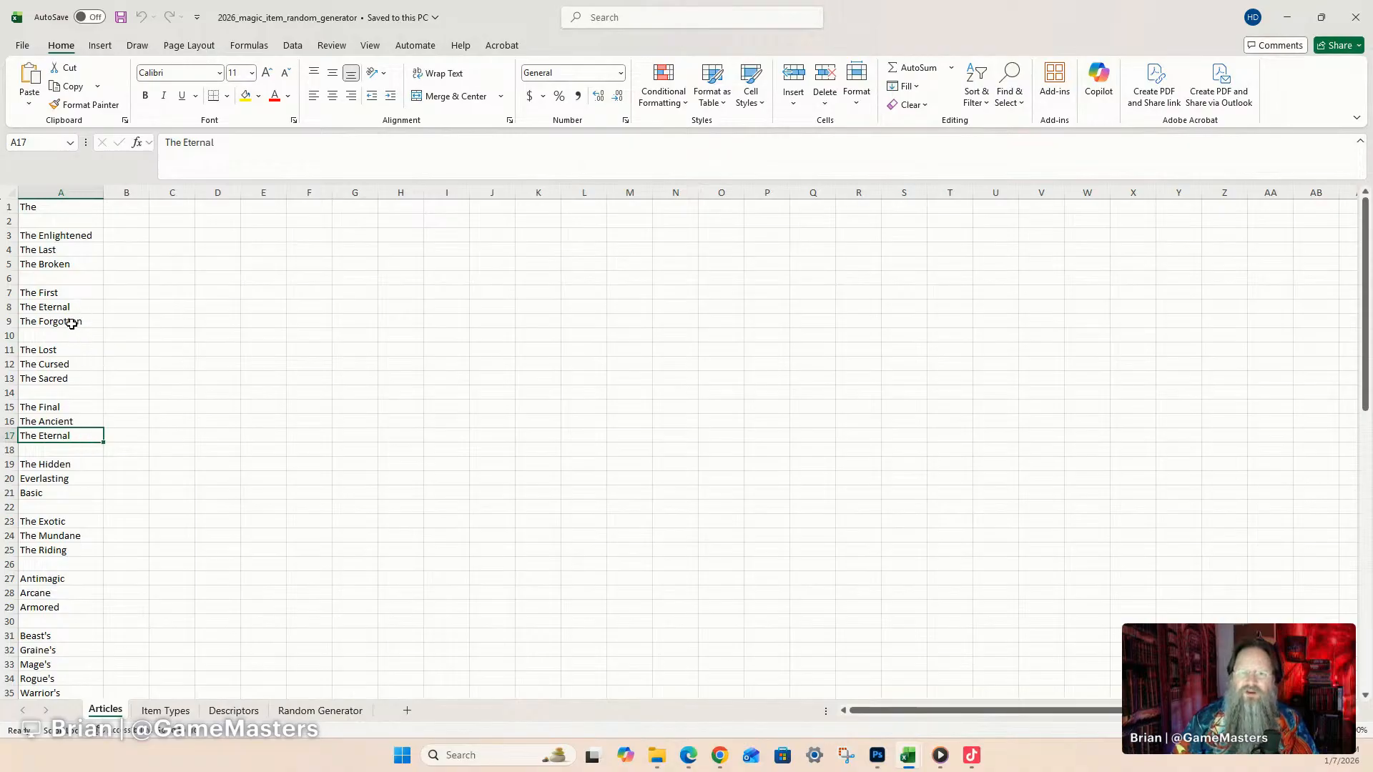
{"action": "left_click", "coordinate": [67, 493]}
{"action": "left_click", "coordinate": [71, 524]}
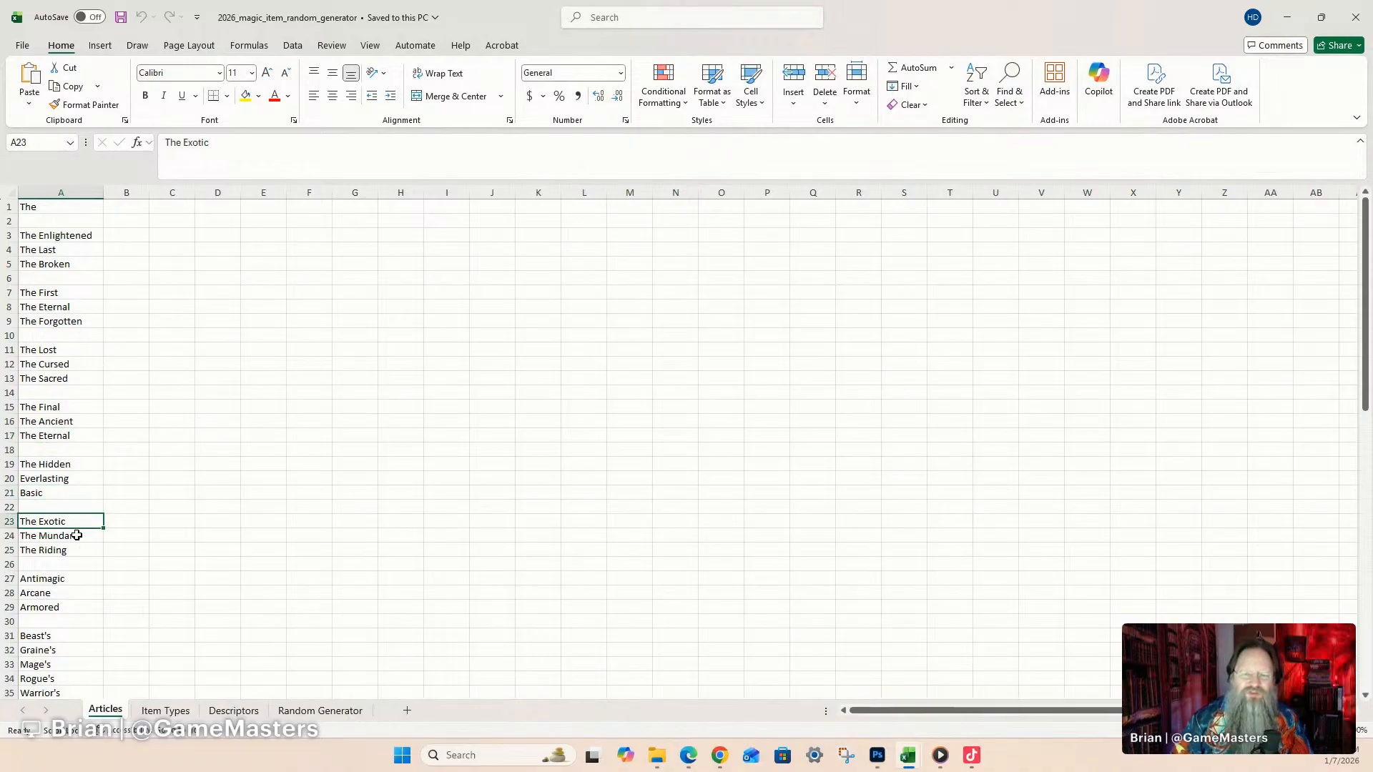
{"action": "left_click", "coordinate": [81, 580]}
Examine the possessive character and class prefixes in the Articles list, from "Beast's" through "Chronomancer's" and beyond.
{"action": "scroll", "coordinate": [80, 575], "scroll_direction": "down", "scroll_amount": 7}
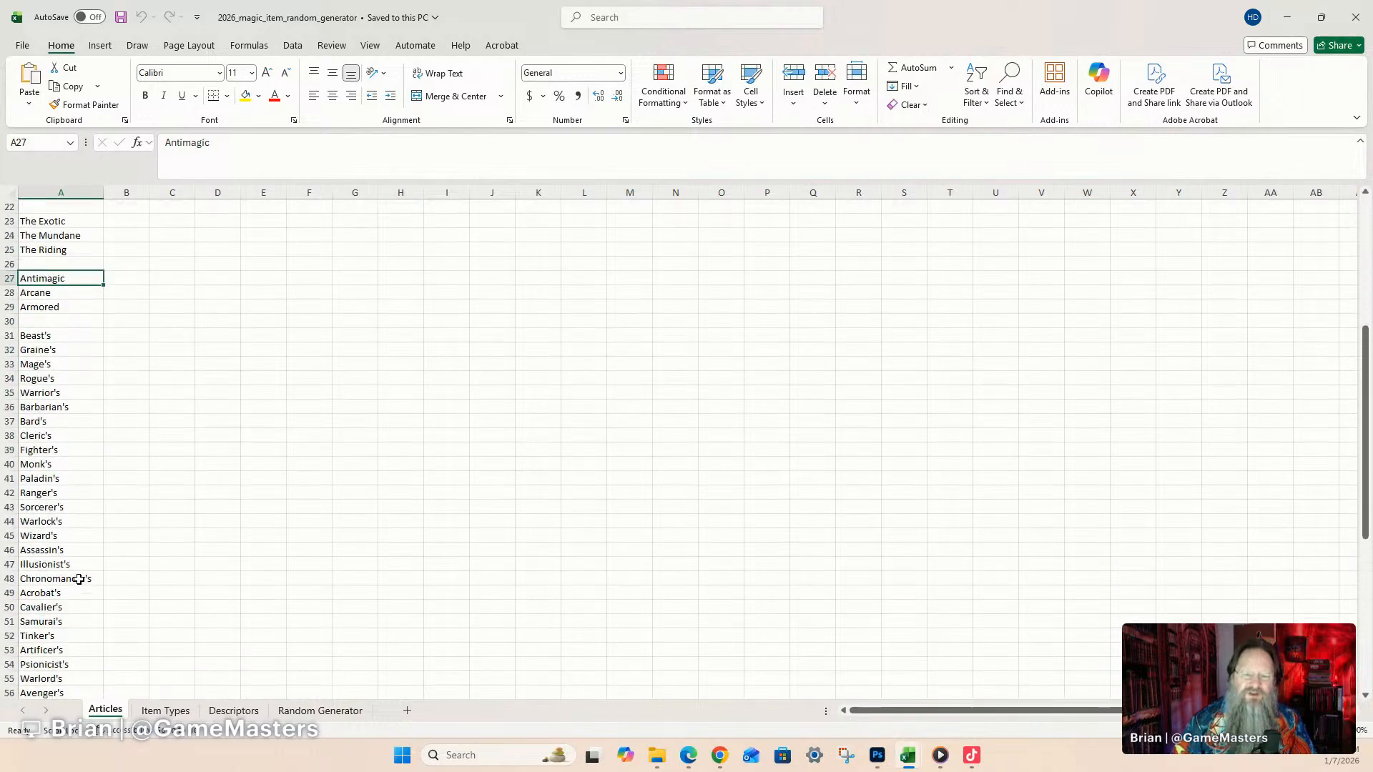
{"action": "scroll", "coordinate": [79, 569], "scroll_direction": "down", "scroll_amount": 2}
{"action": "left_click", "coordinate": [71, 251]}
{"action": "left_click", "coordinate": [71, 266]}
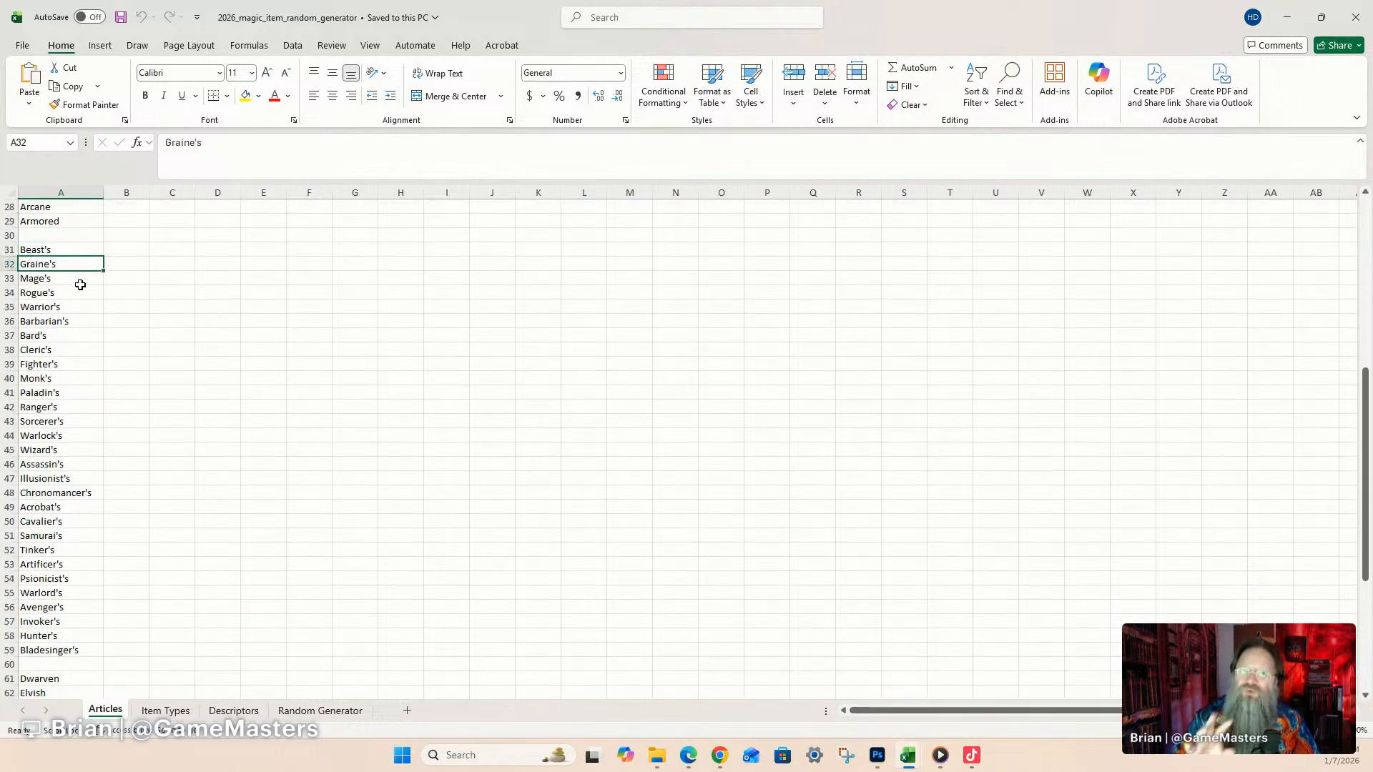
{"action": "left_click", "coordinate": [72, 307]}
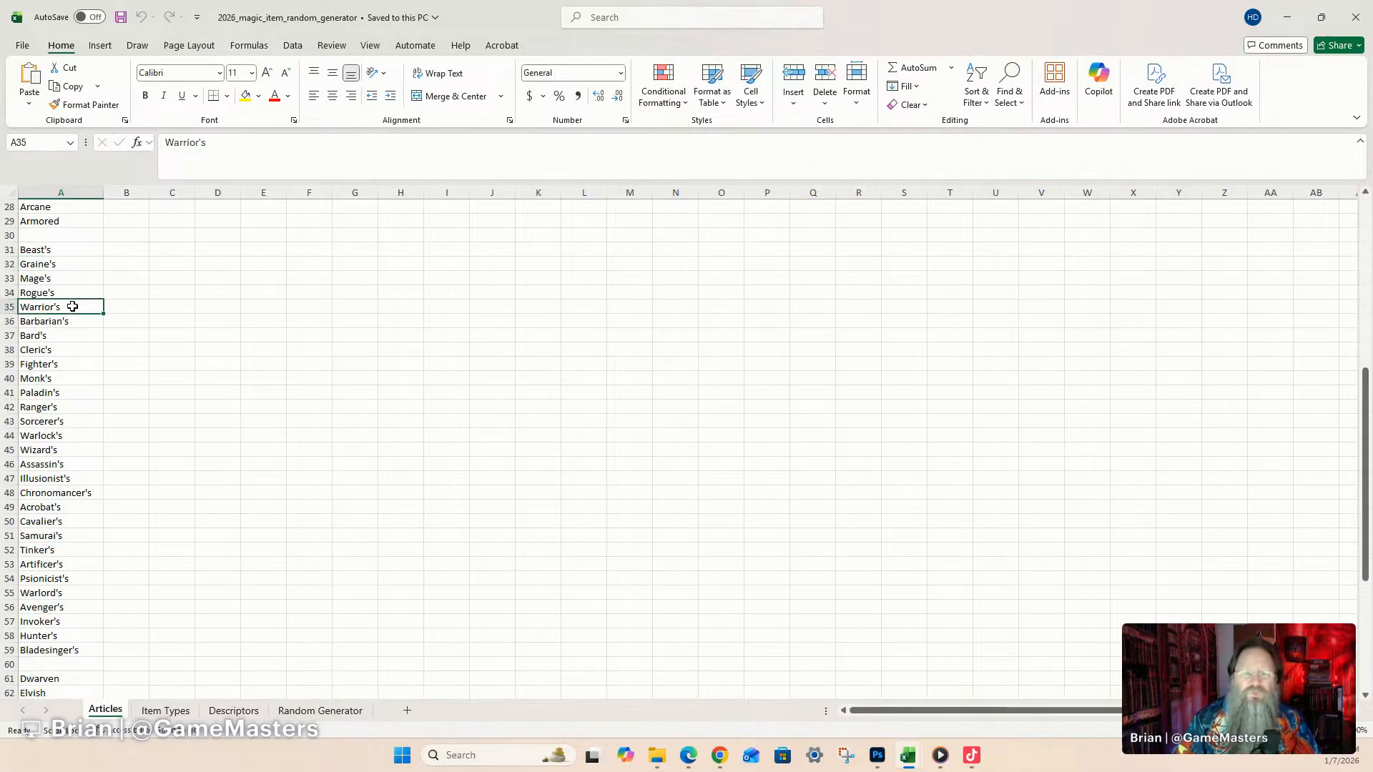
{"action": "left_click", "coordinate": [64, 339]}
{"action": "left_click", "coordinate": [74, 397]}
{"action": "left_click", "coordinate": [83, 479]}
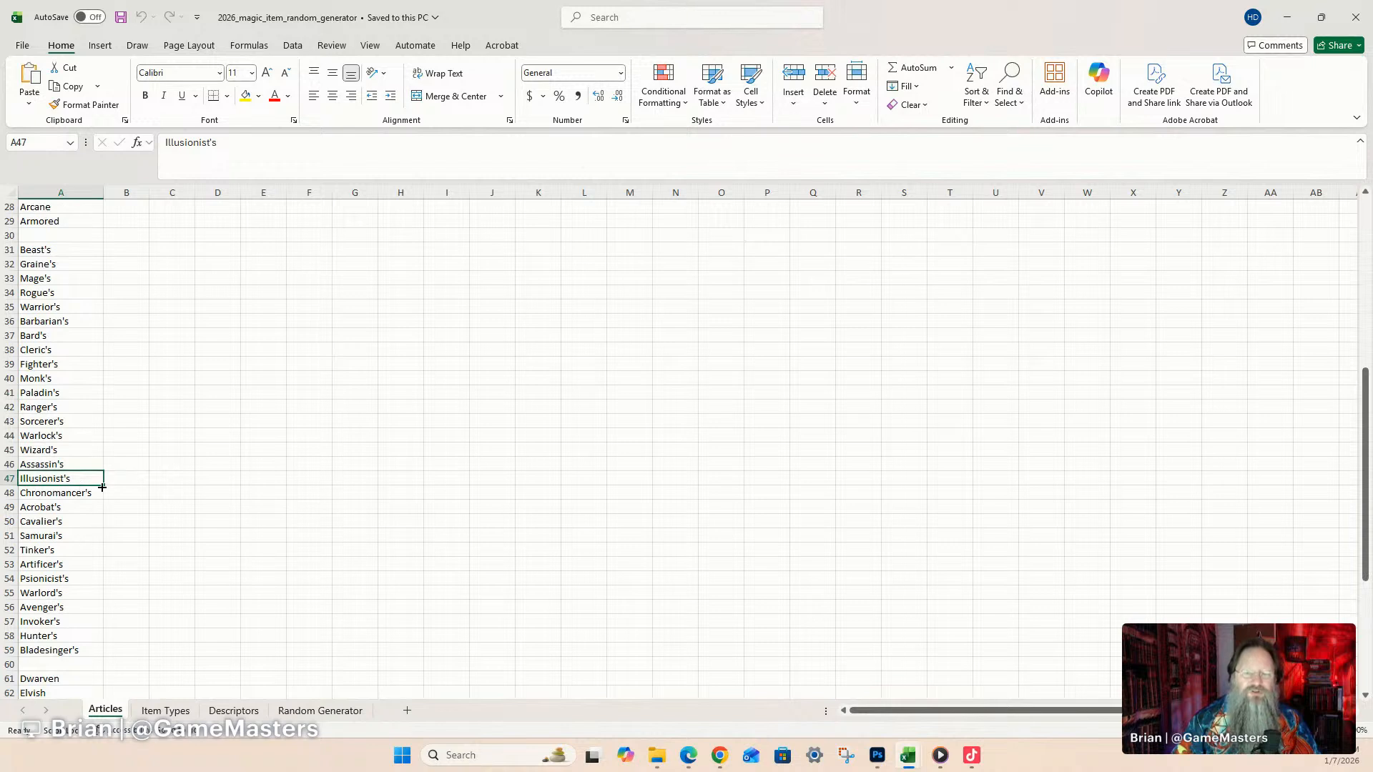
{"action": "left_click", "coordinate": [83, 494]}
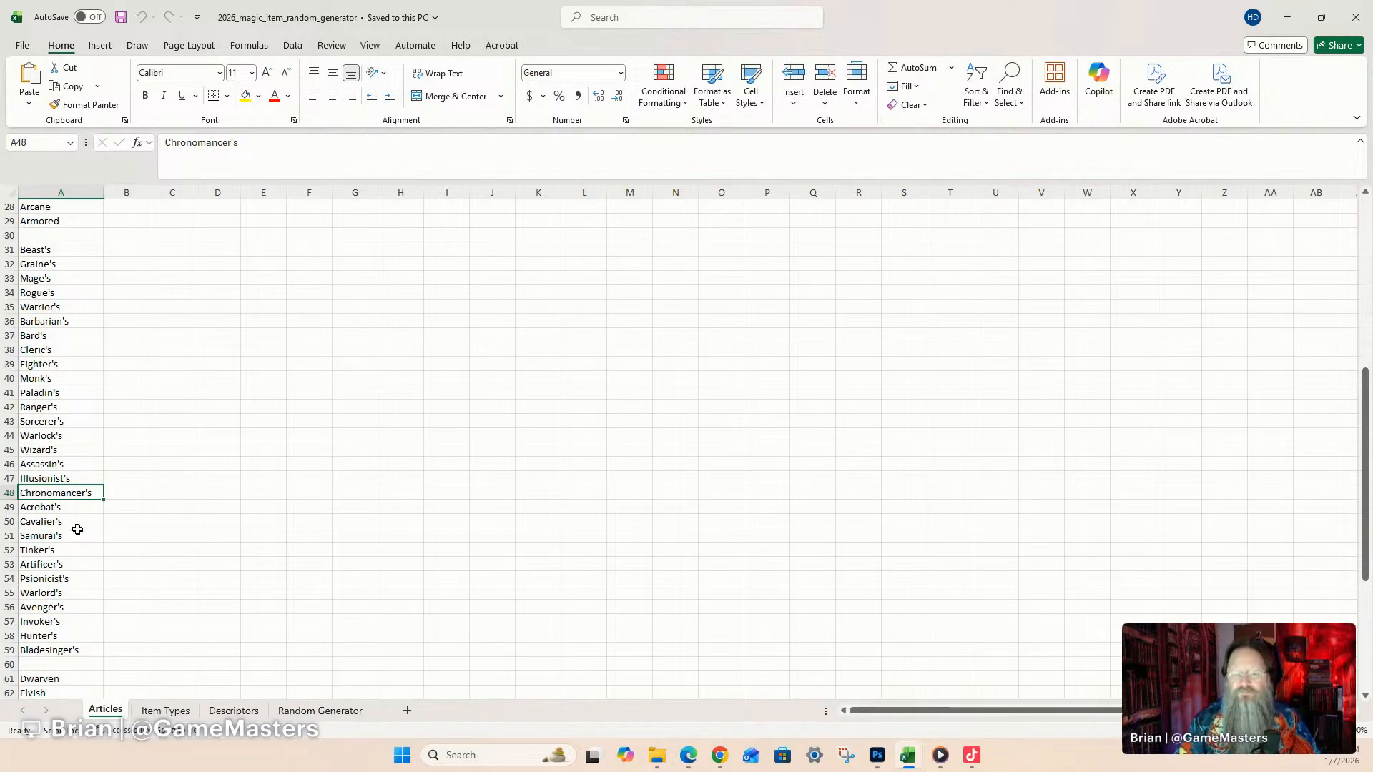
{"action": "scroll", "coordinate": [78, 529], "scroll_direction": "down", "scroll_amount": 6}
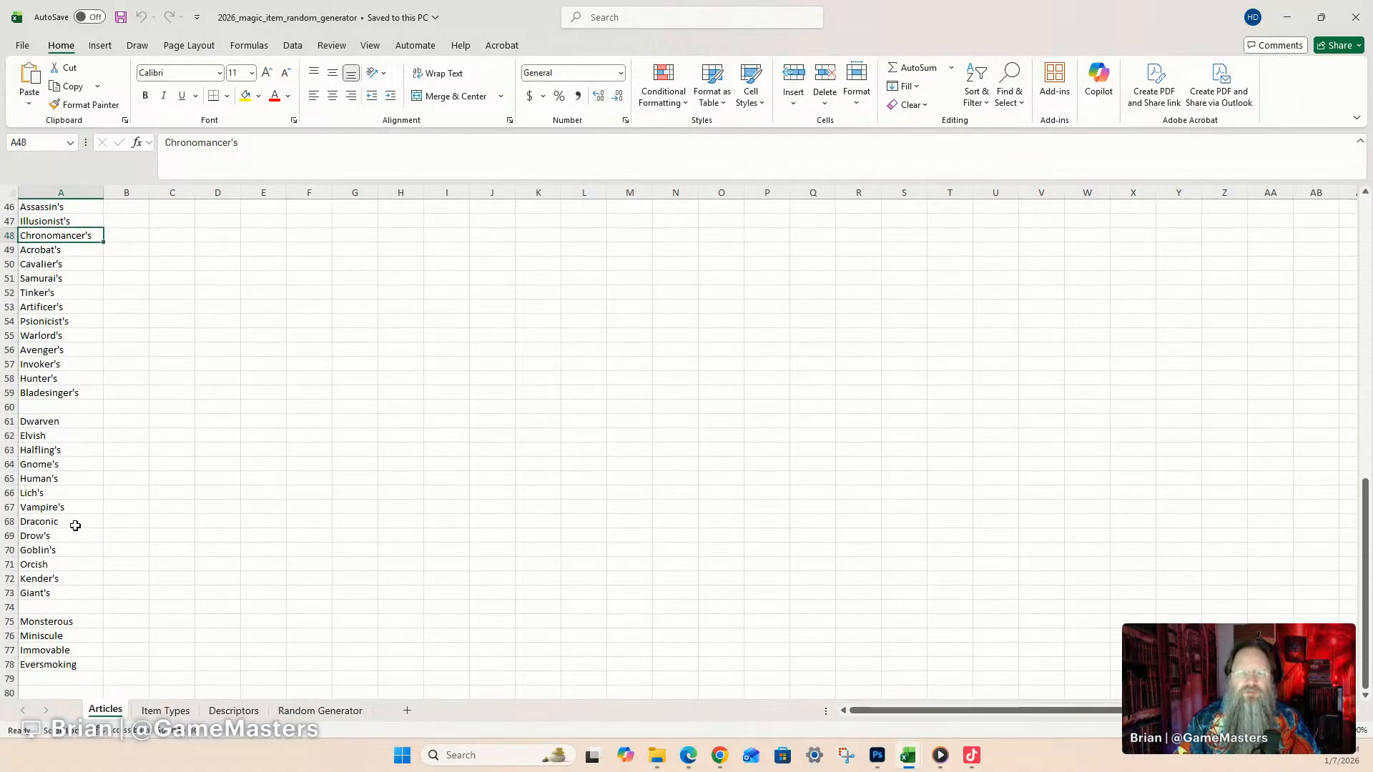
Go through the race and creature prefixes in the Articles list, from "Dwarven" to "Giant's".
{"action": "left_click", "coordinate": [70, 422]}
{"action": "left_click", "coordinate": [71, 436]}
{"action": "left_click", "coordinate": [72, 450]}
{"action": "left_click", "coordinate": [73, 465]}
{"action": "left_click", "coordinate": [75, 479]}
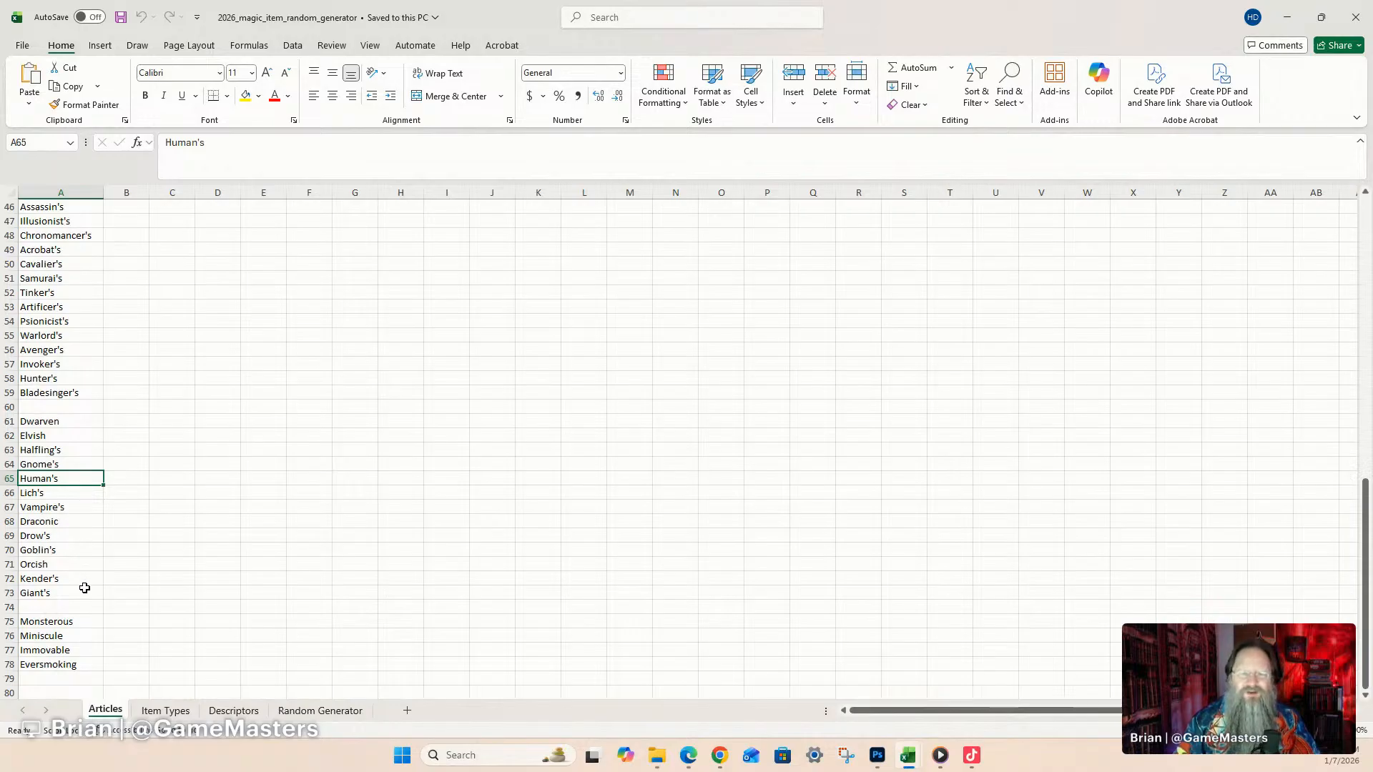
{"action": "key", "text": "Down"}
{"action": "key", "text": "Down"}
{"action": "key", "text": "Down"}
{"action": "key", "text": "Down"}
{"action": "key", "text": "Down"}
{"action": "key", "text": "Down"}
{"action": "key", "text": "Down"}
{"action": "key", "text": "Down"}
Review the last four Articles entries, "Monsterous", "Miniscule", "Immovable" and "Eversmoking".
{"action": "scroll", "coordinate": [79, 583], "scroll_direction": "down", "scroll_amount": 3}
{"action": "left_click", "coordinate": [80, 492]}
{"action": "left_click", "coordinate": [83, 511]}
{"action": "left_click", "coordinate": [86, 521]}
{"action": "left_click", "coordinate": [90, 536]}
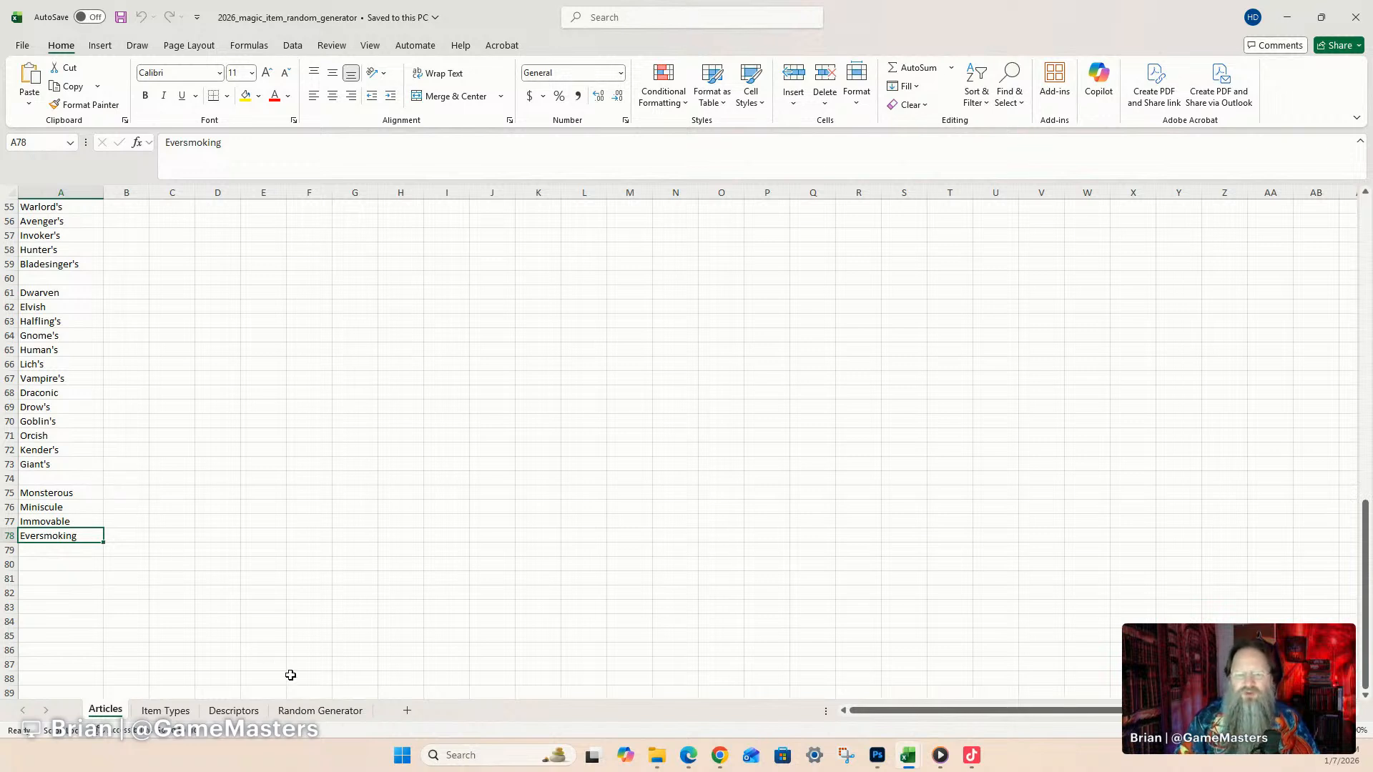
Show the Item Types sheet and survey its list from the first entry down to "Wings" and back.
{"action": "left_click", "coordinate": [163, 711]}
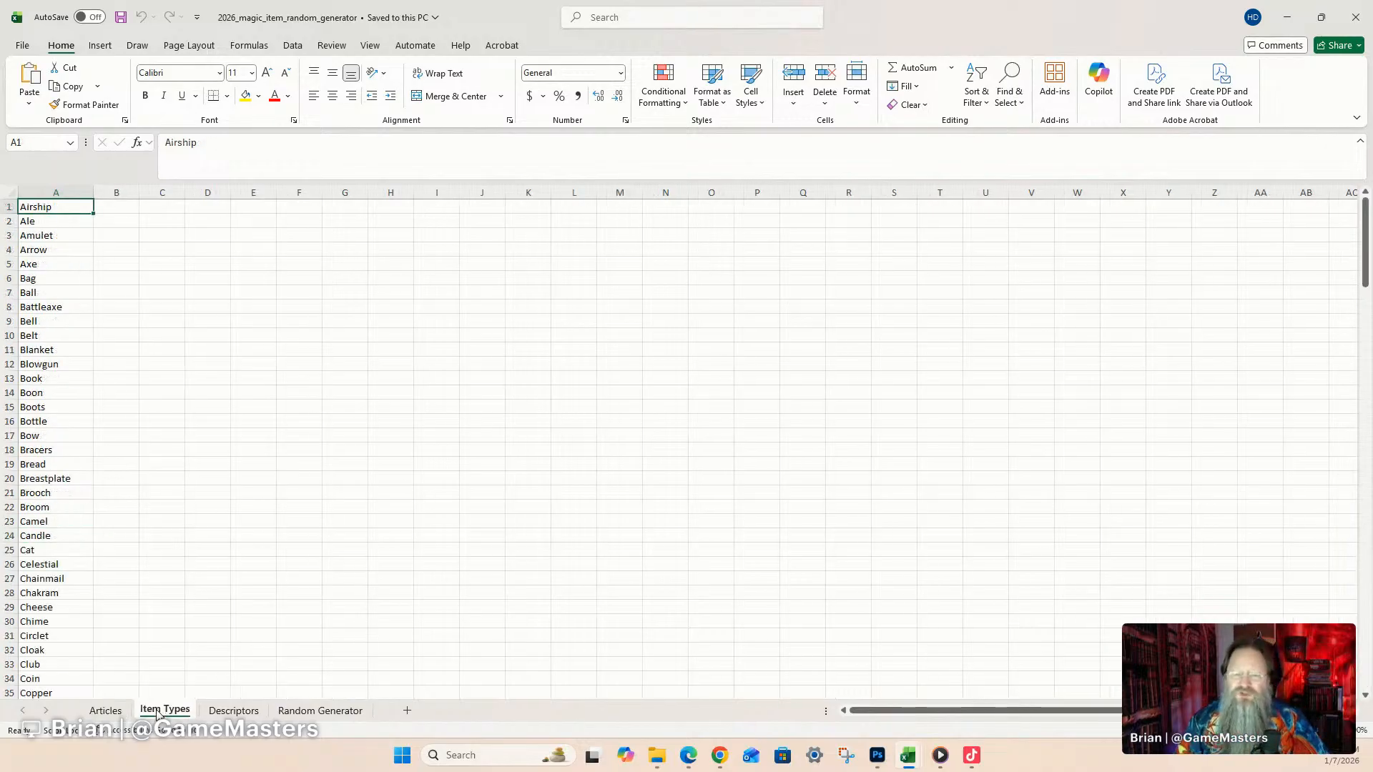
{"action": "left_click", "coordinate": [62, 194]}
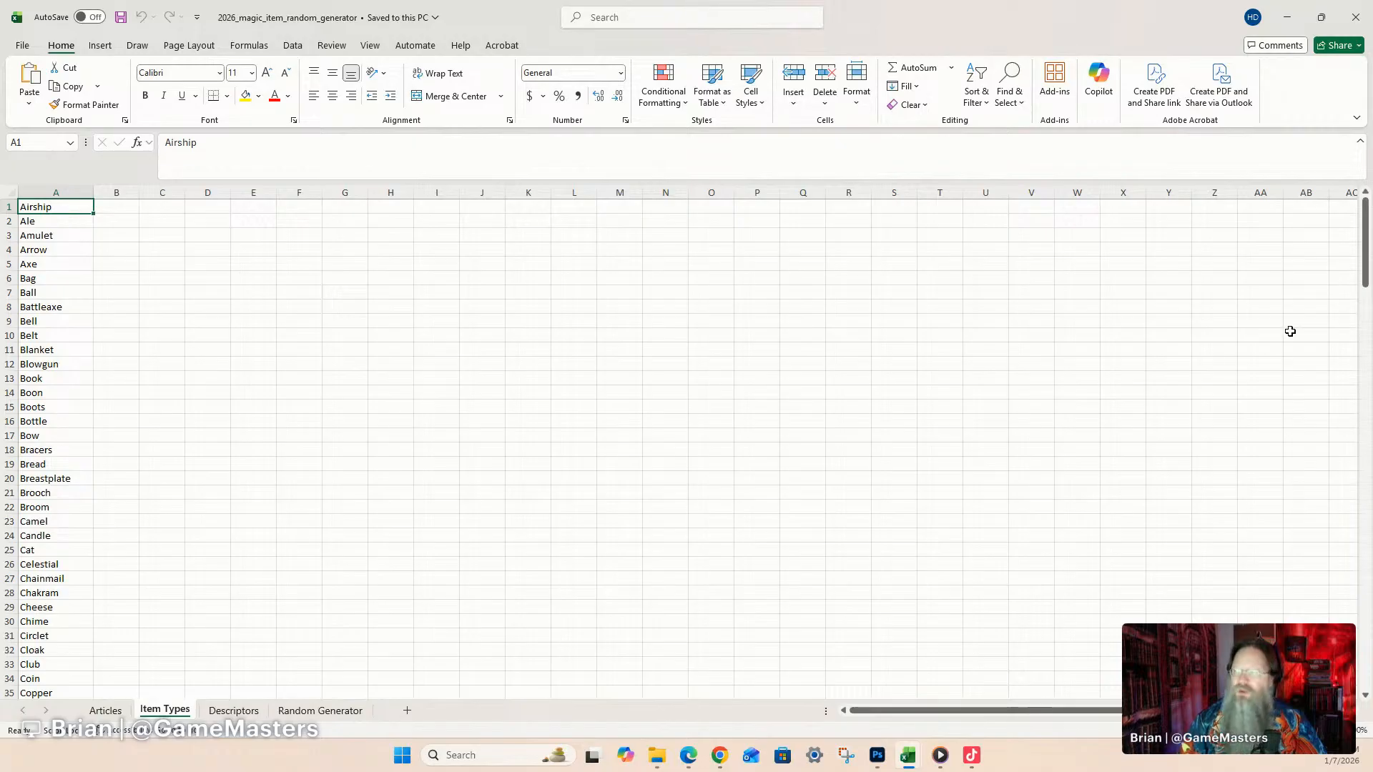
{"action": "left_click_drag", "start_coordinate": [1366, 257], "coordinate": [1365, 643]}
{"action": "scroll", "coordinate": [86, 585], "scroll_direction": "down", "scroll_amount": 3}
{"action": "left_click", "coordinate": [64, 554]}
{"action": "left_click_drag", "start_coordinate": [1366, 607], "coordinate": [1365, 207]}
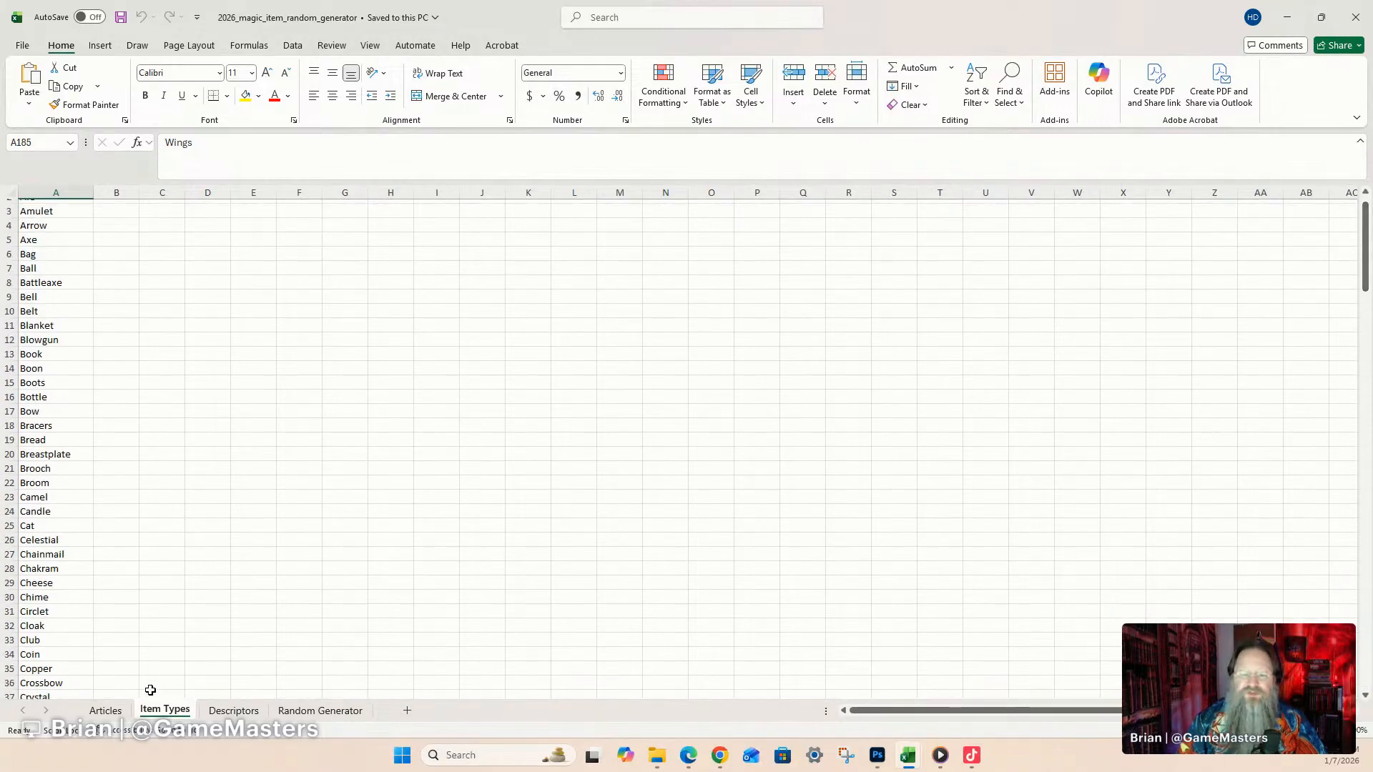
Pick "Vampire's" on the Articles sheet and "Blanket" on the Item Types sheet as an example combination.
{"action": "left_click", "coordinate": [109, 712]}
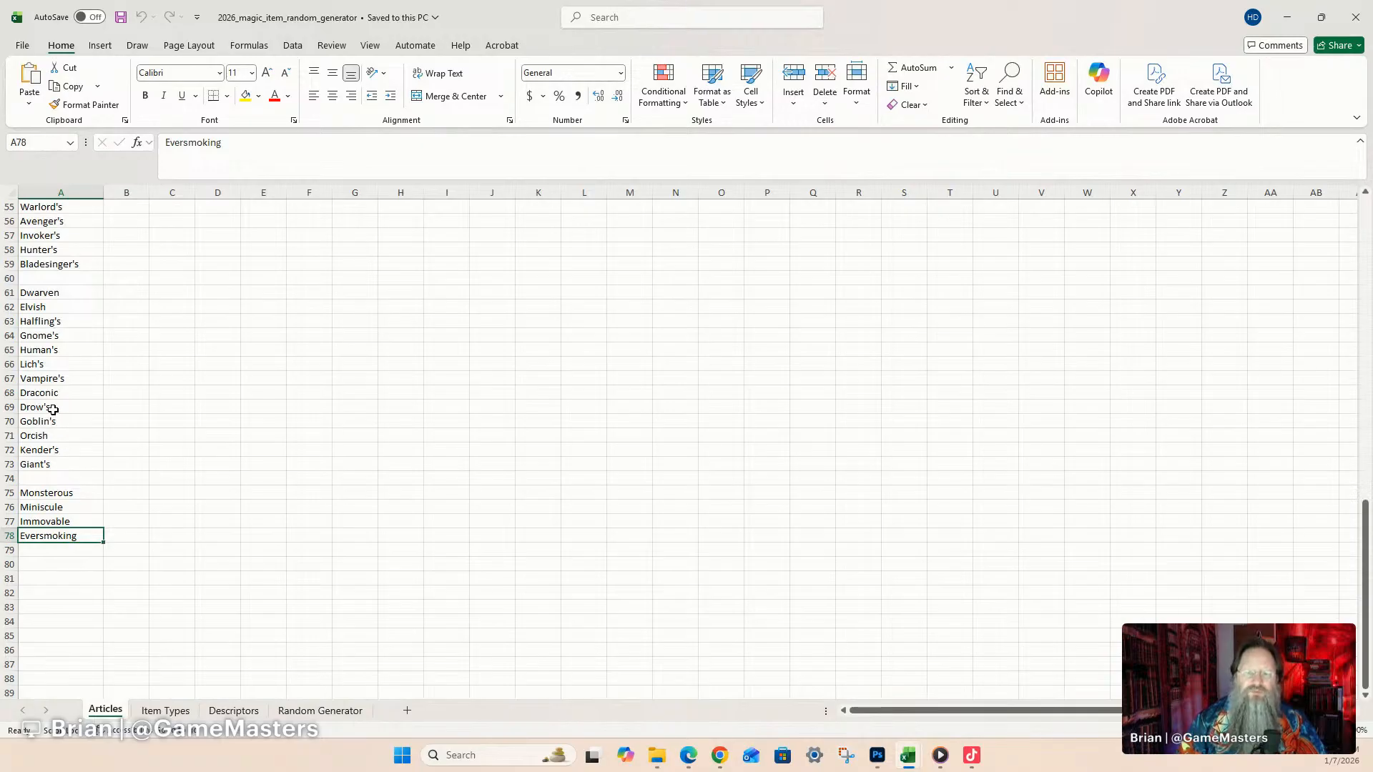
{"action": "left_click", "coordinate": [57, 383]}
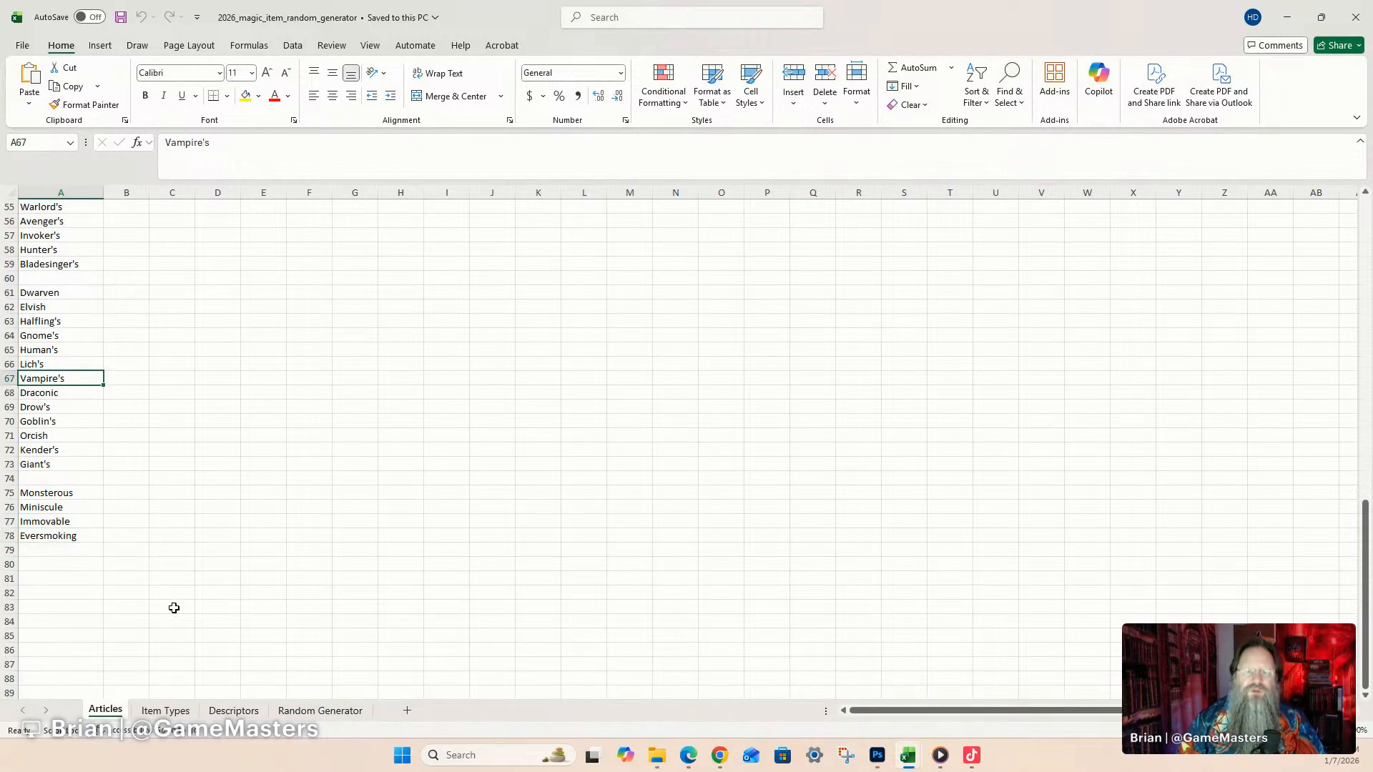
{"action": "left_click", "coordinate": [165, 711]}
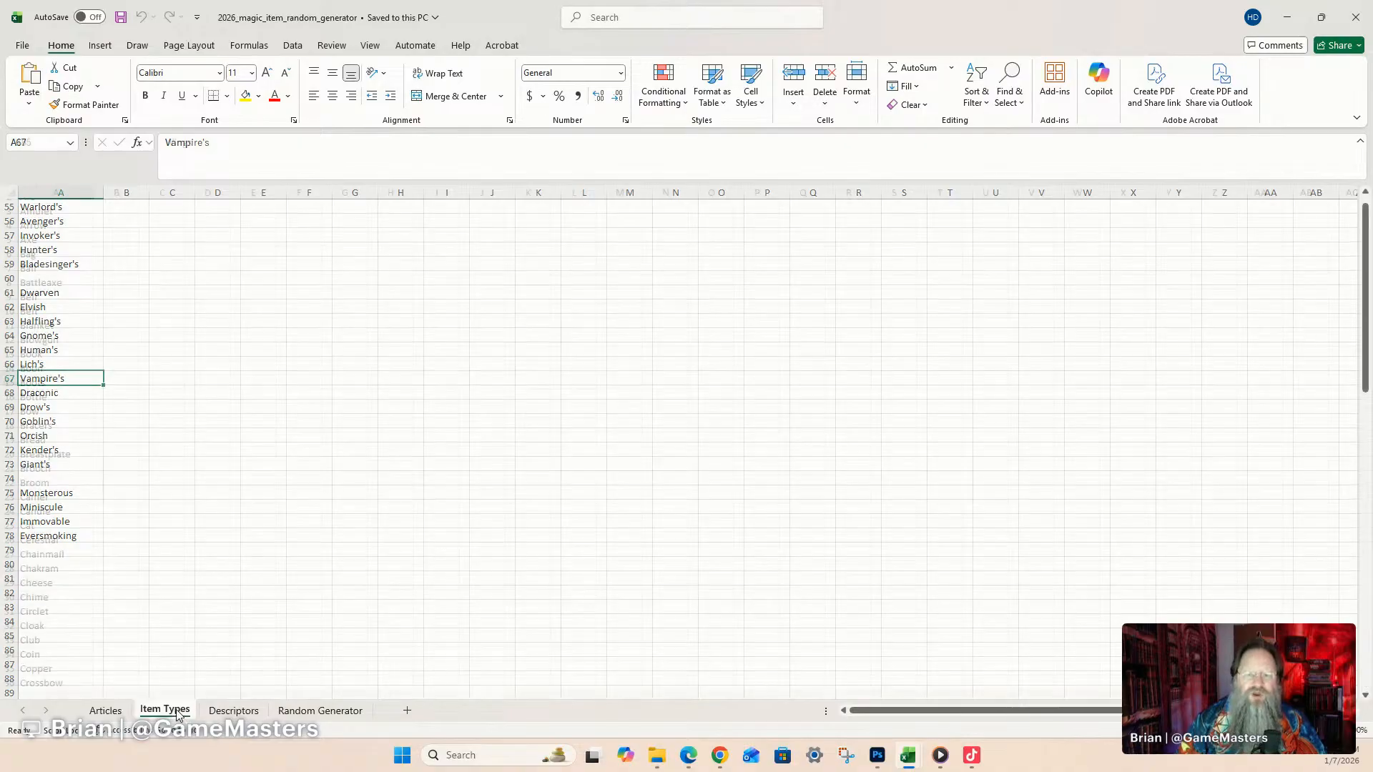
{"action": "left_click", "coordinate": [56, 324]}
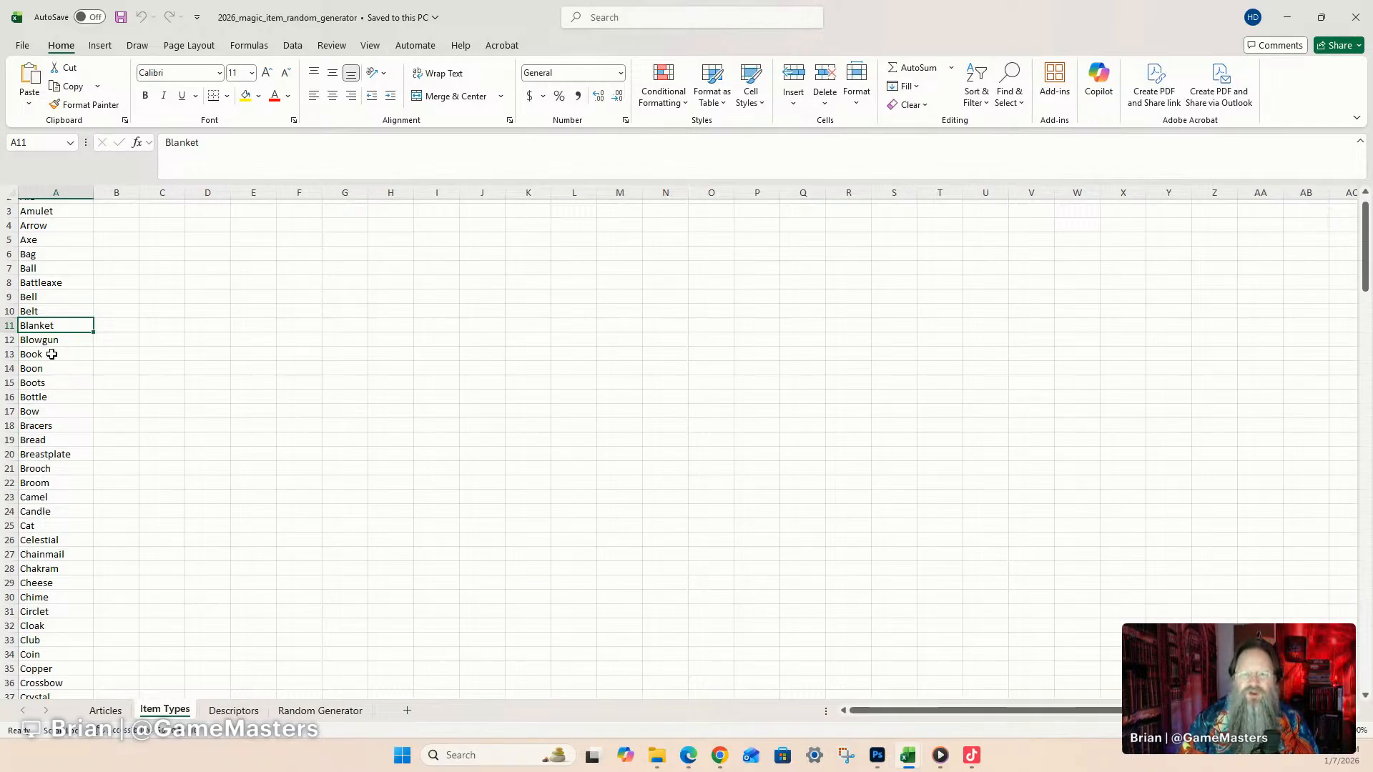
Examine sample entries in the Item Types list, from "Amulet" and "Book" down to "Diamond", "Dog" and "Deck".
{"action": "left_click", "coordinate": [53, 215]}
{"action": "left_click", "coordinate": [61, 360]}
{"action": "left_click", "coordinate": [64, 470]}
{"action": "left_click", "coordinate": [71, 455]}
{"action": "scroll", "coordinate": [61, 601], "scroll_direction": "down", "scroll_amount": 6}
{"action": "left_click", "coordinate": [43, 527]}
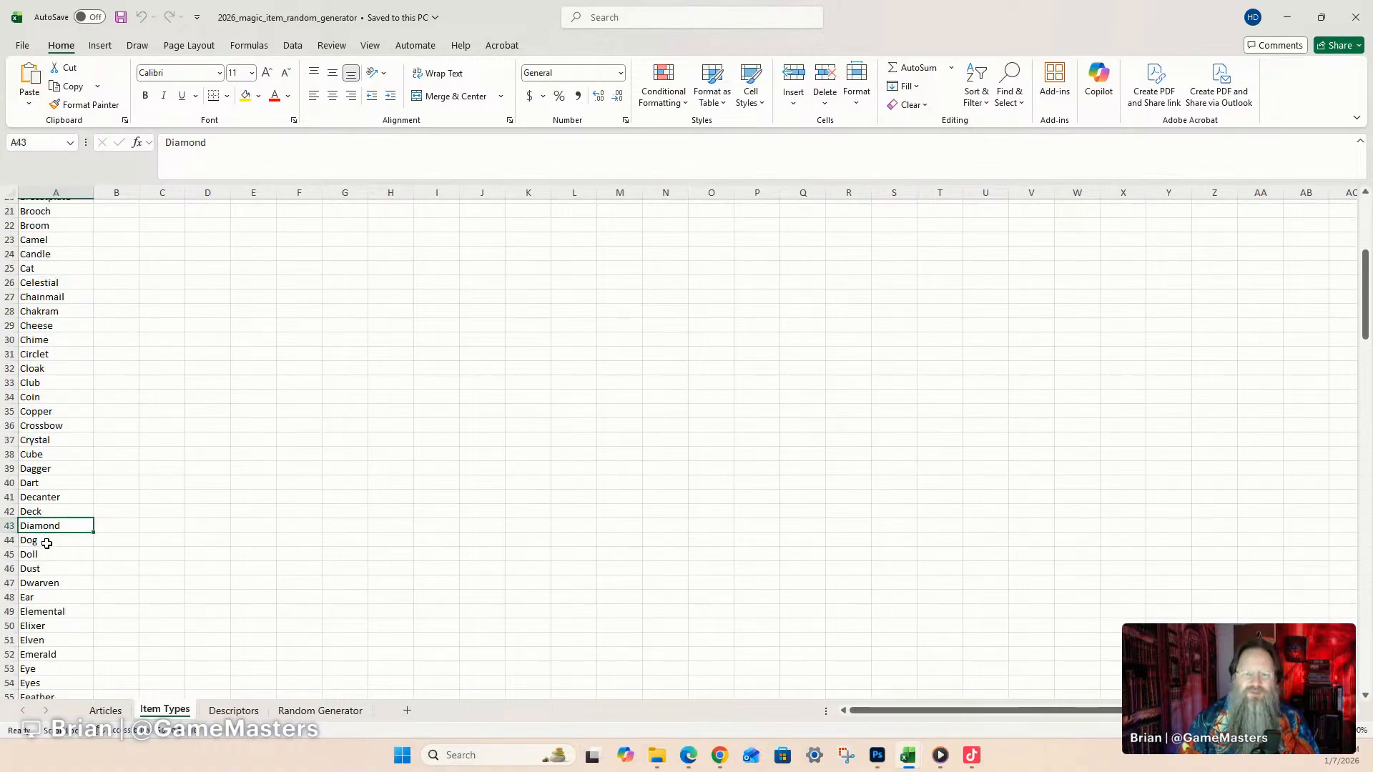
{"action": "left_click", "coordinate": [47, 545]}
{"action": "left_click", "coordinate": [52, 511]}
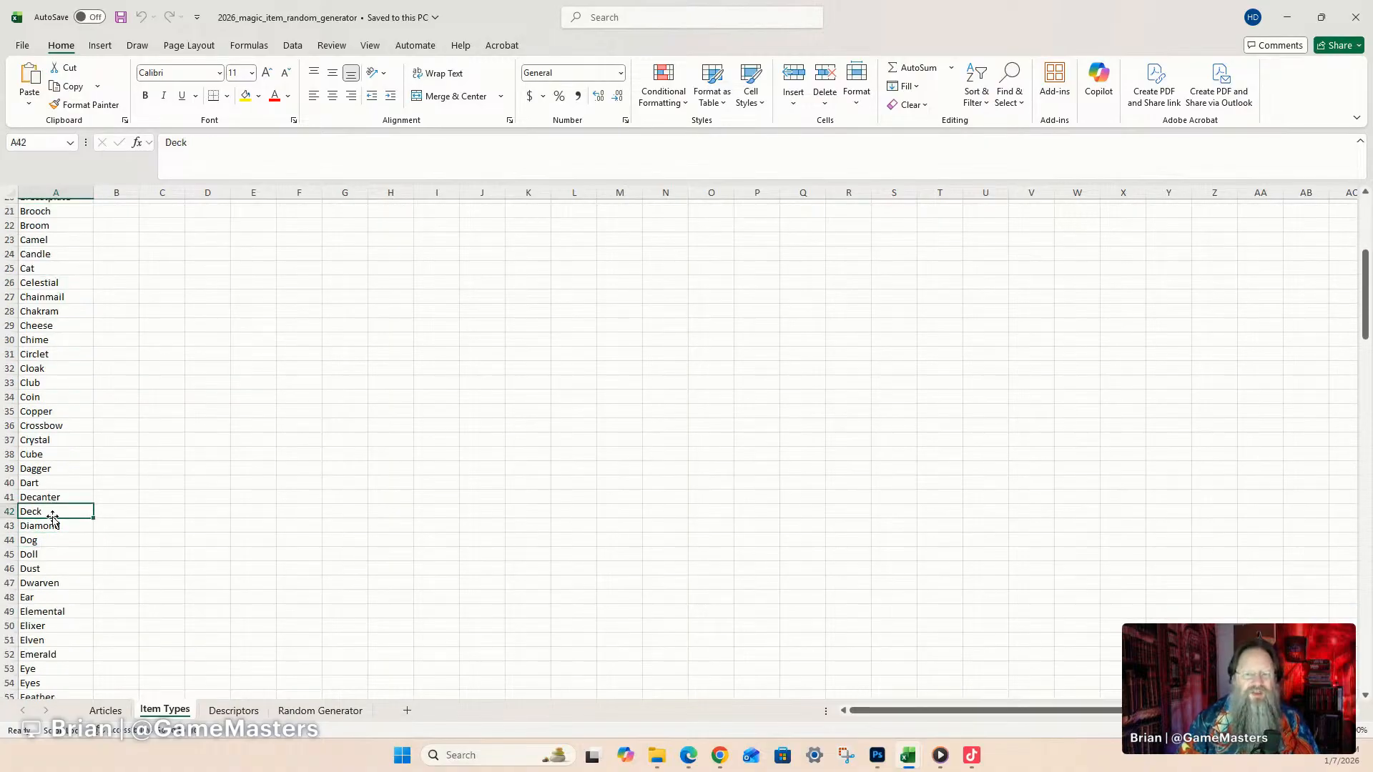
Examine further sample entries in the Item Types list, including "Figurine", "Flask", "Gauntlets" and "Gobbstopper".
{"action": "scroll", "coordinate": [63, 566], "scroll_direction": "down", "scroll_amount": 4}
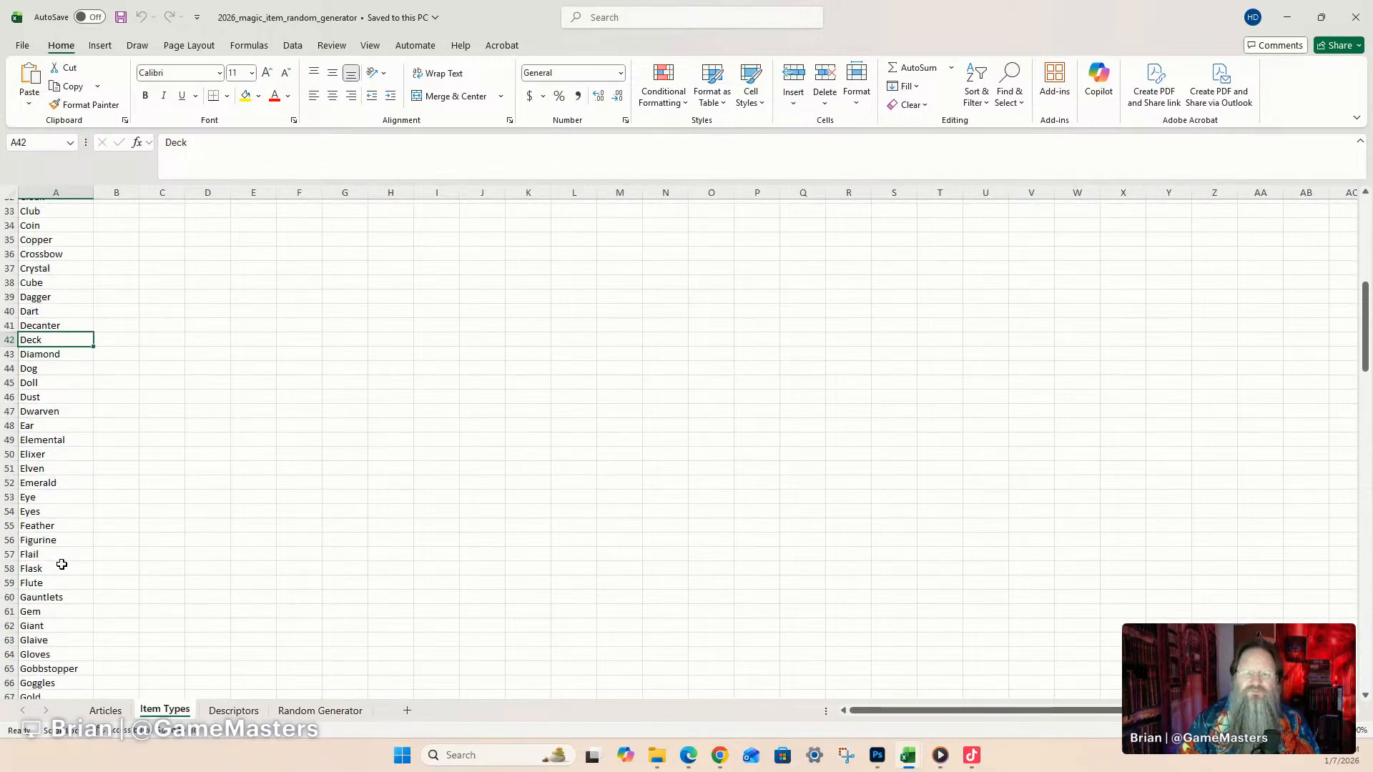
{"action": "left_click", "coordinate": [54, 542]}
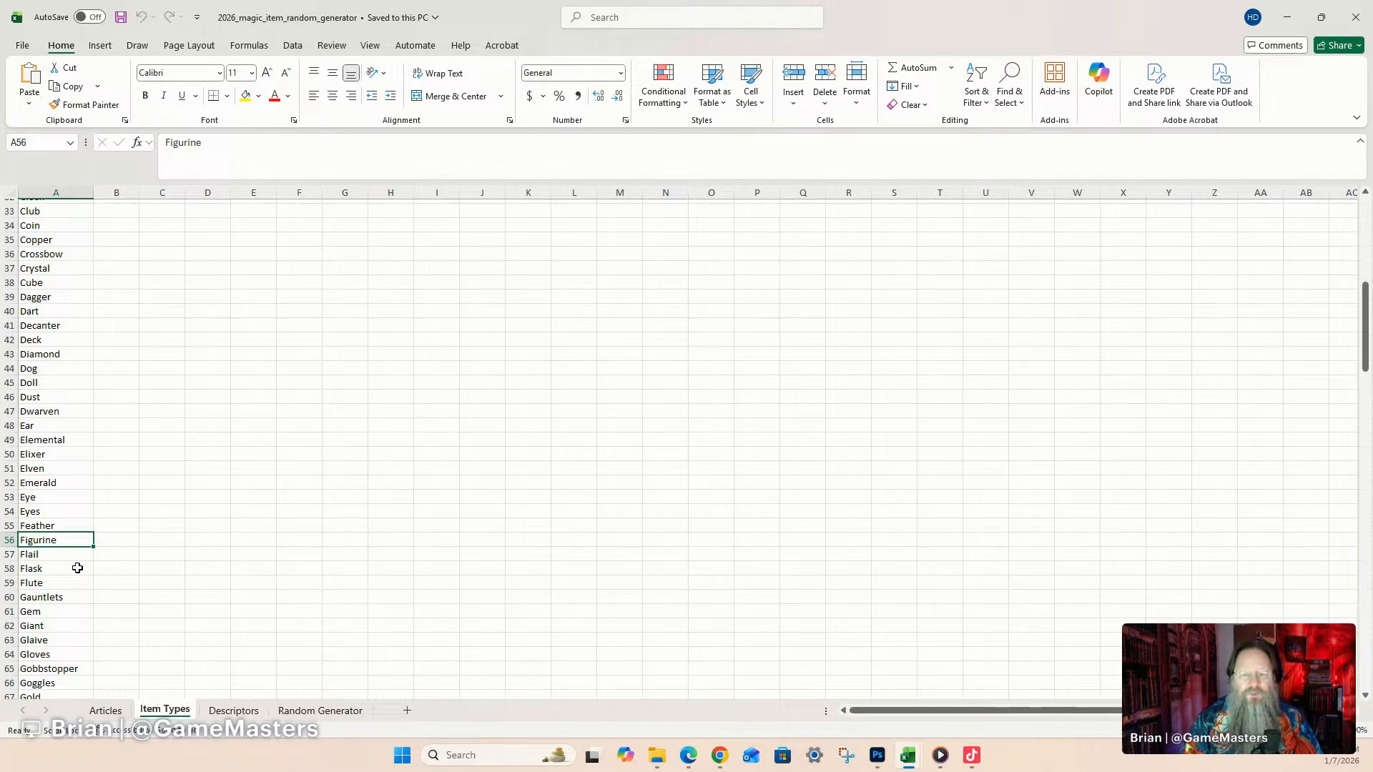
{"action": "left_click", "coordinate": [77, 567]}
{"action": "left_click", "coordinate": [61, 595]}
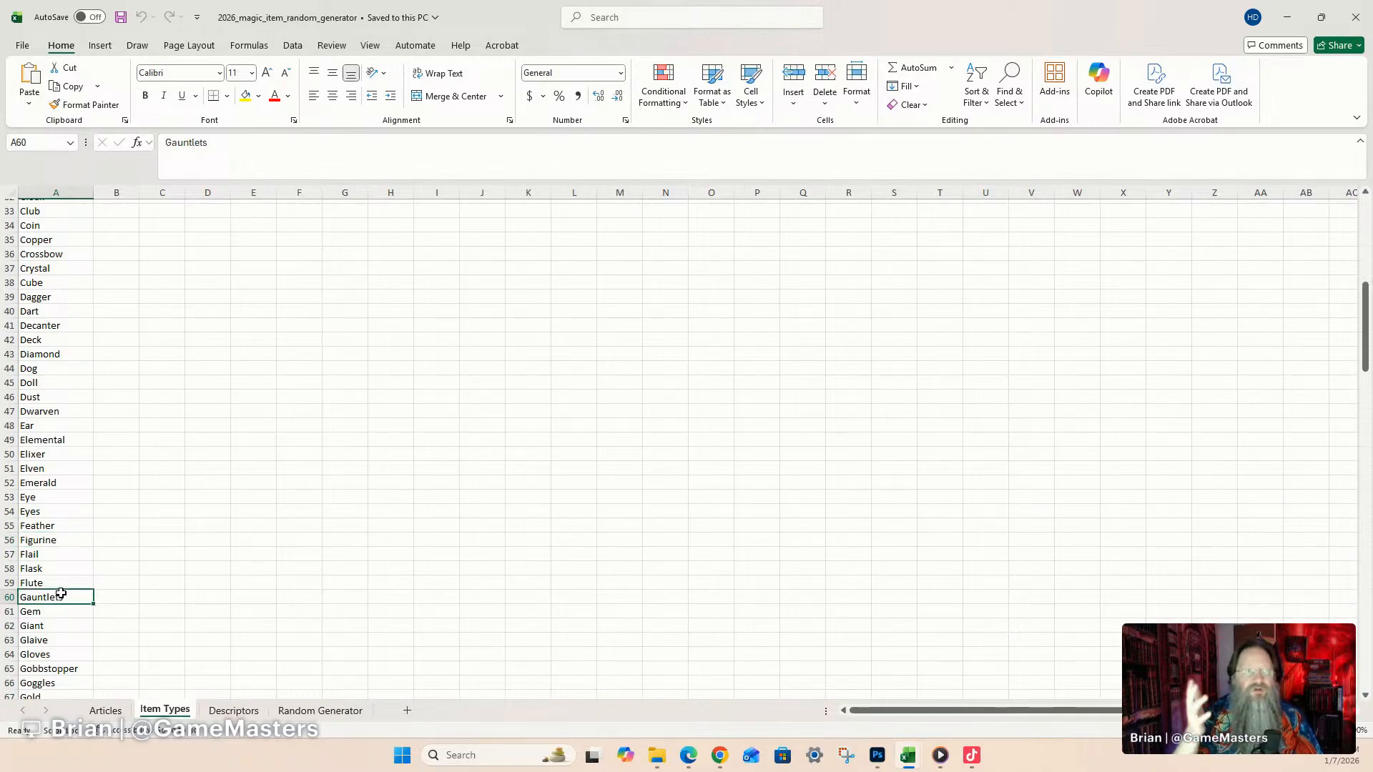
{"action": "scroll", "coordinate": [75, 580], "scroll_direction": "down", "scroll_amount": 6}
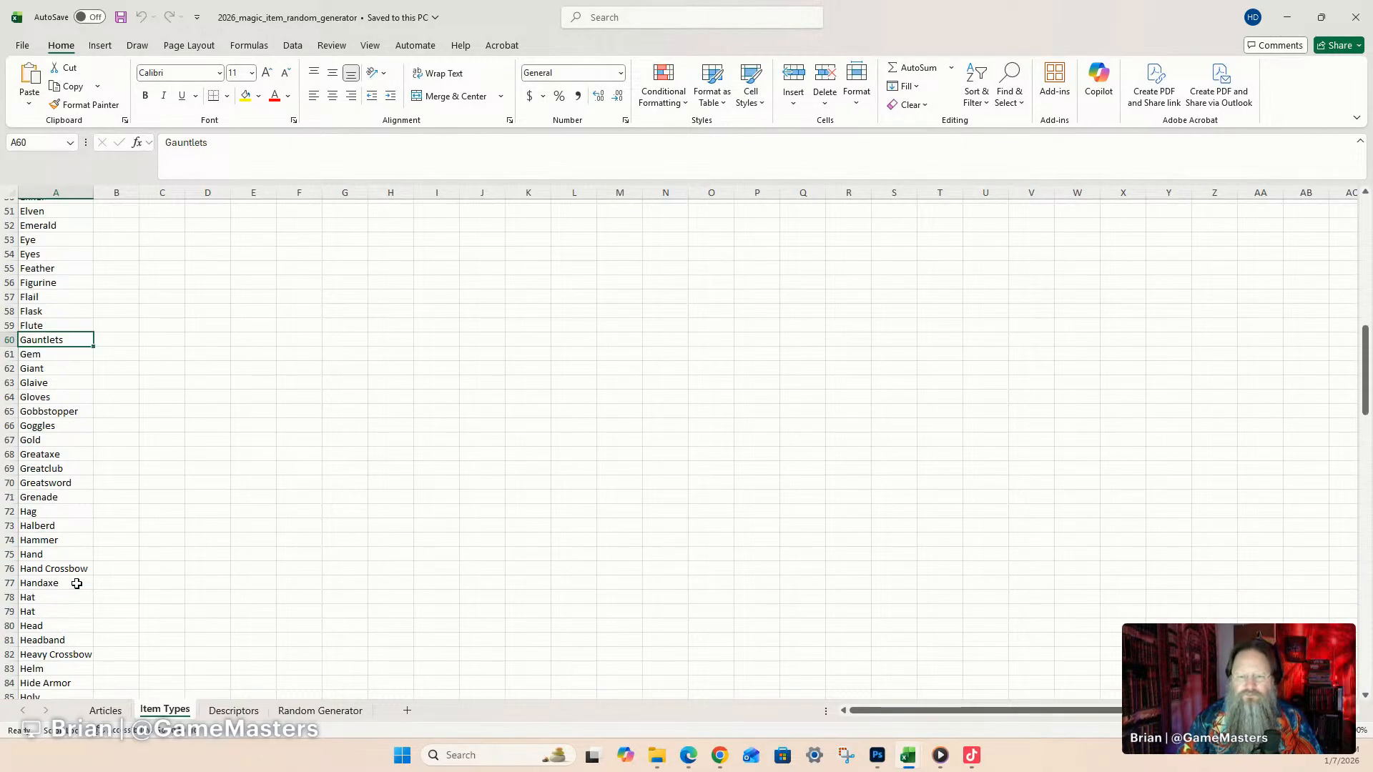
{"action": "left_click", "coordinate": [57, 410]}
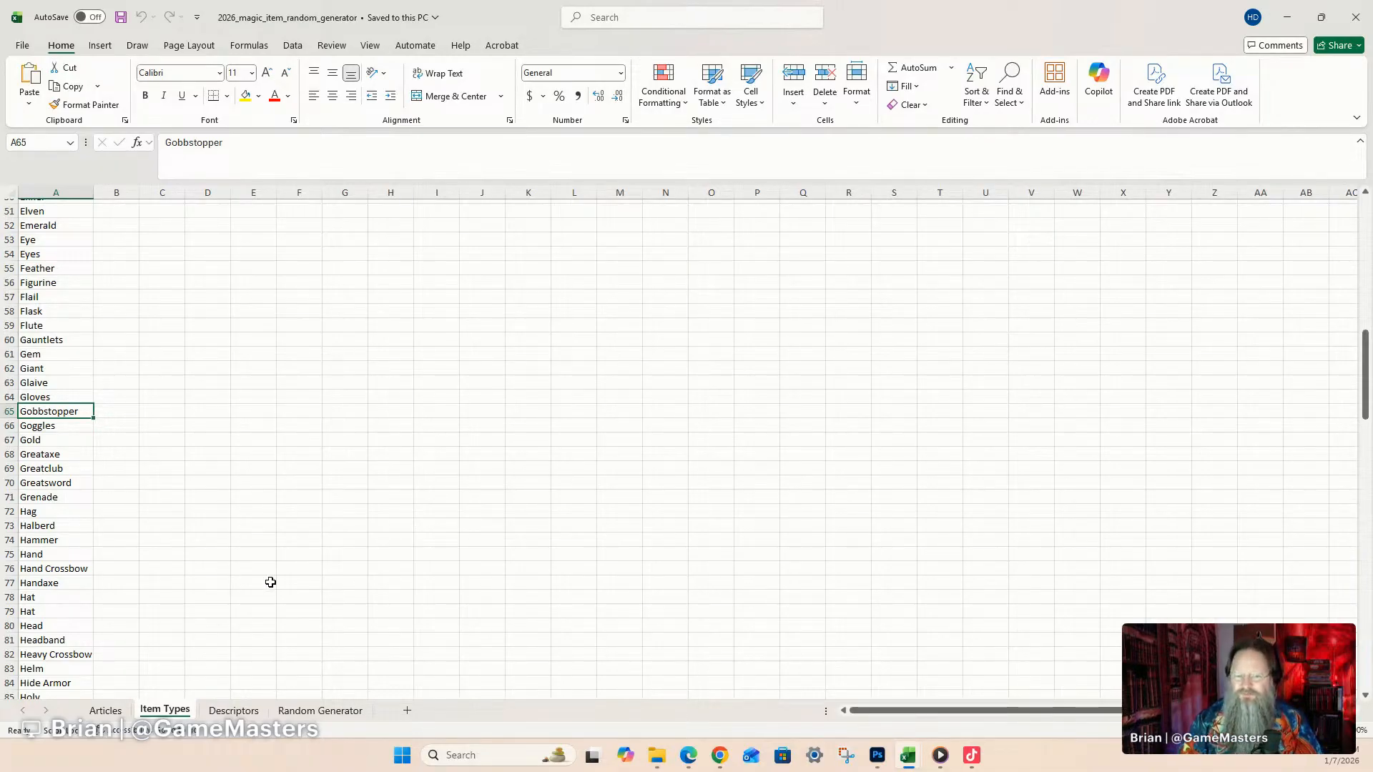
Show the Descriptors sheet and survey its list from the first entry down to "Zombies" and back.
{"action": "left_click", "coordinate": [234, 710]}
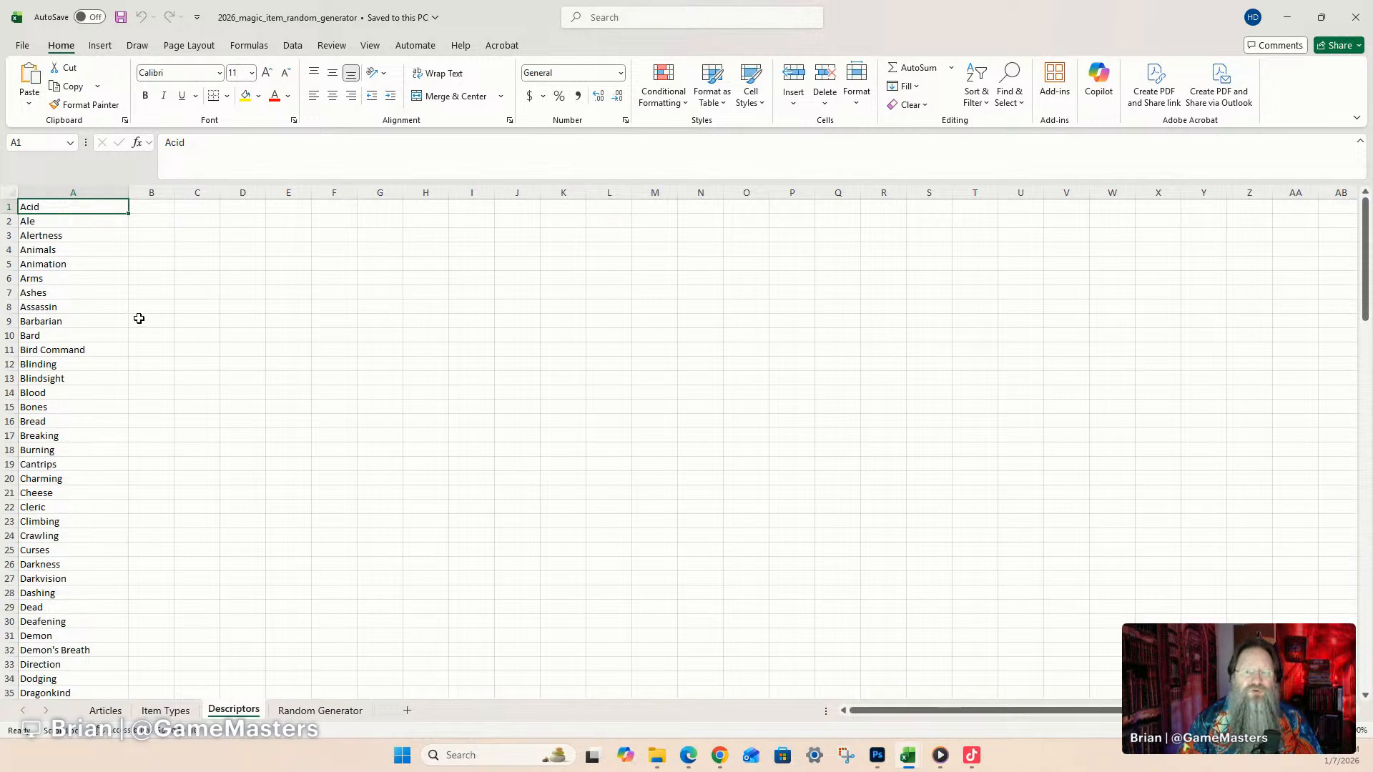
{"action": "left_click_drag", "start_coordinate": [1367, 283], "coordinate": [1365, 636]}
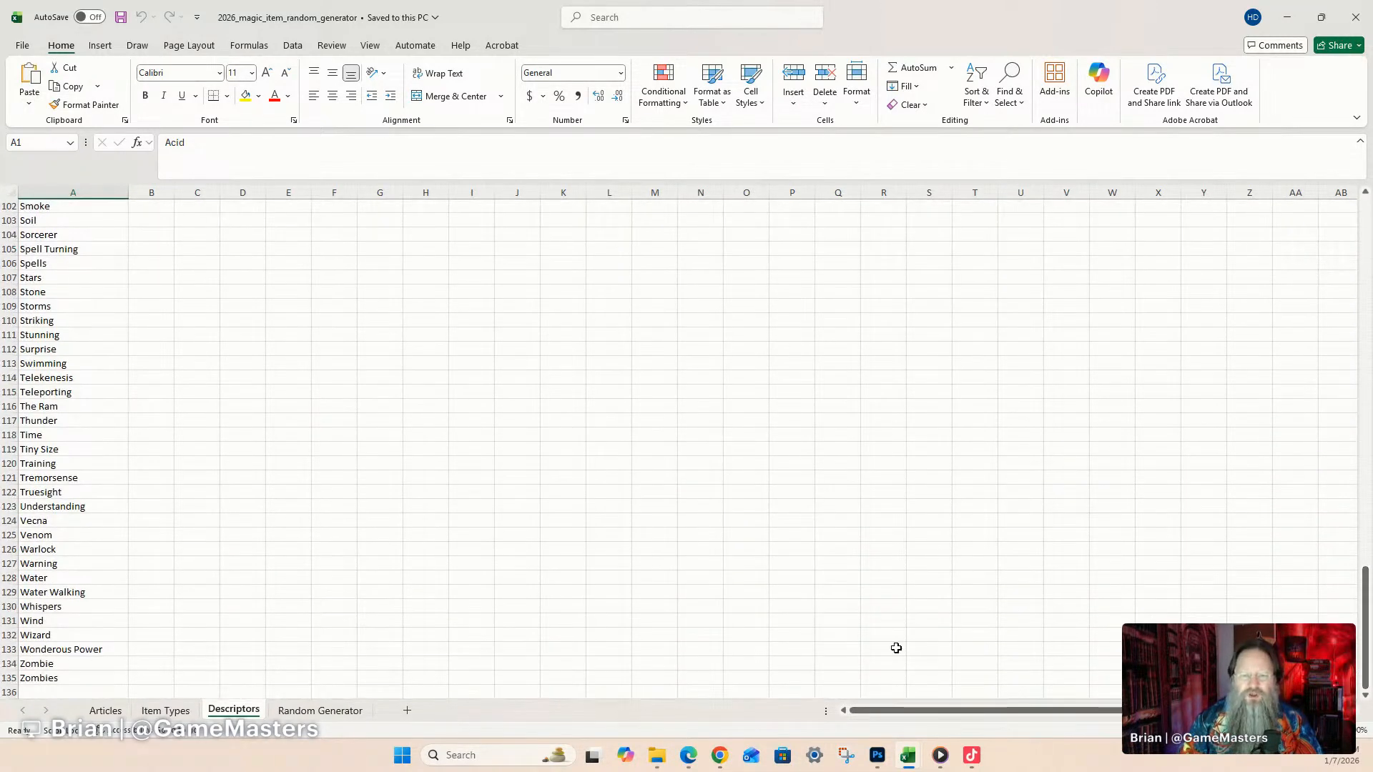
{"action": "left_click", "coordinate": [74, 676]}
{"action": "scroll", "coordinate": [85, 521], "scroll_direction": "up", "scroll_amount": 20}
{"action": "scroll", "coordinate": [86, 524], "scroll_direction": "up", "scroll_amount": 12}
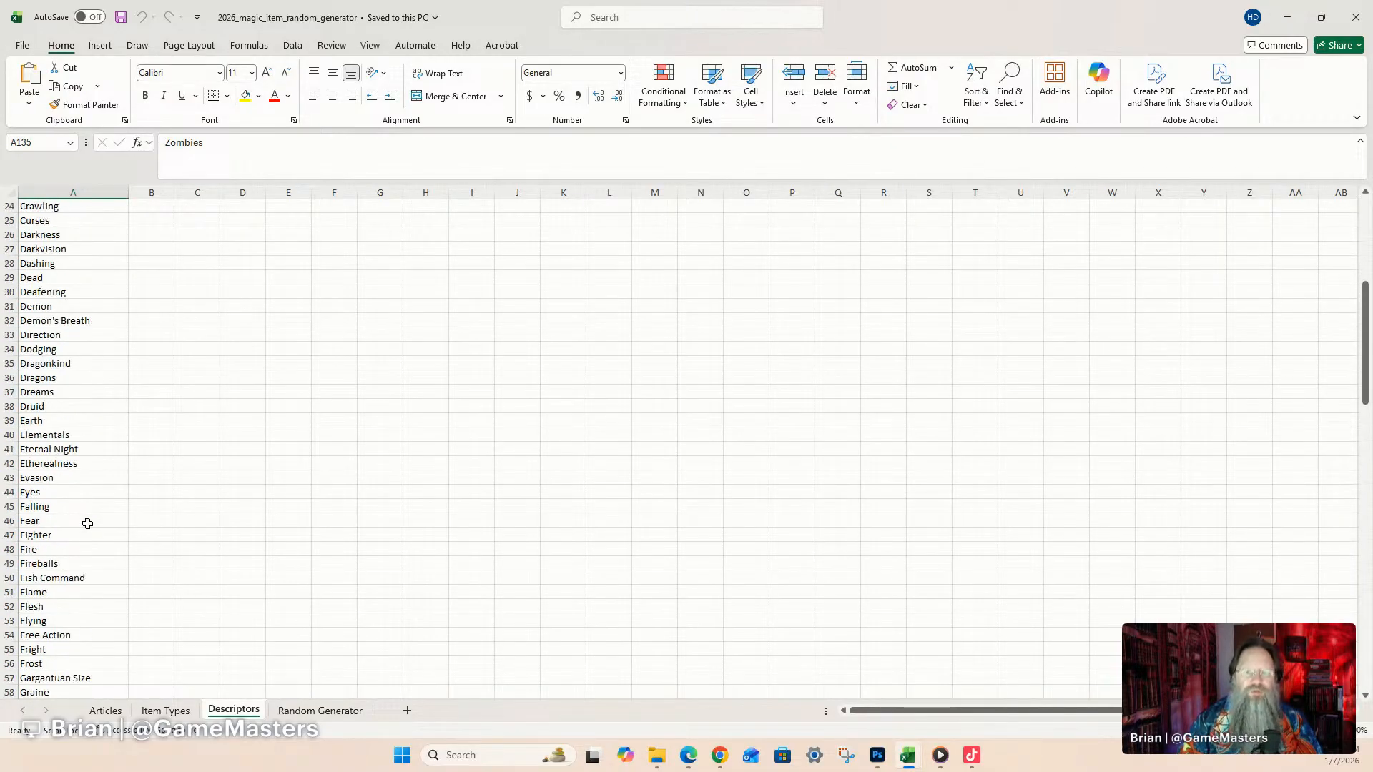
{"action": "left_click", "coordinate": [56, 322]}
{"action": "scroll", "coordinate": [81, 480], "scroll_direction": "up", "scroll_amount": 2}
Examine sample entries in the upper part of the Descriptors list, including "Assassin", "Cleric", "Deafening" and "Druid".
{"action": "left_click", "coordinate": [54, 192]}
{"action": "left_click", "coordinate": [54, 207]}
{"action": "left_click", "coordinate": [56, 310]}
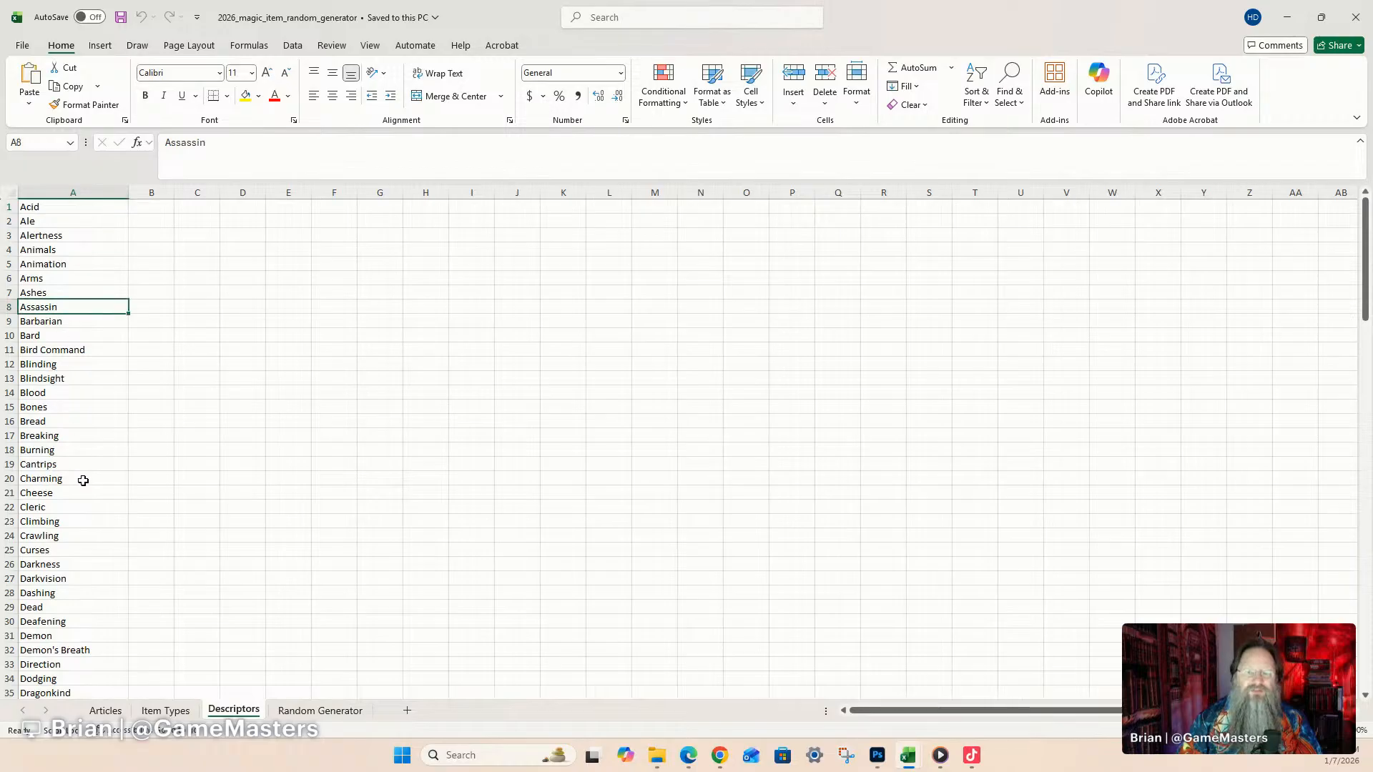
{"action": "left_click", "coordinate": [80, 509]}
{"action": "left_click", "coordinate": [65, 623]}
{"action": "scroll", "coordinate": [71, 604], "scroll_direction": "down", "scroll_amount": 5}
{"action": "left_click", "coordinate": [59, 526]}
Go through the rest of the Descriptors list down to "Wonderous Power".
{"action": "scroll", "coordinate": [78, 622], "scroll_direction": "down", "scroll_amount": 17}
{"action": "scroll", "coordinate": [78, 621], "scroll_direction": "down", "scroll_amount": 13}
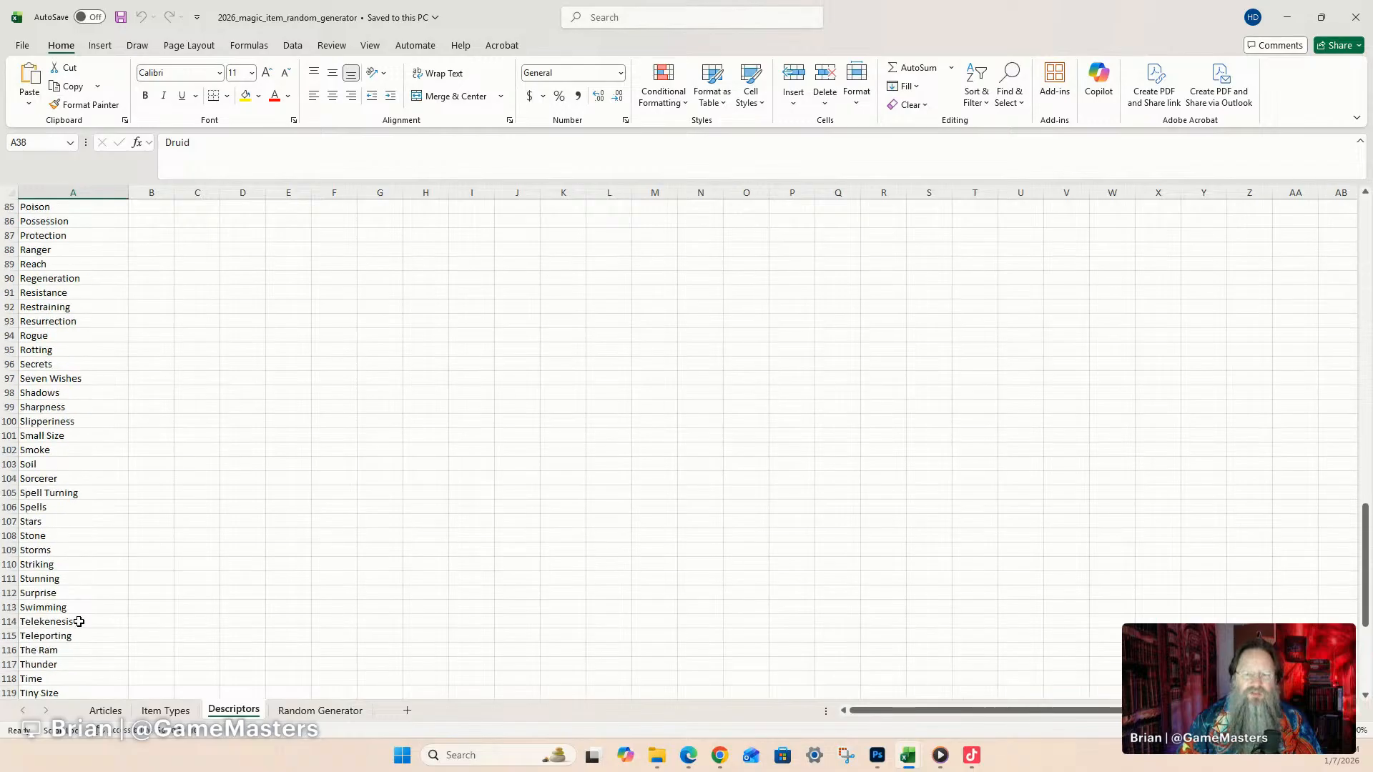
{"action": "left_click", "coordinate": [78, 608]}
{"action": "left_click", "coordinate": [78, 619]}
{"action": "left_click", "coordinate": [90, 593]}
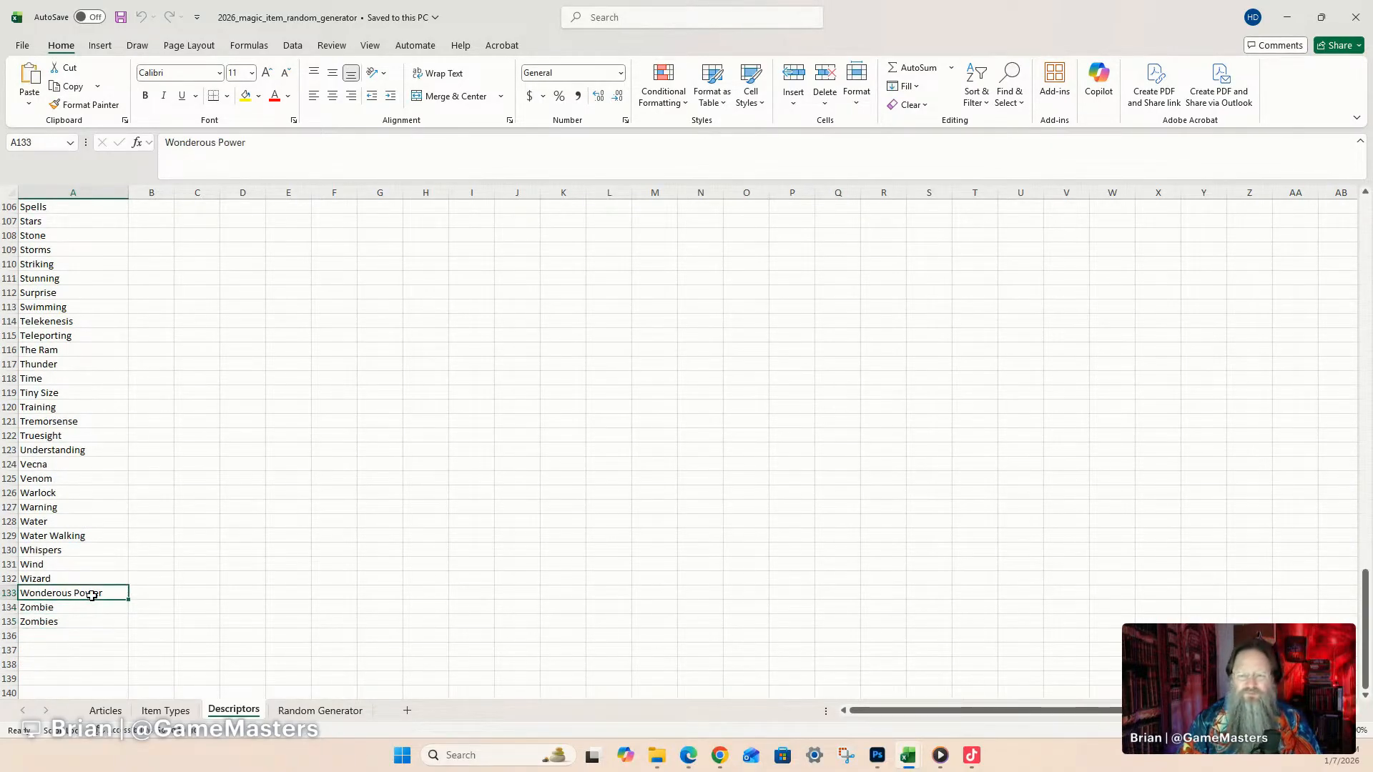
Show the Random Generator sheet and point out the Articles, Item Types, Descriptors and "of" parts of the formula in A1.
{"action": "left_click", "coordinate": [311, 712]}
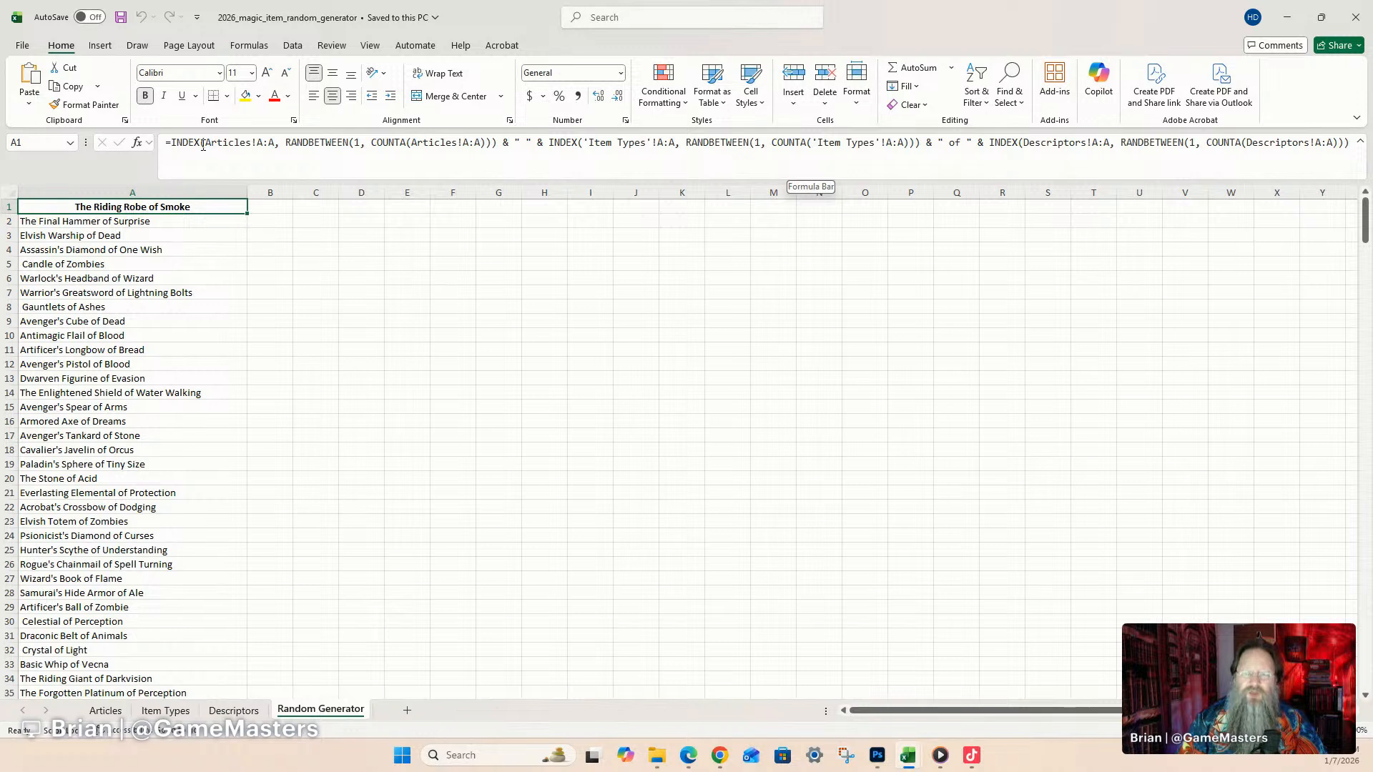
{"action": "left_click_drag", "start_coordinate": [205, 143], "coordinate": [251, 143]}
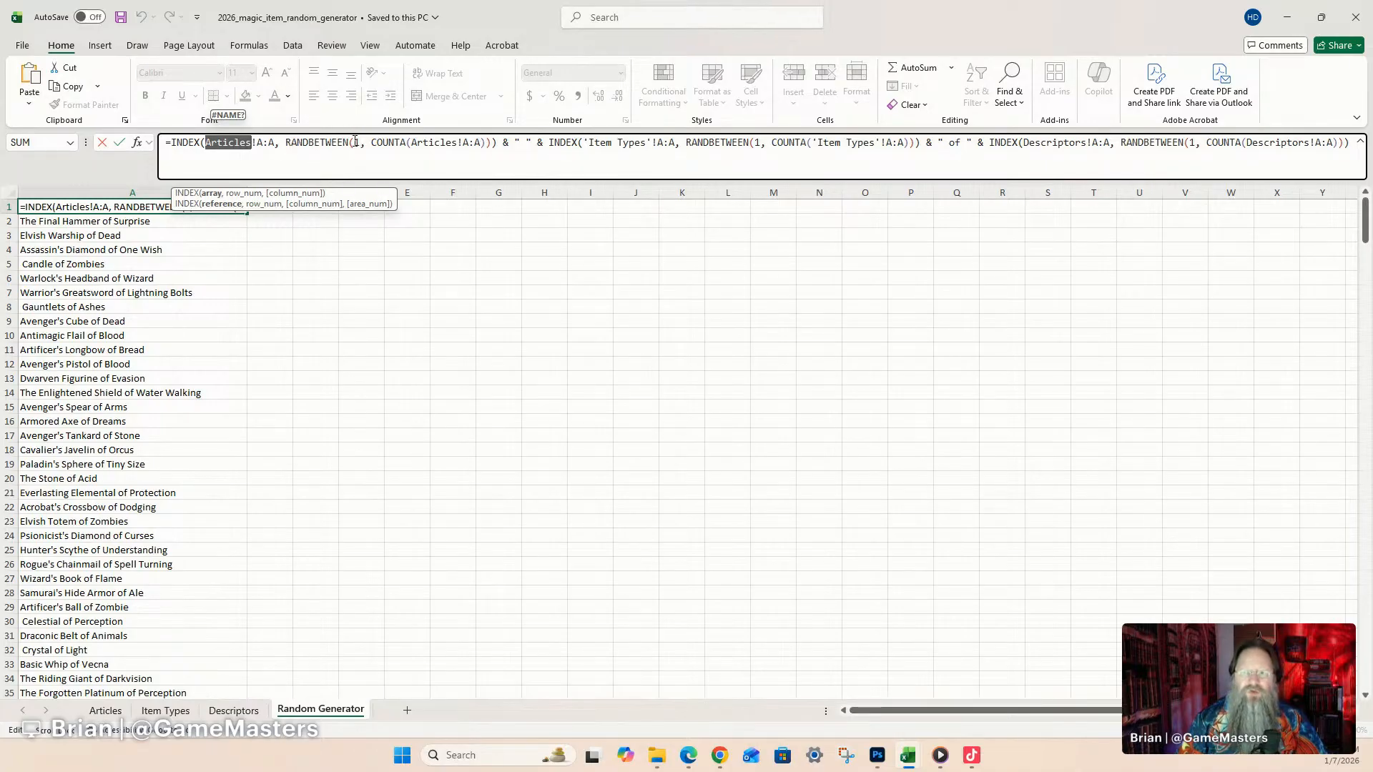
{"action": "left_click", "coordinate": [10, 206]}
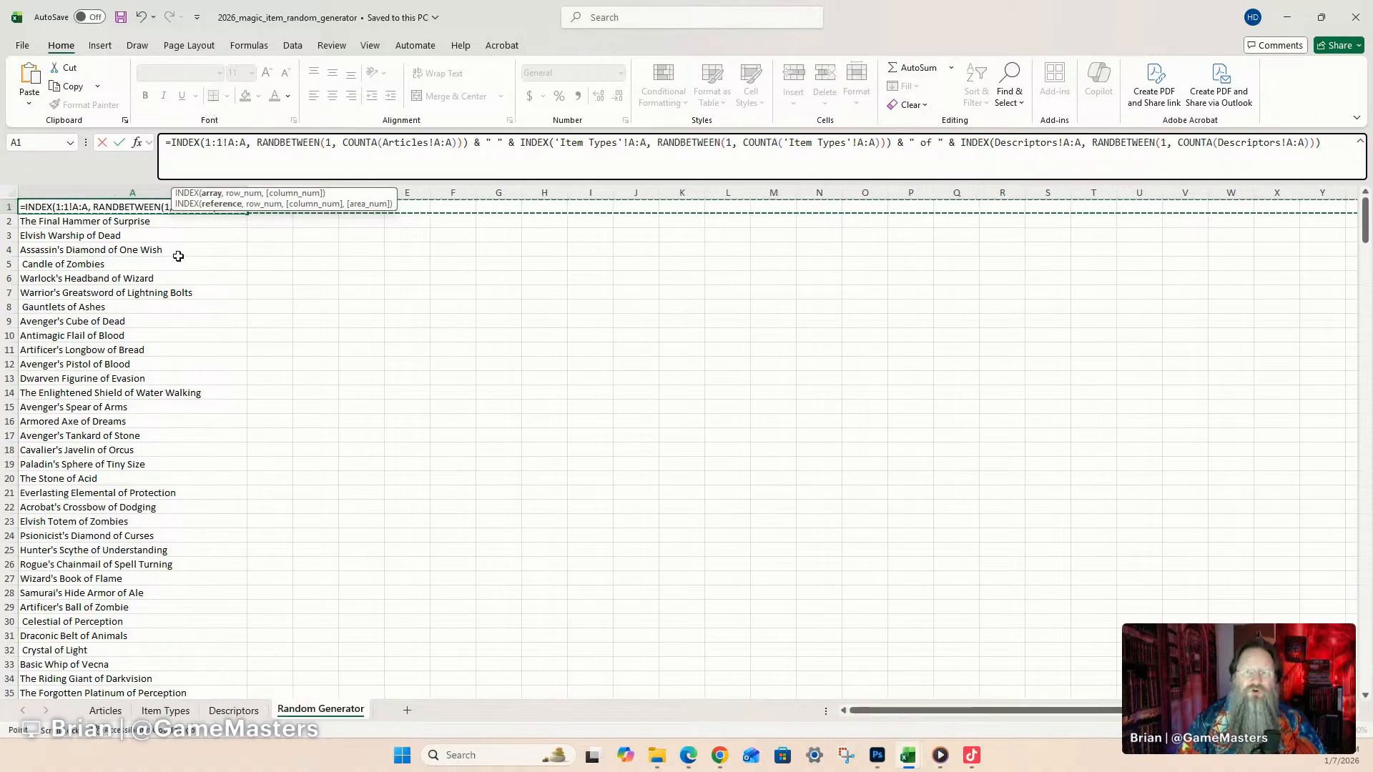
{"action": "left_click", "coordinate": [204, 257]}
{"action": "left_click", "coordinate": [288, 306]}
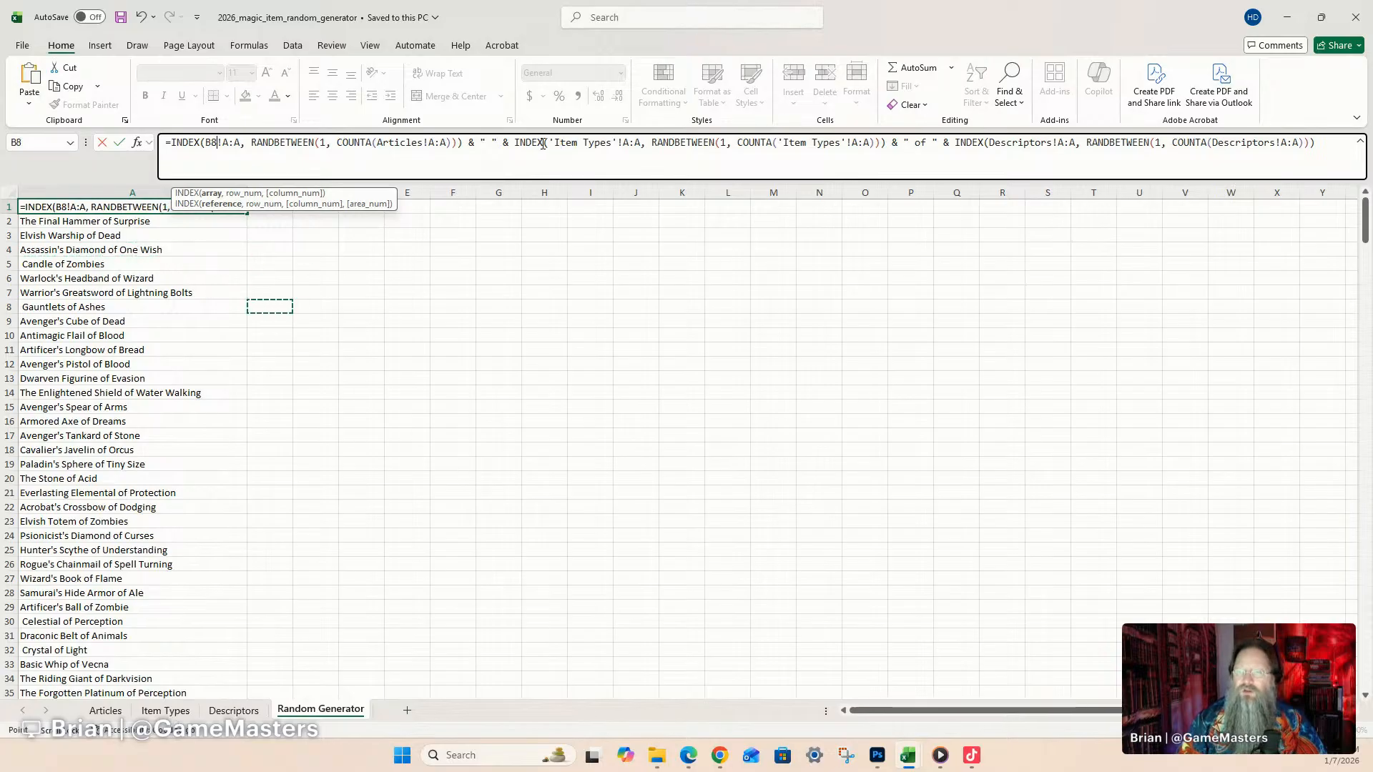
{"action": "left_click_drag", "start_coordinate": [555, 142], "coordinate": [613, 143]}
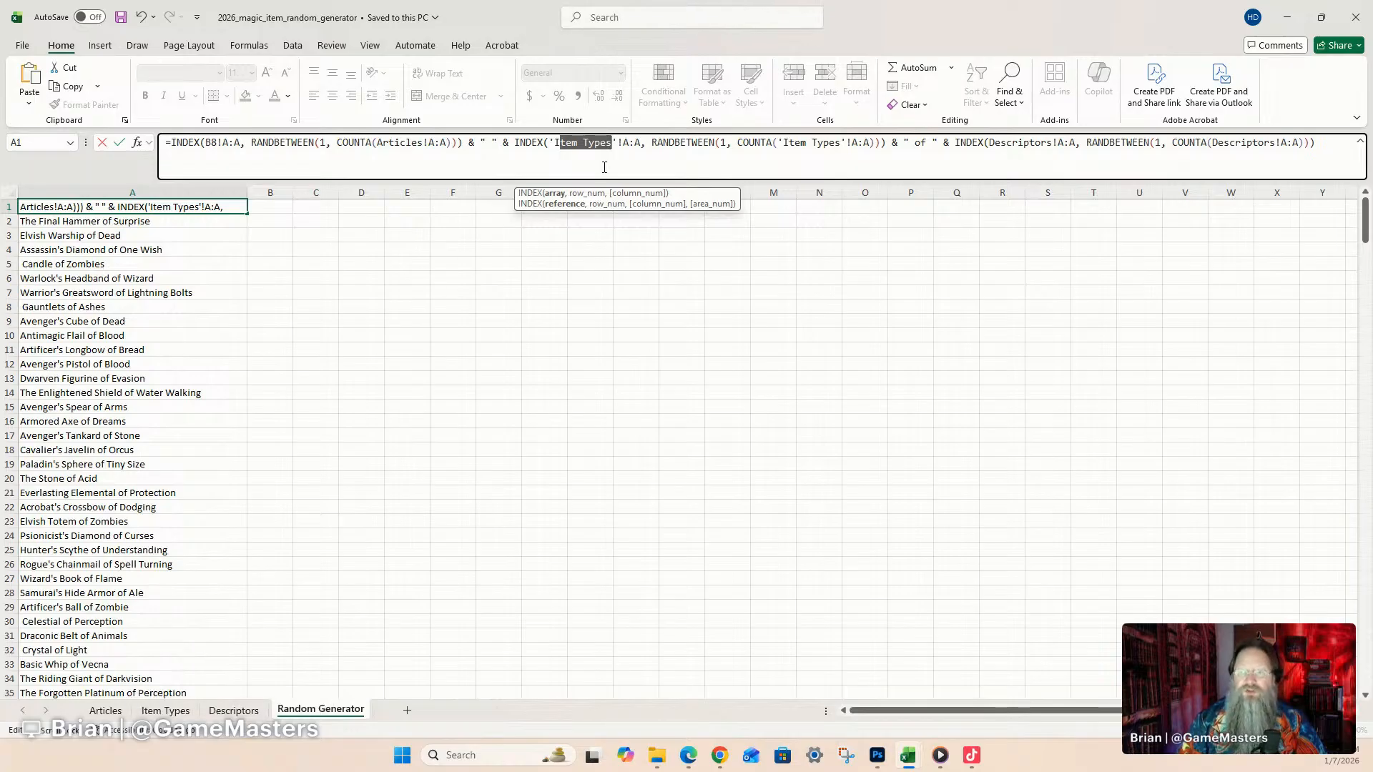
{"action": "left_click_drag", "start_coordinate": [990, 142], "coordinate": [1048, 143]}
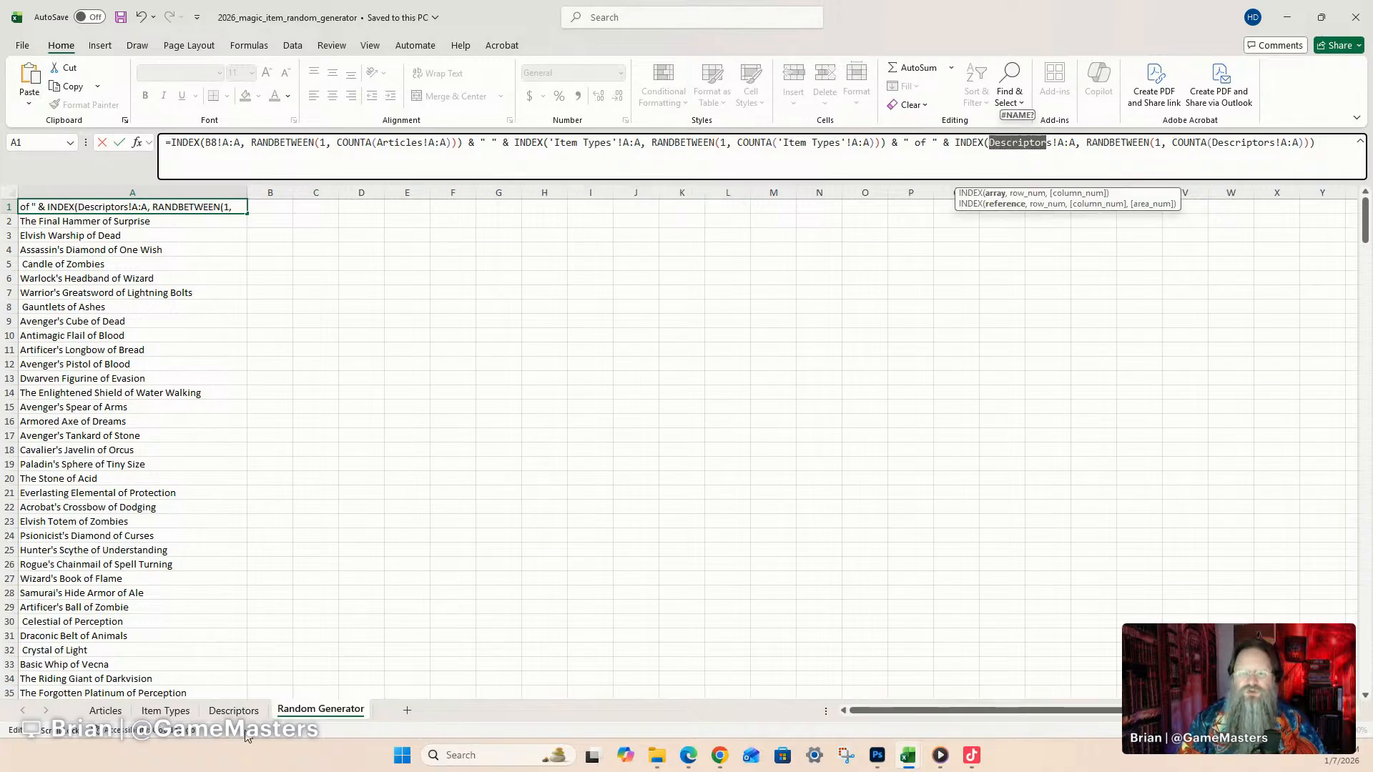
{"action": "left_click", "coordinate": [917, 144]}
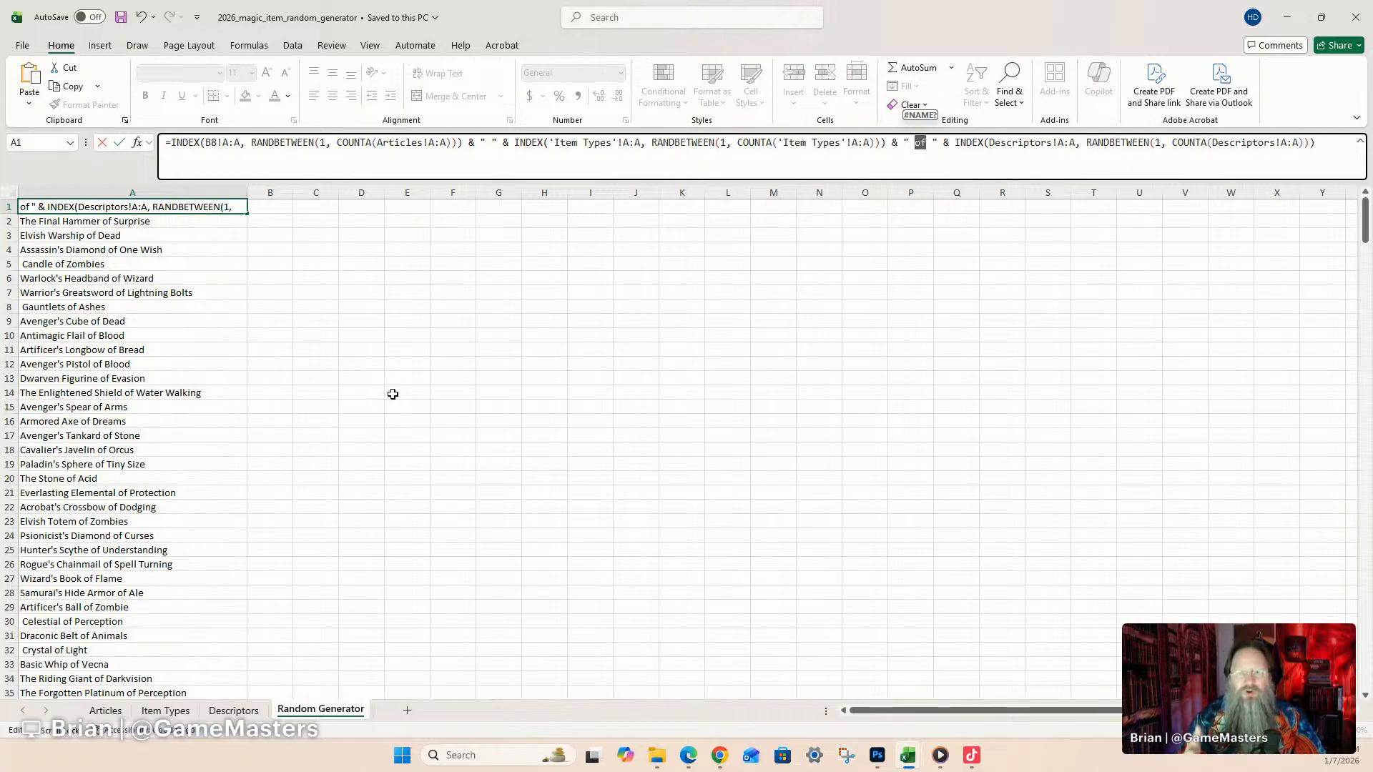
Try to leave the formula editing of cell A1, committing the formula as it stands.
{"action": "key", "text": "BackSpace"}
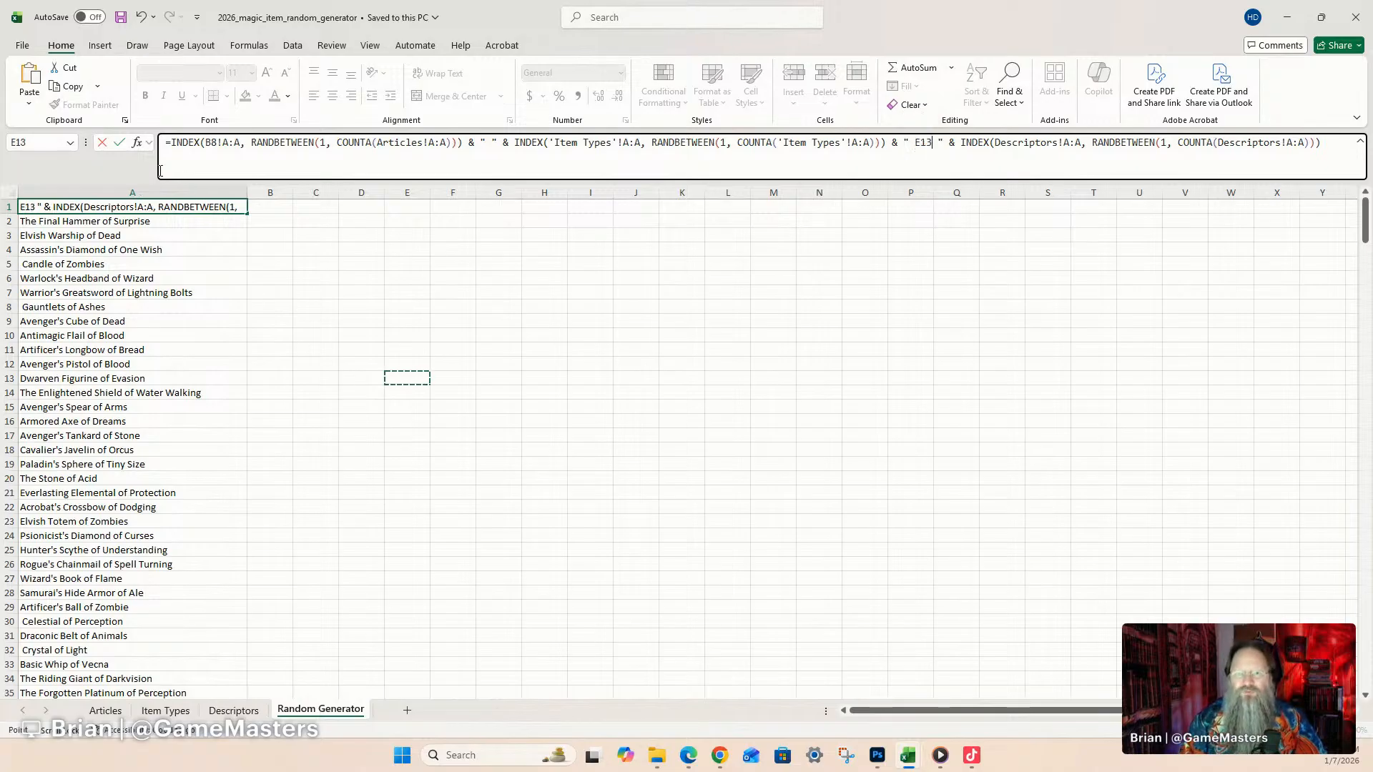
{"action": "left_click", "coordinate": [113, 192]}
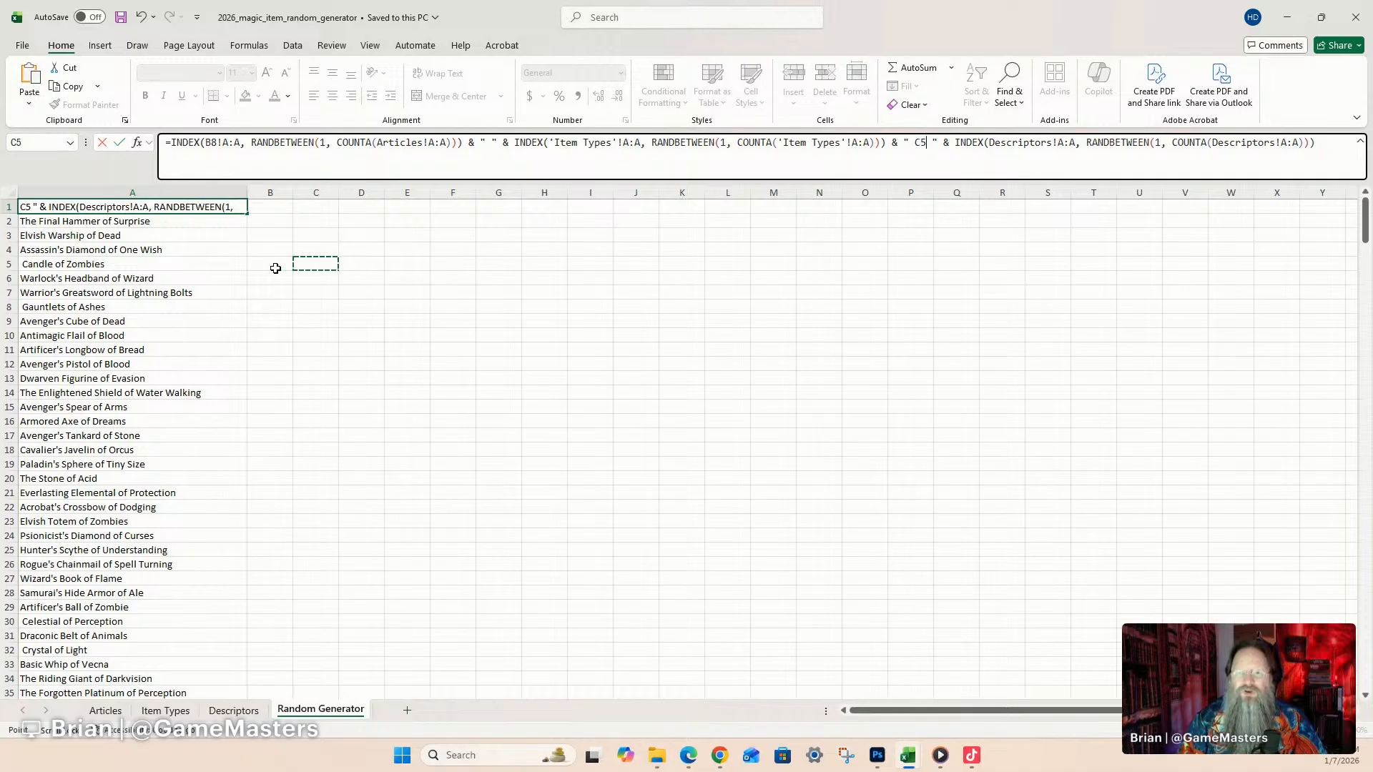
{"action": "left_click", "coordinate": [235, 710]}
{"action": "left_click", "coordinate": [320, 710]}
{"action": "left_click", "coordinate": [286, 290]}
{"action": "left_click", "coordinate": [277, 263]}
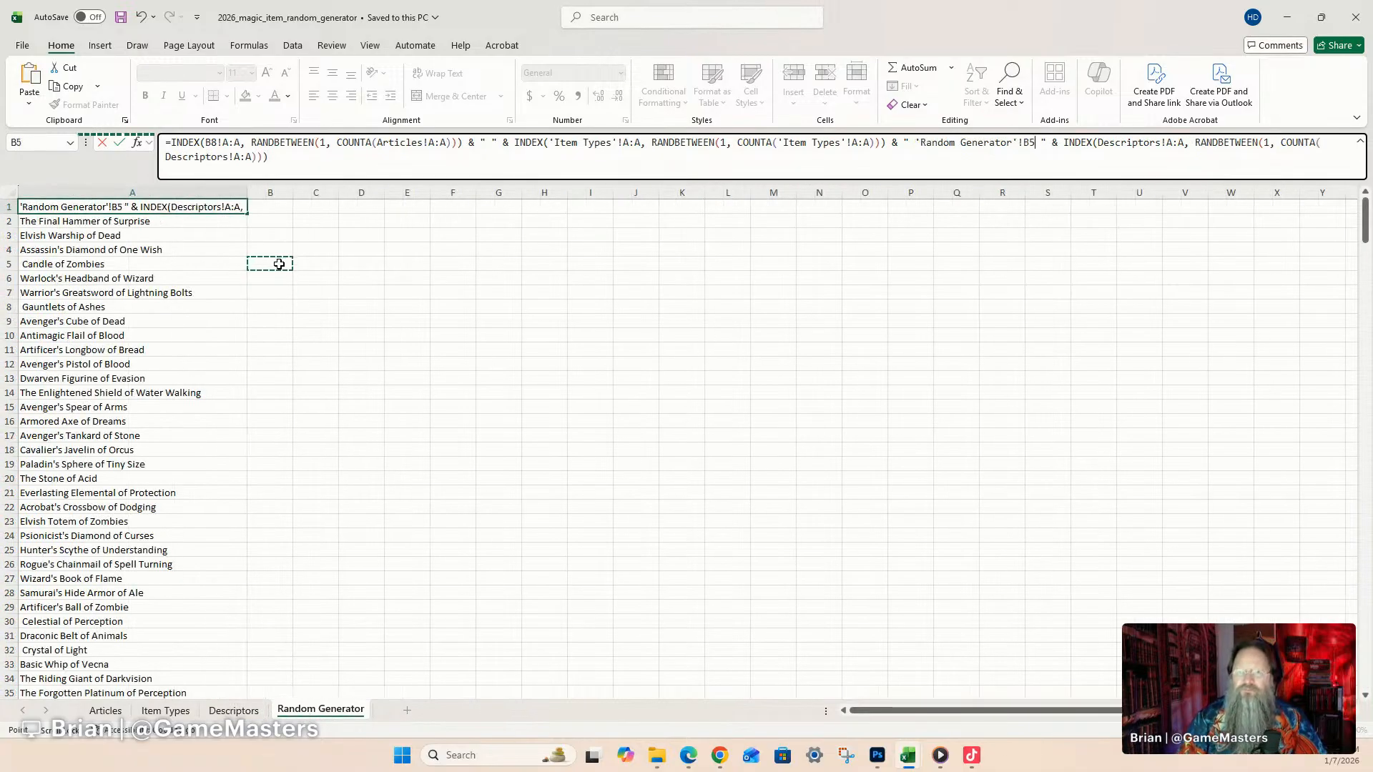
{"action": "left_click", "coordinate": [215, 192]}
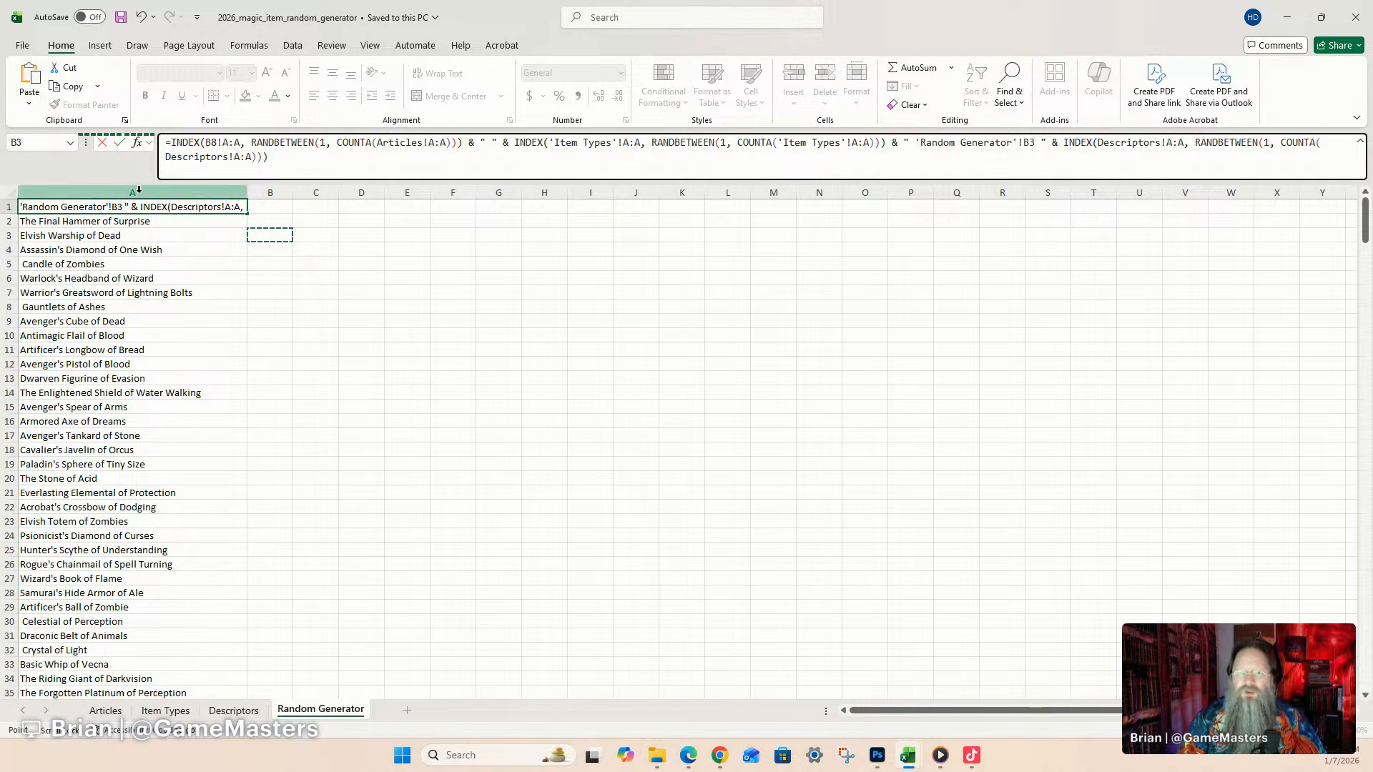
{"action": "key", "text": "Return"}
{"action": "left_click", "coordinate": [305, 292]}
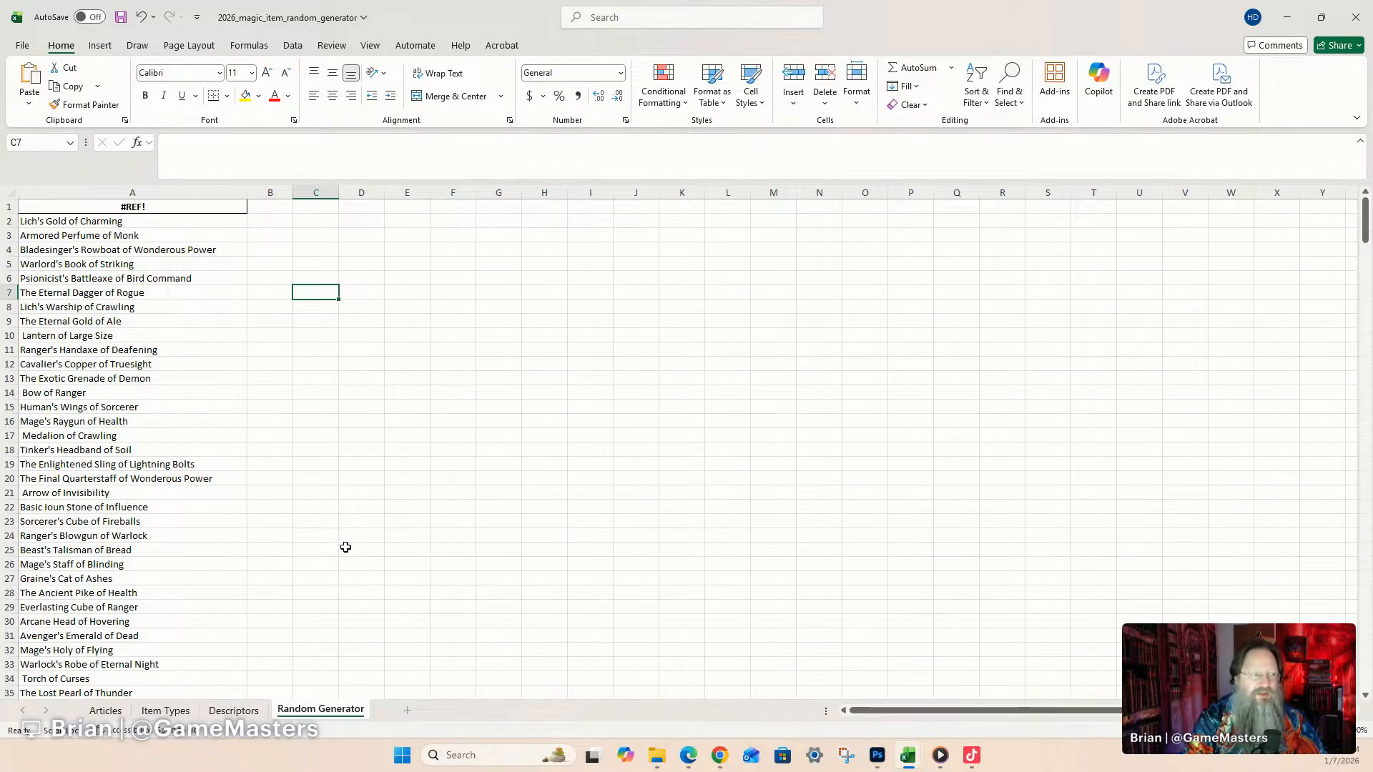
Inspect the formulas behind the names in A3 and A4 and recalculate the sheet to generate new random names.
{"action": "left_click", "coordinate": [163, 239]}
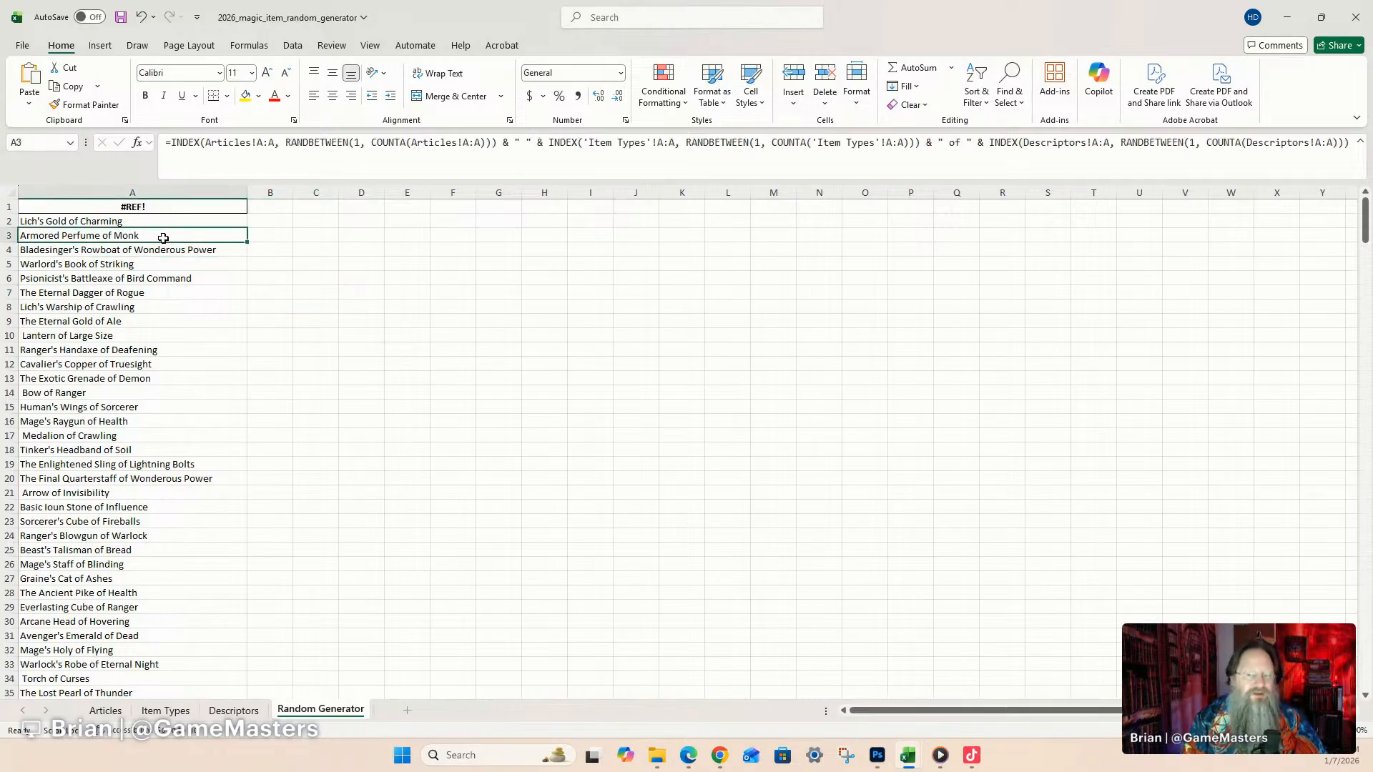
{"action": "left_click", "coordinate": [177, 250]}
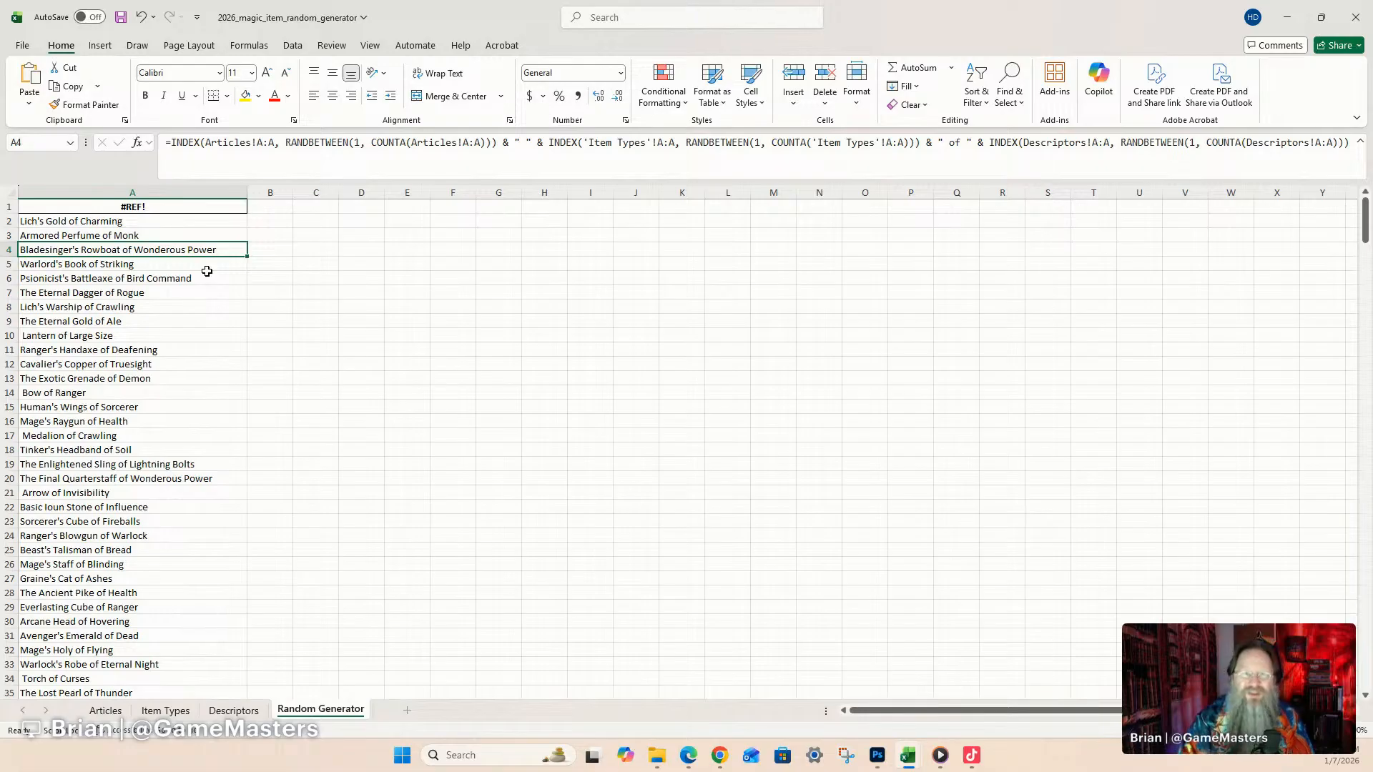
{"action": "key", "text": "F9"}
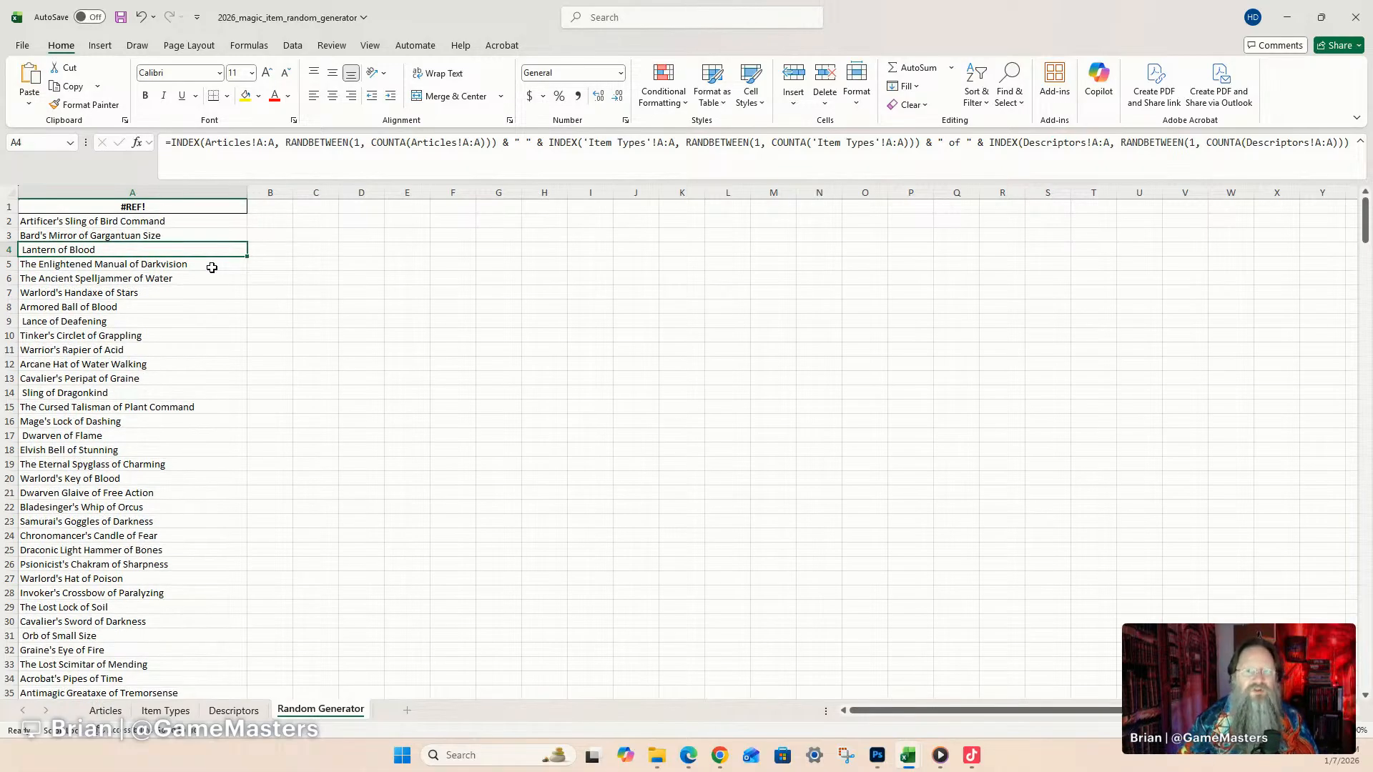
Review sample generated names in cells A3, A4, A11, A9 and A8.
{"action": "left_click", "coordinate": [186, 238]}
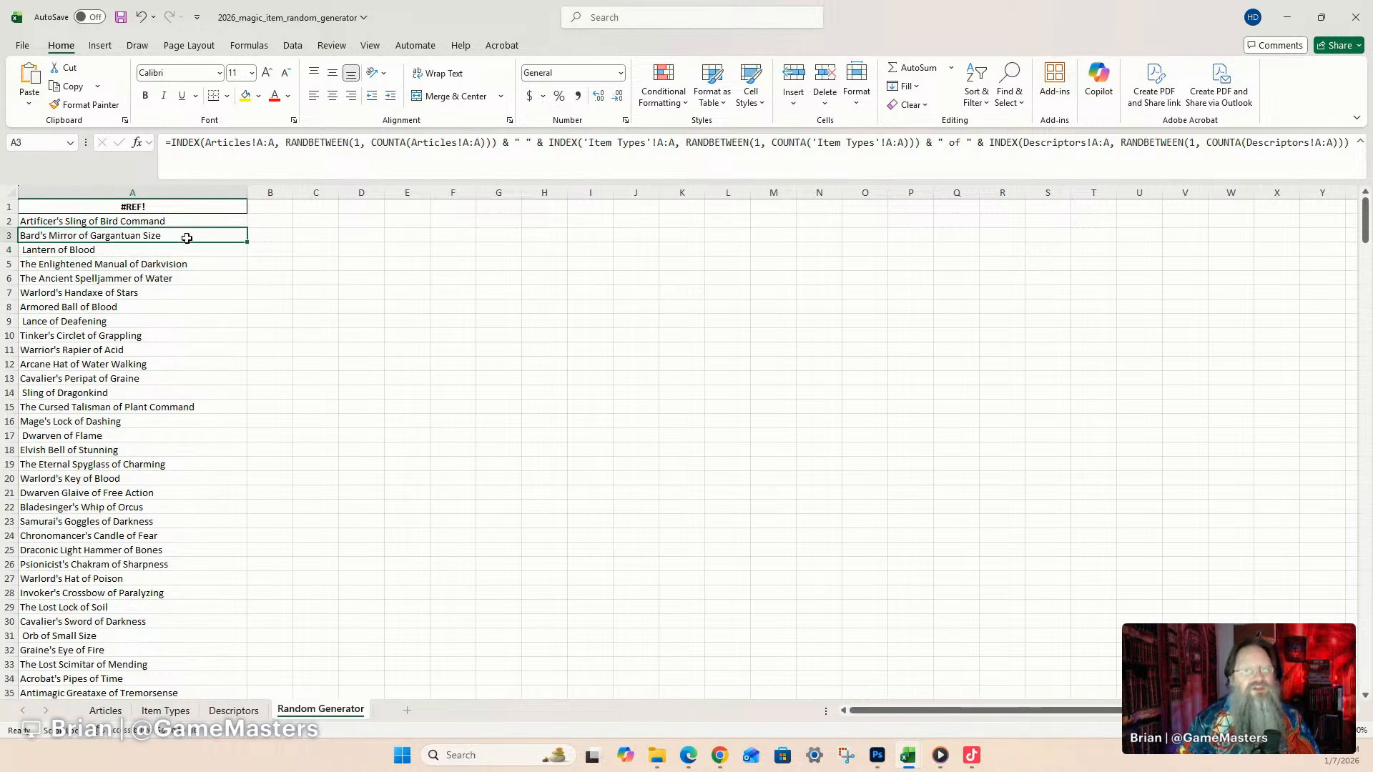
{"action": "left_click", "coordinate": [142, 252]}
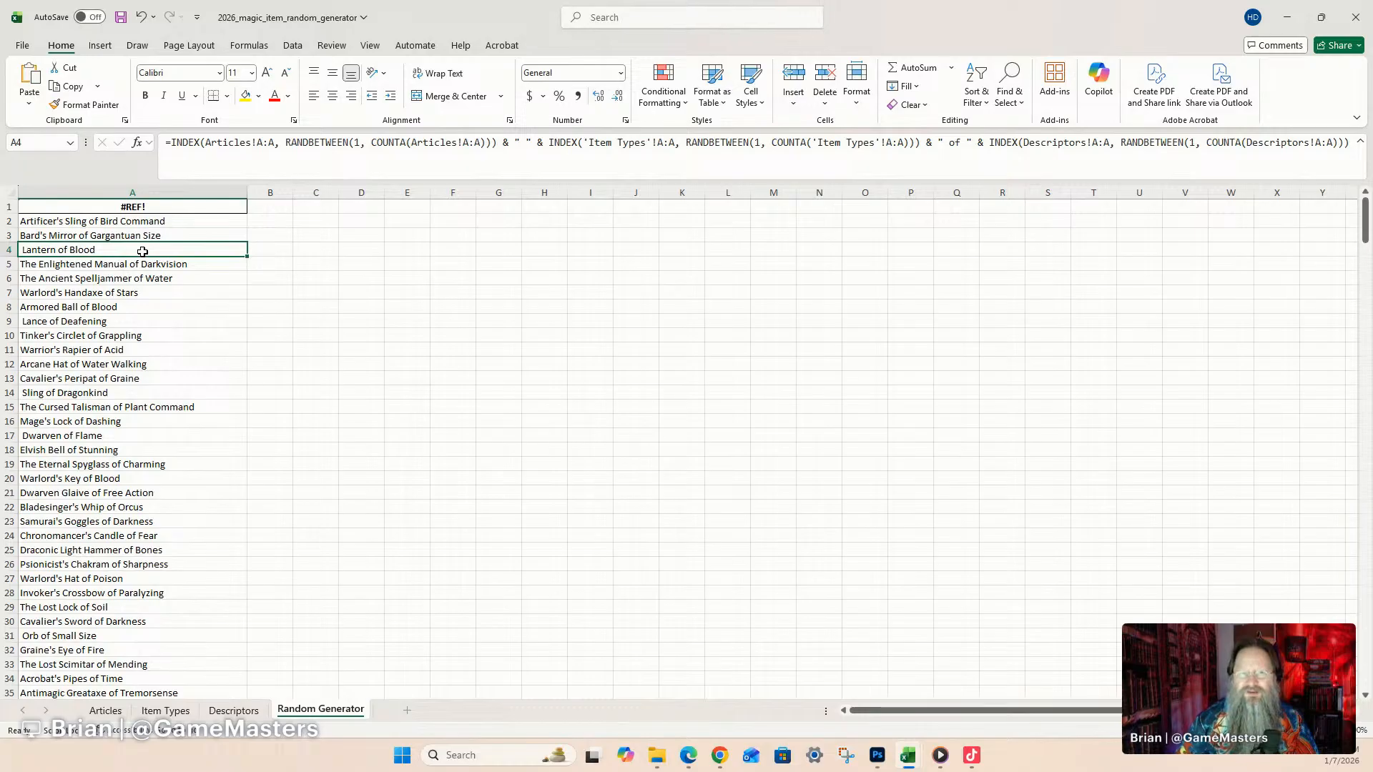
{"action": "left_click", "coordinate": [152, 348]}
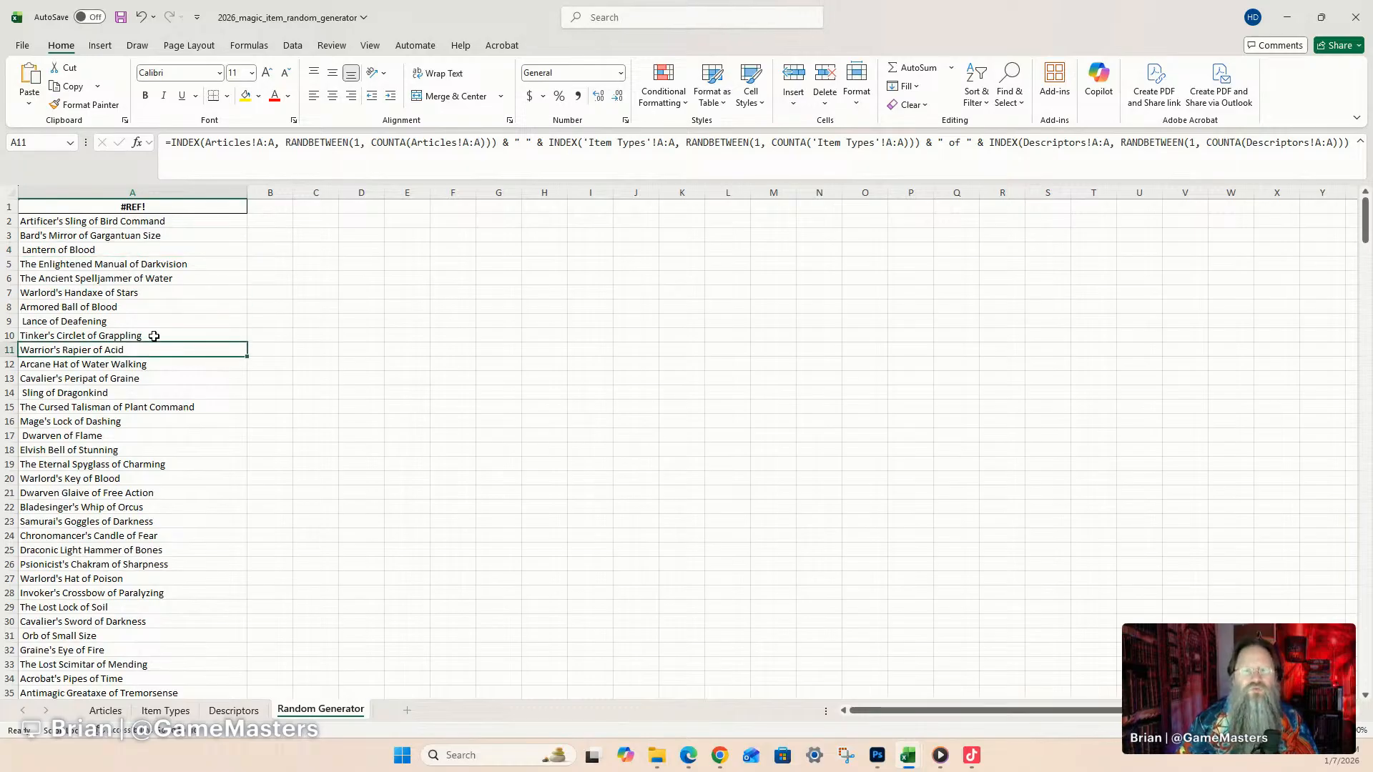
{"action": "left_click", "coordinate": [152, 323]}
{"action": "left_click", "coordinate": [154, 310]}
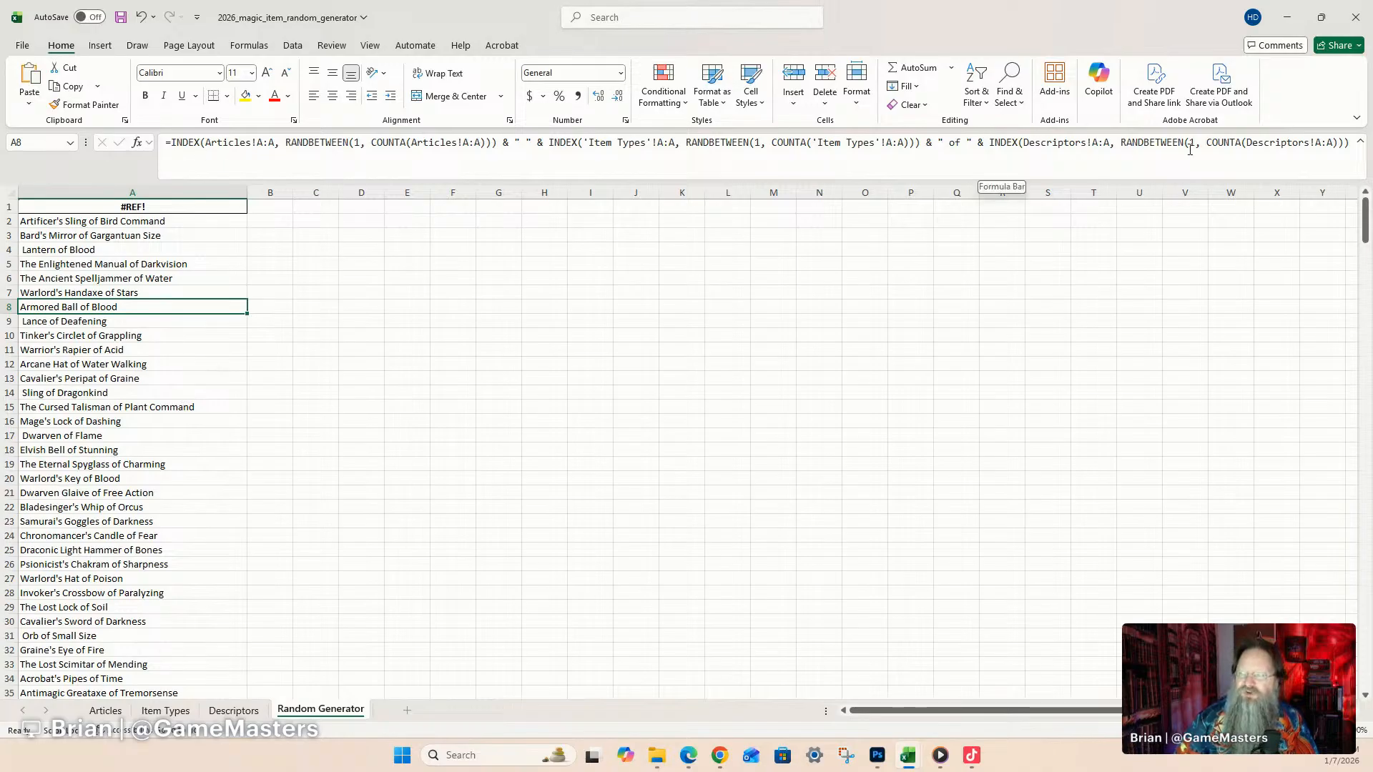
Undo the last formula change in cell A1 and survey the generated names down past row 300.
{"action": "left_click", "coordinate": [182, 209]}
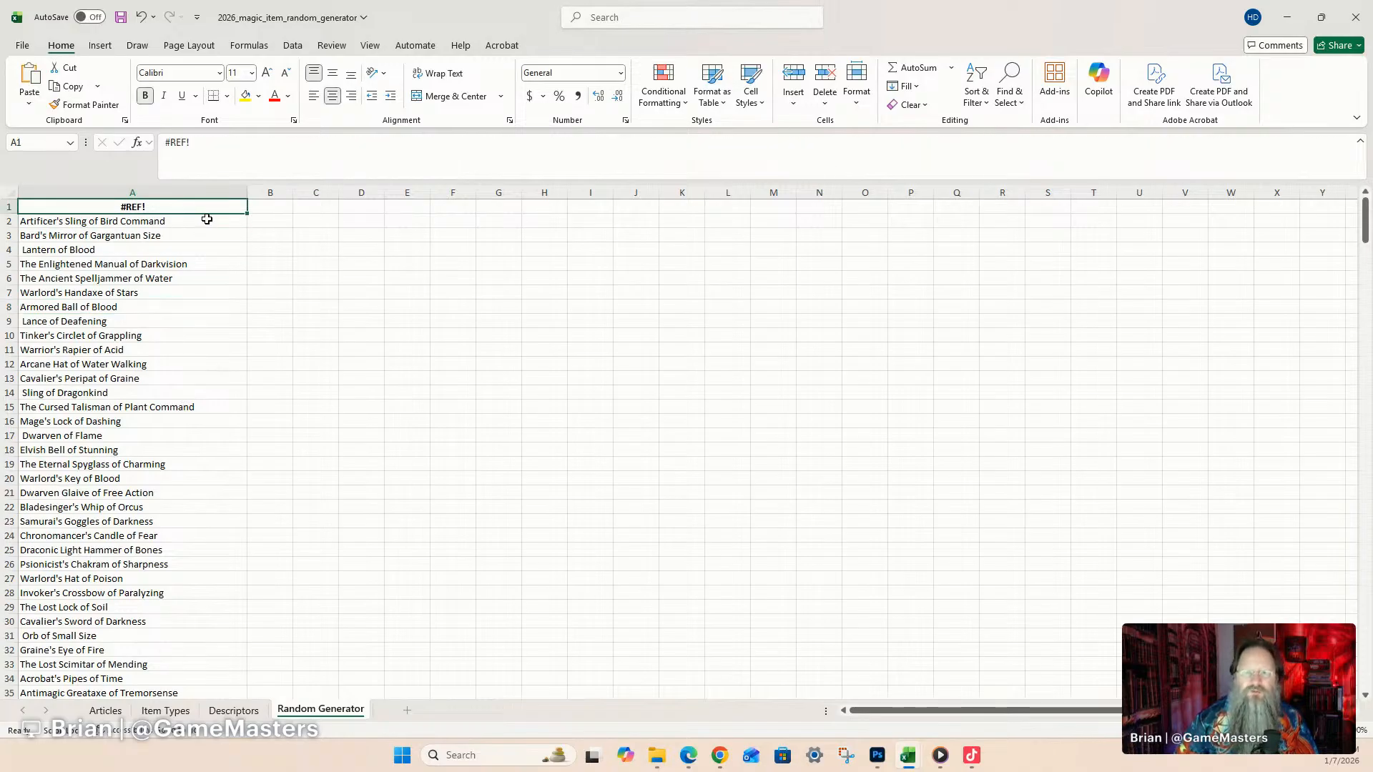
{"action": "left_click", "coordinate": [138, 17]}
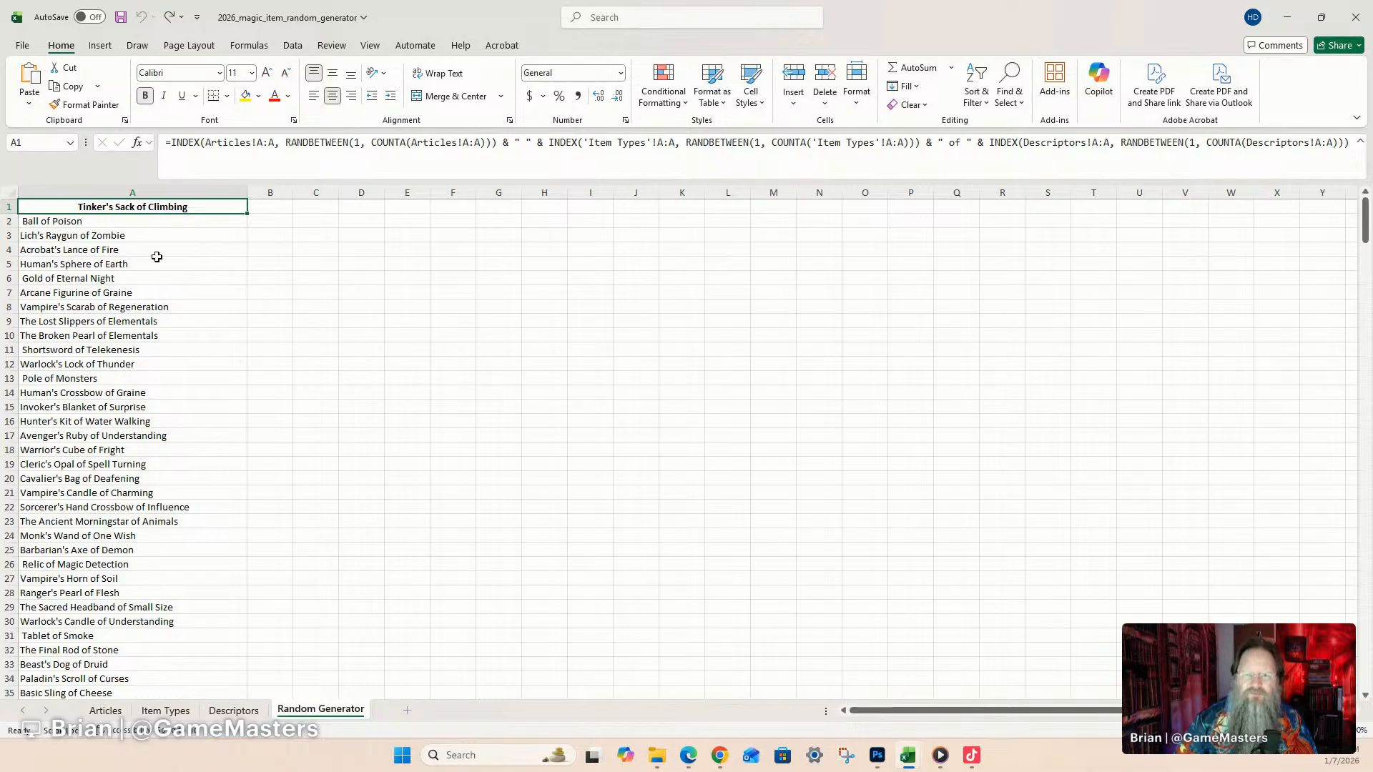
{"action": "scroll", "coordinate": [184, 556], "scroll_direction": "down", "scroll_amount": 4}
{"action": "scroll", "coordinate": [184, 556], "scroll_direction": "down", "scroll_amount": 20}
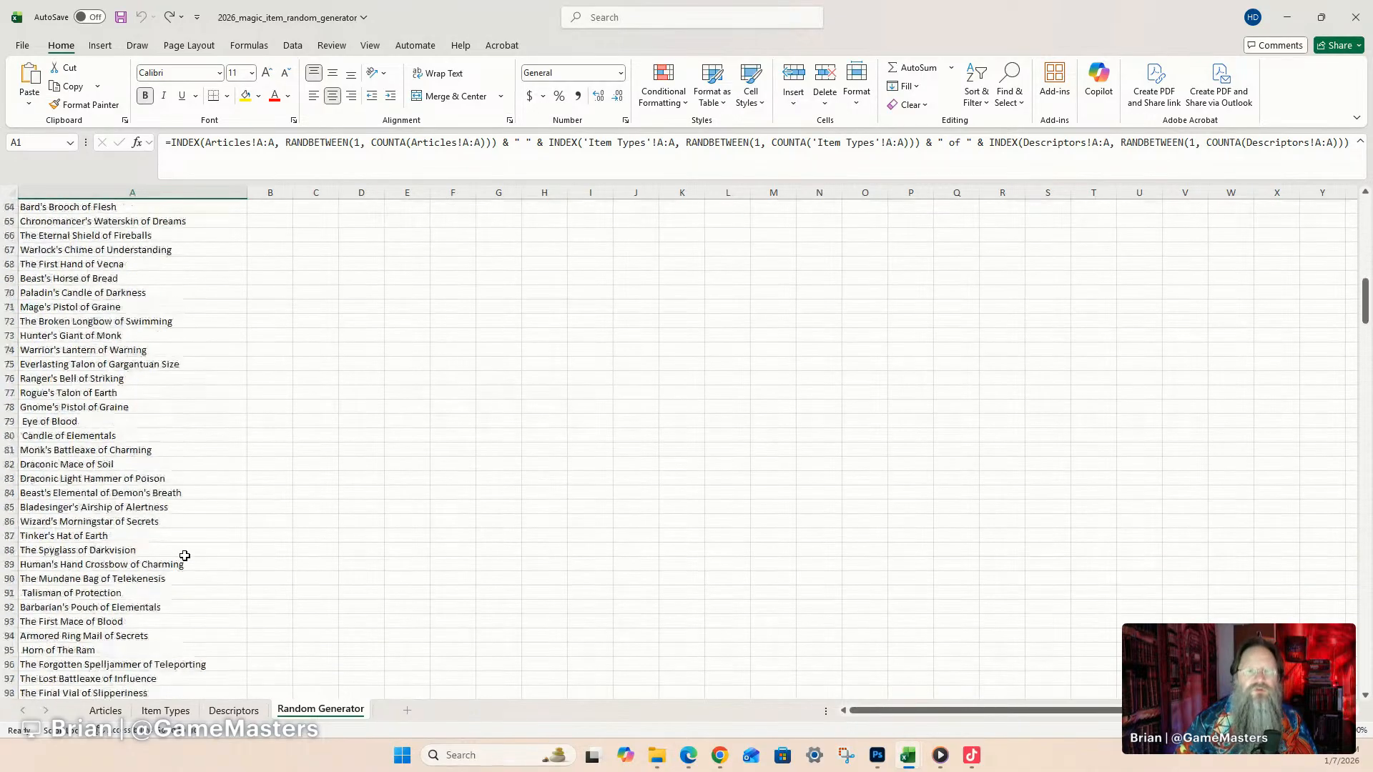
{"action": "scroll", "coordinate": [185, 549], "scroll_direction": "down", "scroll_amount": 20}
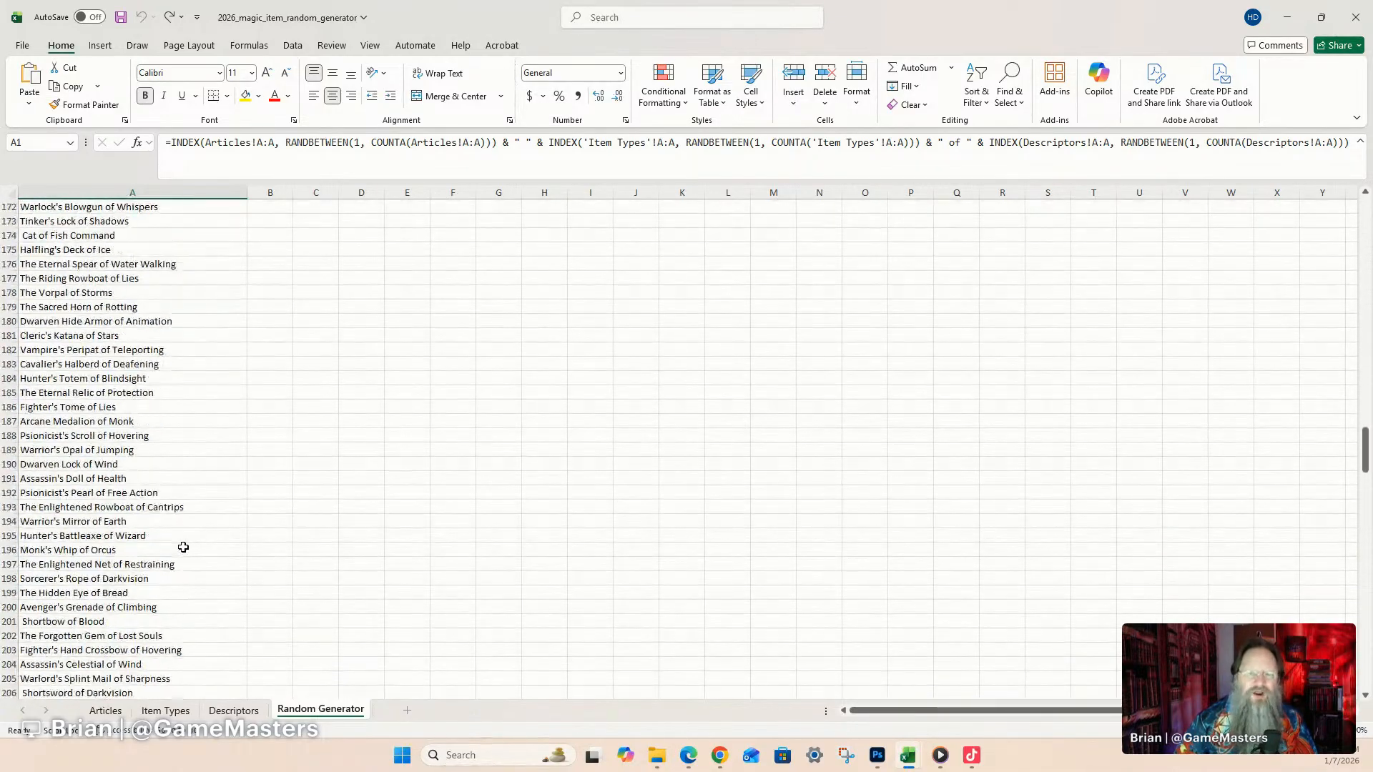
{"action": "scroll", "coordinate": [179, 547], "scroll_direction": "down", "scroll_amount": 20}
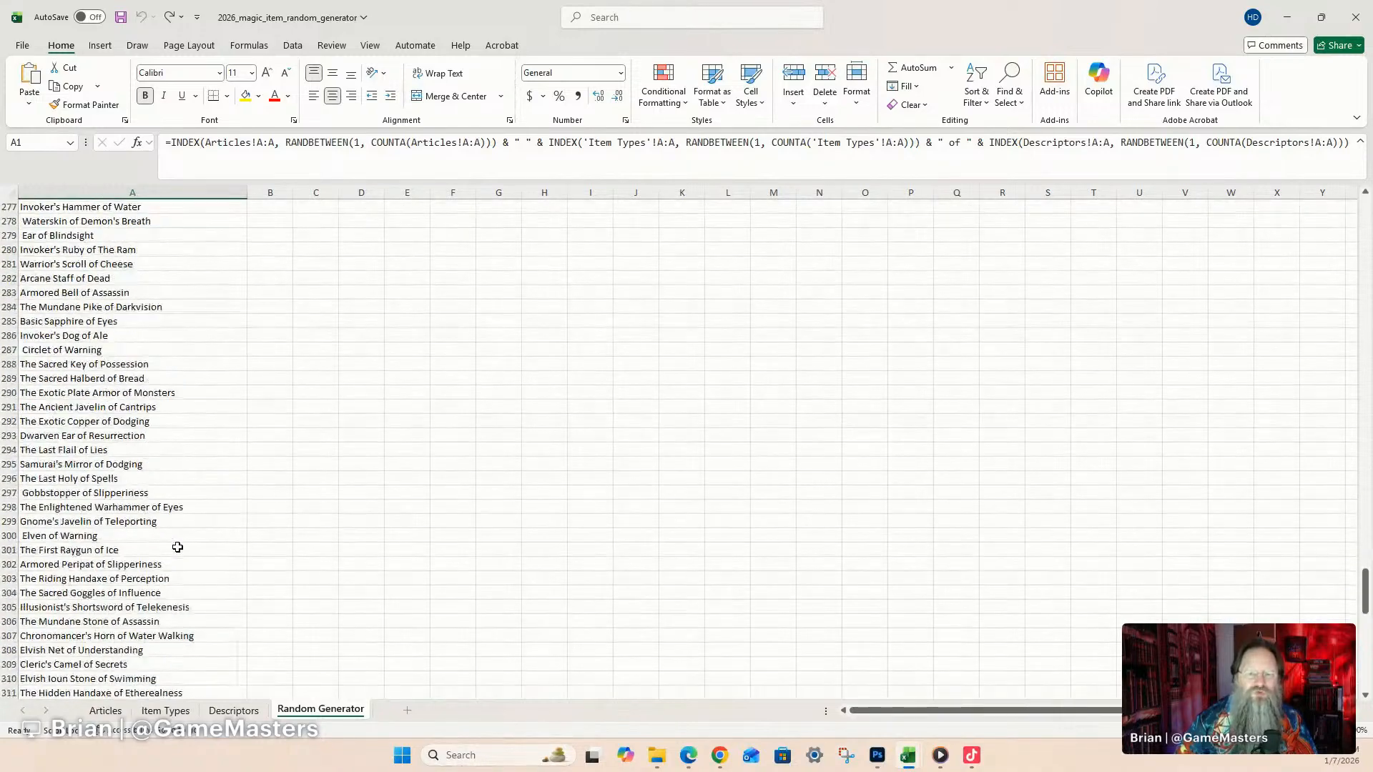
Extend the random name formula from cells A359:A365 down column A through row 546.
{"action": "scroll", "coordinate": [177, 547], "scroll_direction": "down", "scroll_amount": 5}
{"action": "left_click", "coordinate": [143, 521]}
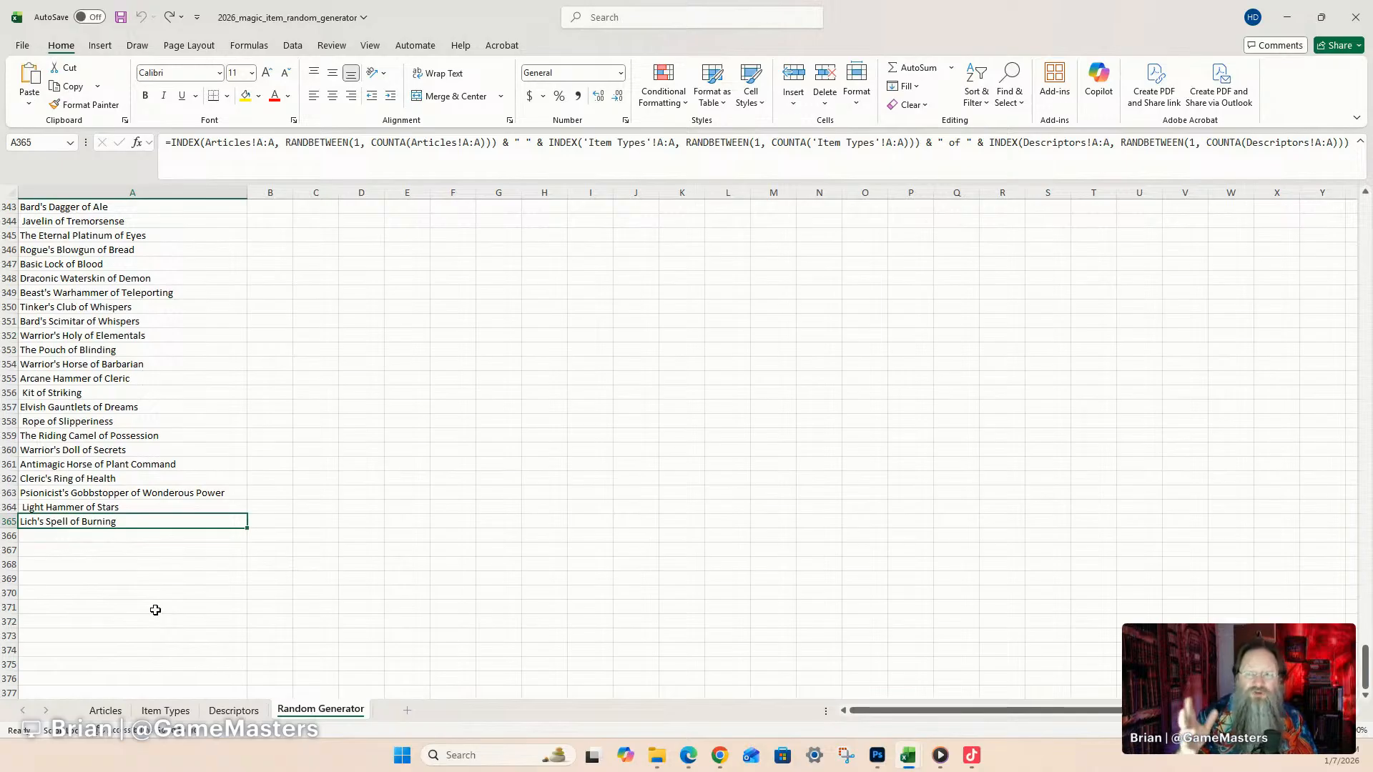
{"action": "left_click", "coordinate": [183, 451]}
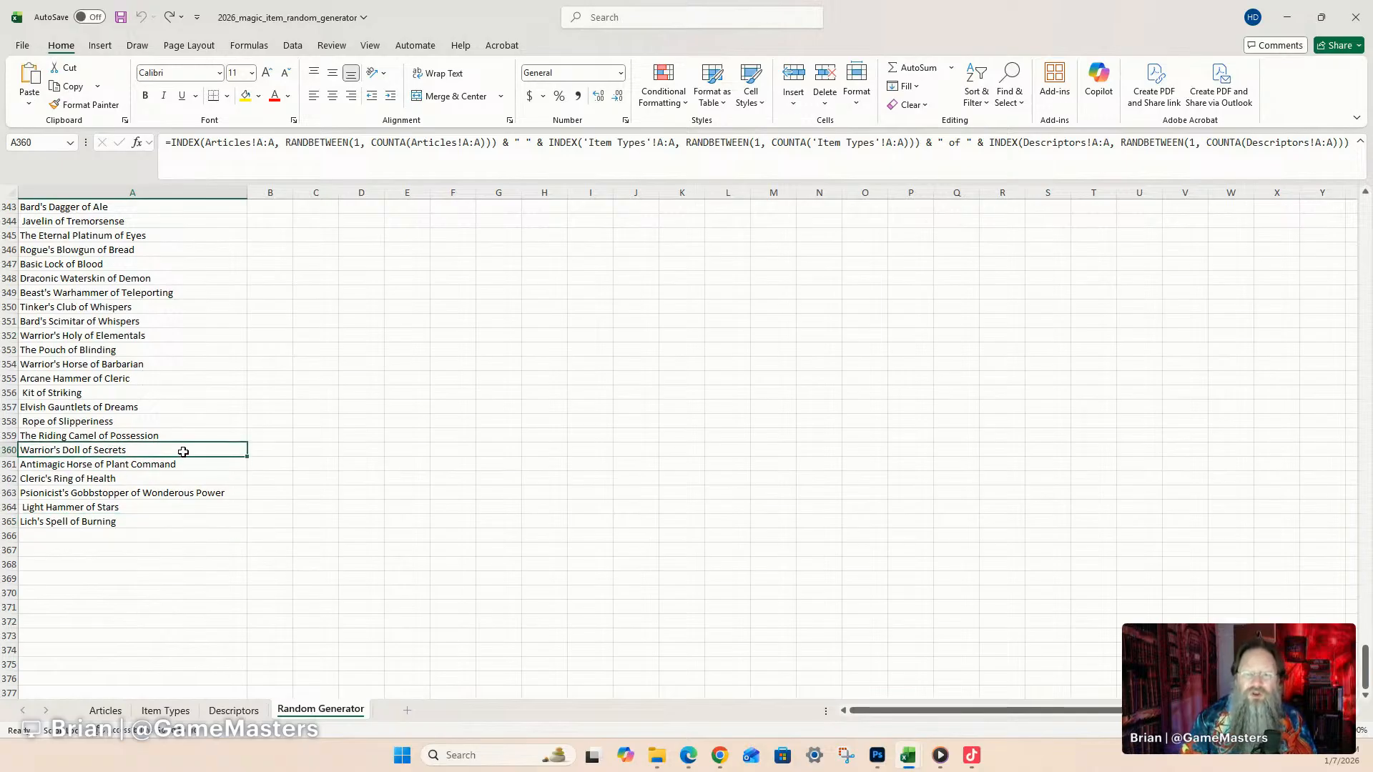
{"action": "left_click", "coordinate": [183, 436]}
{"action": "left_click_drag", "start_coordinate": [183, 436], "coordinate": [163, 517]}
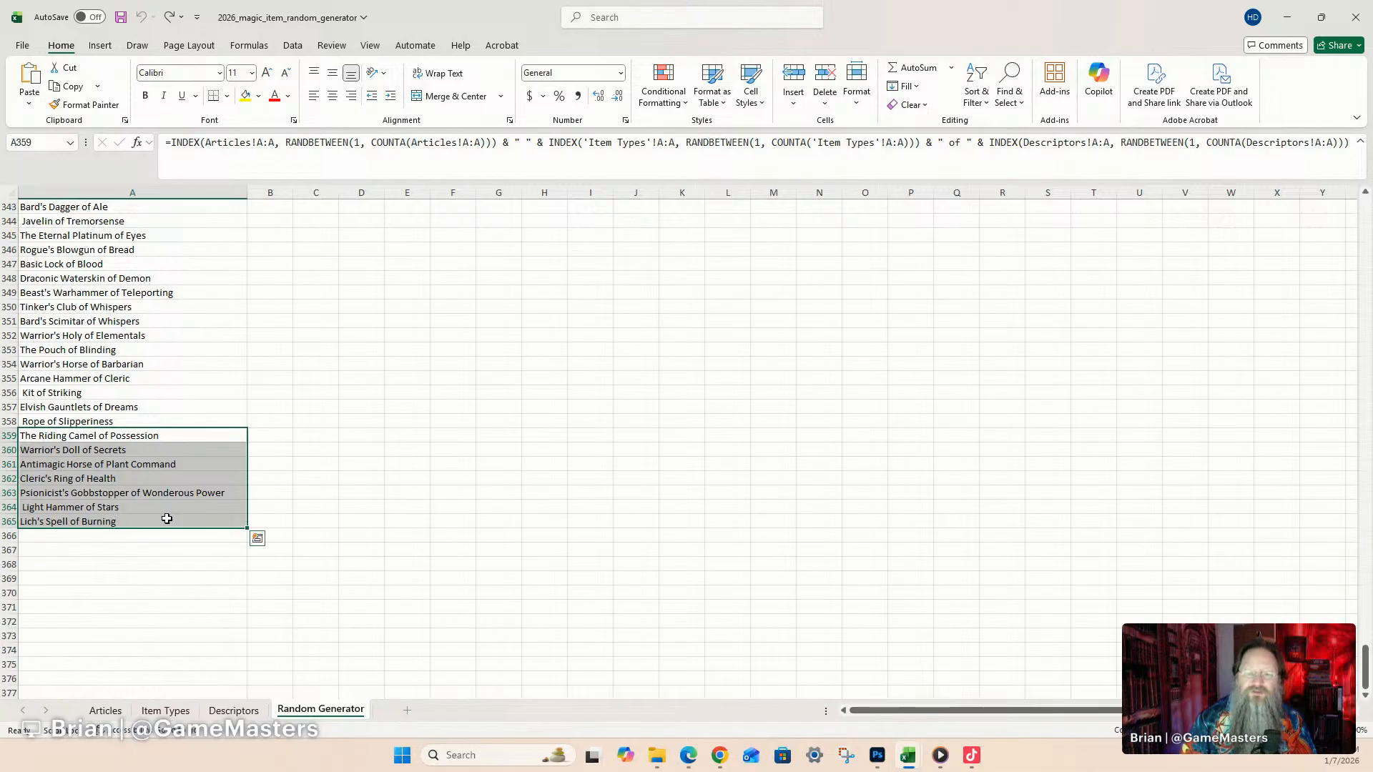
{"action": "mouse_move", "coordinate": [248, 529]}
{"action": "left_mouse_down"}
{"action": "mouse_move", "coordinate": [233, 760]}
{"action": "mouse_move", "coordinate": [221, 659]}
{"action": "mouse_move", "coordinate": [222, 672]}
{"action": "left_mouse_up"}
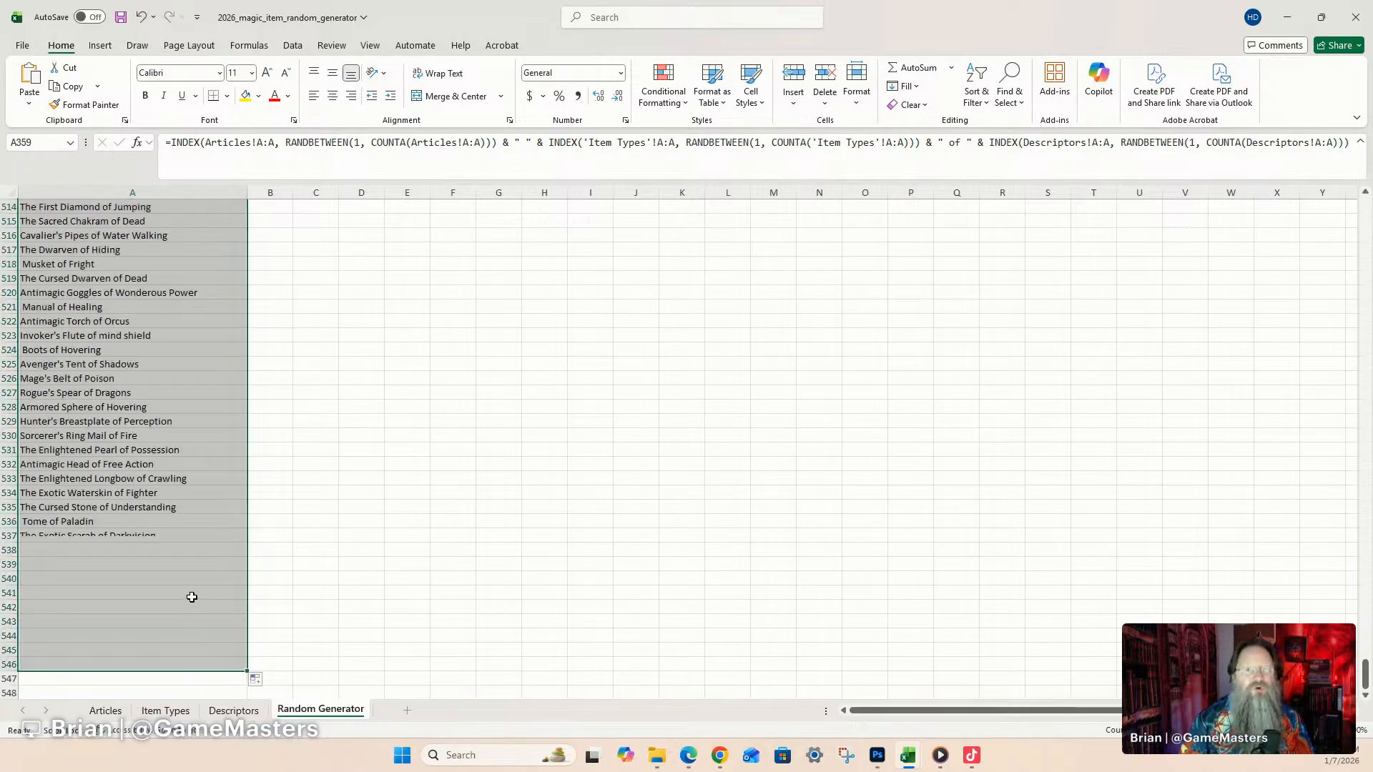
{"action": "left_click_drag", "start_coordinate": [1365, 675], "coordinate": [1324, 686]}
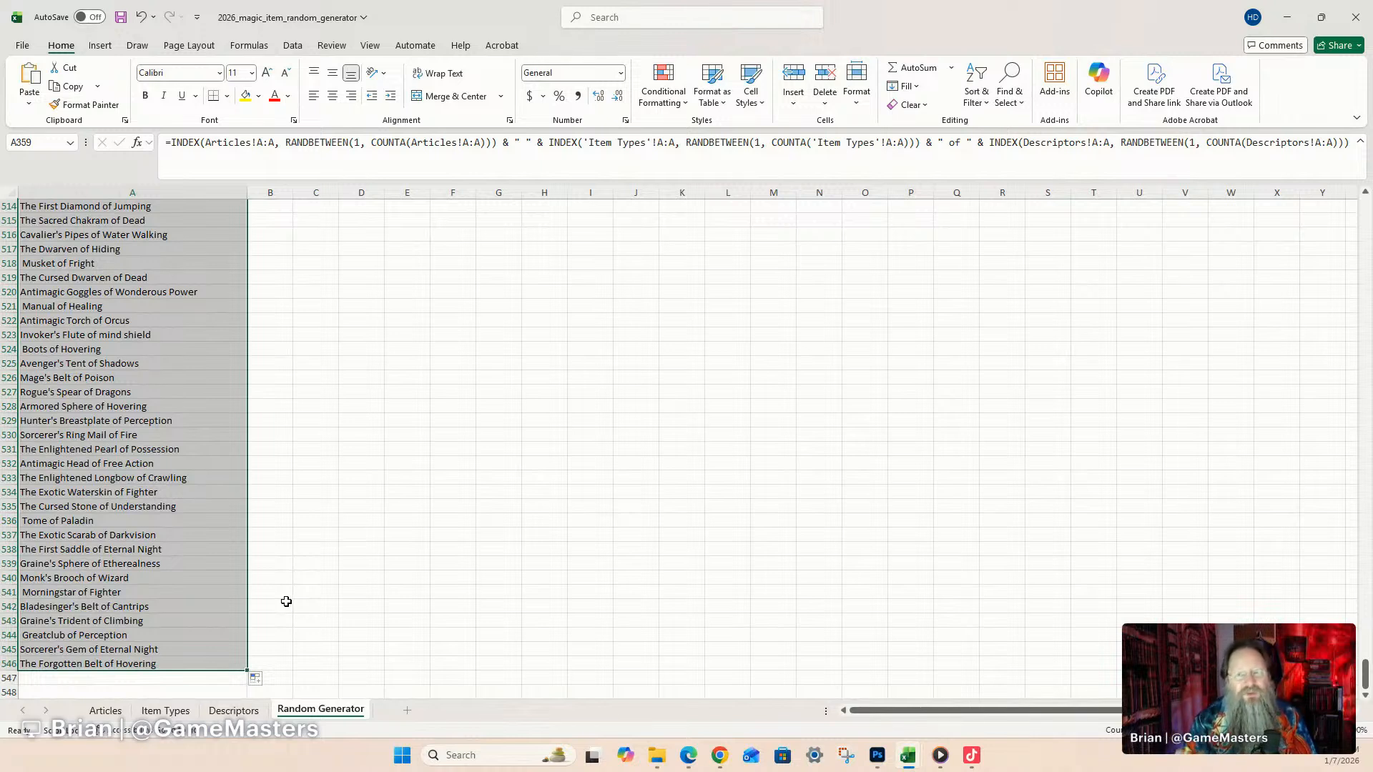
Review sample generated names in cells A519, A518, A514 and A535, ending back at the start of the list.
{"action": "left_click", "coordinate": [176, 281]}
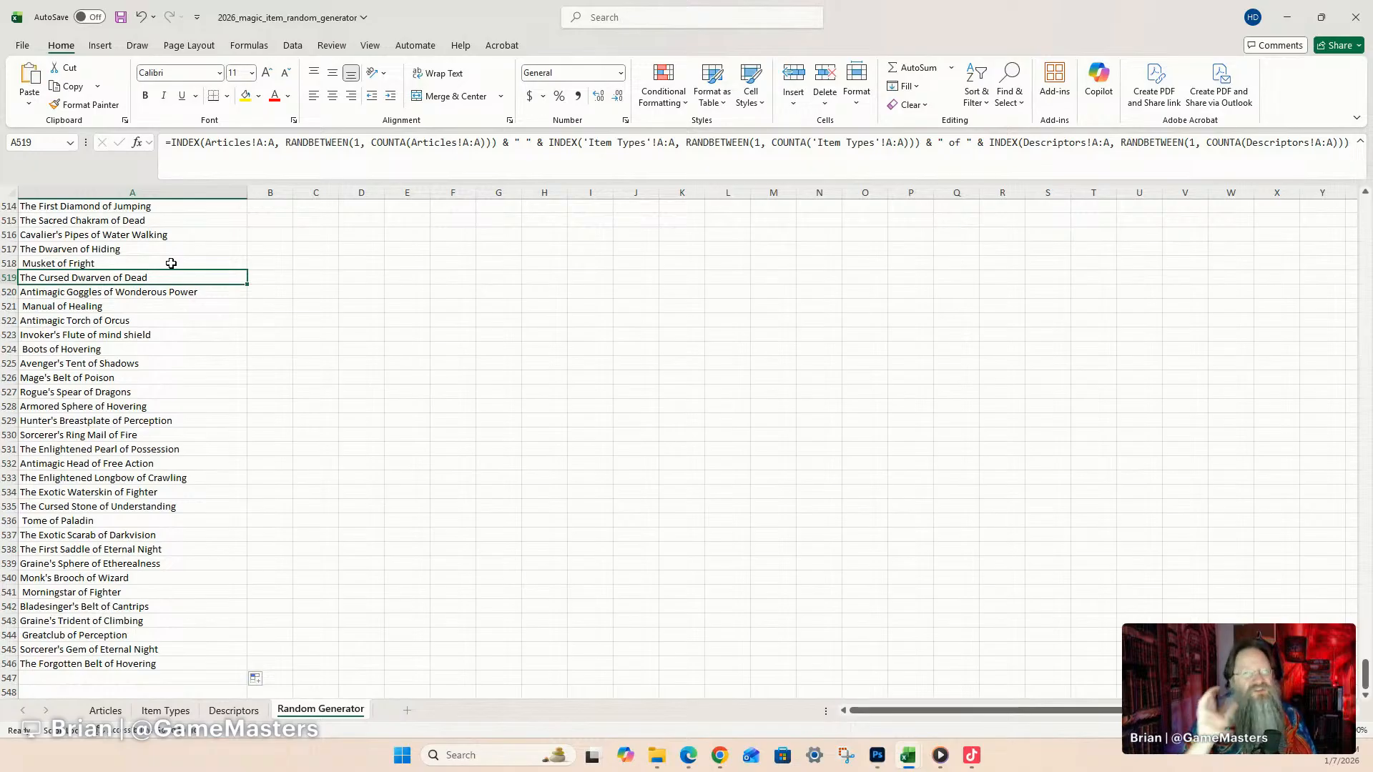
{"action": "left_click", "coordinate": [171, 263]}
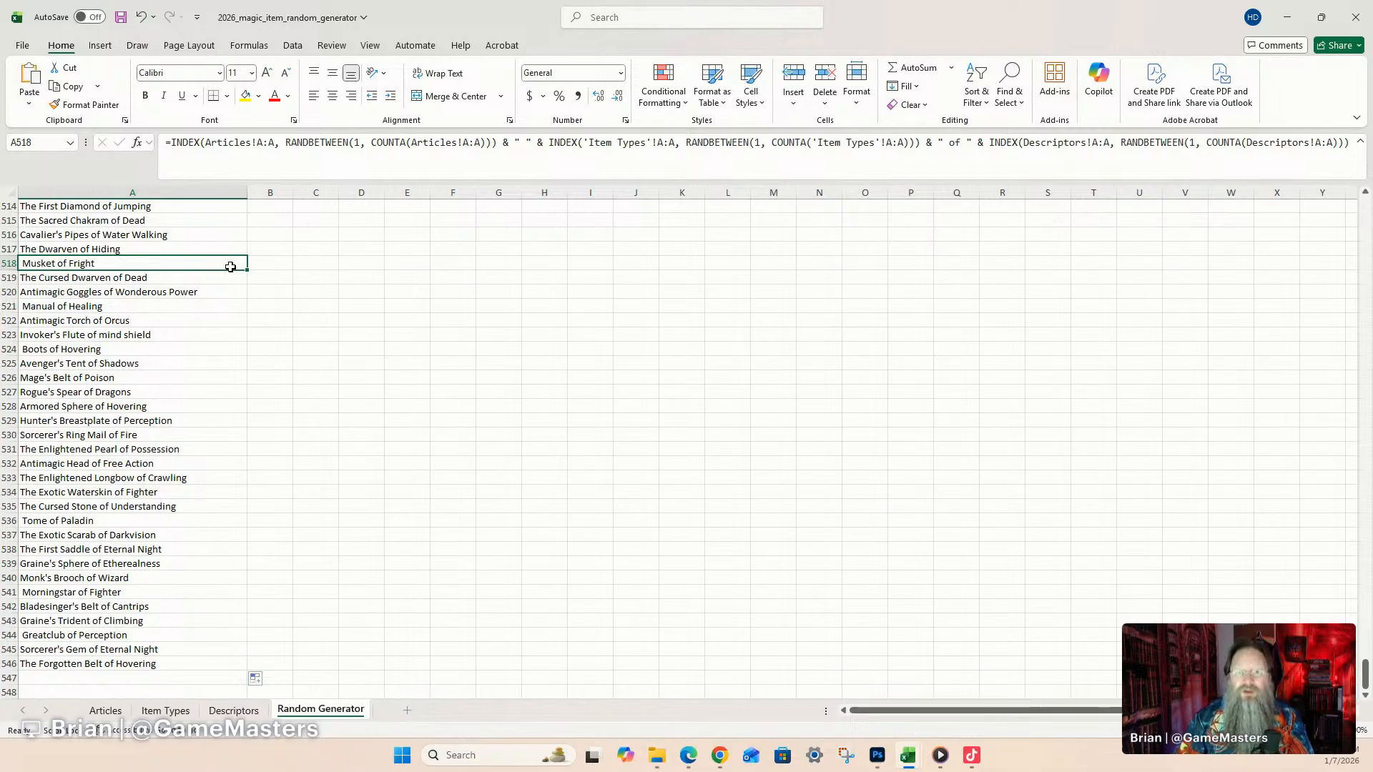
{"action": "left_click", "coordinate": [200, 208]}
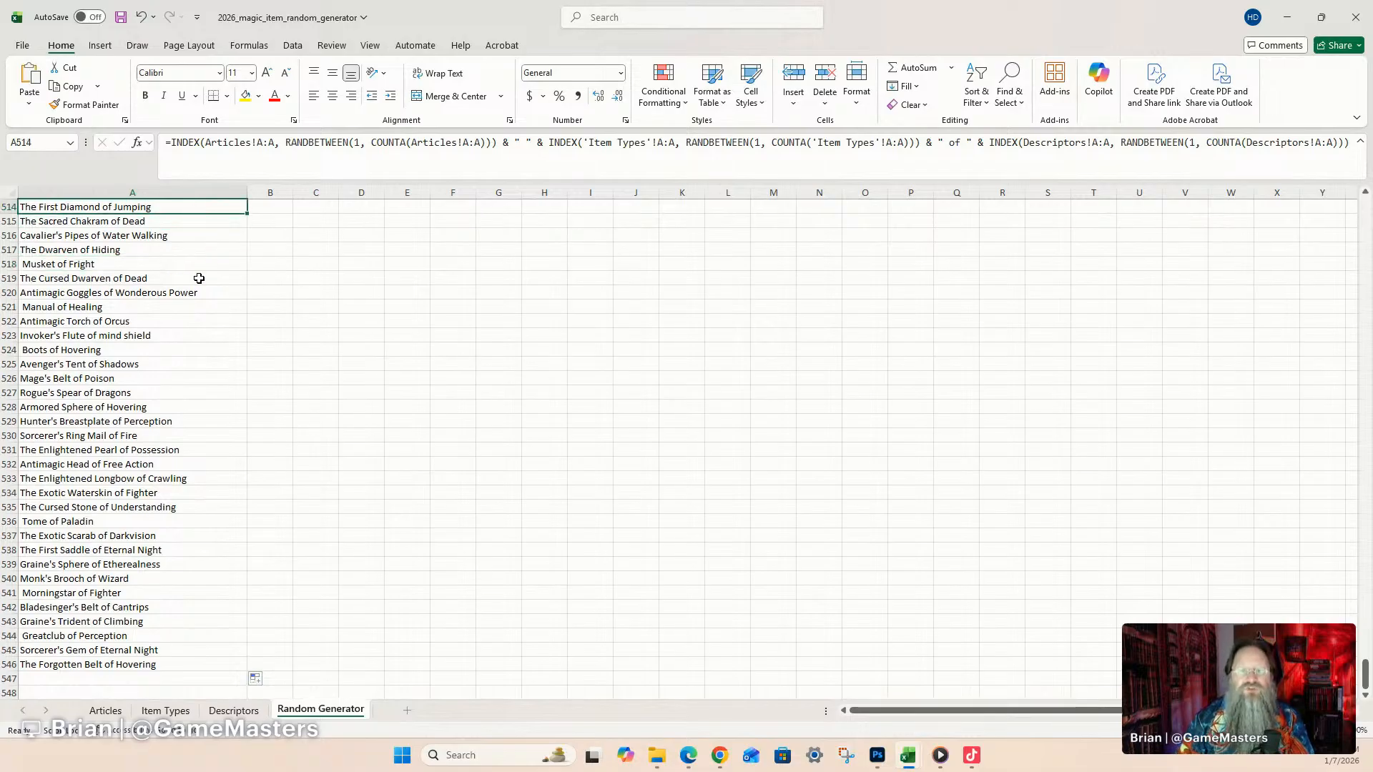
{"action": "scroll", "coordinate": [198, 278], "scroll_direction": "up", "scroll_amount": 1}
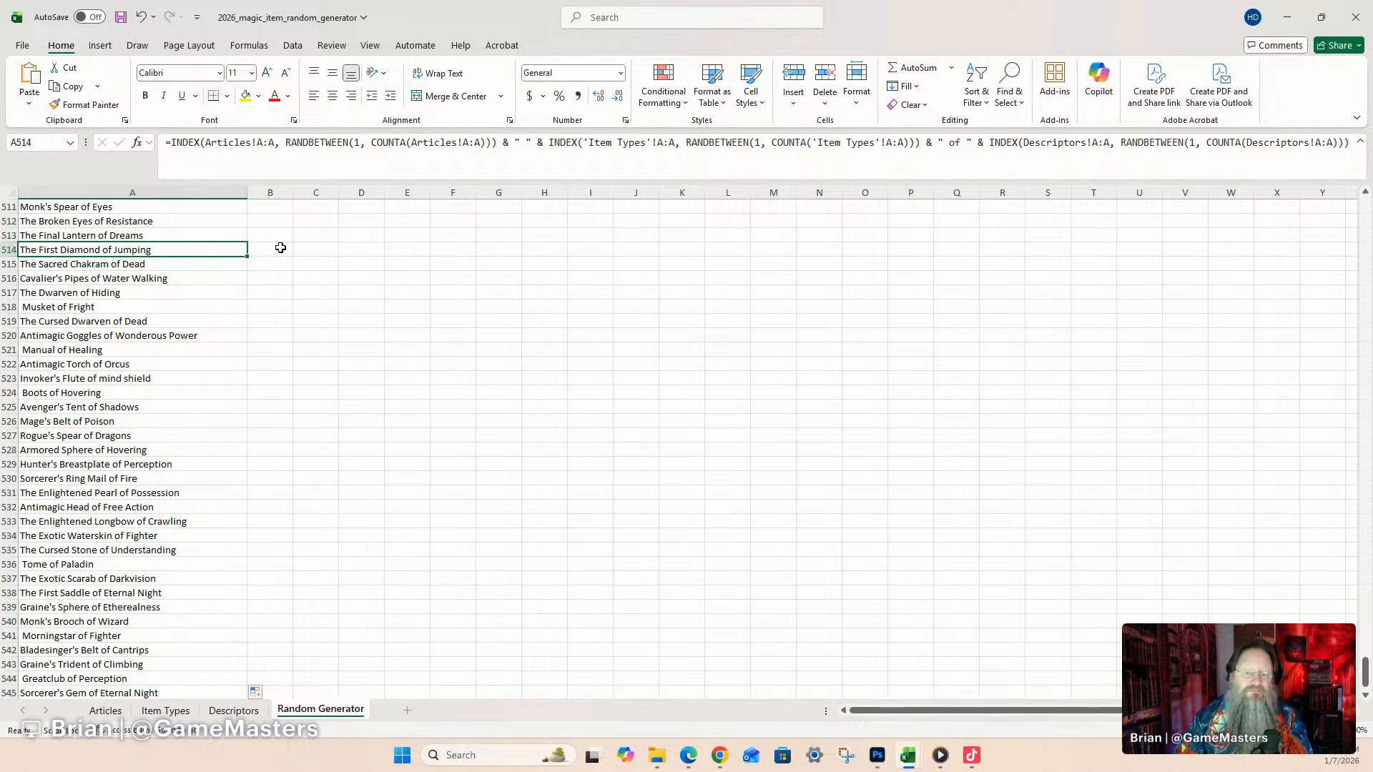
{"action": "left_click", "coordinate": [182, 550]}
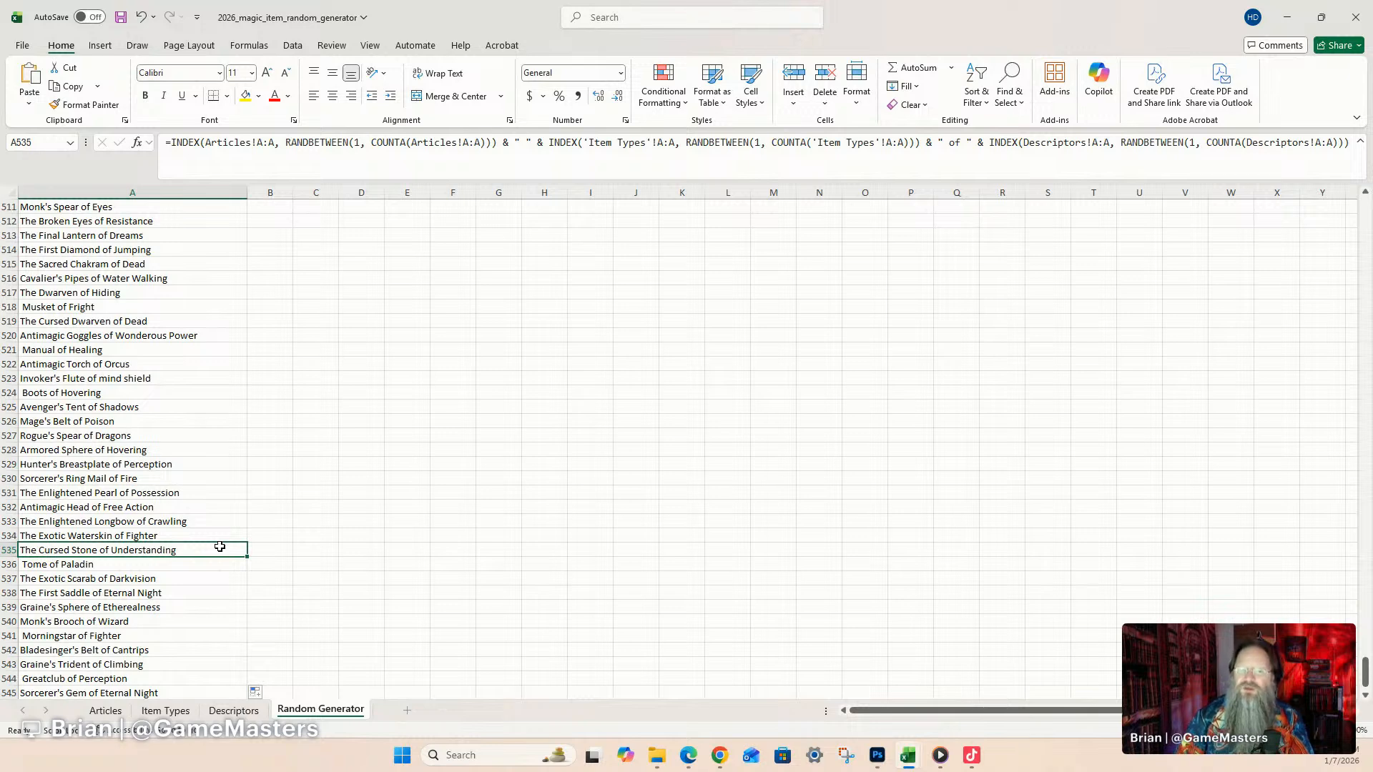
{"action": "left_click_drag", "start_coordinate": [1367, 682], "coordinate": [1367, 211]}
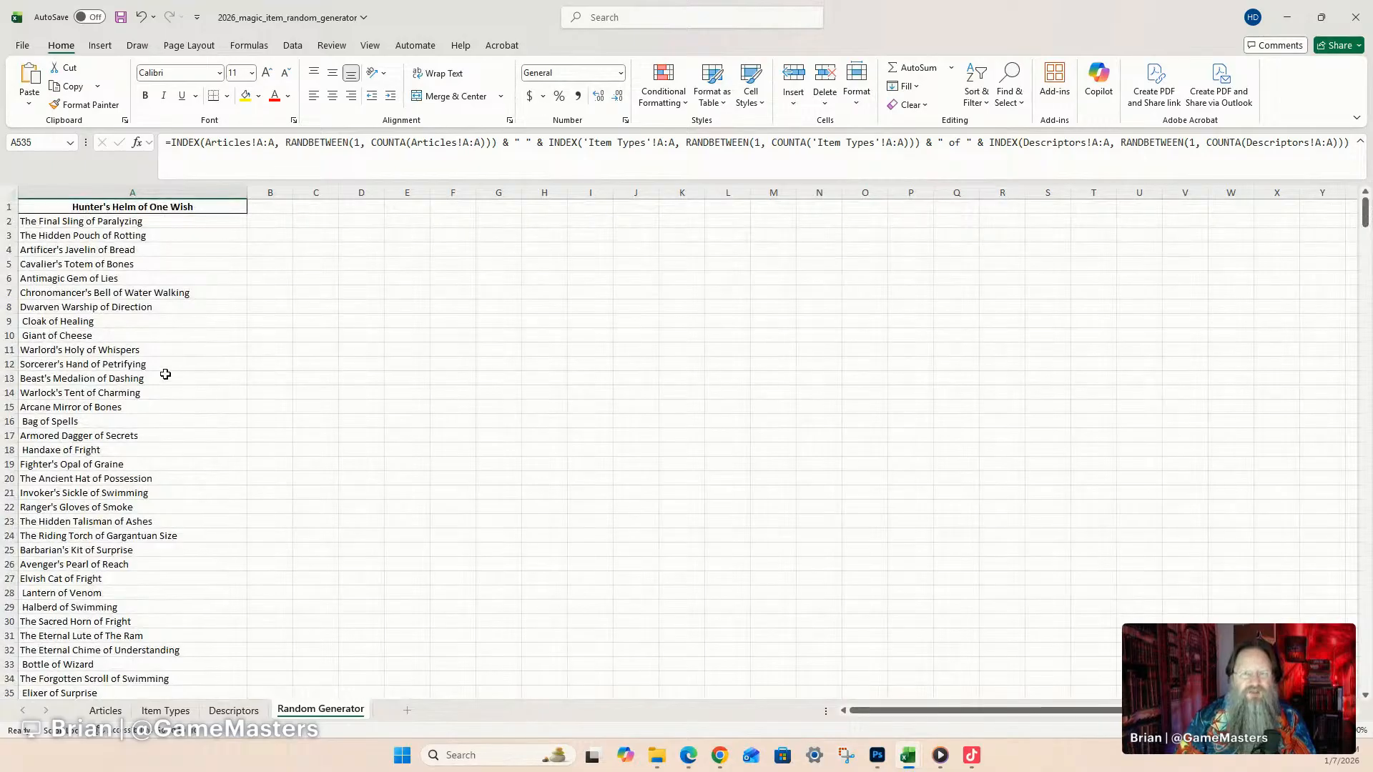
Switch to the 2026_calendar workbook and review its Day, Month, Date, Year, Holiday and Item columns from the first row.
{"action": "left_click", "coordinate": [1291, 10]}
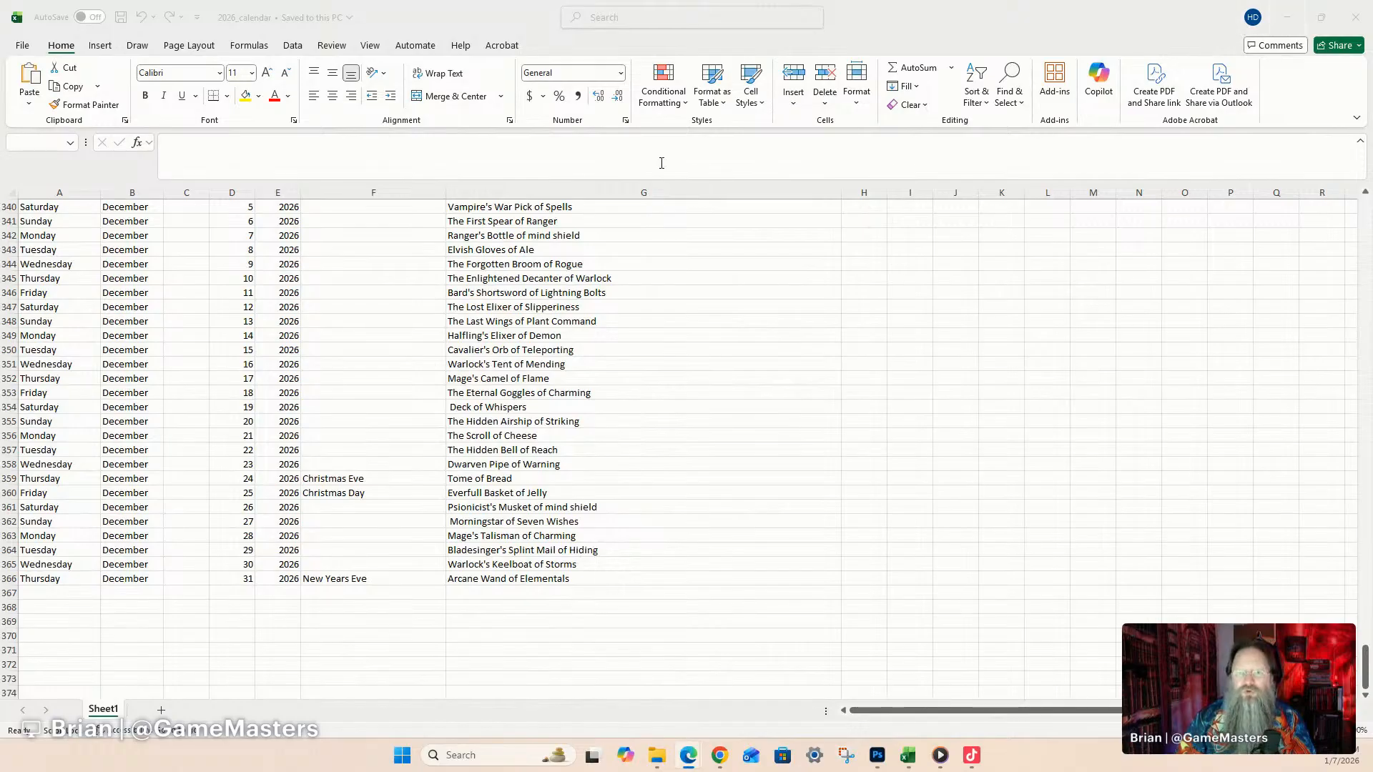
{"action": "left_click", "coordinate": [1366, 679]}
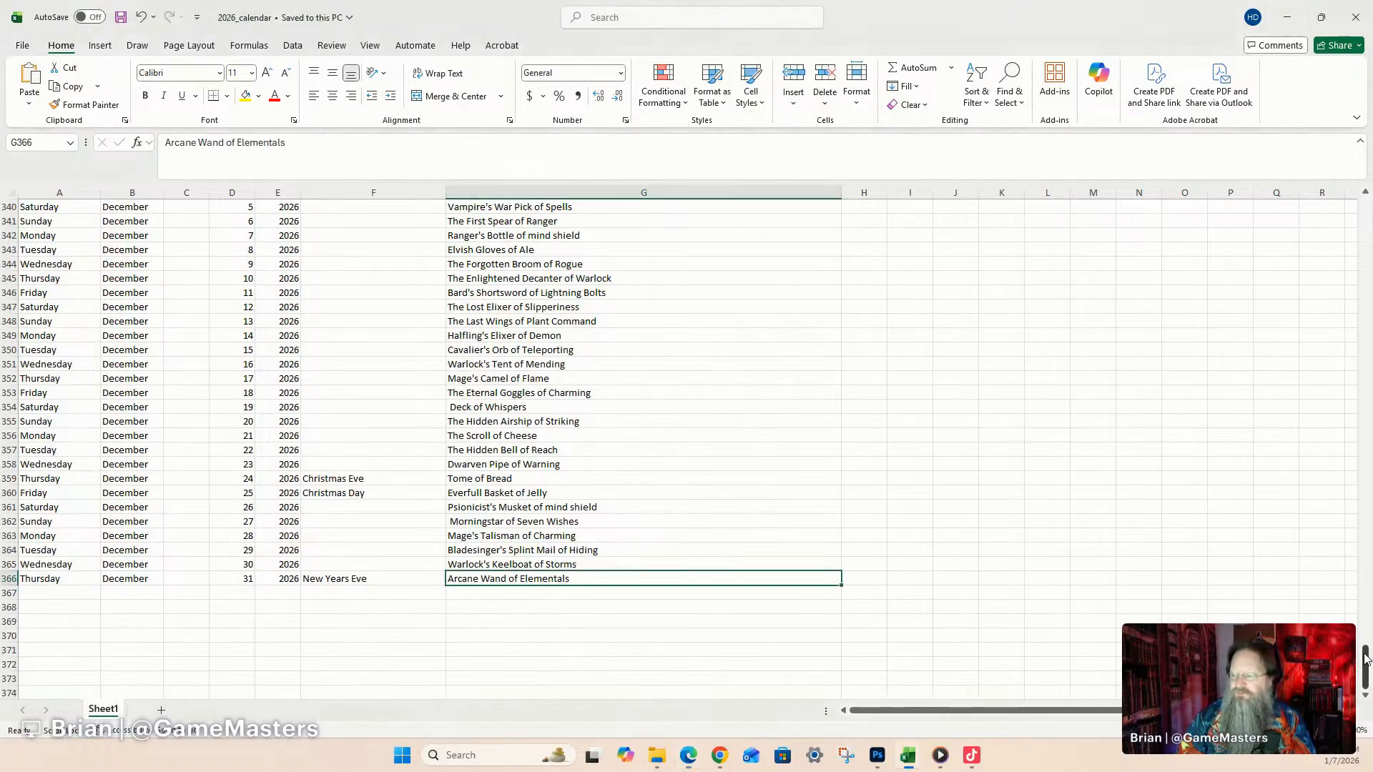
{"action": "left_click_drag", "start_coordinate": [1365, 679], "coordinate": [1365, 202]}
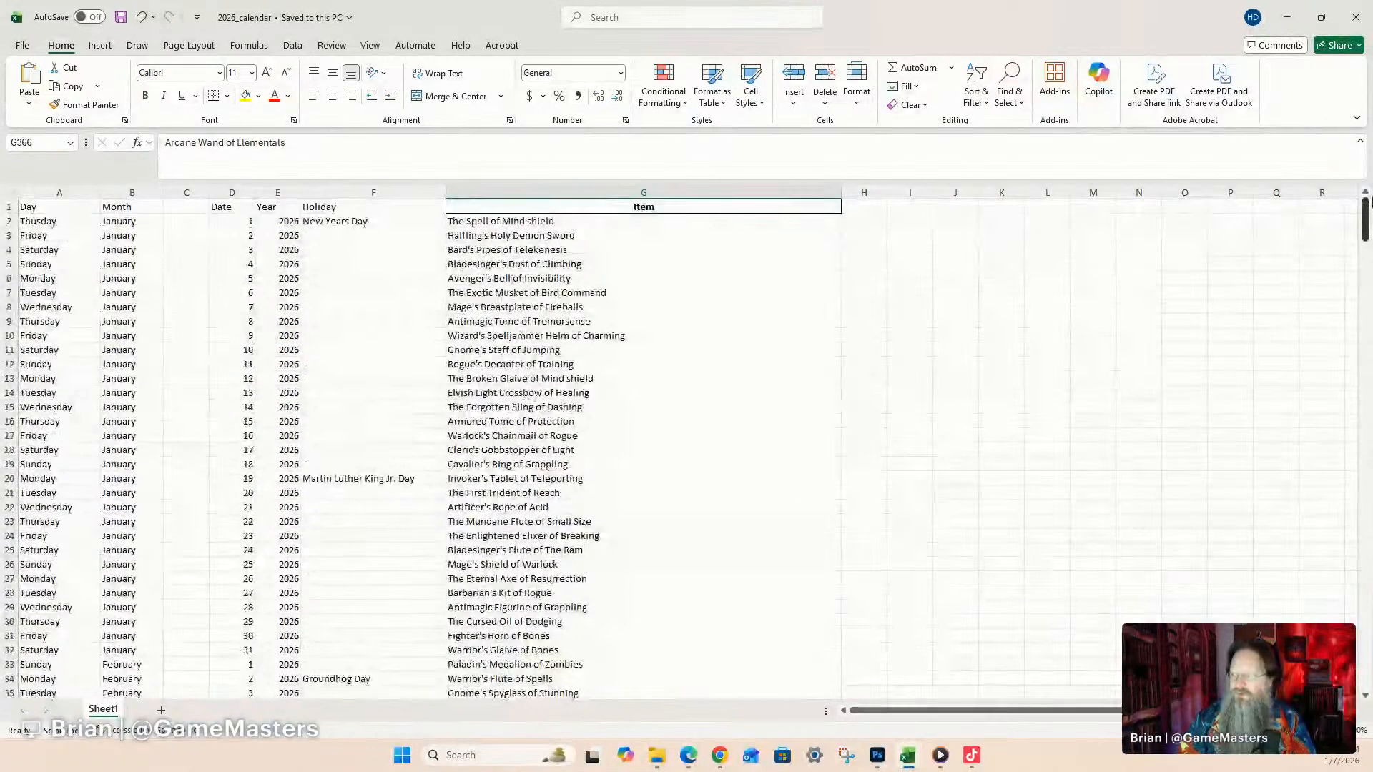
{"action": "left_click", "coordinate": [51, 193]}
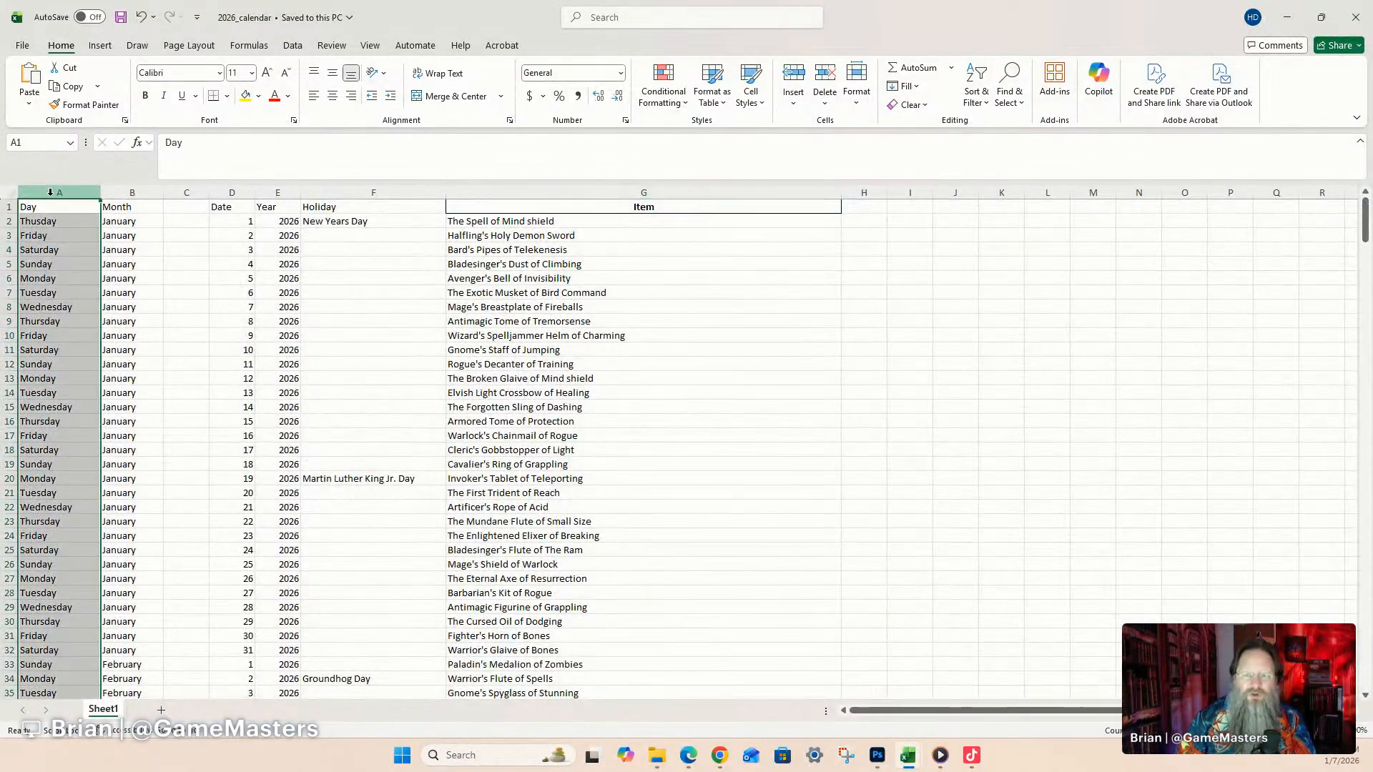
{"action": "left_click", "coordinate": [131, 192]}
{"action": "left_click", "coordinate": [232, 192]}
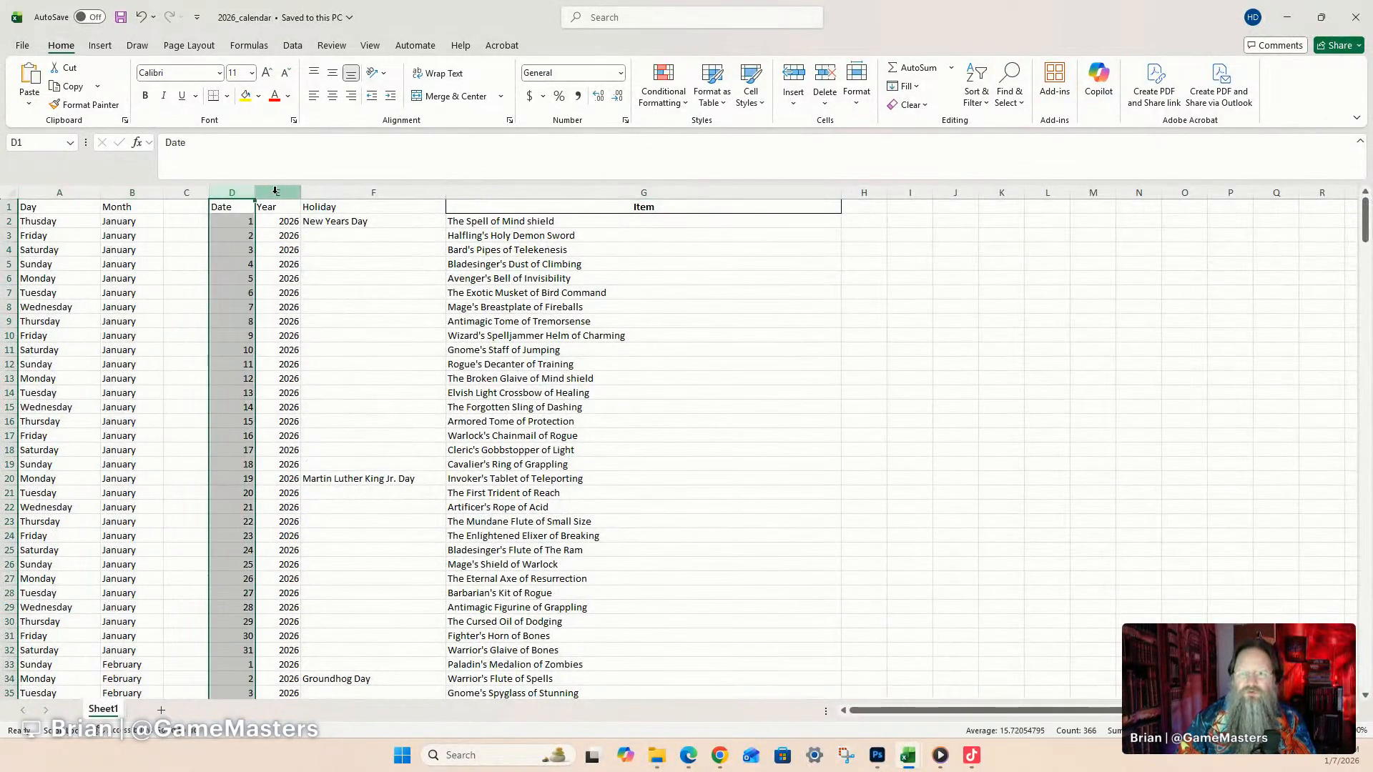
{"action": "left_click", "coordinate": [277, 193]}
{"action": "left_click", "coordinate": [327, 192]}
{"action": "left_click", "coordinate": [463, 193]}
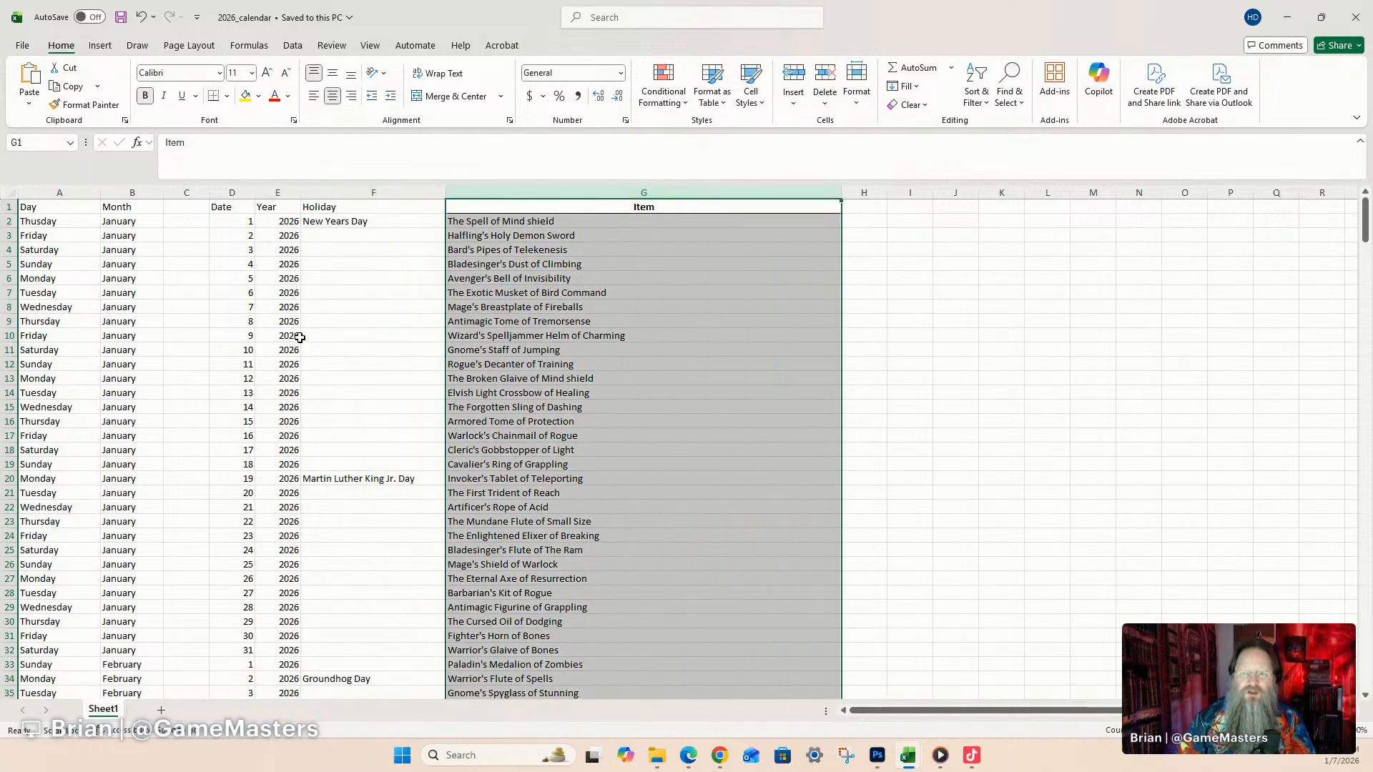
Examine the empty column C and go through the Day, Month, Date and Year columns of the calendar again.
{"action": "left_click", "coordinate": [199, 192]}
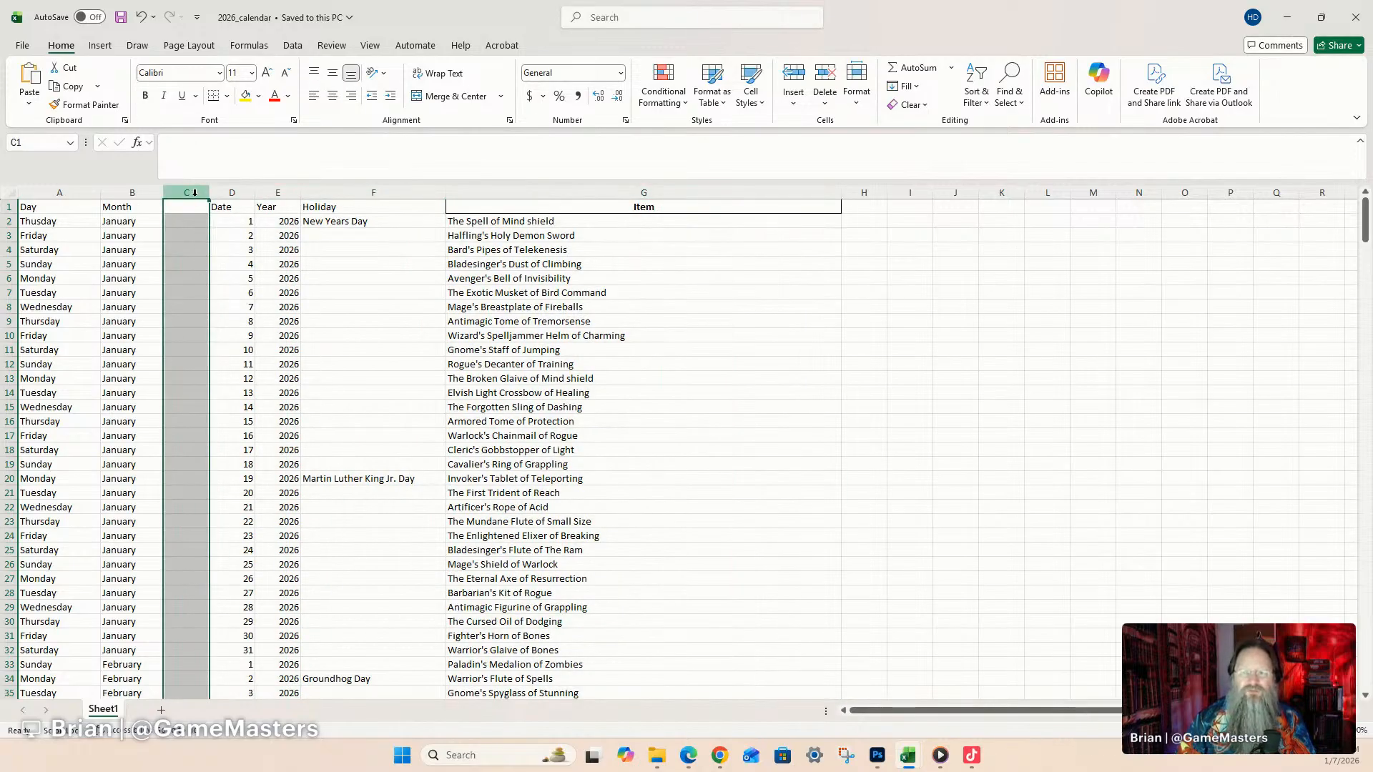
{"action": "left_click", "coordinate": [186, 206]}
{"action": "left_click", "coordinate": [184, 192]}
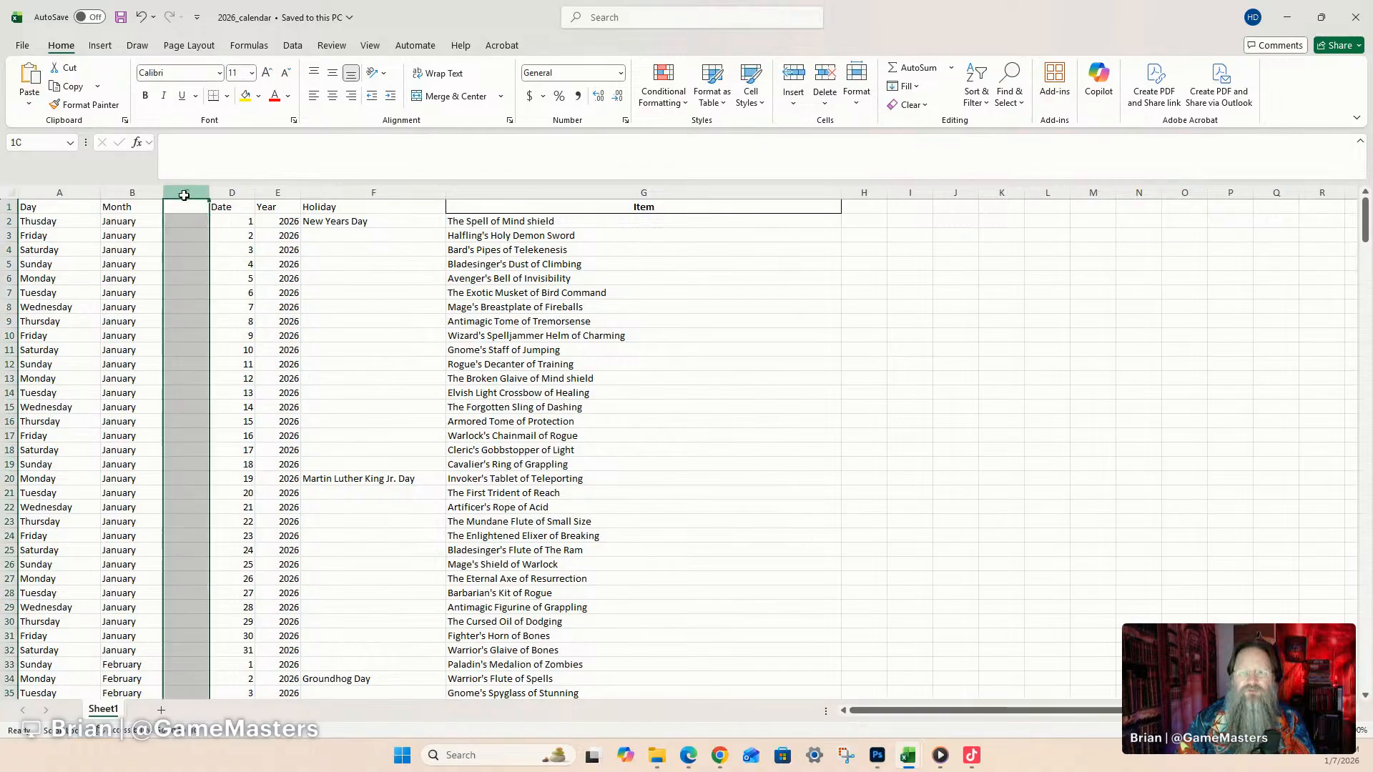
{"action": "left_click", "coordinate": [42, 193]}
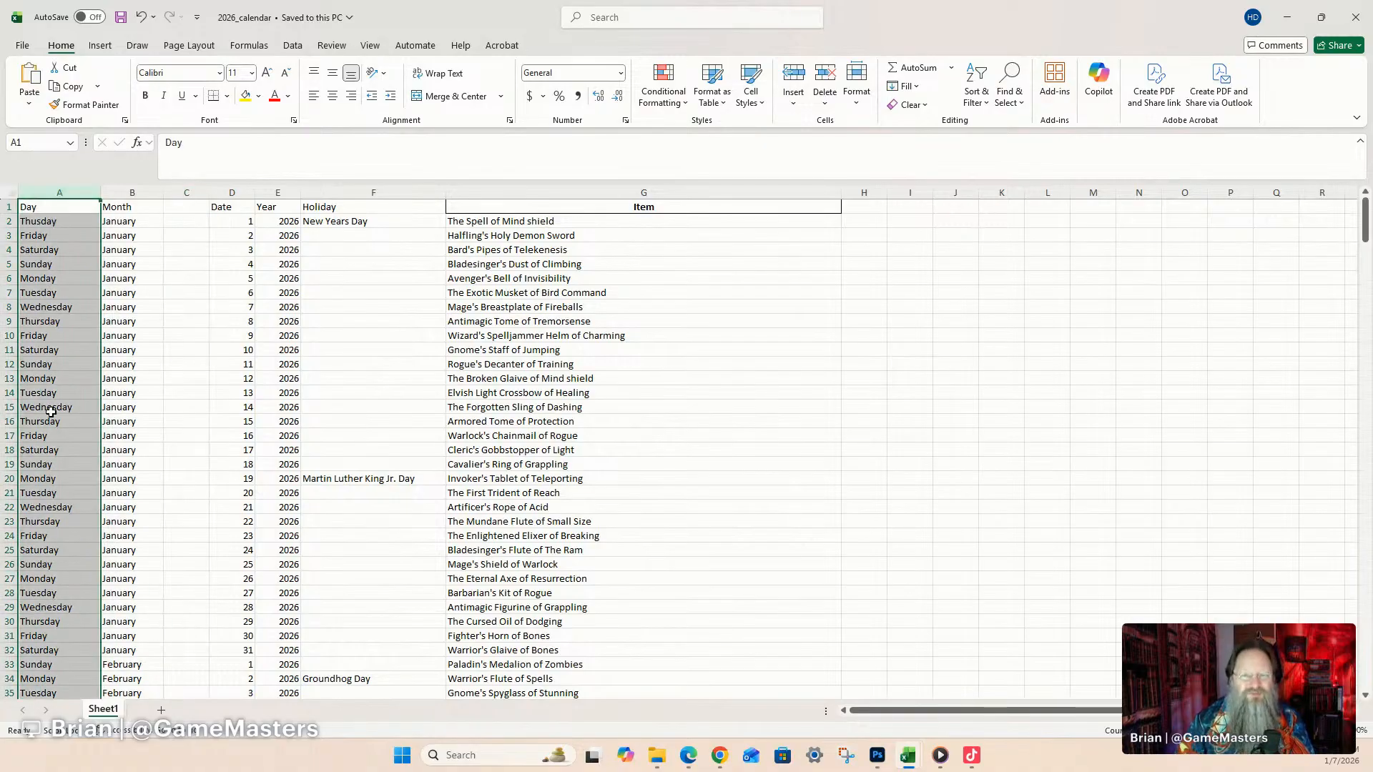
{"action": "left_click", "coordinate": [132, 193]}
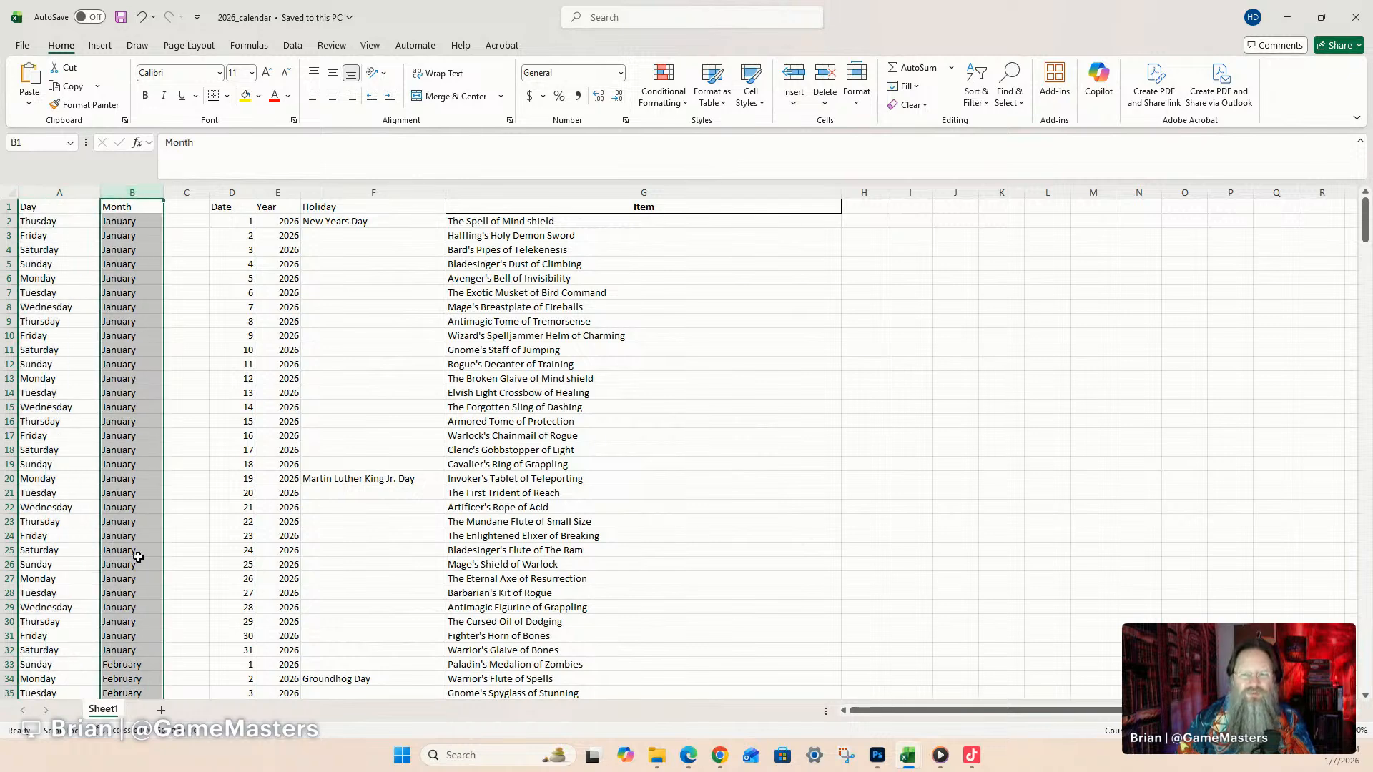
{"action": "left_click", "coordinate": [186, 192]}
{"action": "left_click", "coordinate": [232, 192]}
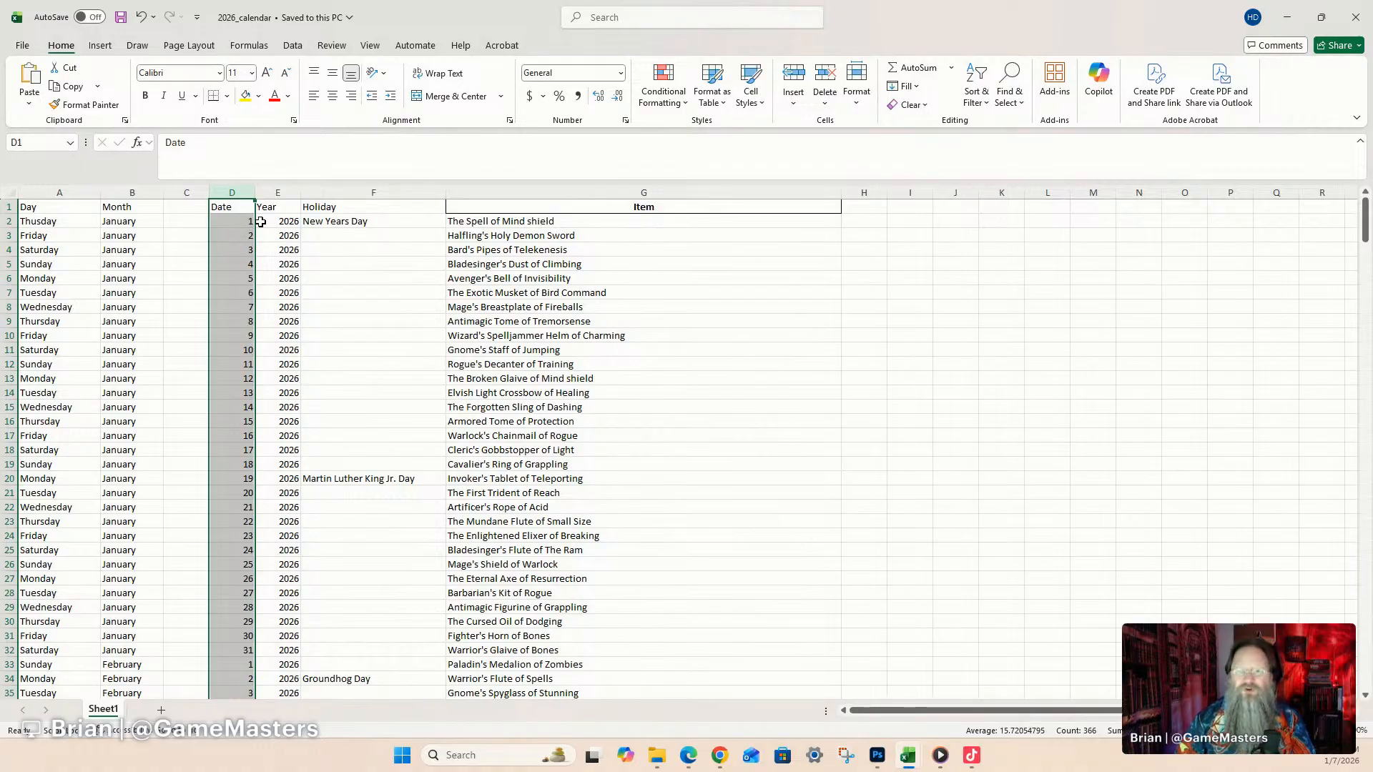
{"action": "left_click", "coordinate": [279, 193]}
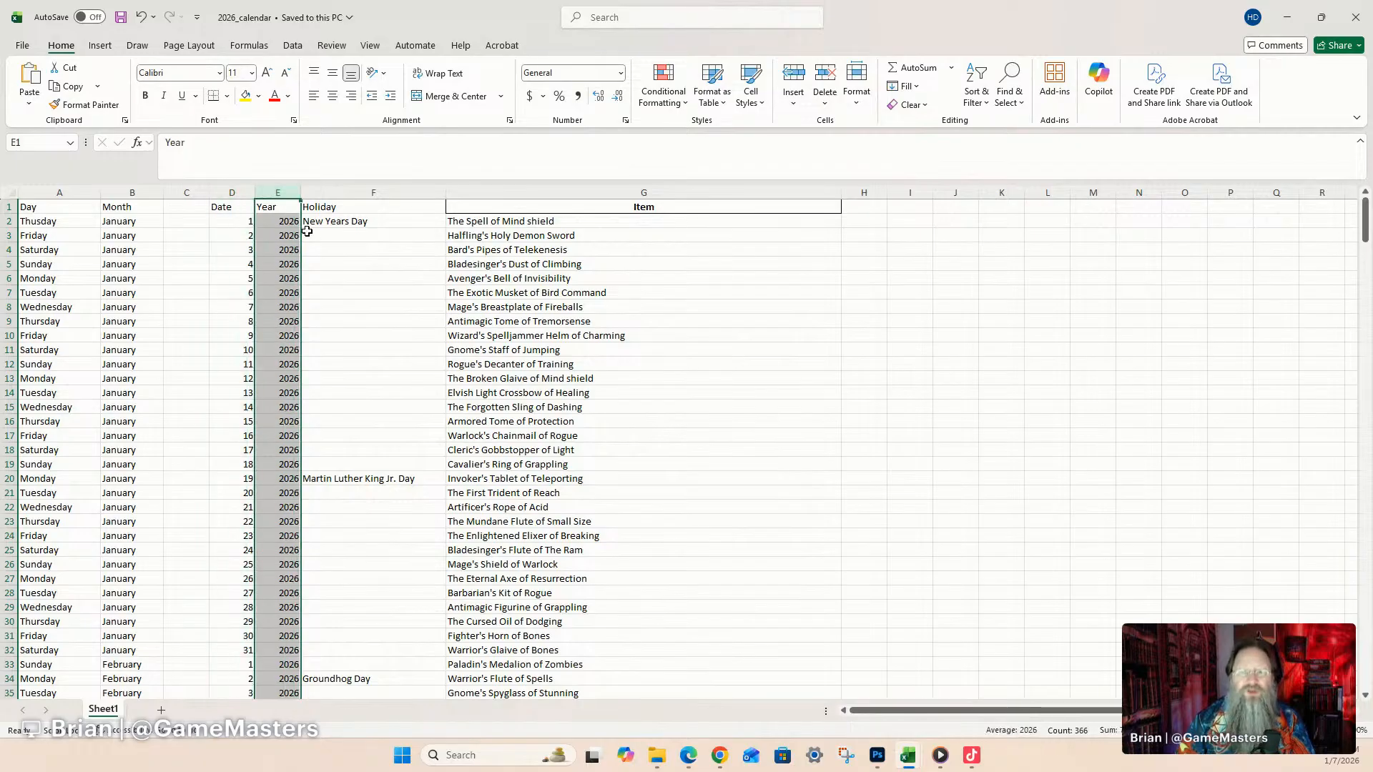
Inspect the Holiday column, including blank cells F9 and F28, and the first magic item in G2.
{"action": "left_click", "coordinate": [352, 194]}
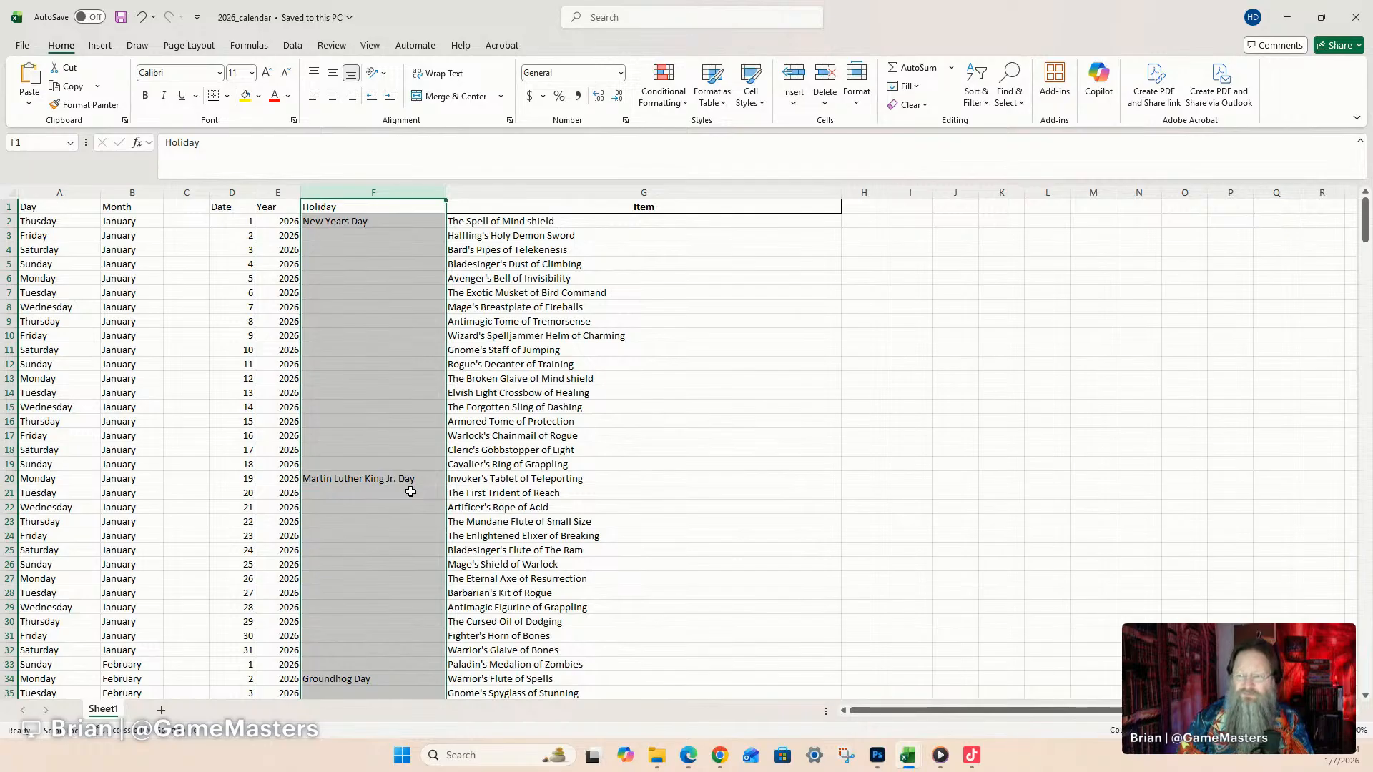
{"action": "left_click", "coordinate": [351, 262]}
{"action": "left_click", "coordinate": [342, 321]}
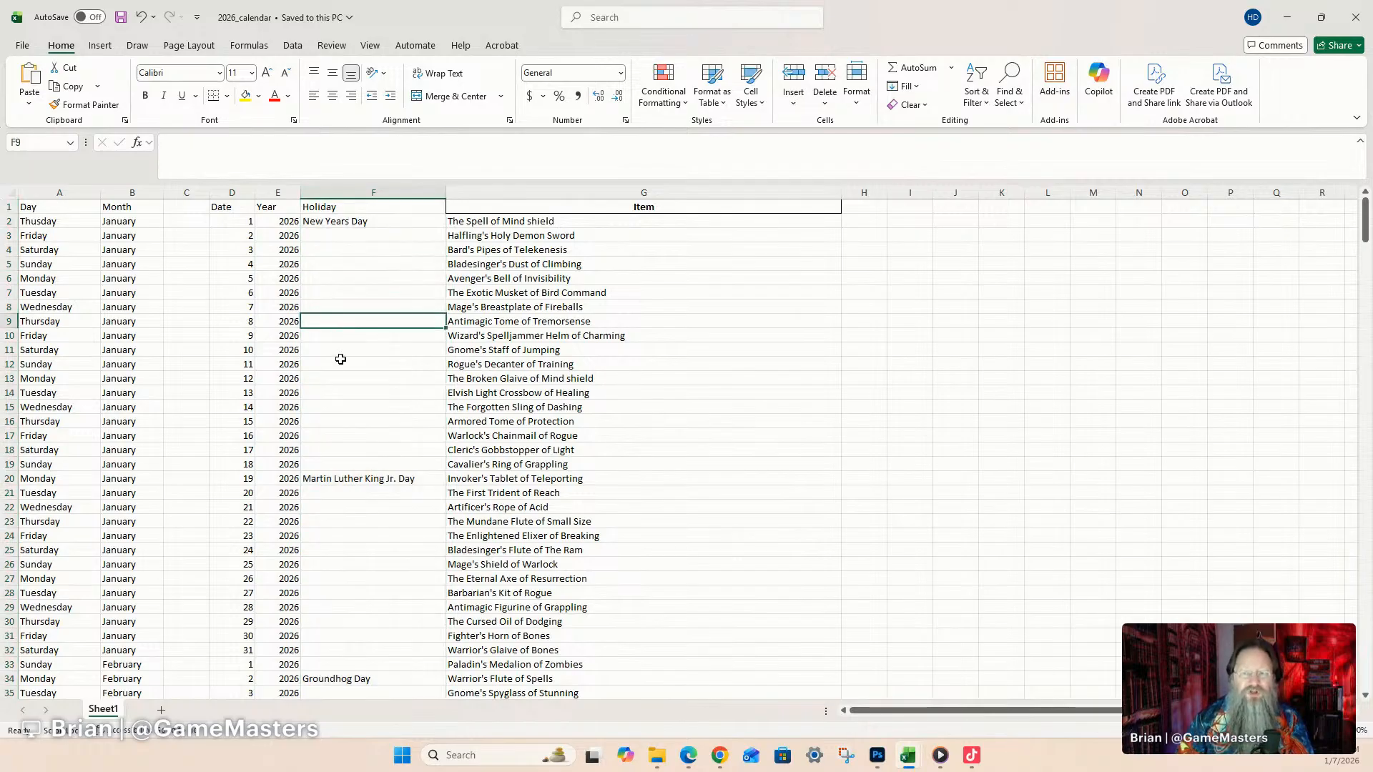
{"action": "left_click", "coordinate": [350, 589]}
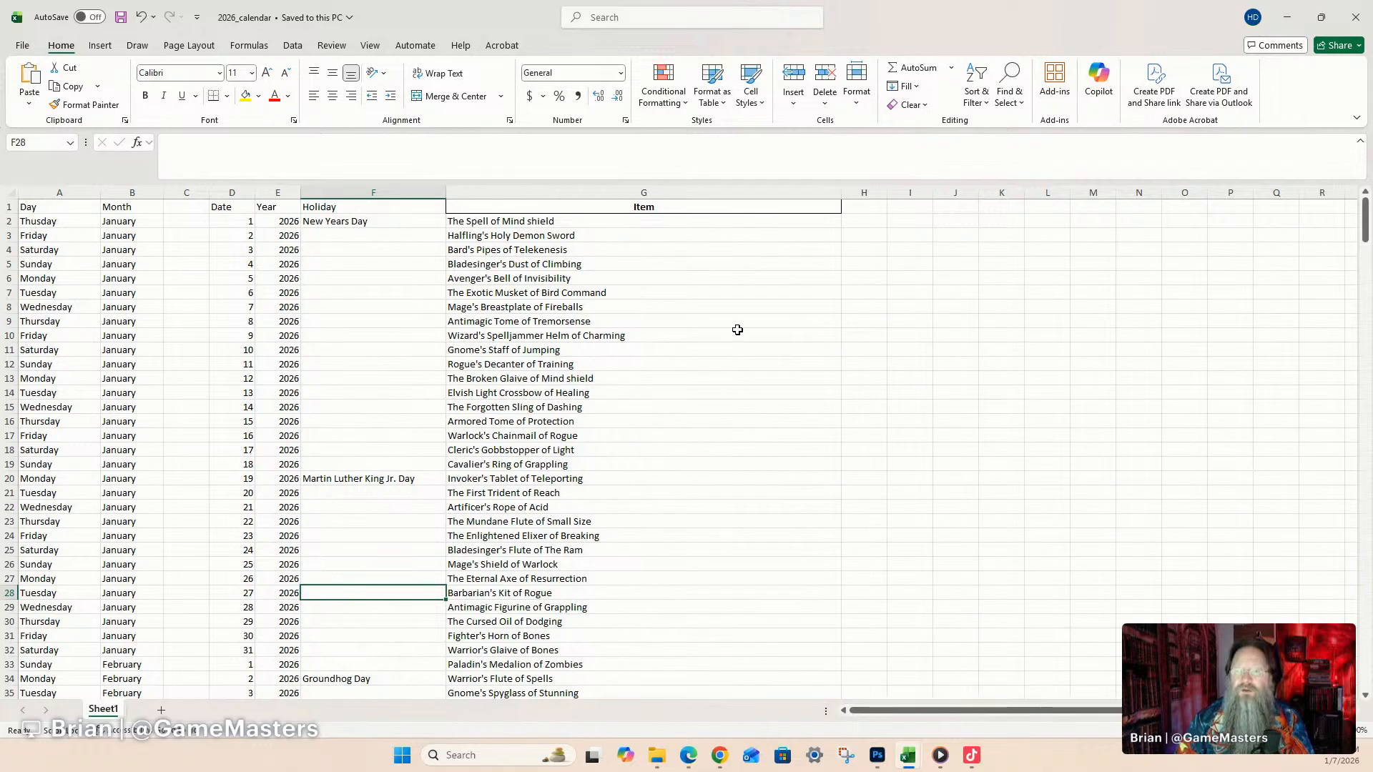
{"action": "left_click", "coordinate": [614, 223]}
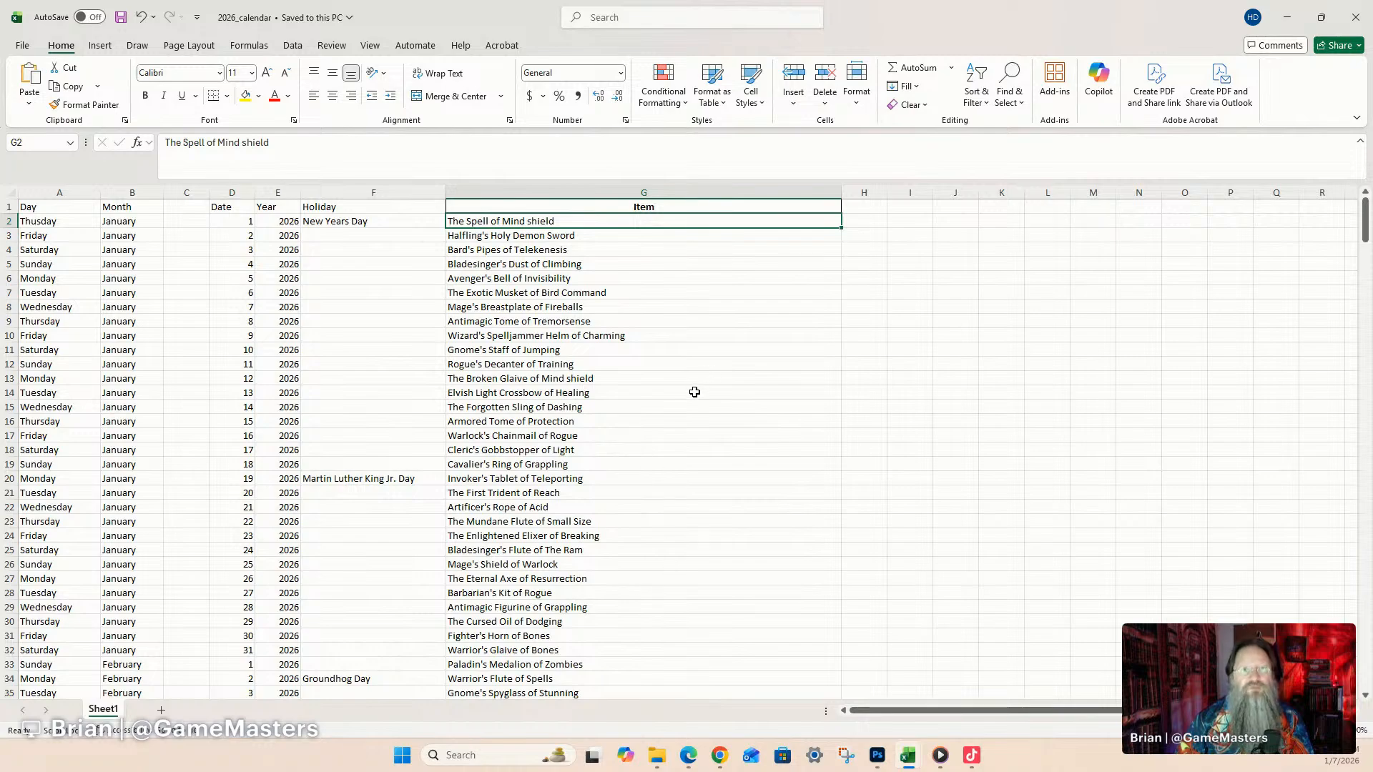
Check the calendar's final December 31 row and the header cells A1:G1 that name the fields.
{"action": "left_click_drag", "start_coordinate": [1364, 213], "coordinate": [1324, 686]}
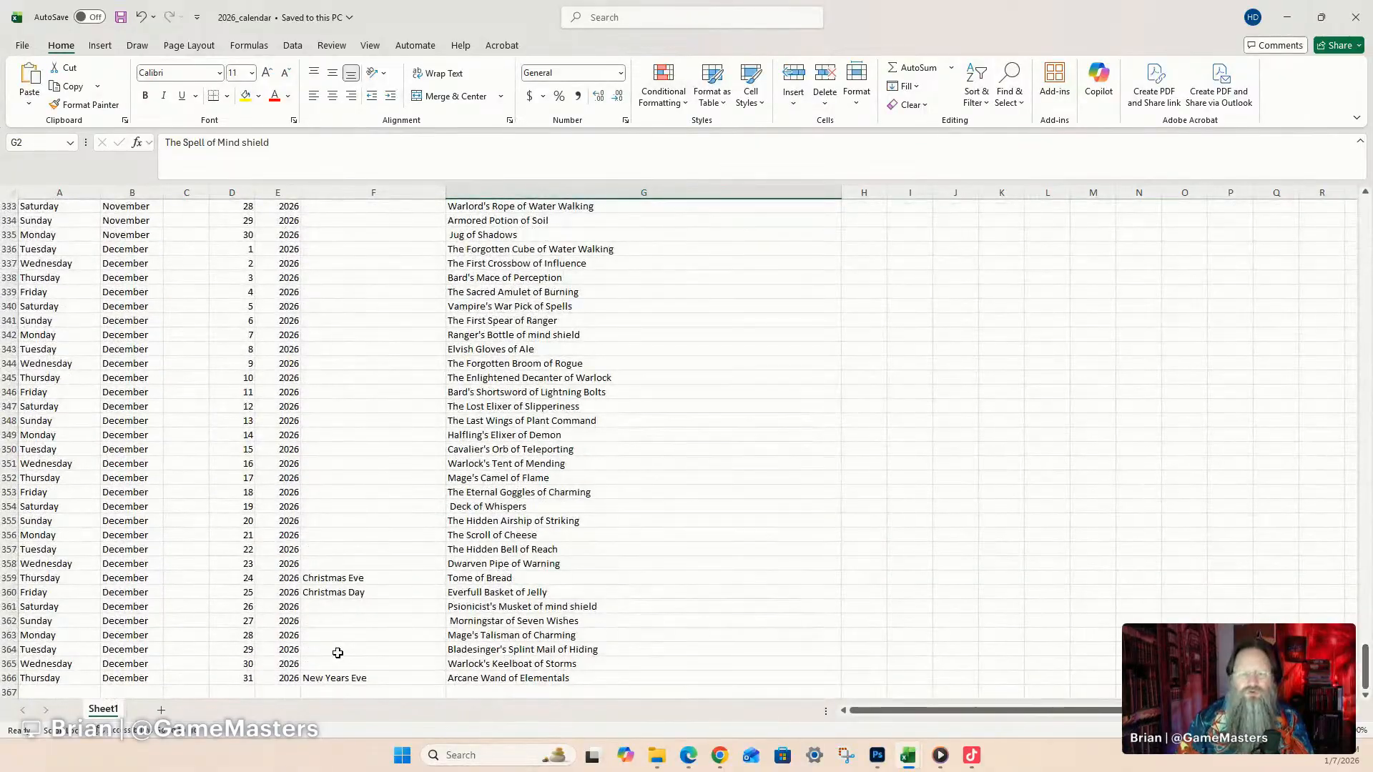
{"action": "scroll", "coordinate": [338, 652], "scroll_direction": "down", "scroll_amount": 3}
{"action": "left_click", "coordinate": [51, 550]}
{"action": "left_click", "coordinate": [9, 549]}
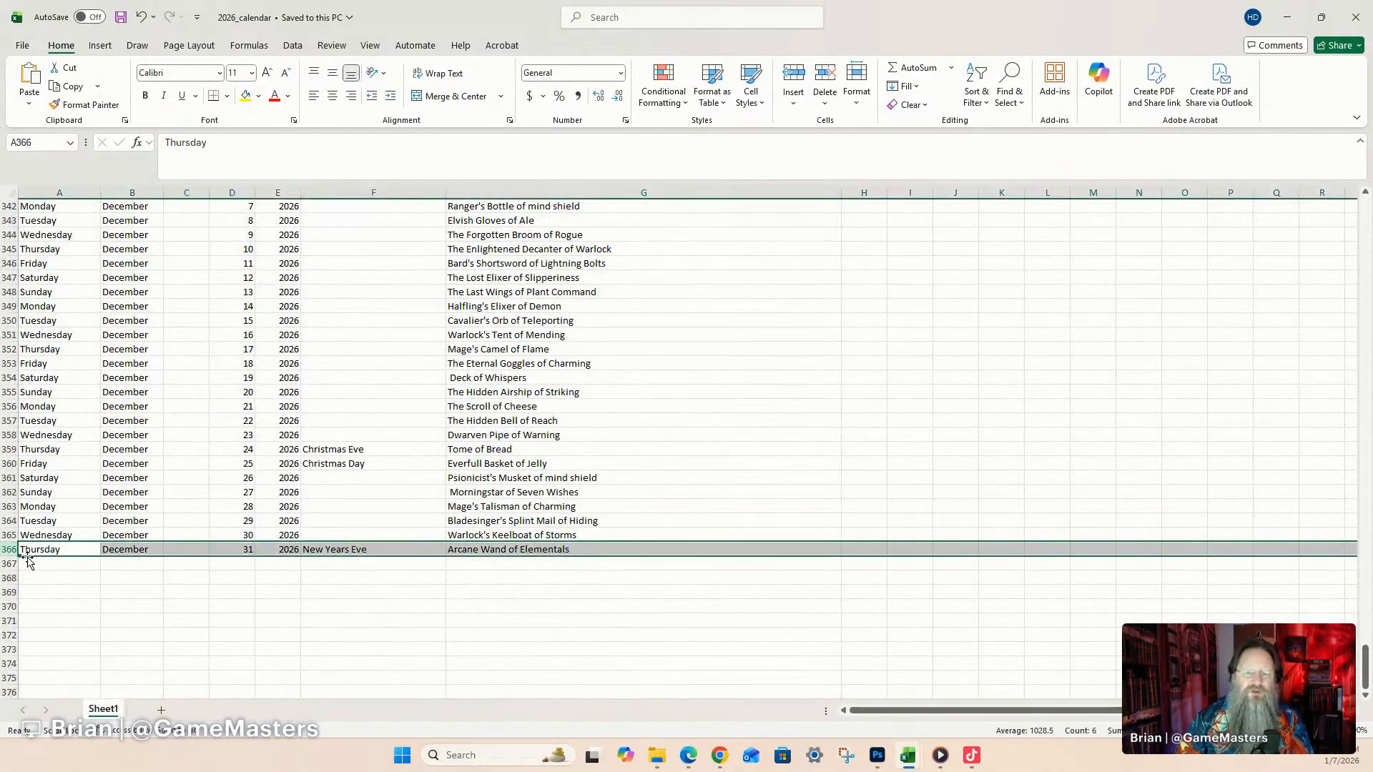
{"action": "left_click_drag", "start_coordinate": [1364, 668], "coordinate": [1353, 233]}
{"action": "left_click", "coordinate": [54, 206]}
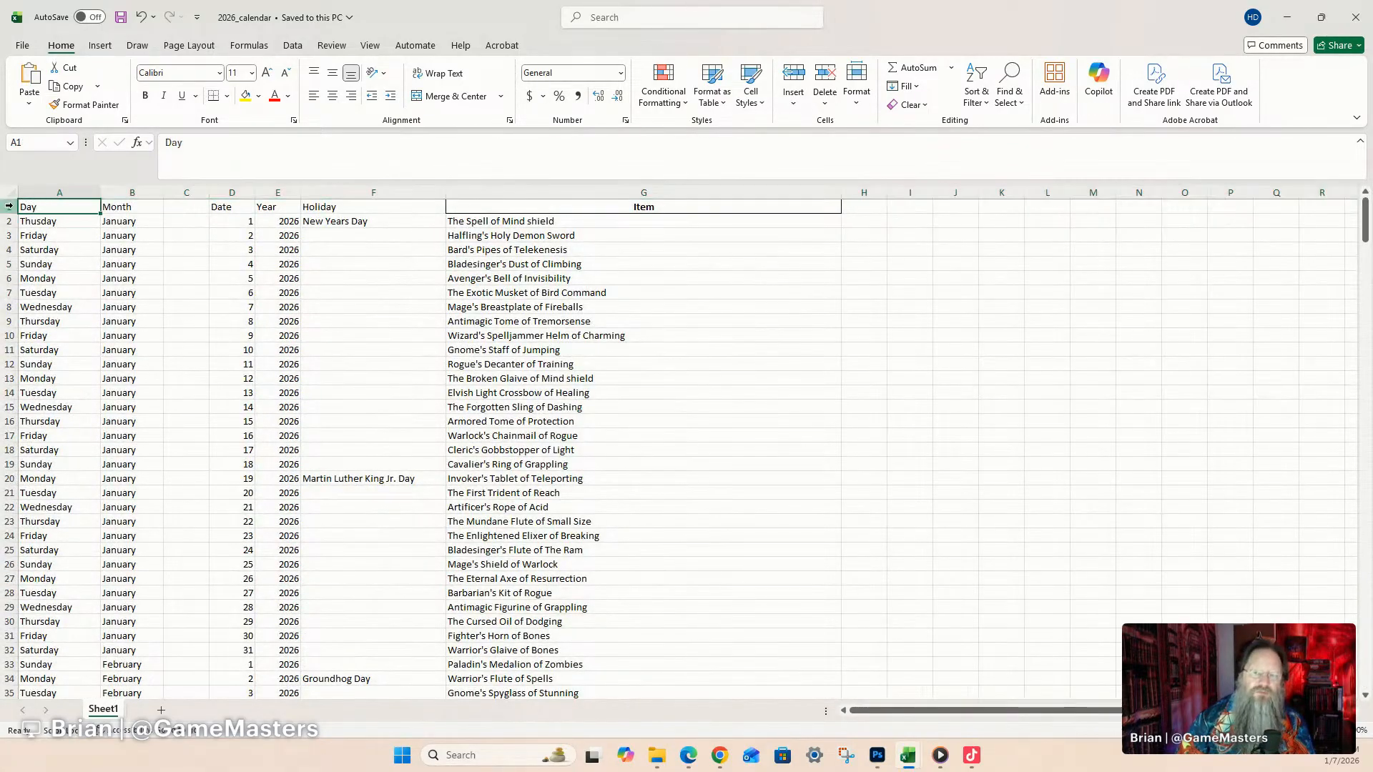
{"action": "left_click", "coordinate": [11, 206]}
{"action": "left_click_drag", "start_coordinate": [43, 208], "coordinate": [524, 207]}
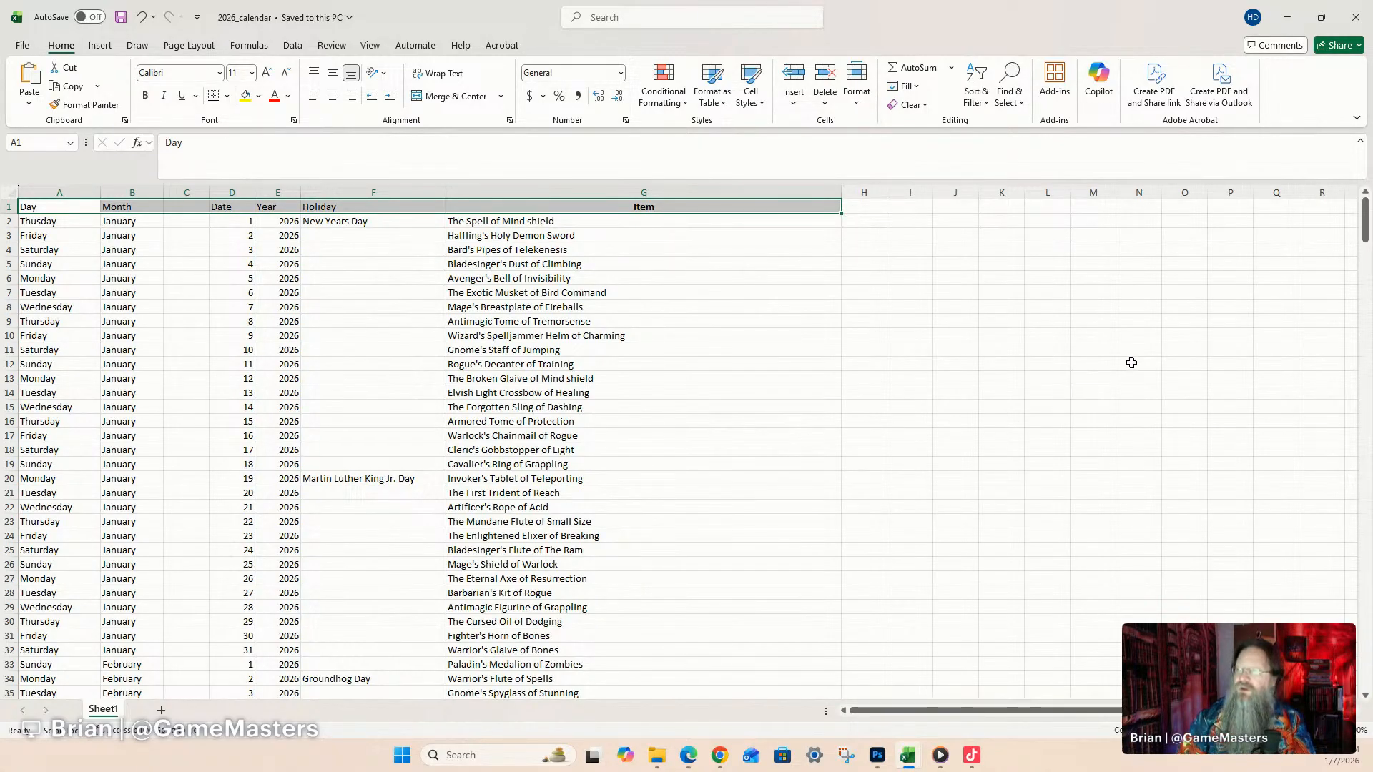
Switch to the FusionPro calendar template in Acrobat and define 2026_calendar.xlsx as its Excel data source, with the first row containing field names.
{"action": "left_click", "coordinate": [1289, 20]}
{"action": "double_click", "coordinate": [481, 150]}
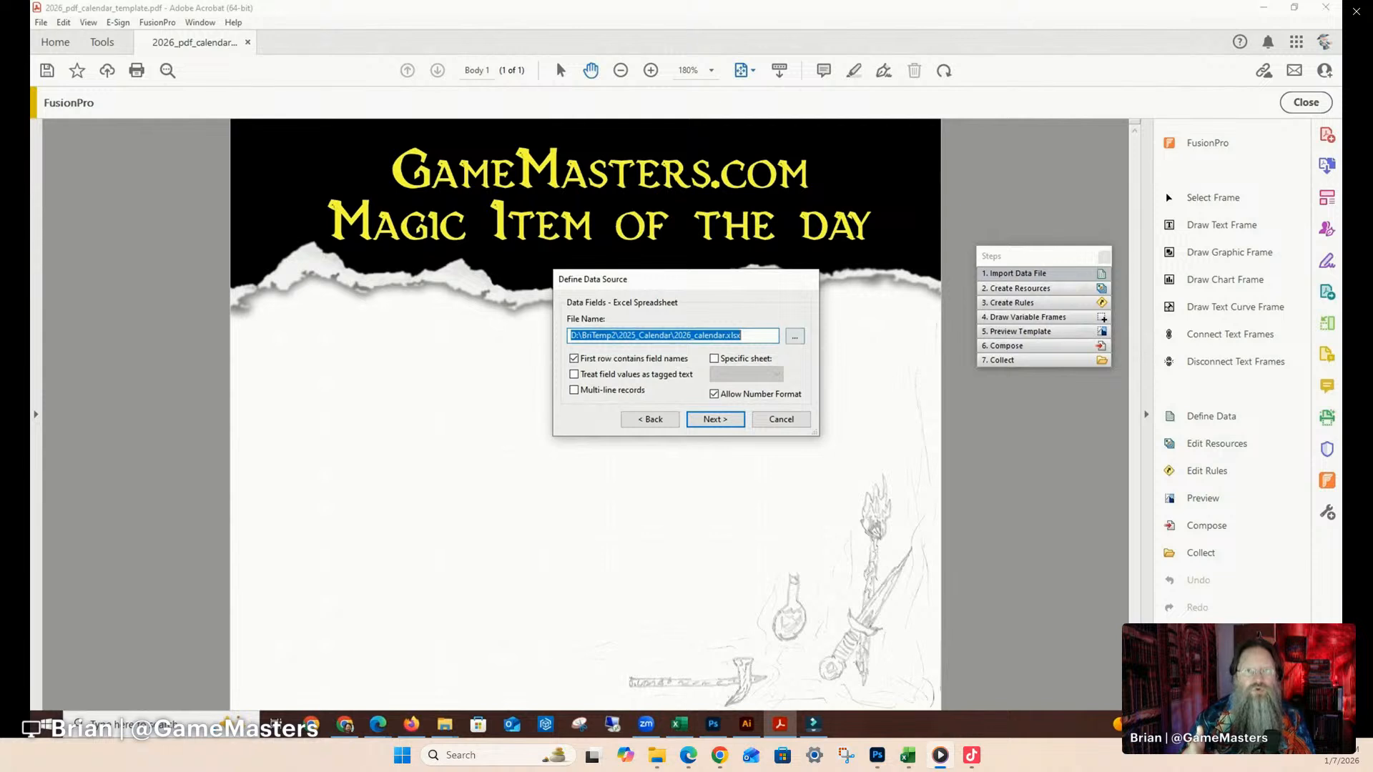
{"action": "left_click", "coordinate": [715, 419]}
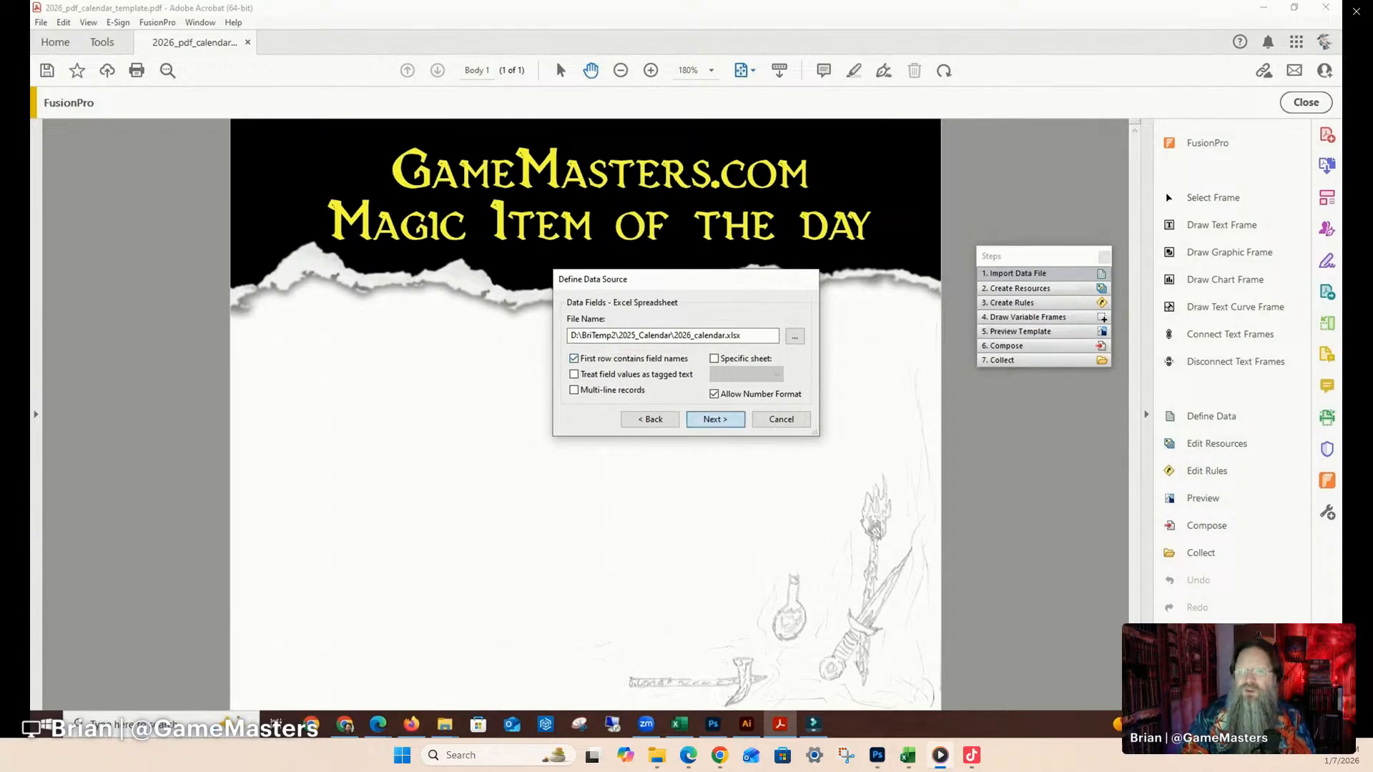
{"action": "left_click", "coordinate": [715, 419]}
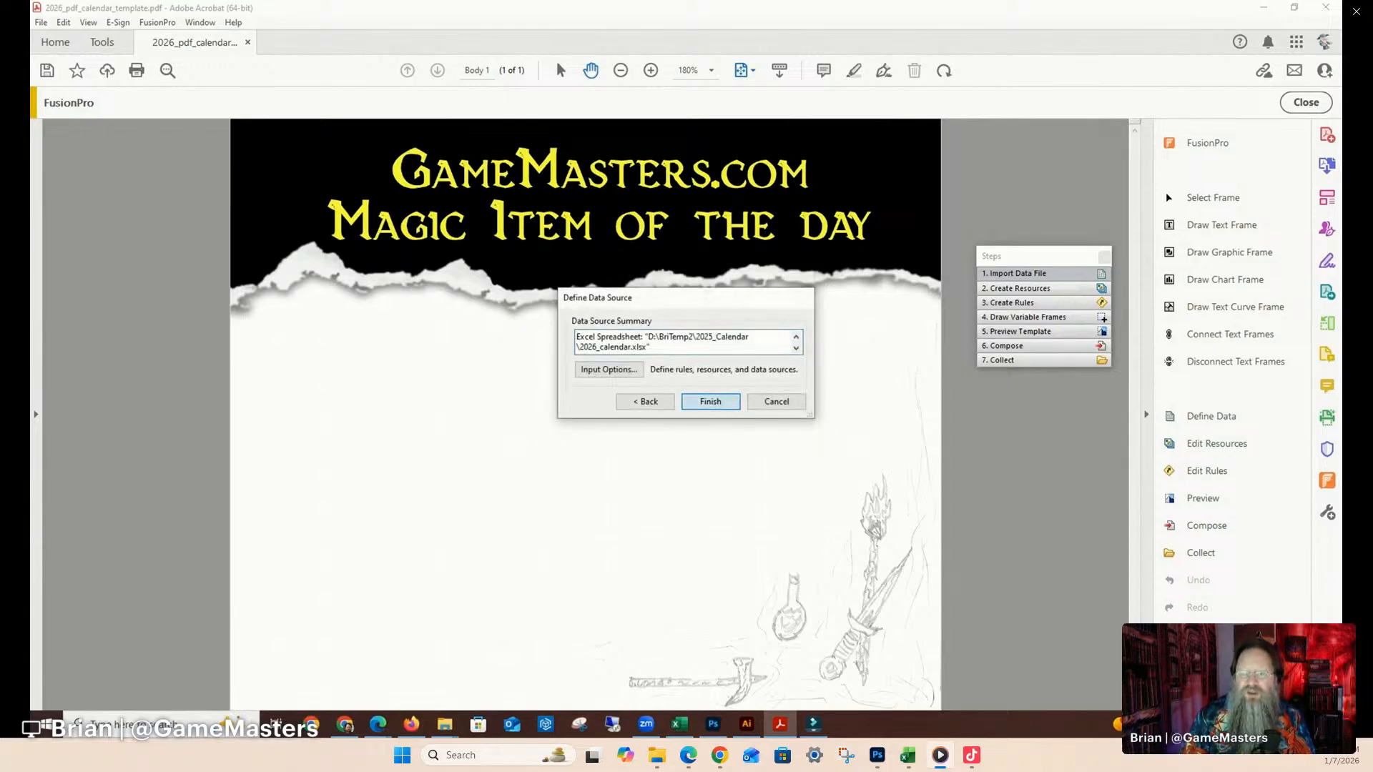
{"action": "left_click", "coordinate": [711, 402]}
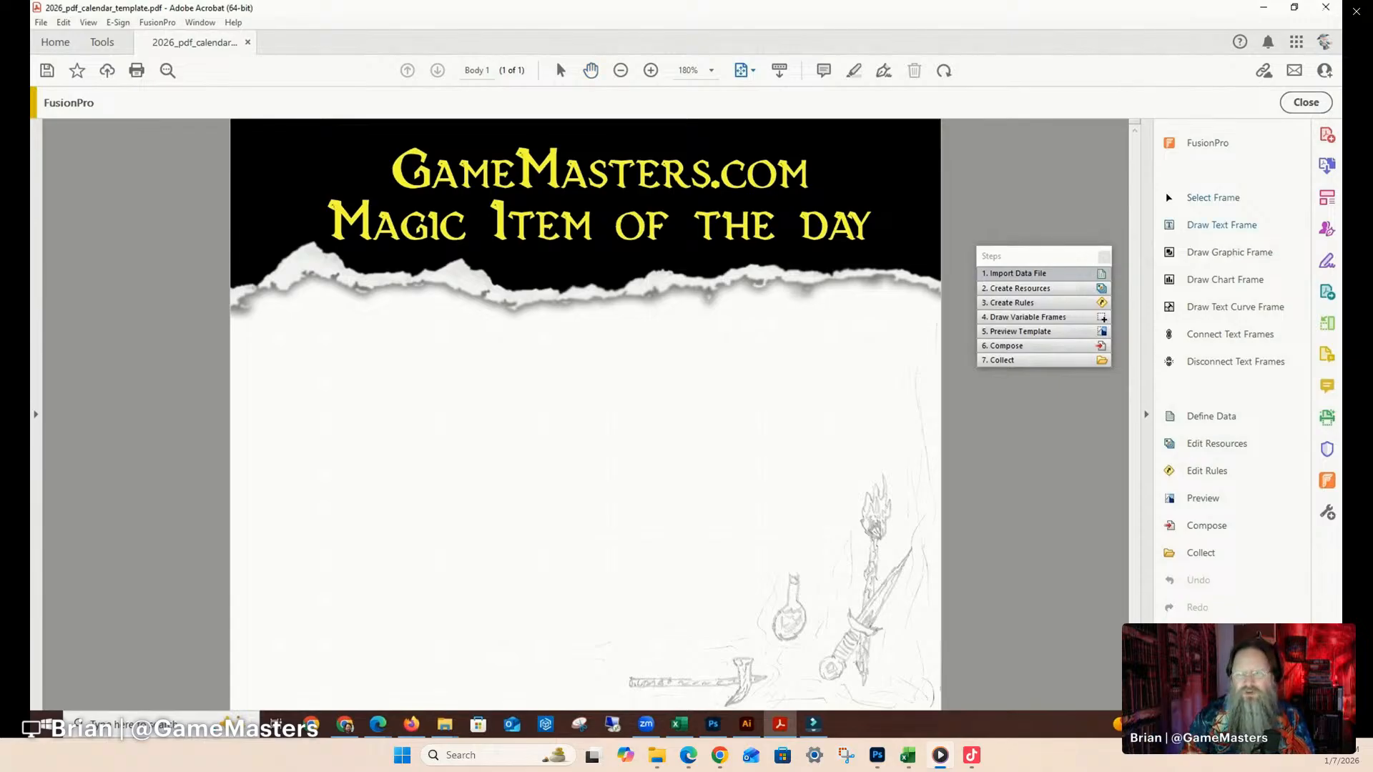
Draw a text frame about 3.47 in wide and 1.8 in high below the torn-paper header and open its text for editing.
{"action": "mouse_move", "coordinate": [285, 356]}
{"action": "left_mouse_down"}
{"action": "mouse_move", "coordinate": [569, 507]}
{"action": "mouse_move", "coordinate": [702, 598]}
{"action": "mouse_move", "coordinate": [752, 597]}
{"action": "left_mouse_up"}
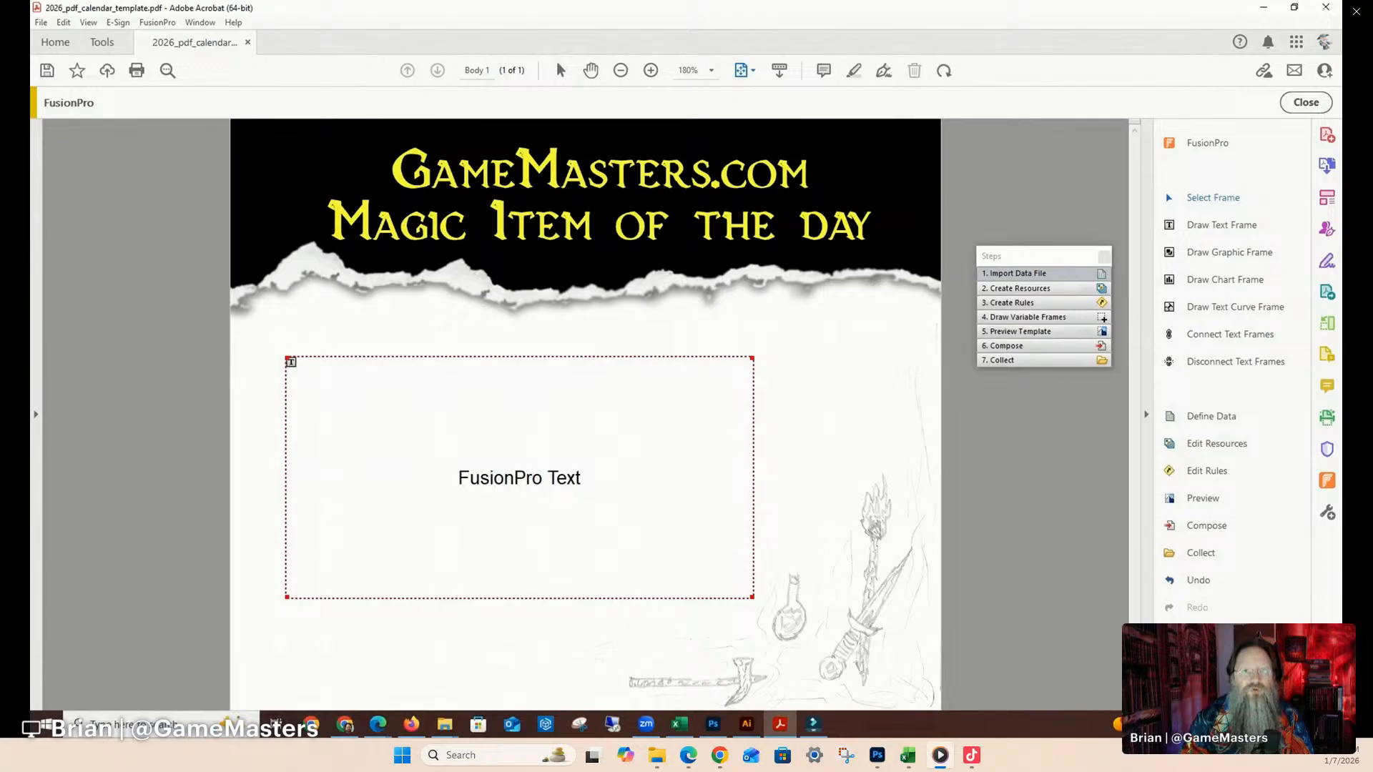
{"action": "left_click_drag", "start_coordinate": [1341, 251], "coordinate": [907, 162]}
{"action": "left_click", "coordinate": [908, 203]}
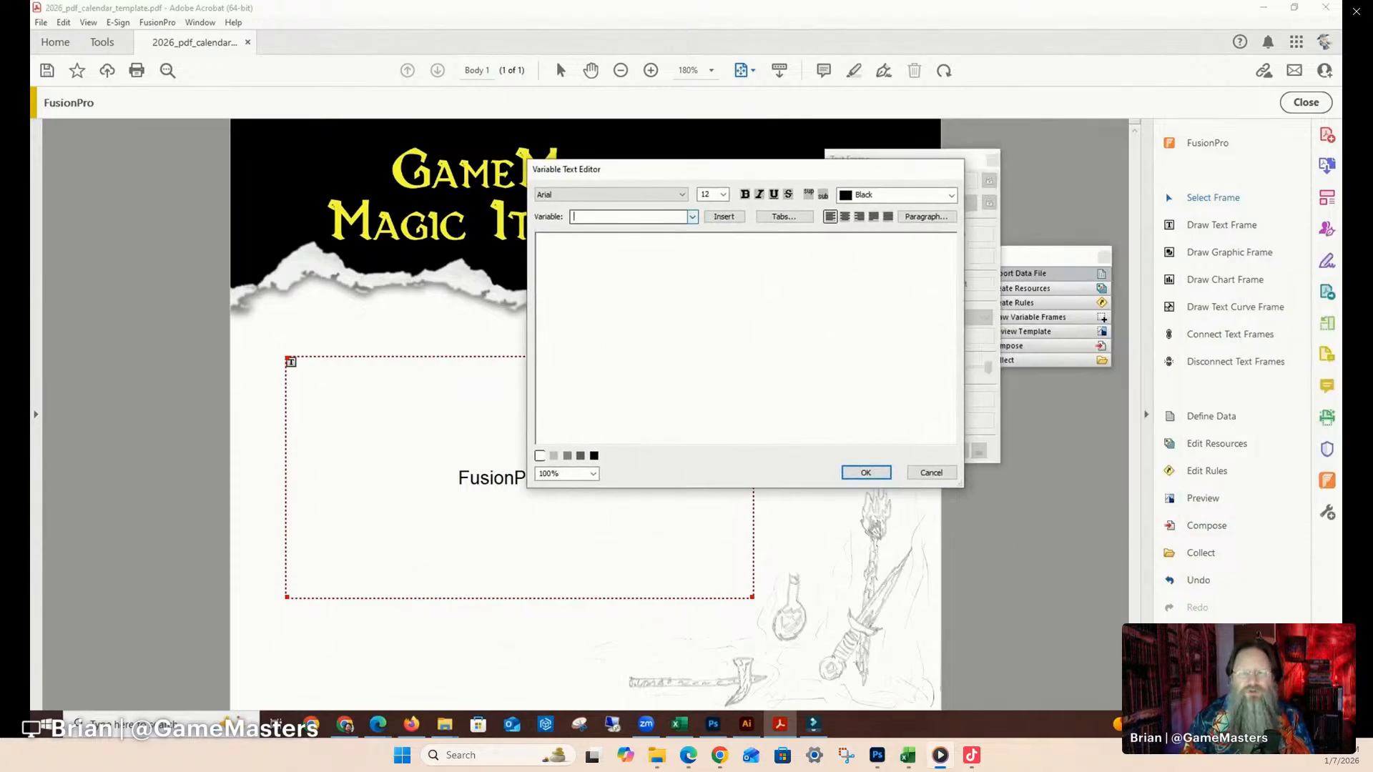
Insert the Day and Month variables into the frame's text, each on its own line.
{"action": "left_click", "coordinate": [692, 216]}
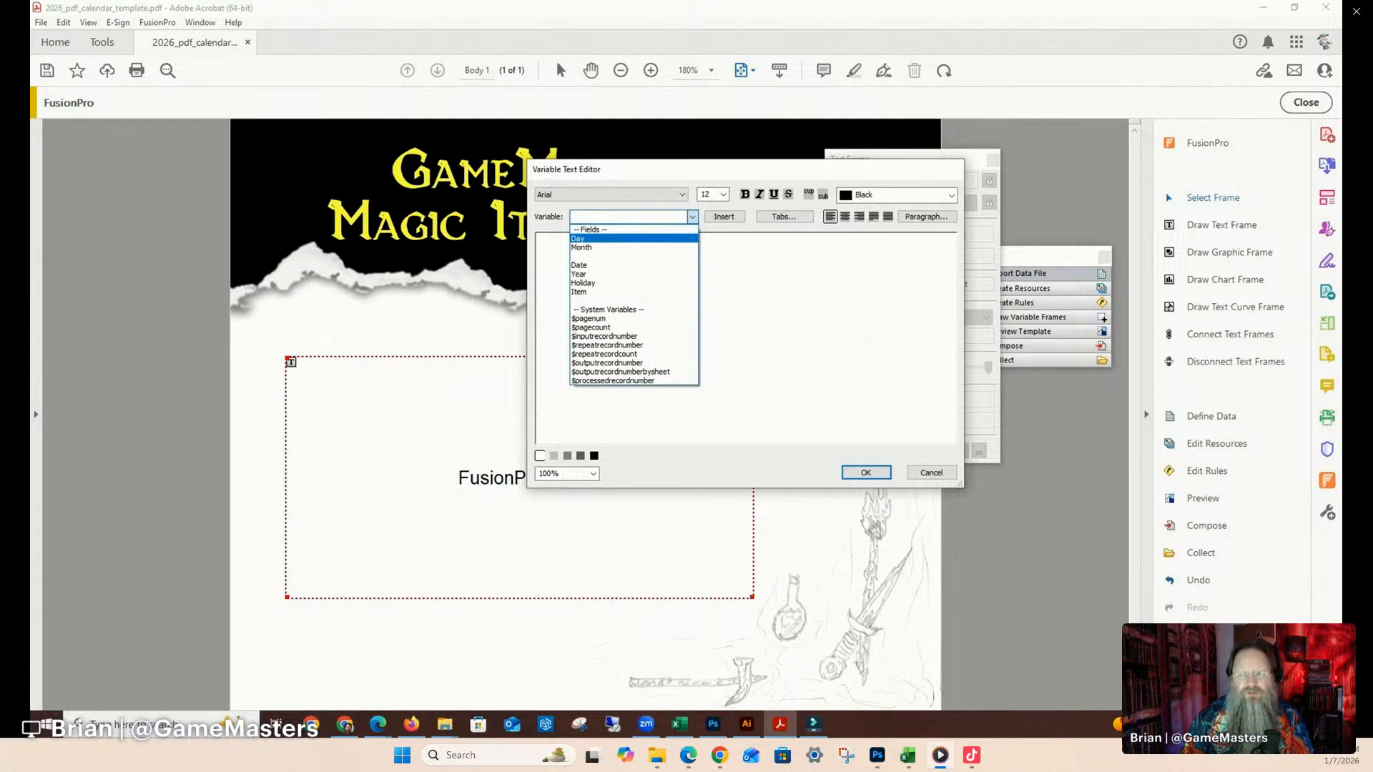
{"action": "left_click", "coordinate": [578, 239]}
{"action": "left_click", "coordinate": [723, 216]}
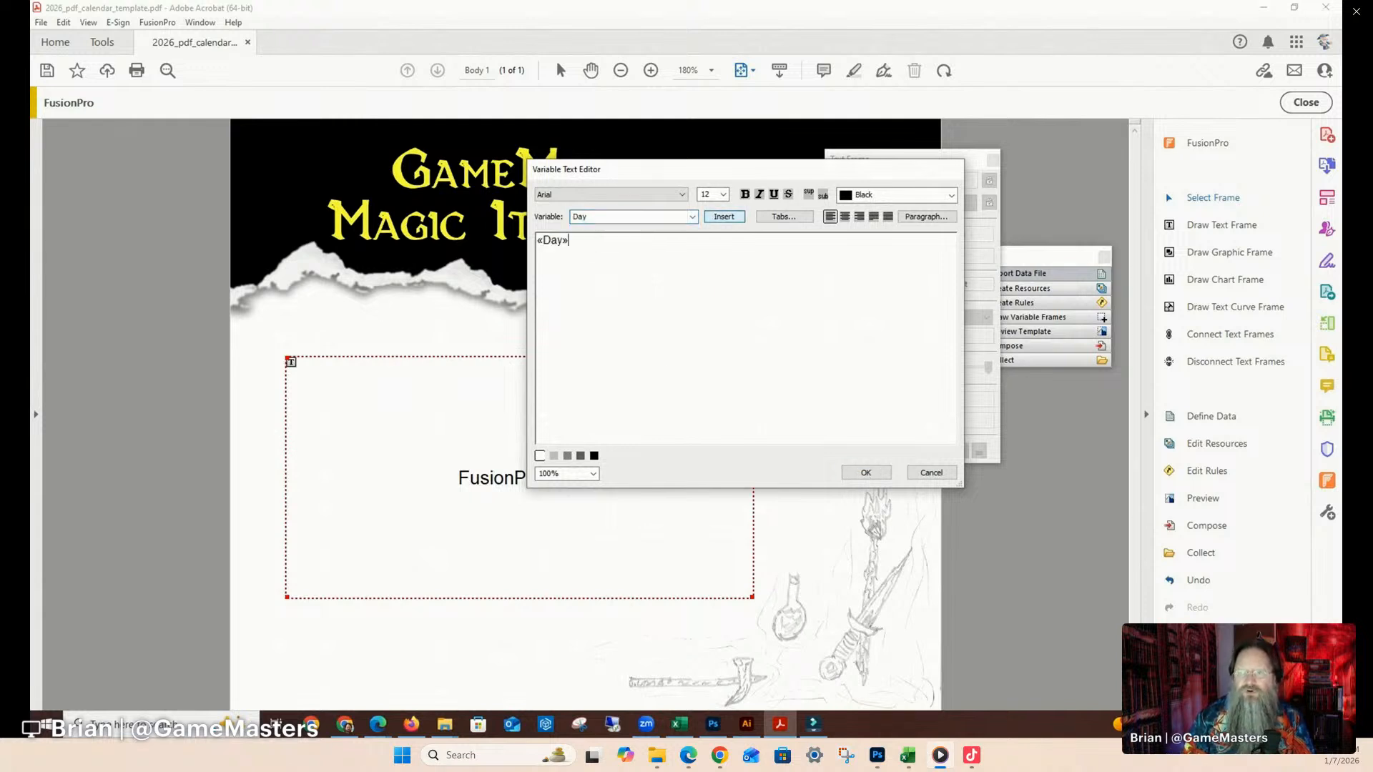
{"action": "left_click", "coordinate": [692, 216]}
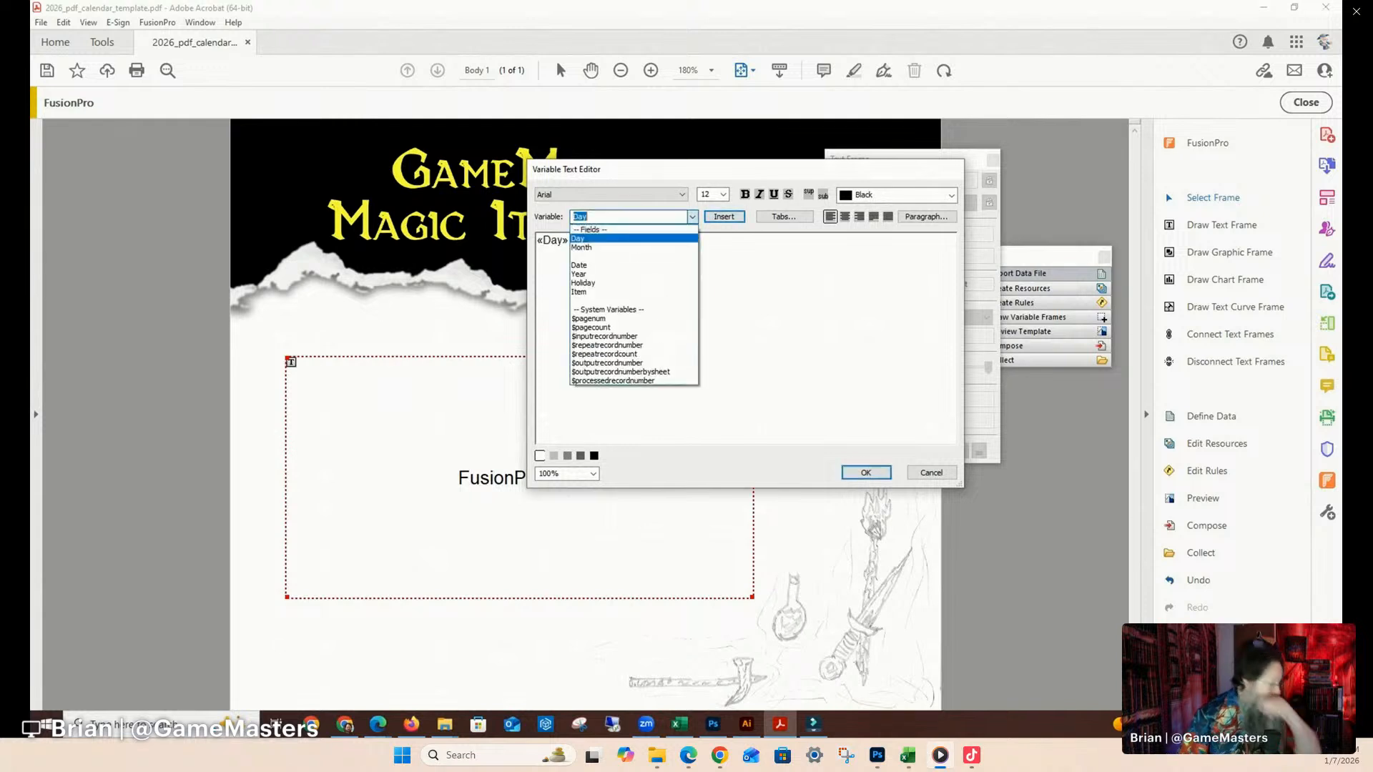
{"action": "left_click", "coordinate": [583, 247]}
{"action": "left_click", "coordinate": [724, 216]}
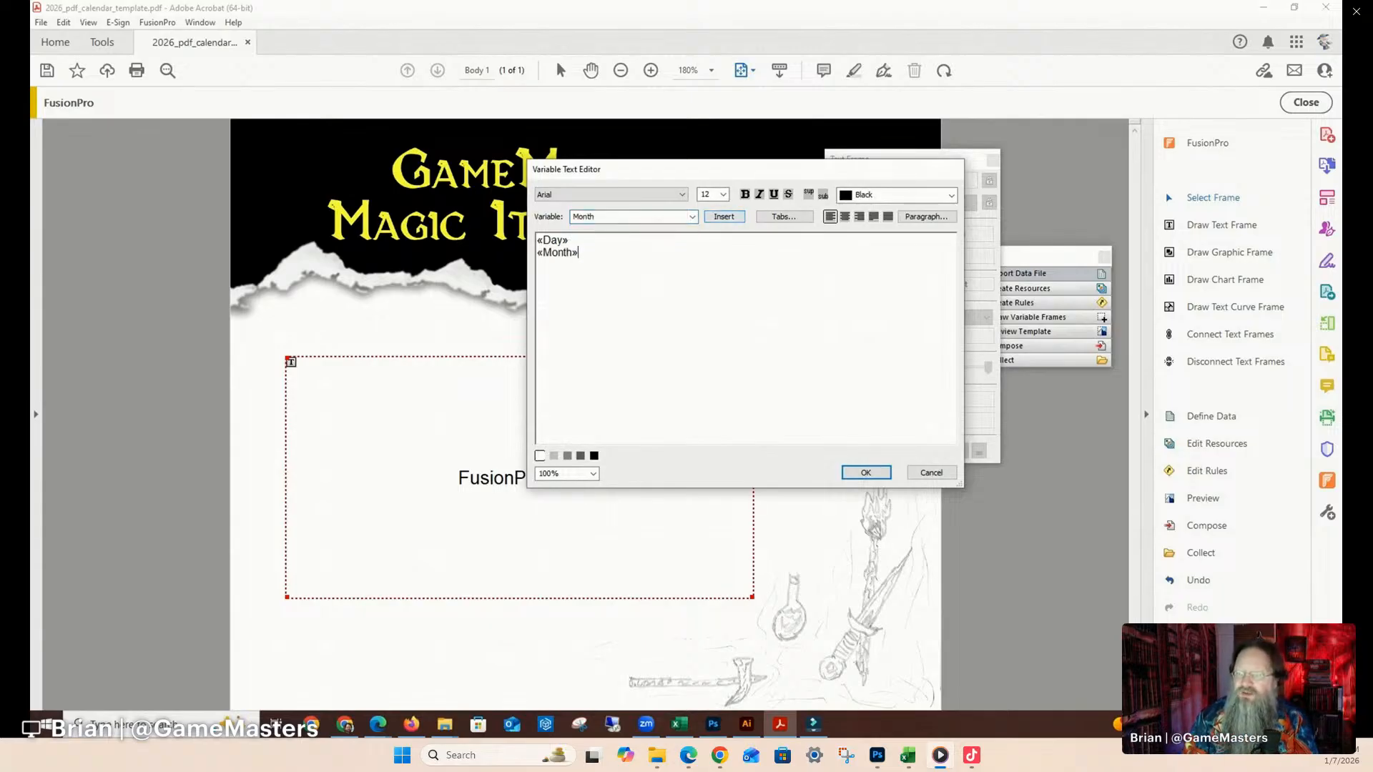
Insert the Date and Year variables together on the third line of the frame's text.
{"action": "left_click", "coordinate": [693, 216]}
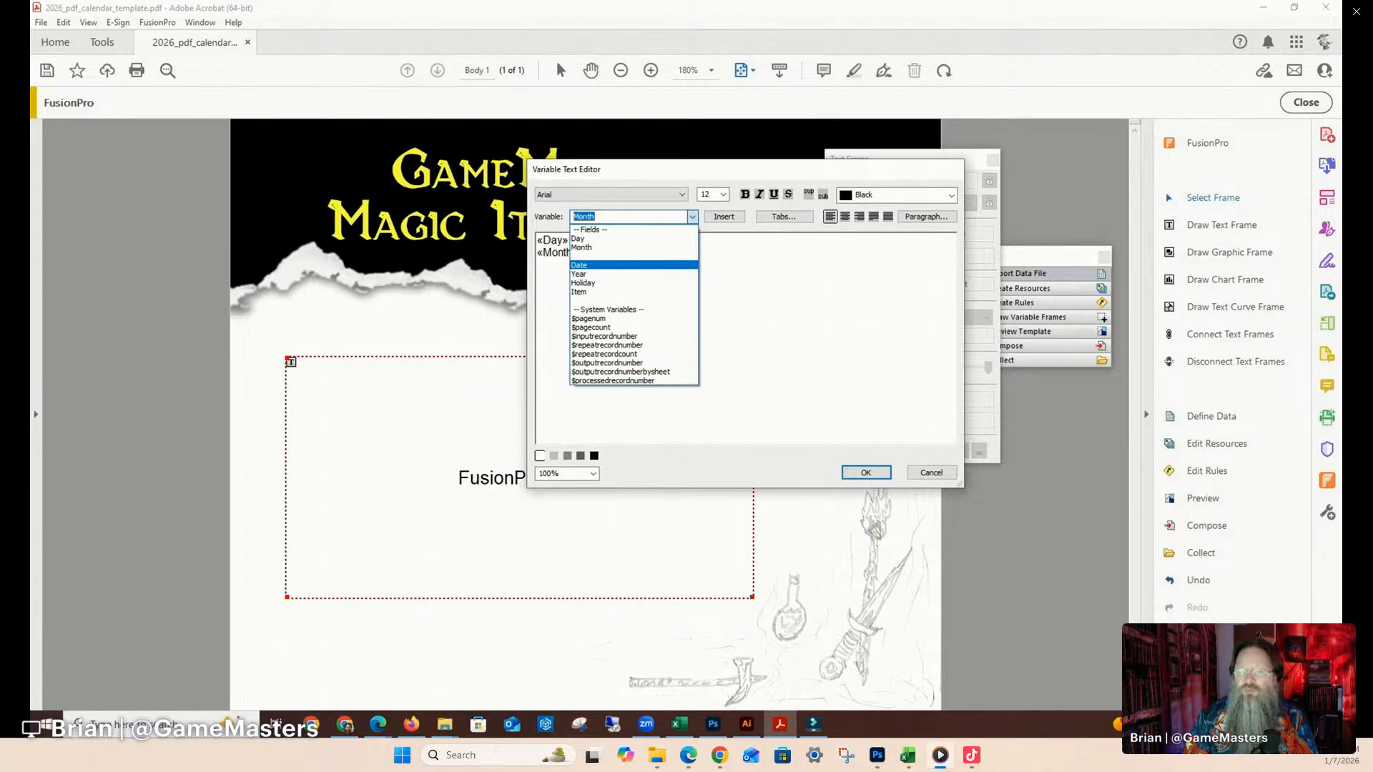
{"action": "left_click", "coordinate": [579, 264]}
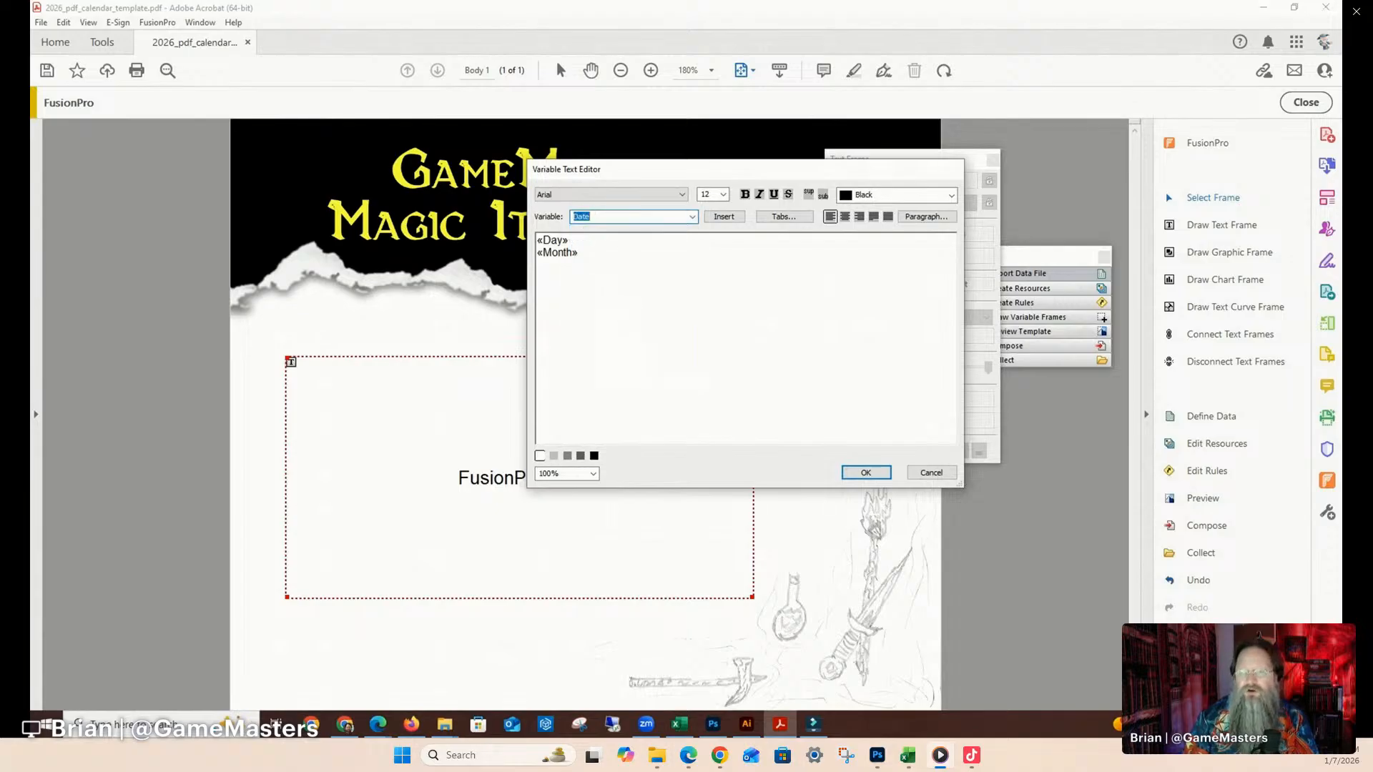
{"action": "left_click", "coordinate": [724, 216]}
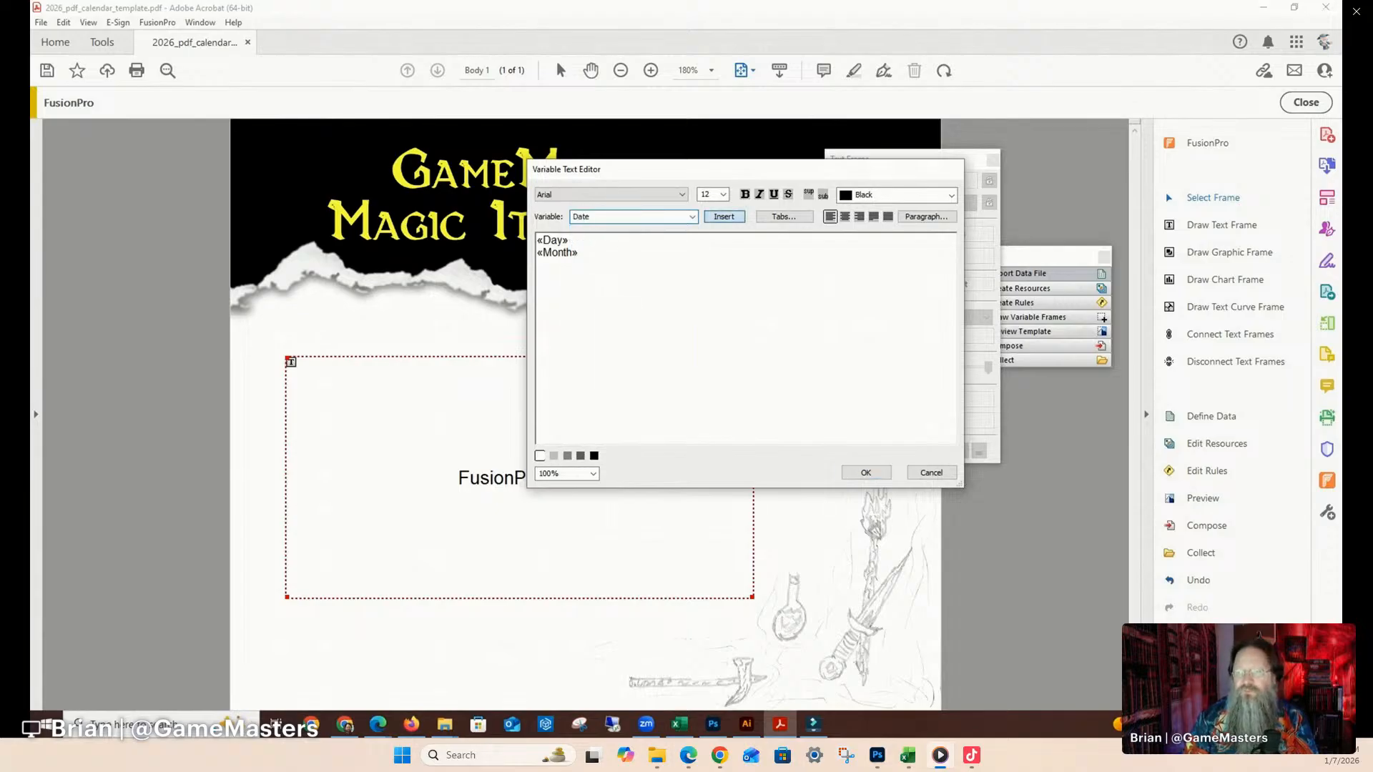
{"action": "left_click", "coordinate": [692, 217]}
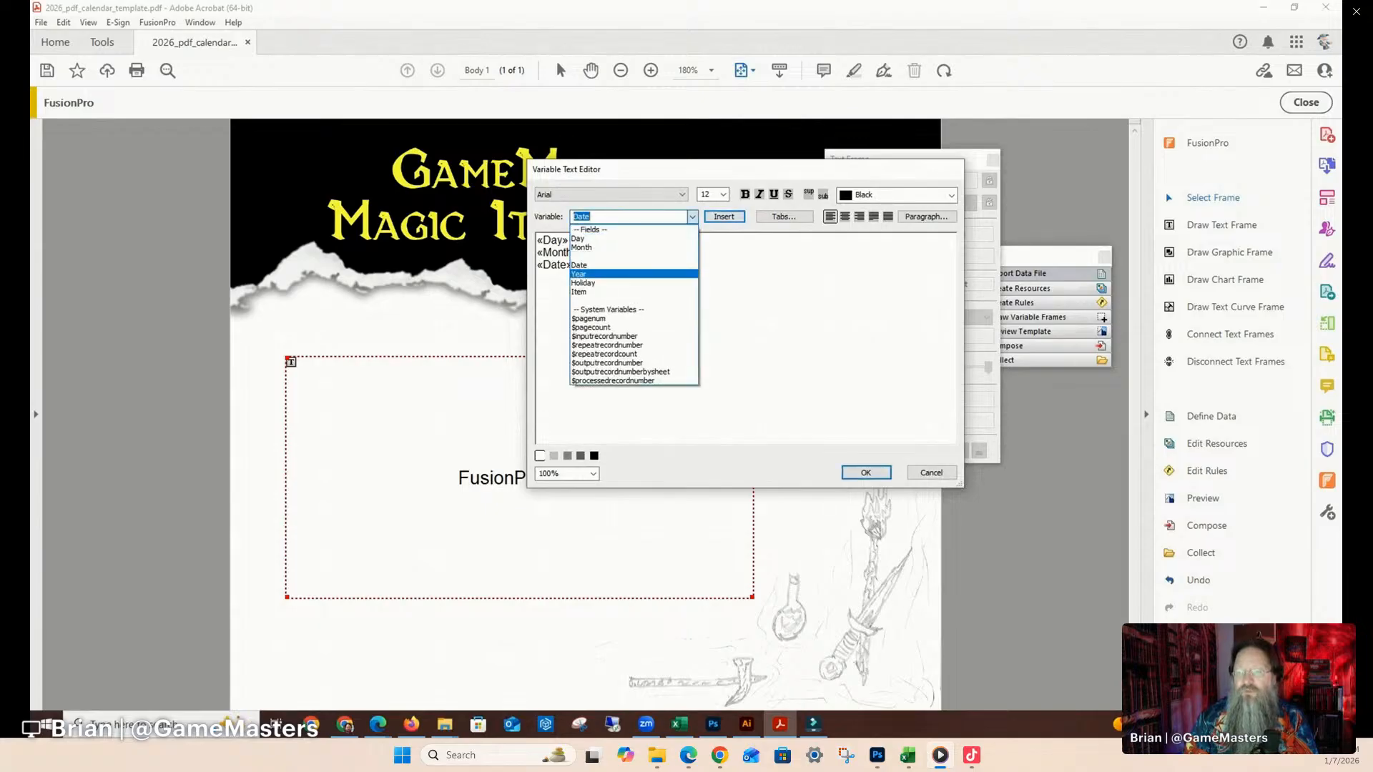
{"action": "left_click", "coordinate": [593, 274]}
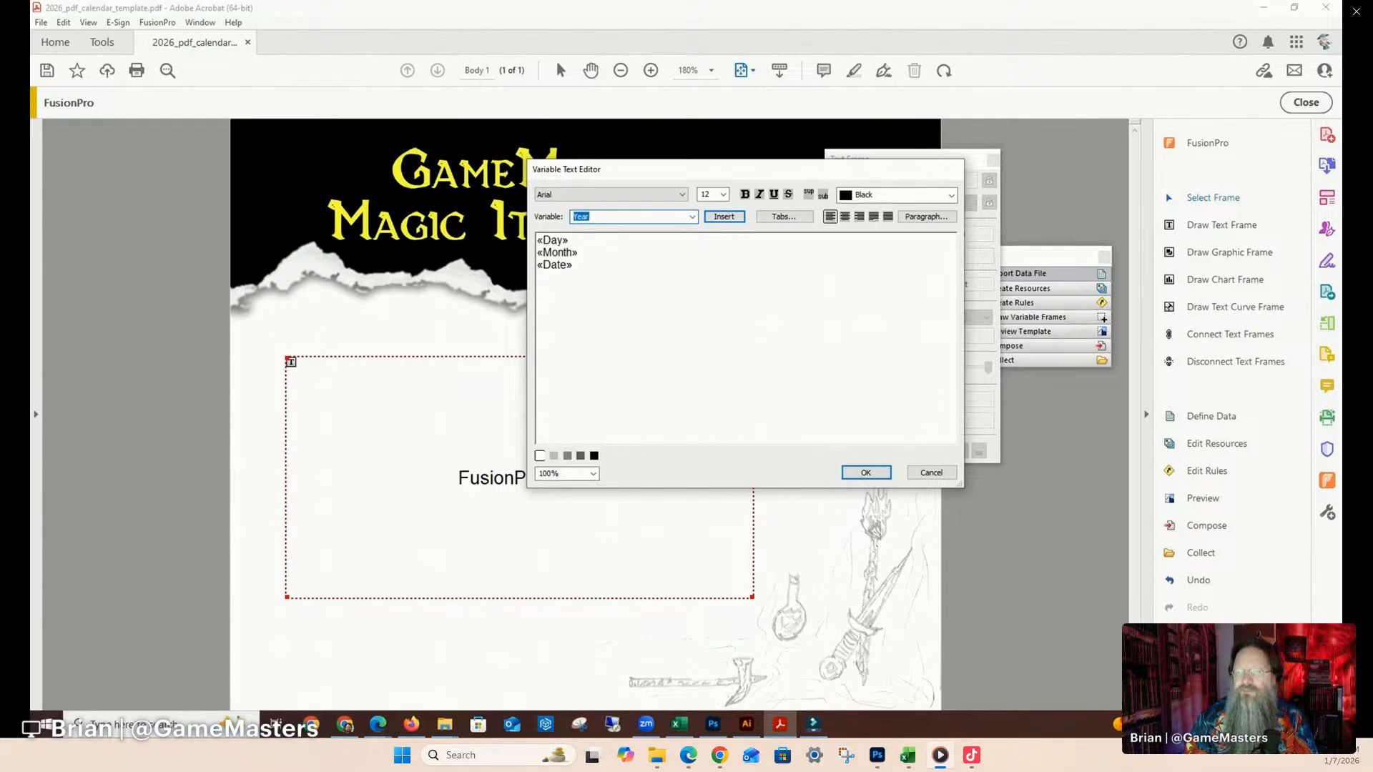
{"action": "left_click", "coordinate": [724, 217]}
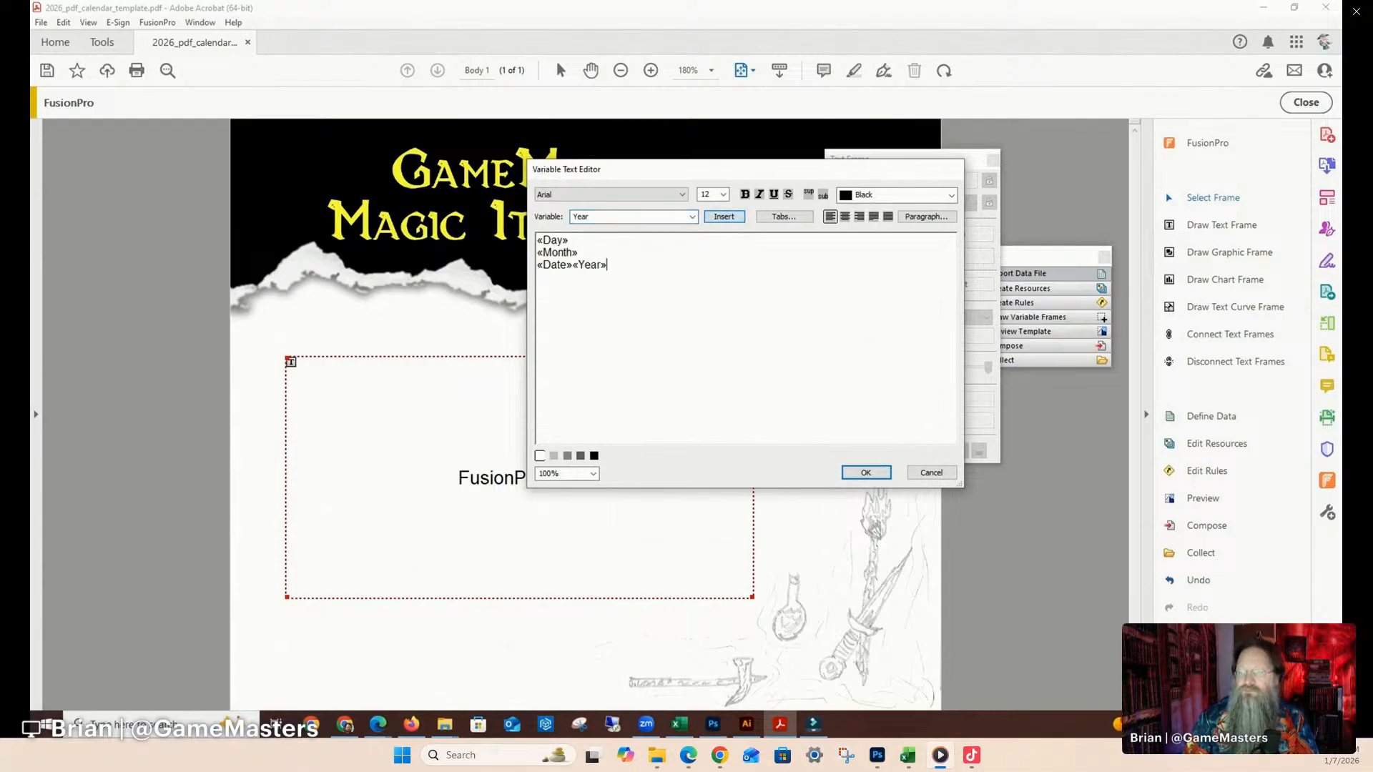
Insert the Holiday variable on the fourth line and the Item variable below it after a blank line.
{"action": "left_click", "coordinate": [692, 217]}
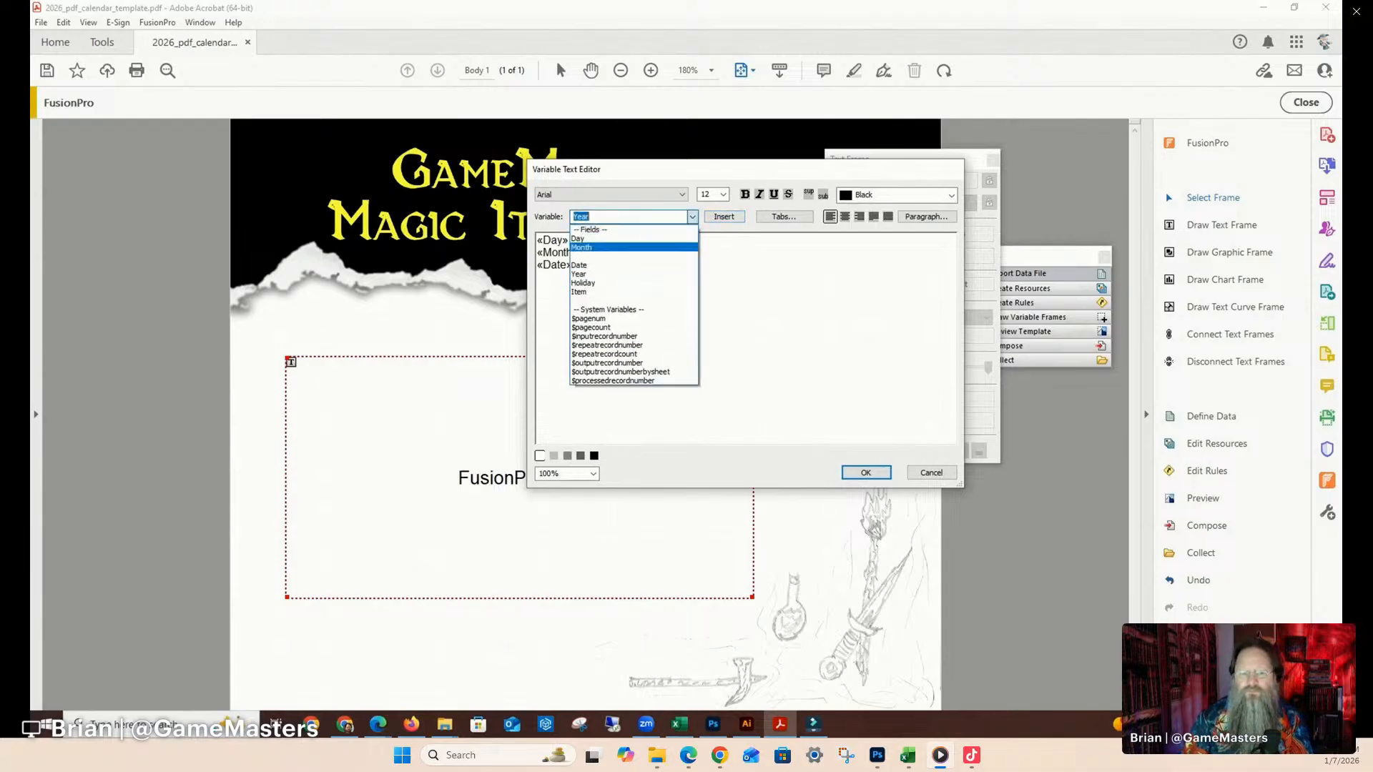
{"action": "left_click", "coordinate": [593, 283]}
{"action": "left_click", "coordinate": [724, 217]}
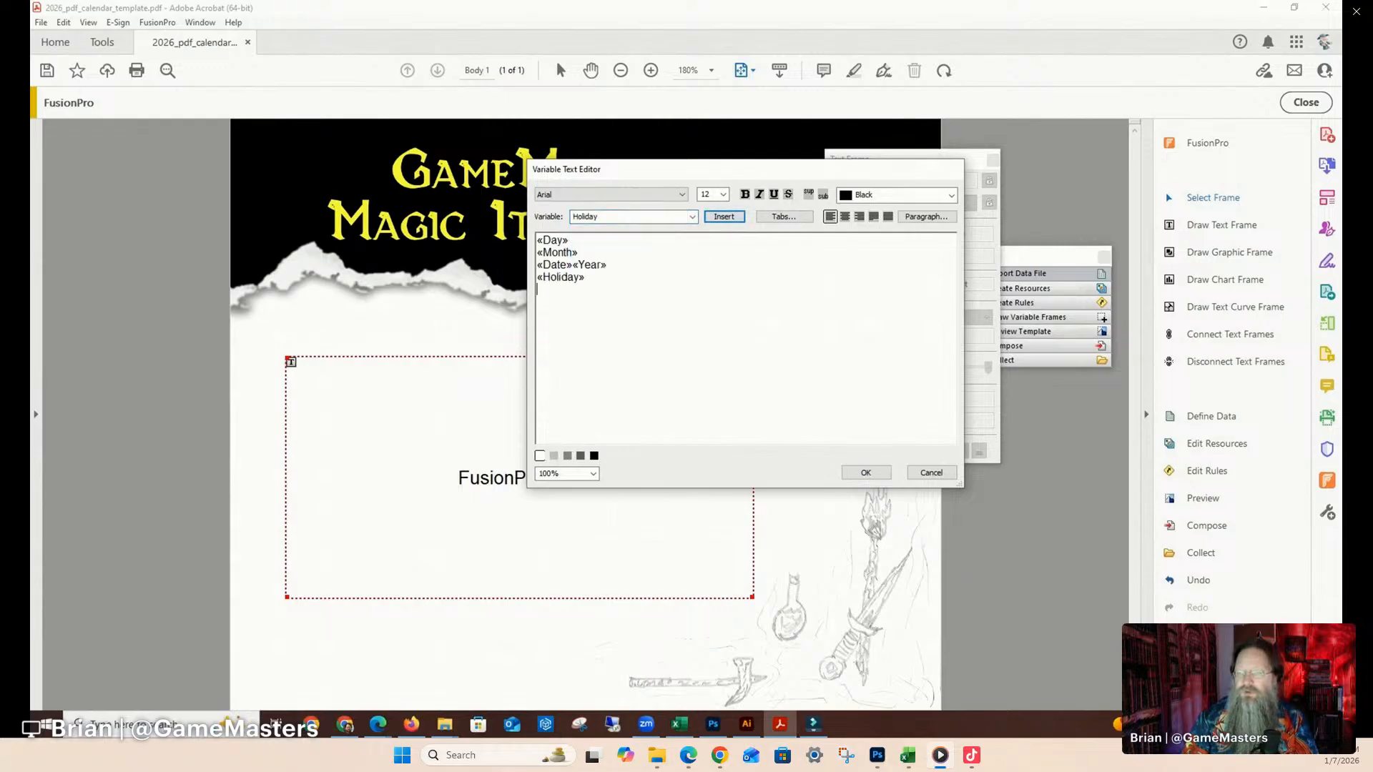
{"action": "left_click", "coordinate": [692, 216]}
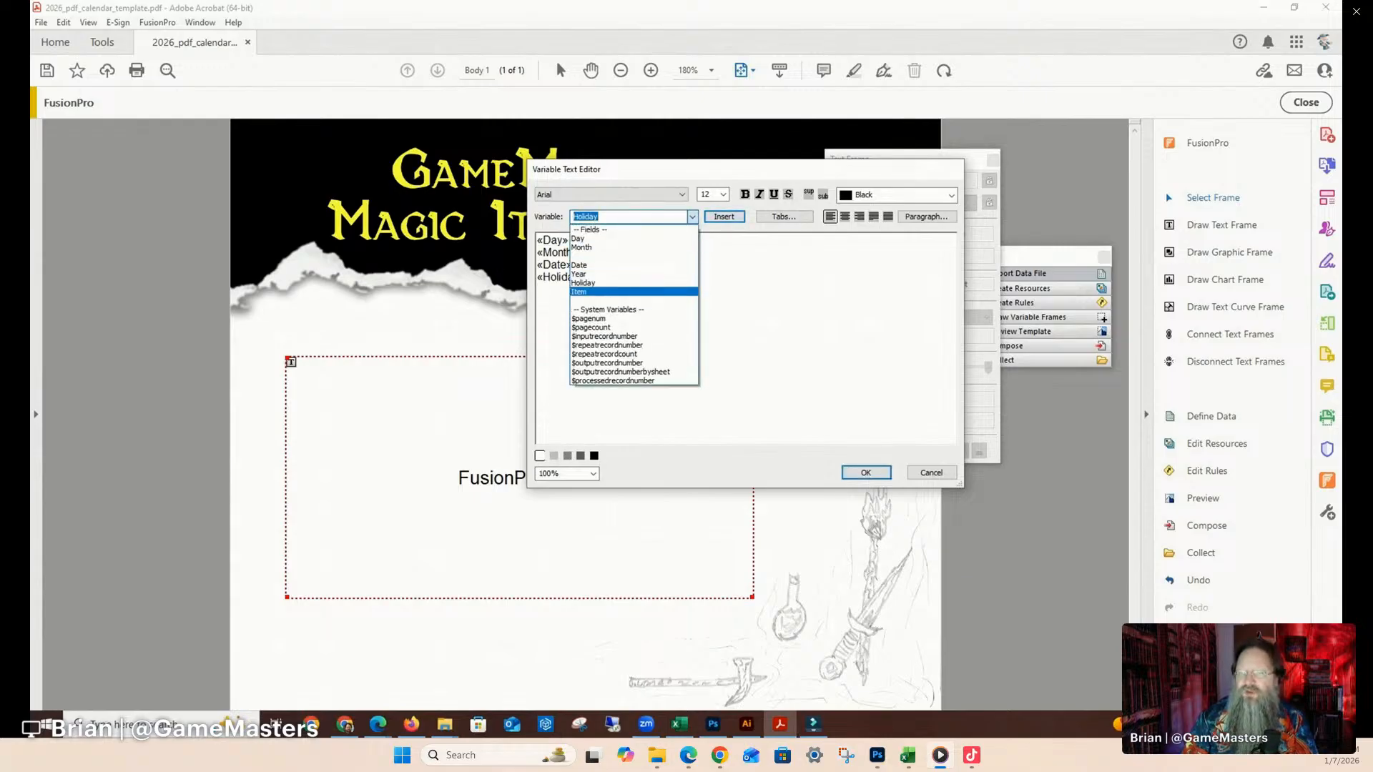
{"action": "left_click", "coordinate": [593, 294]}
{"action": "left_click", "coordinate": [725, 217]}
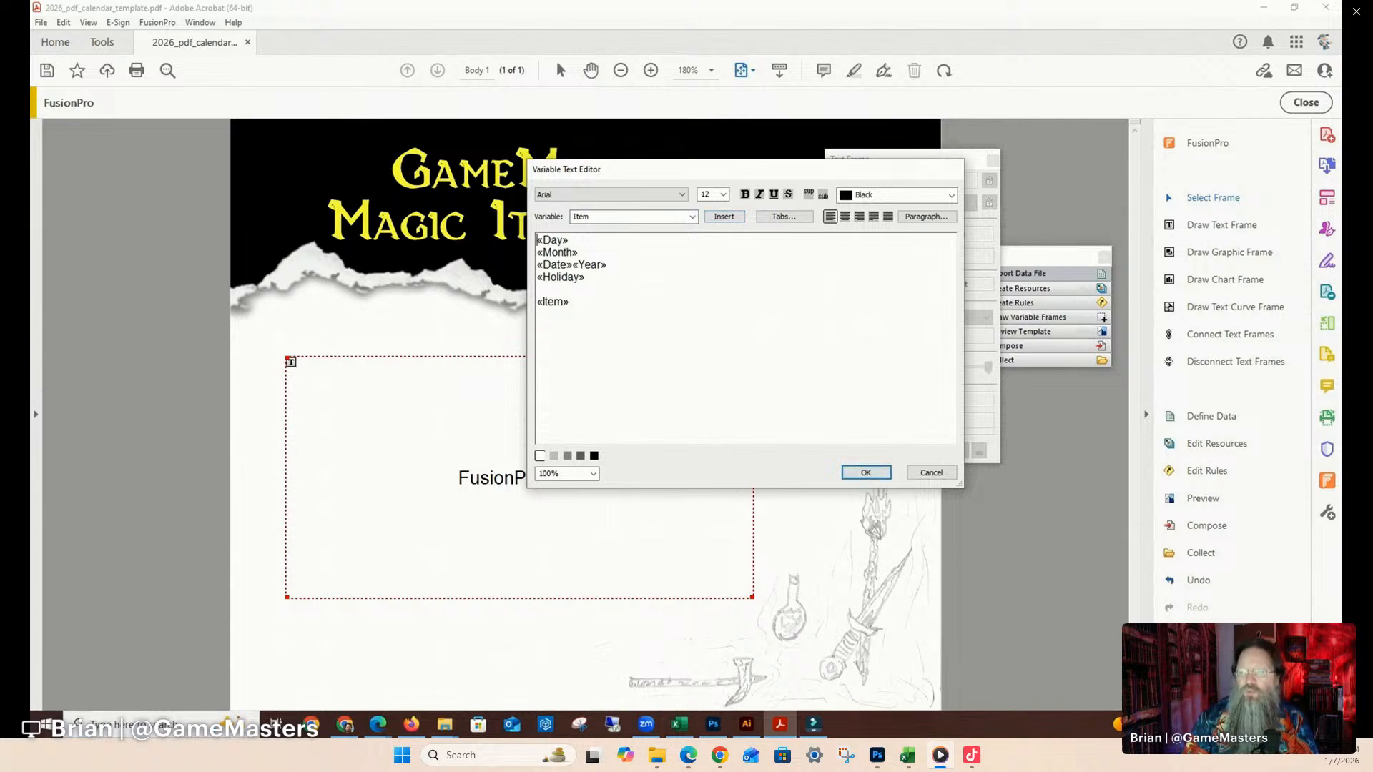
Set all the frame's paragraphs to be suppressed if Empty and apply the text to the frame.
{"action": "key", "text": "ctrl+a"}
{"action": "left_click", "coordinate": [926, 216]}
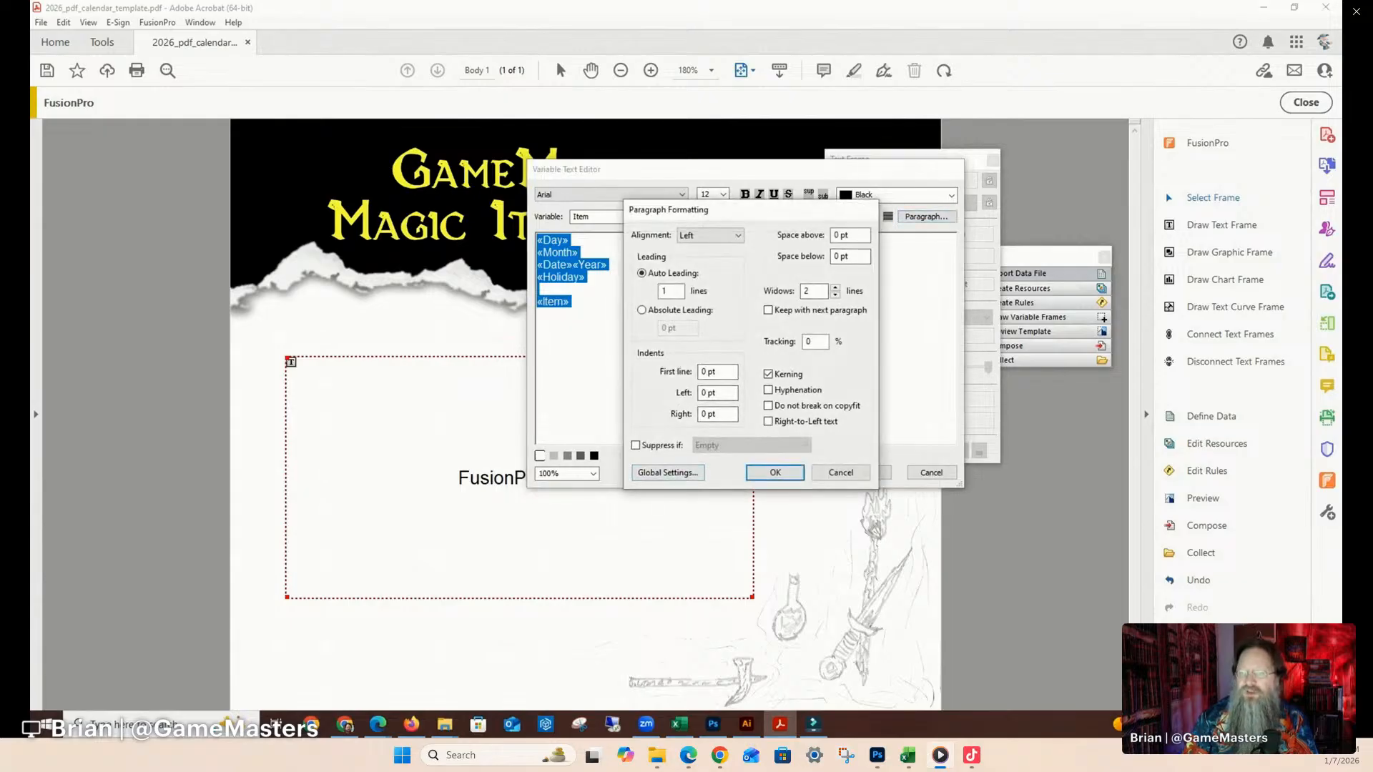
{"action": "left_click", "coordinate": [636, 446]}
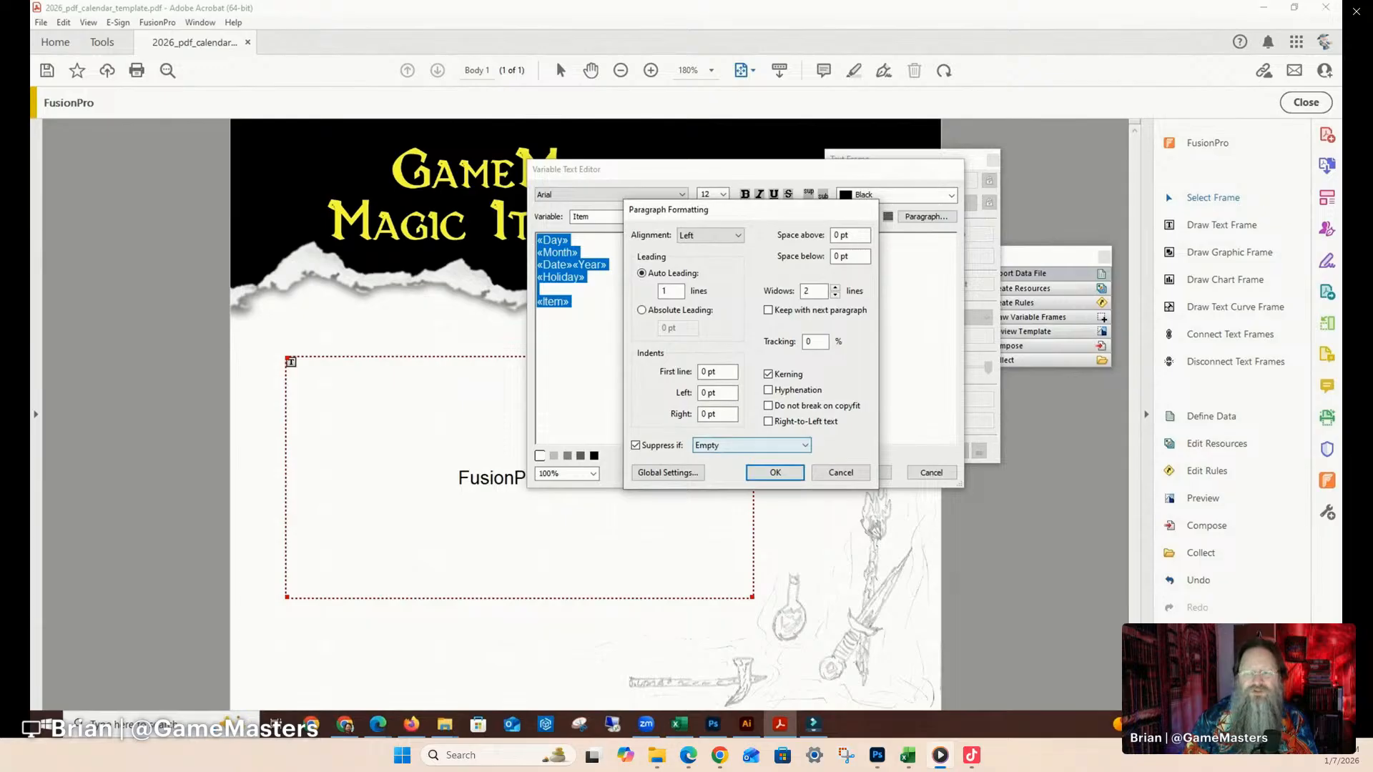
{"action": "left_click", "coordinate": [774, 472]}
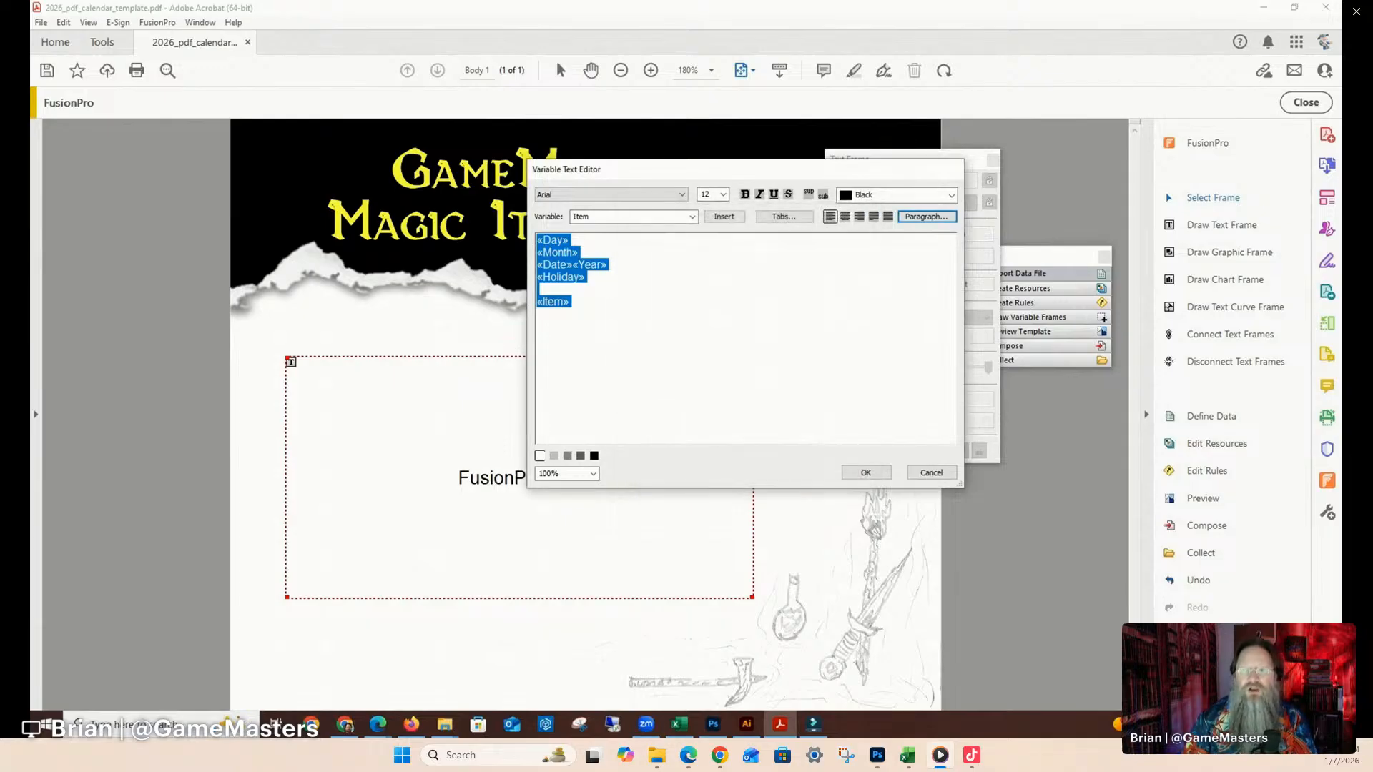
{"action": "left_click", "coordinate": [865, 473]}
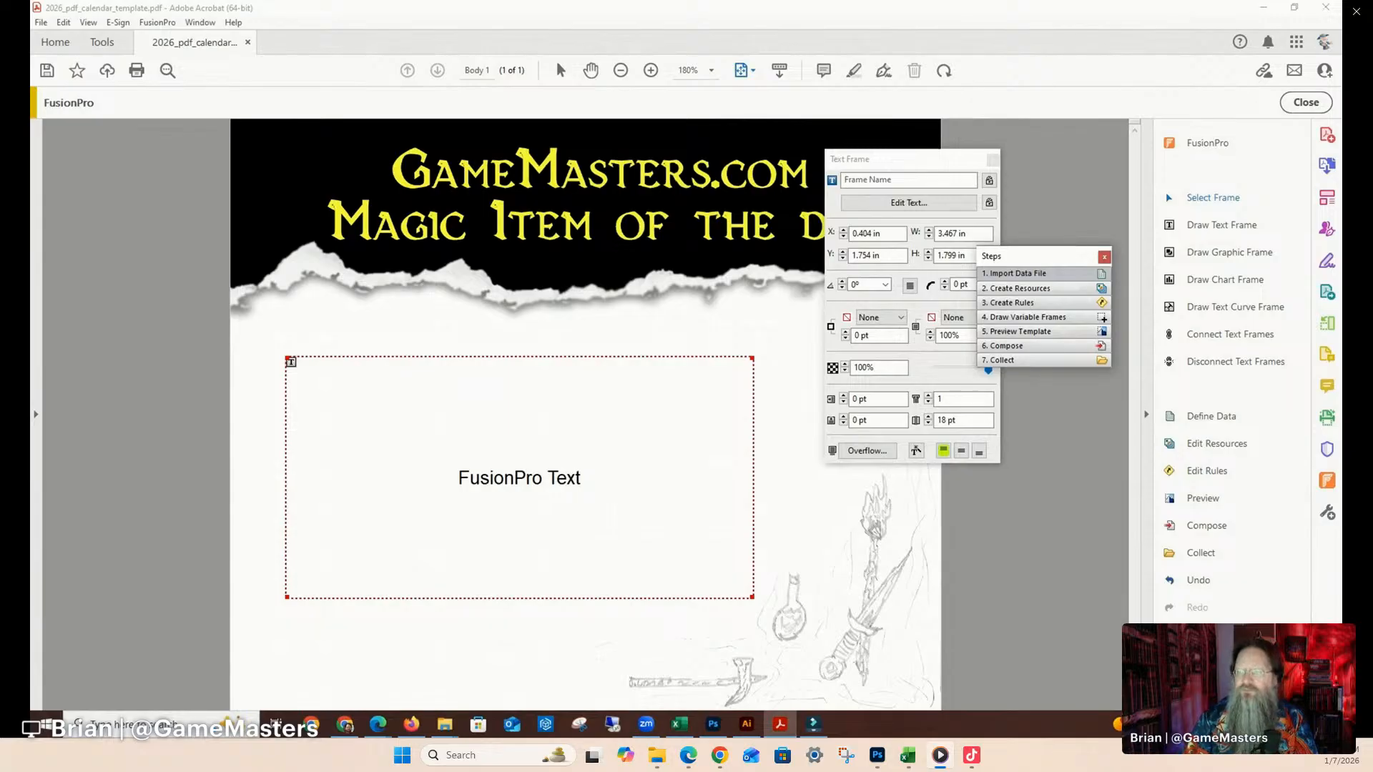
Preview the template with the first calendar record merged into the text frame.
{"action": "left_click", "coordinate": [1029, 332]}
{"action": "left_click_drag", "start_coordinate": [1372, 233], "coordinate": [1034, 400]}
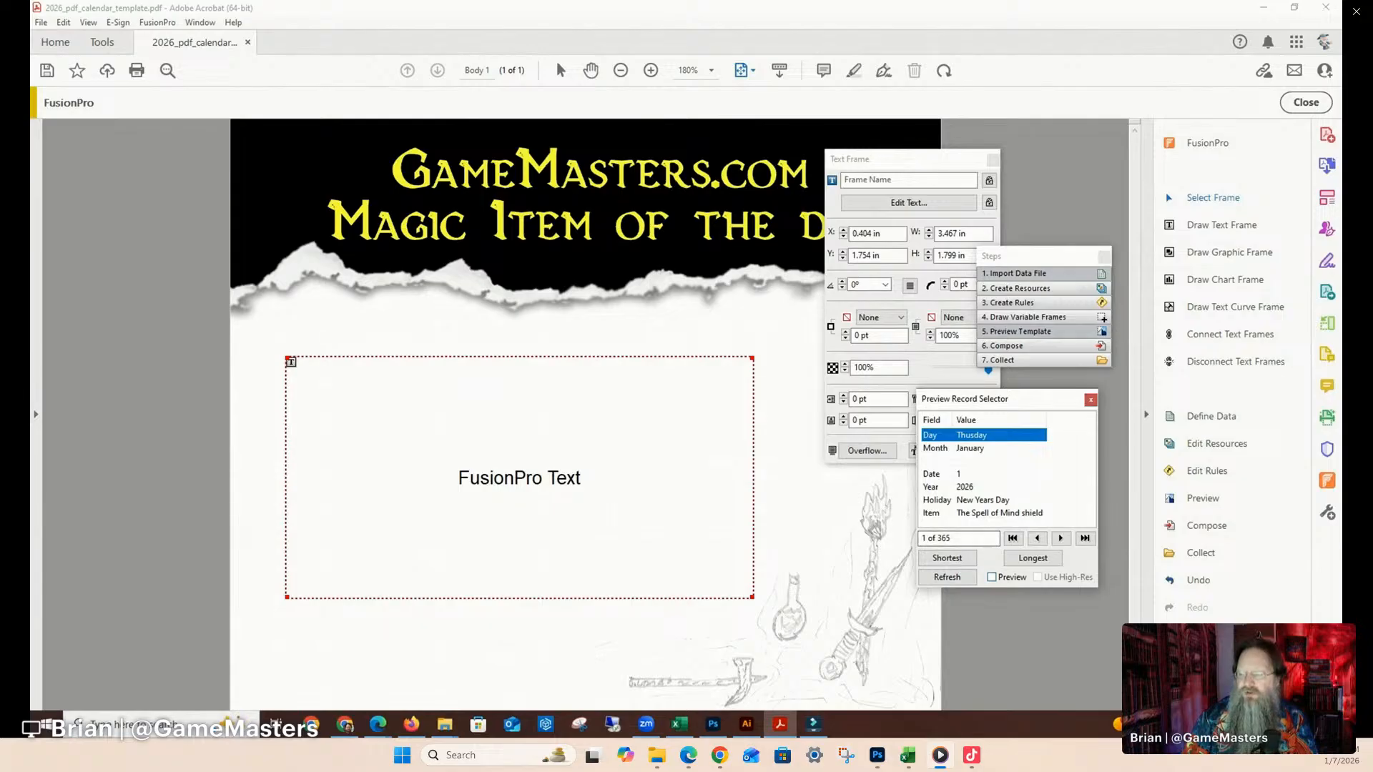
{"action": "left_click", "coordinate": [991, 577]}
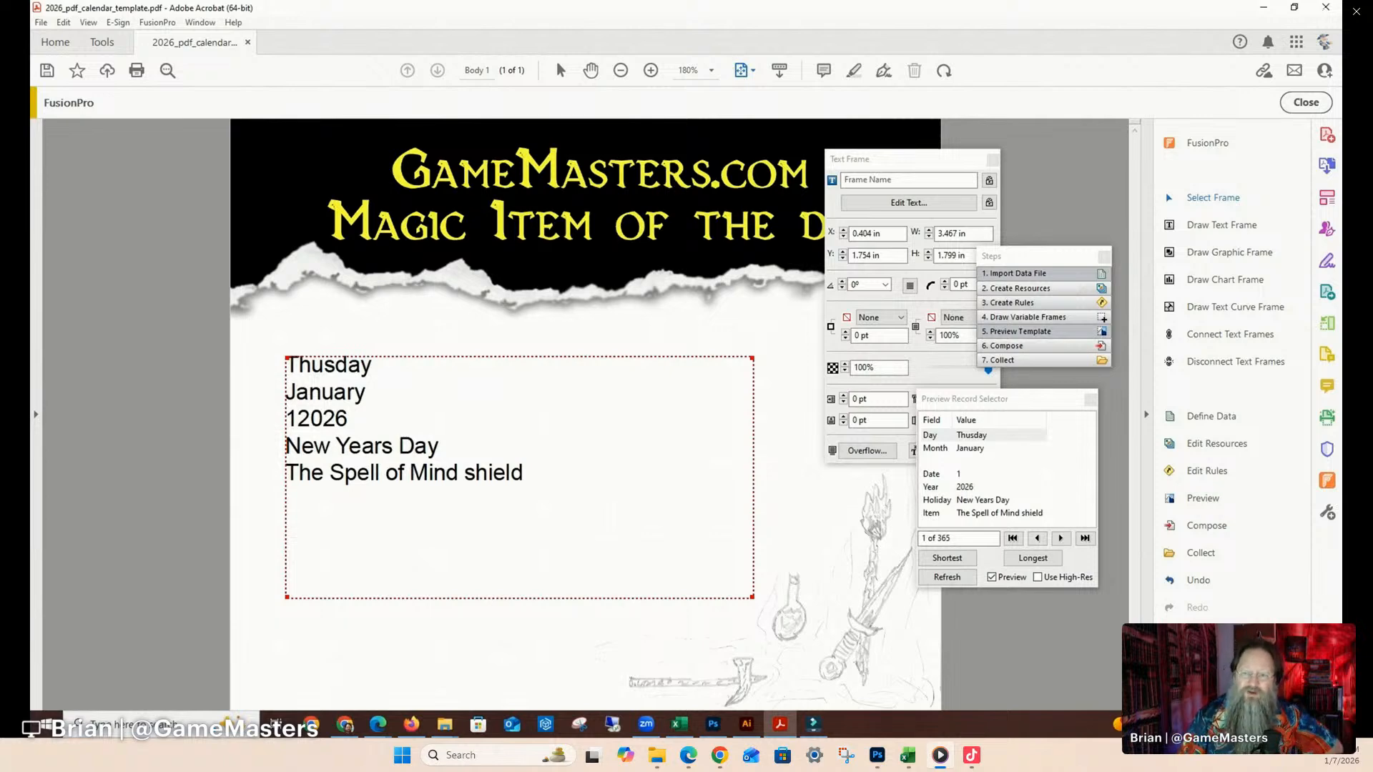
Put the Month, Date and Year variables on one line, with spaces between them and a comma after Date.
{"action": "left_click", "coordinate": [908, 203]}
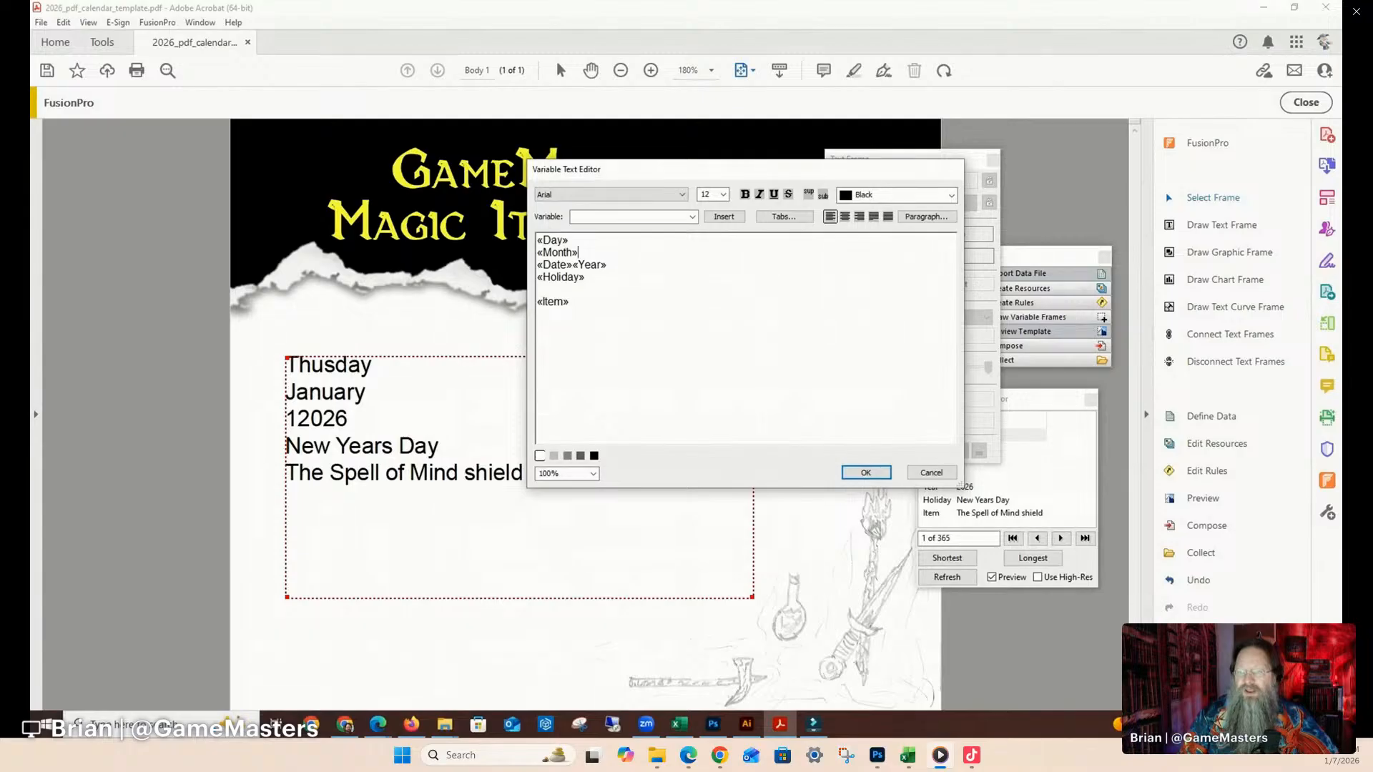
{"action": "key", "text": "BackSpace"}
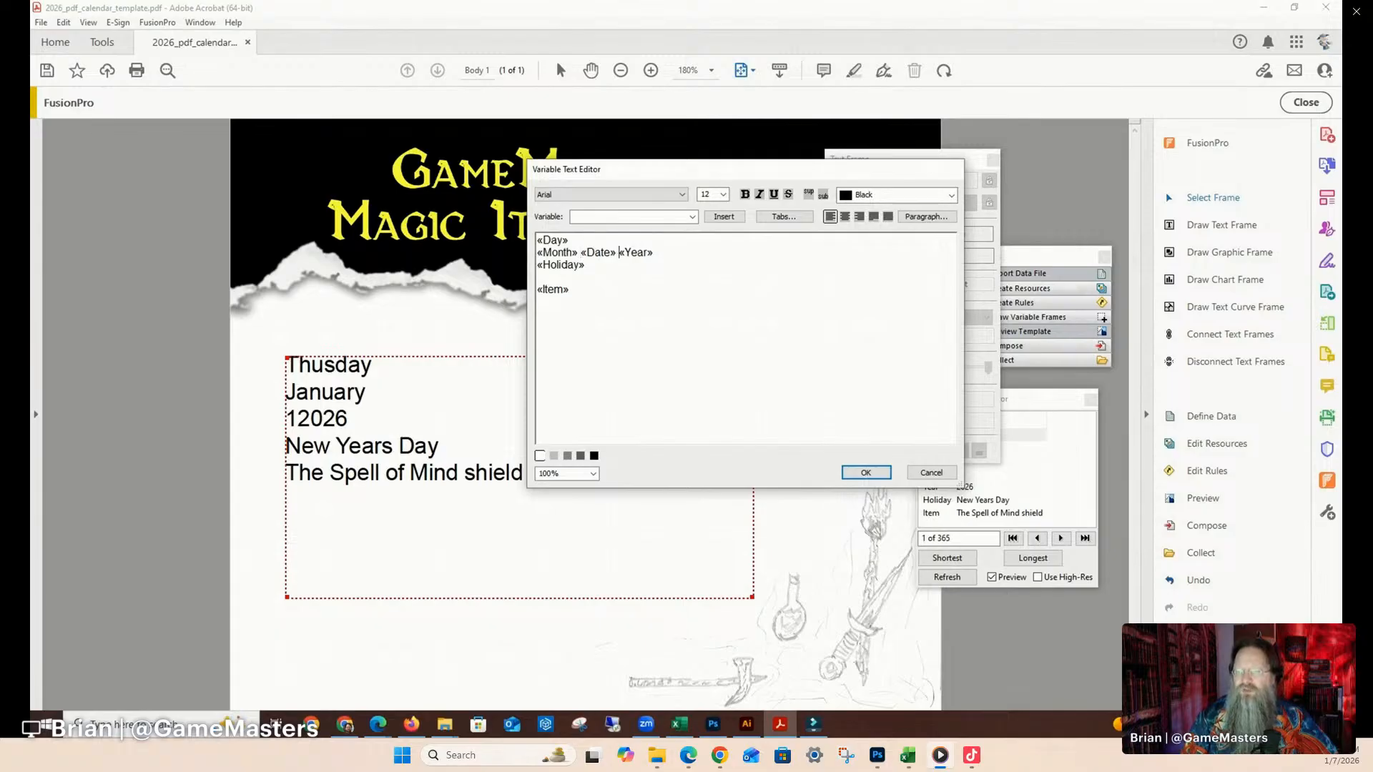
{"action": "key", "text": "Return"}
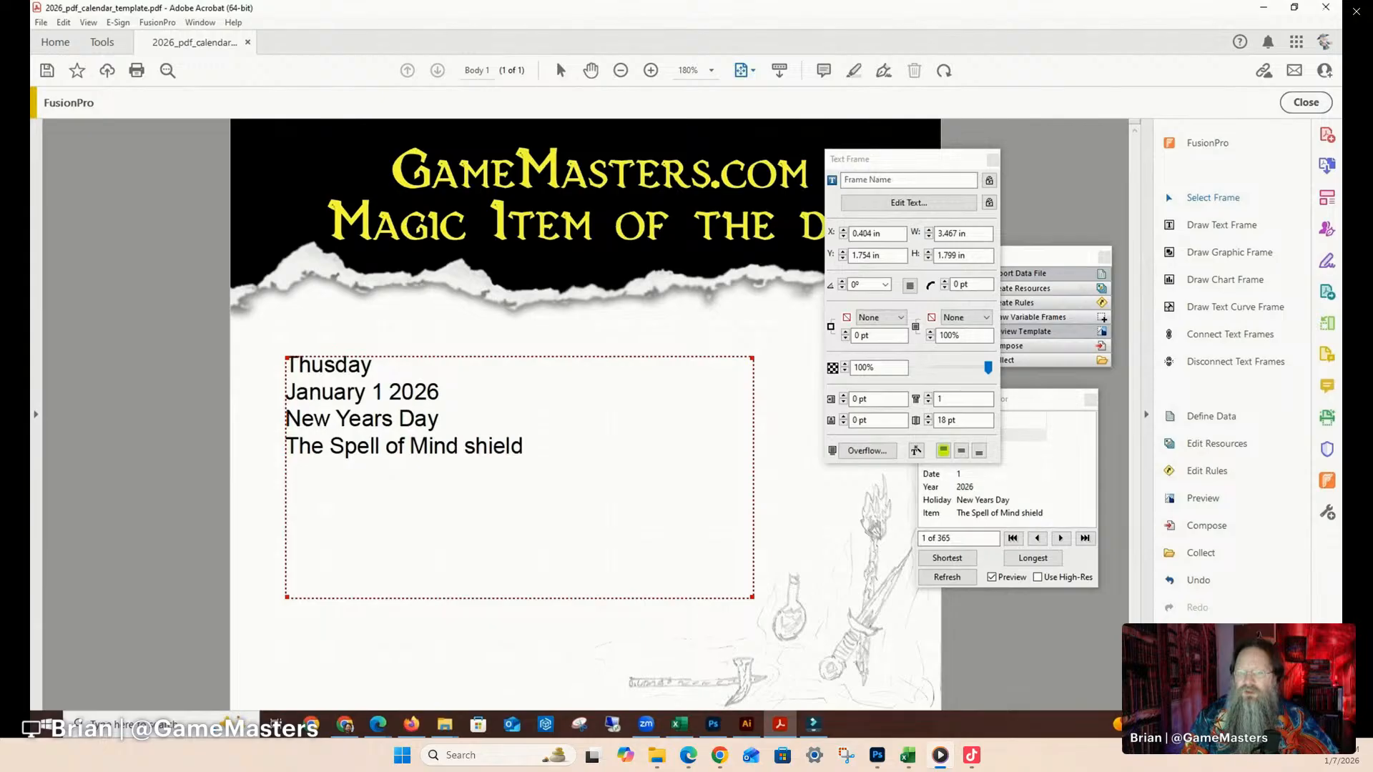
{"action": "left_click", "coordinate": [906, 203]}
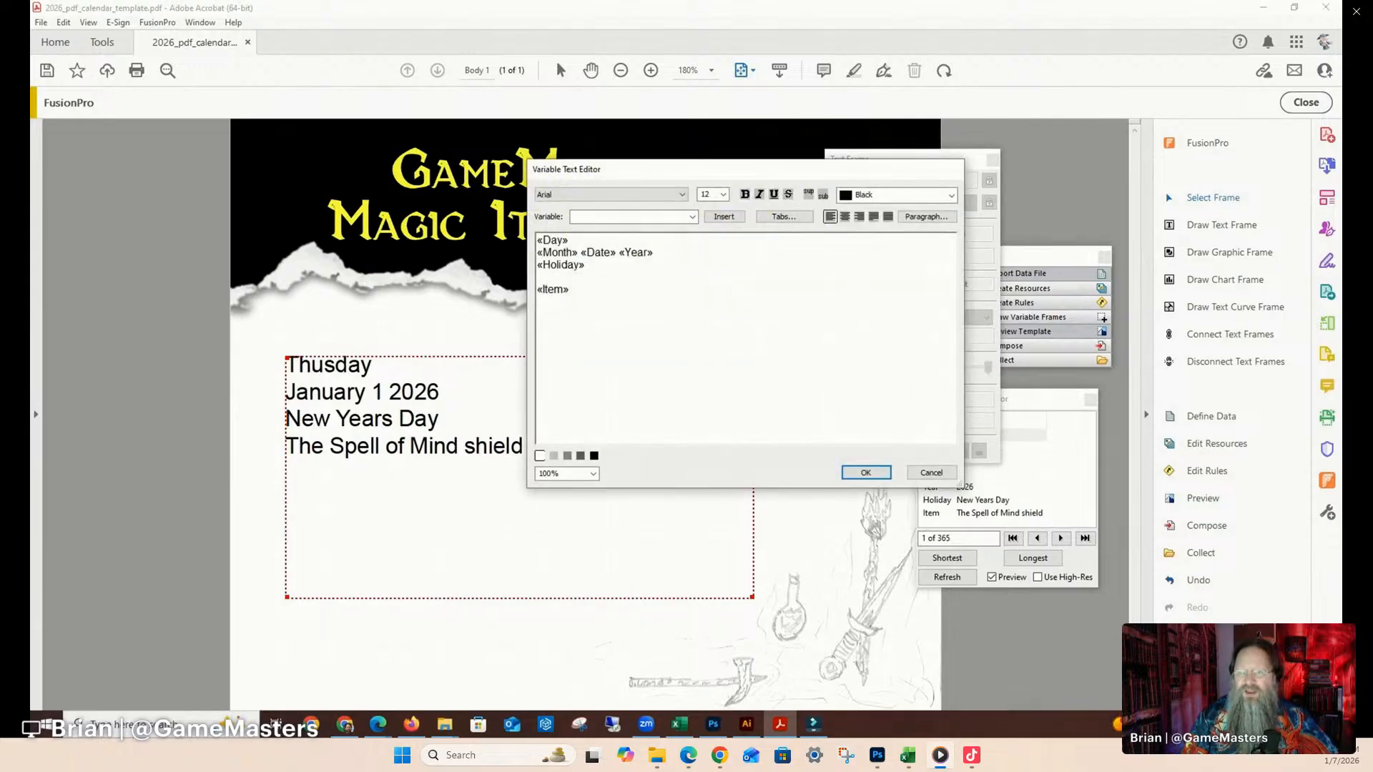
{"action": "type", "text": ","}
{"action": "key", "text": "Return"}
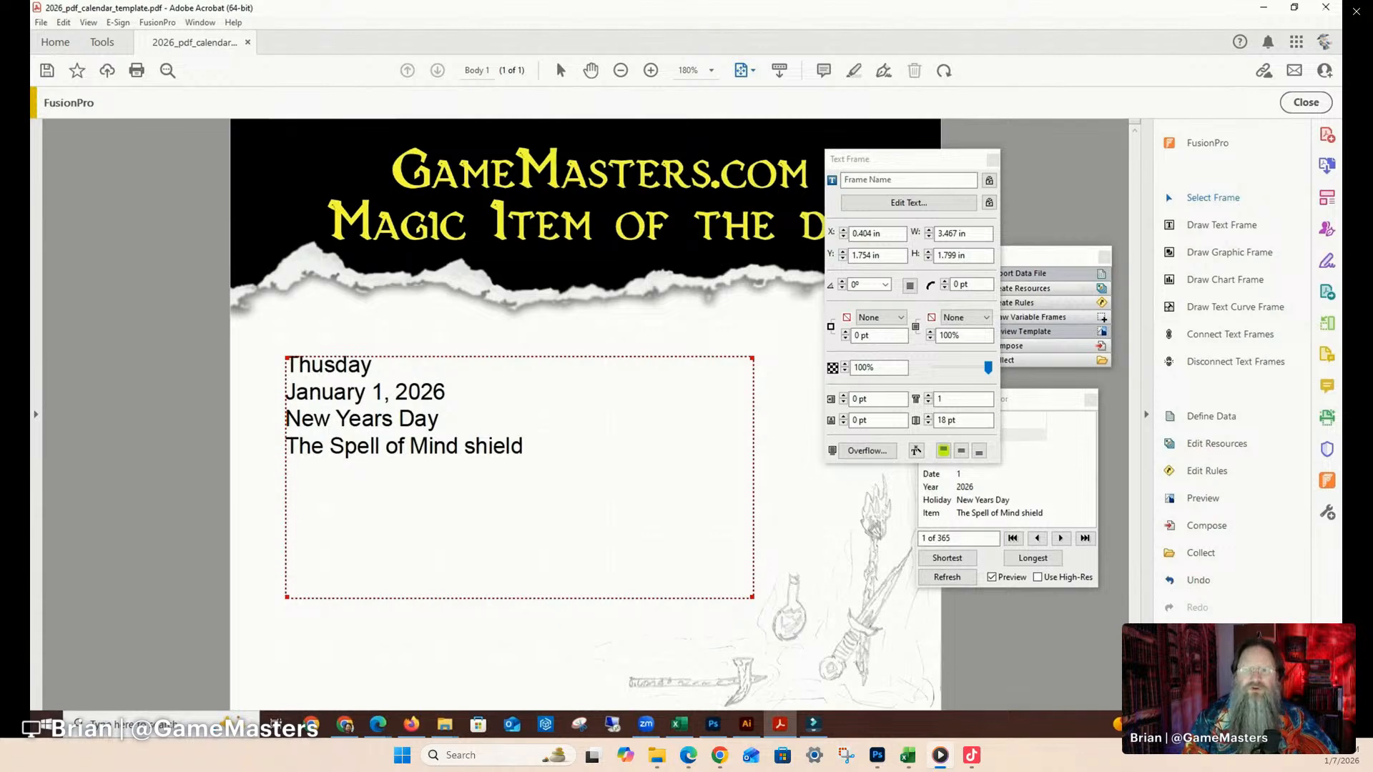
Format all of the frame's variable text in the Draconis font at size 22.
{"action": "left_click", "coordinate": [908, 203]}
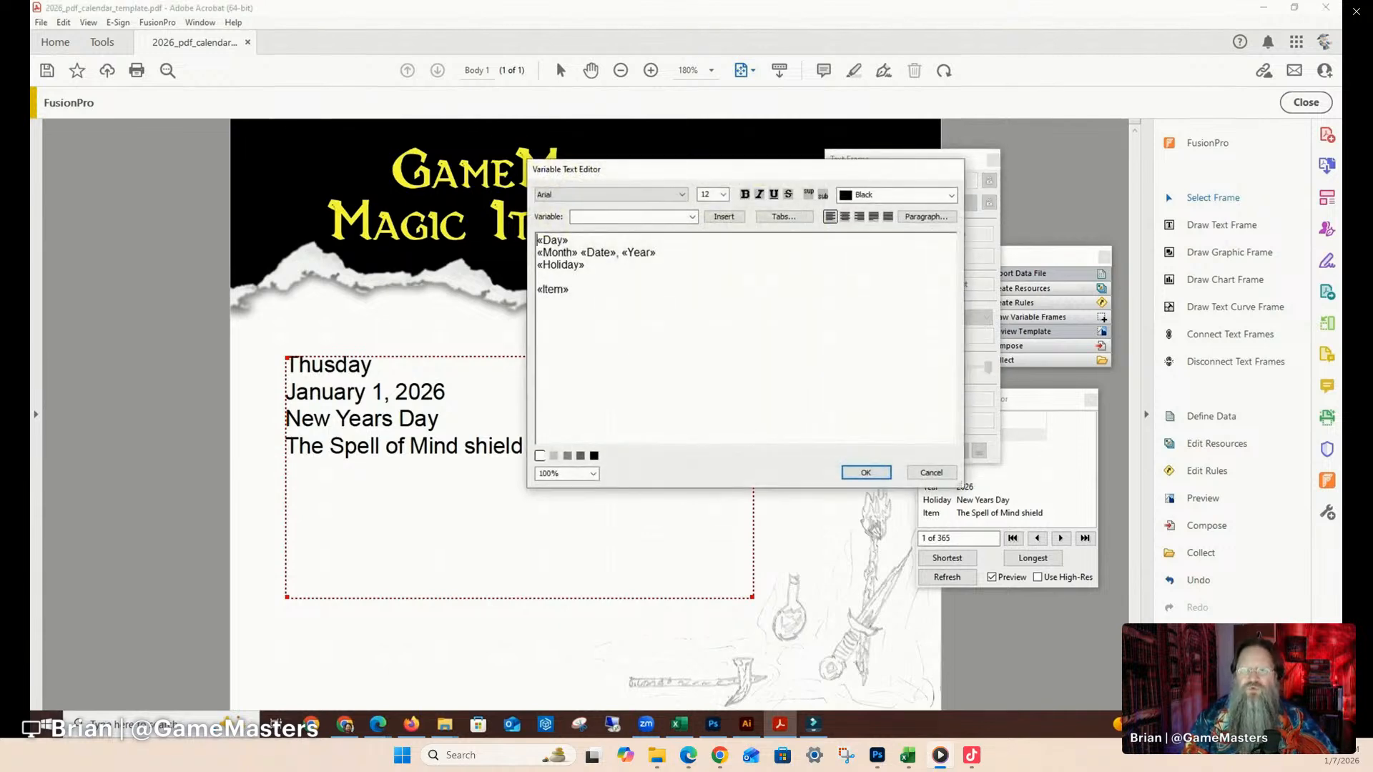
{"action": "key", "text": "ctrl+a"}
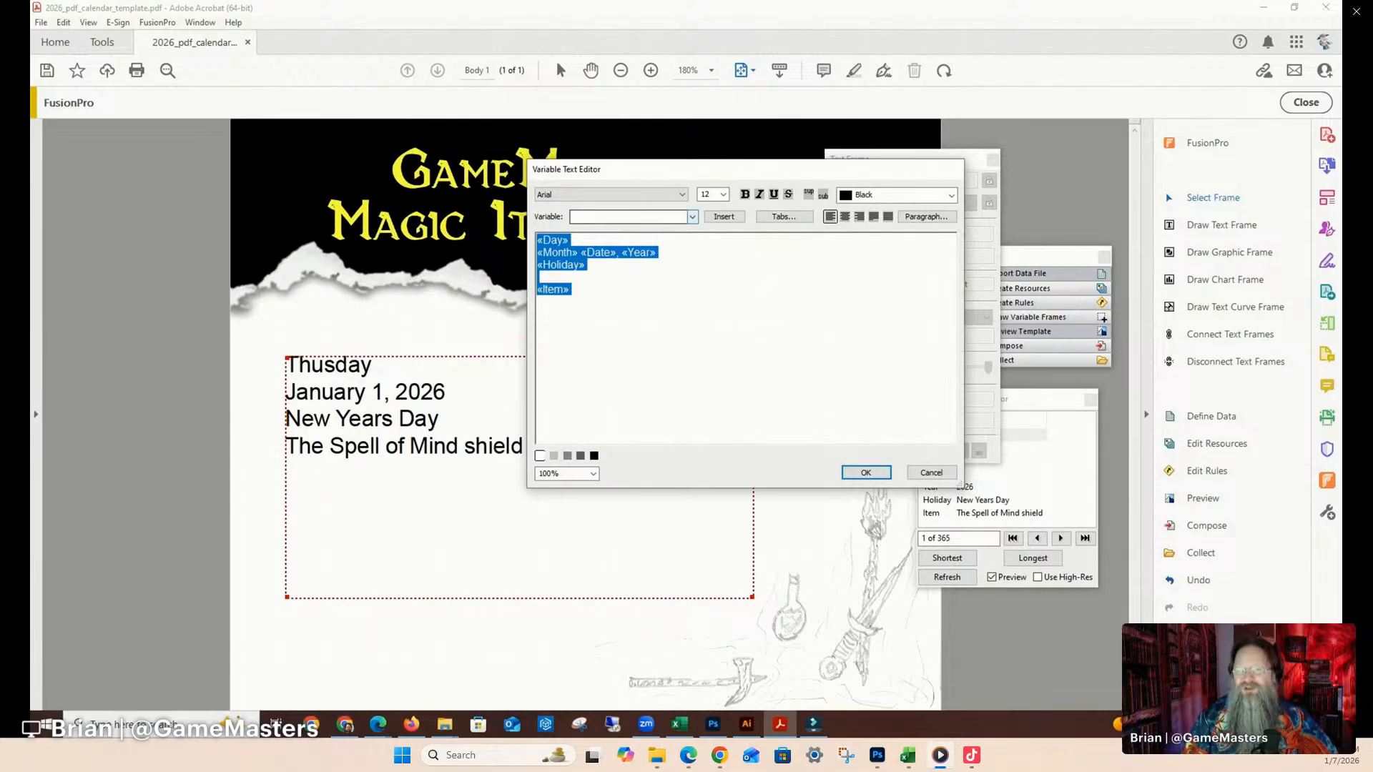
{"action": "left_click", "coordinate": [682, 194]}
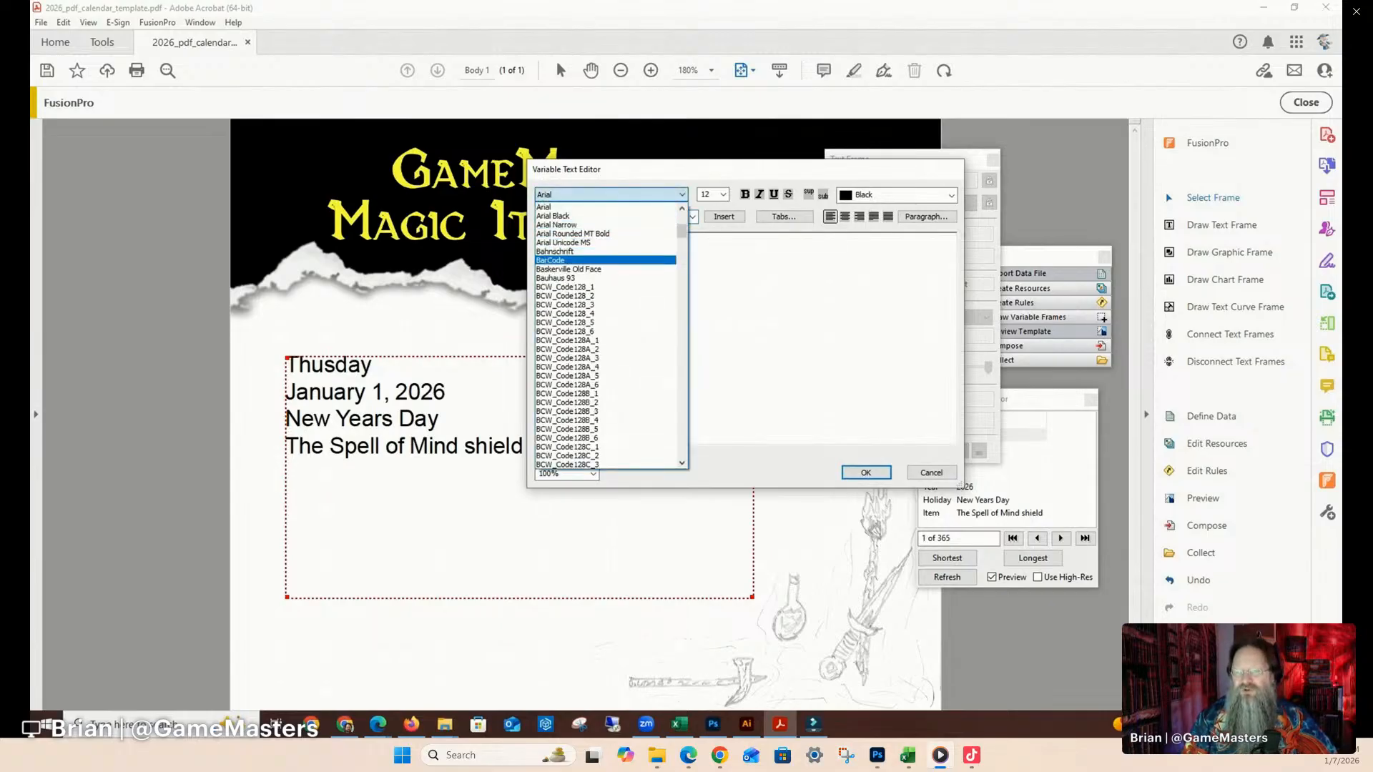
{"action": "scroll", "coordinate": [607, 402], "scroll_direction": "down", "scroll_amount": 5}
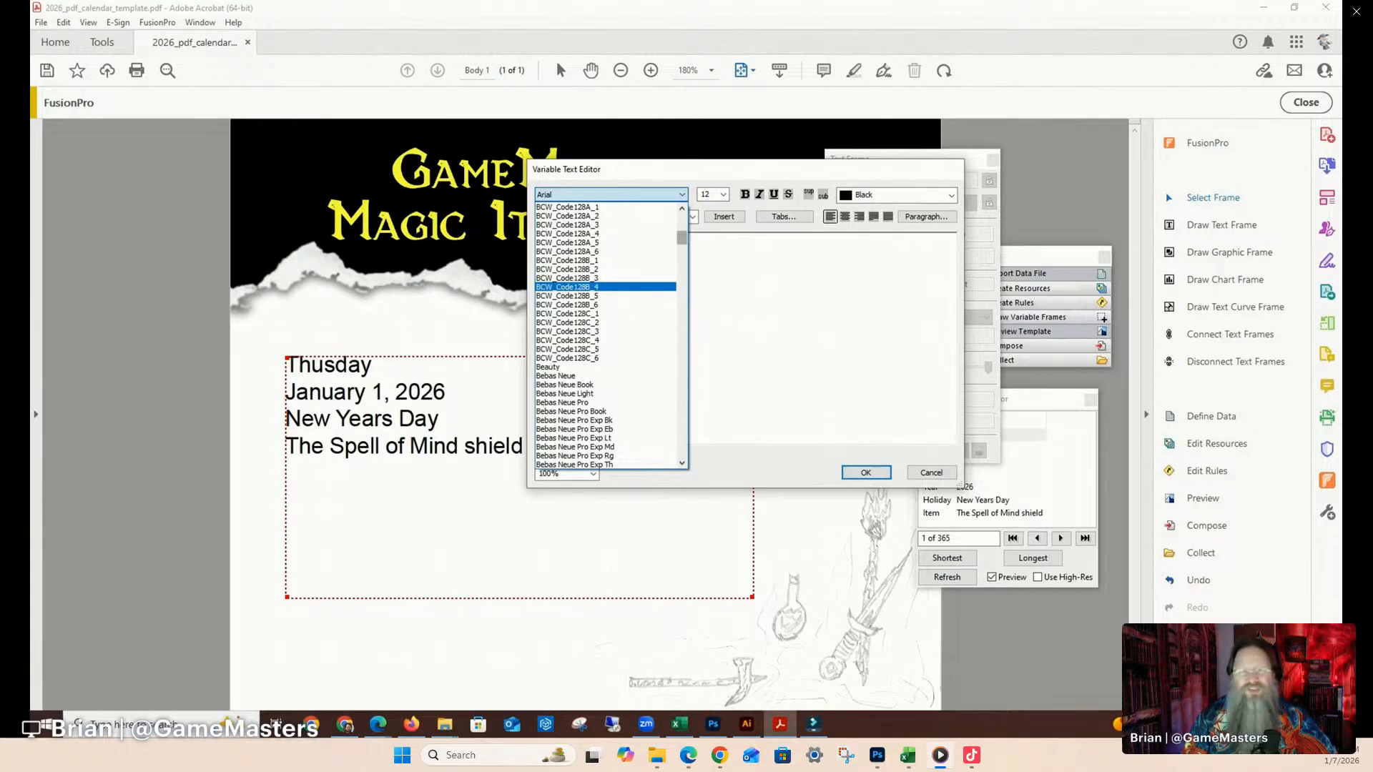
{"action": "scroll", "coordinate": [608, 337], "scroll_direction": "down", "scroll_amount": 10}
{"action": "scroll", "coordinate": [607, 336], "scroll_direction": "down", "scroll_amount": 15}
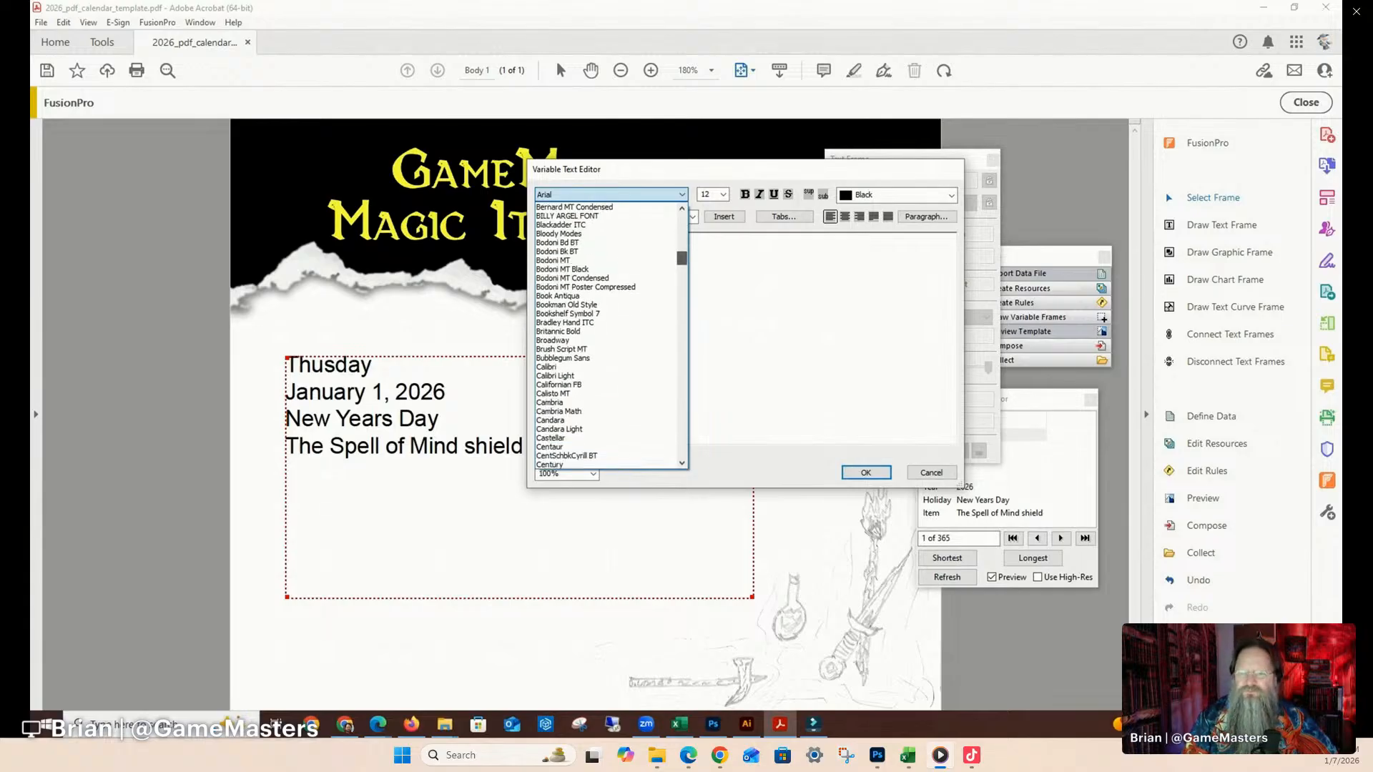
{"action": "scroll", "coordinate": [608, 336], "scroll_direction": "down", "scroll_amount": 5}
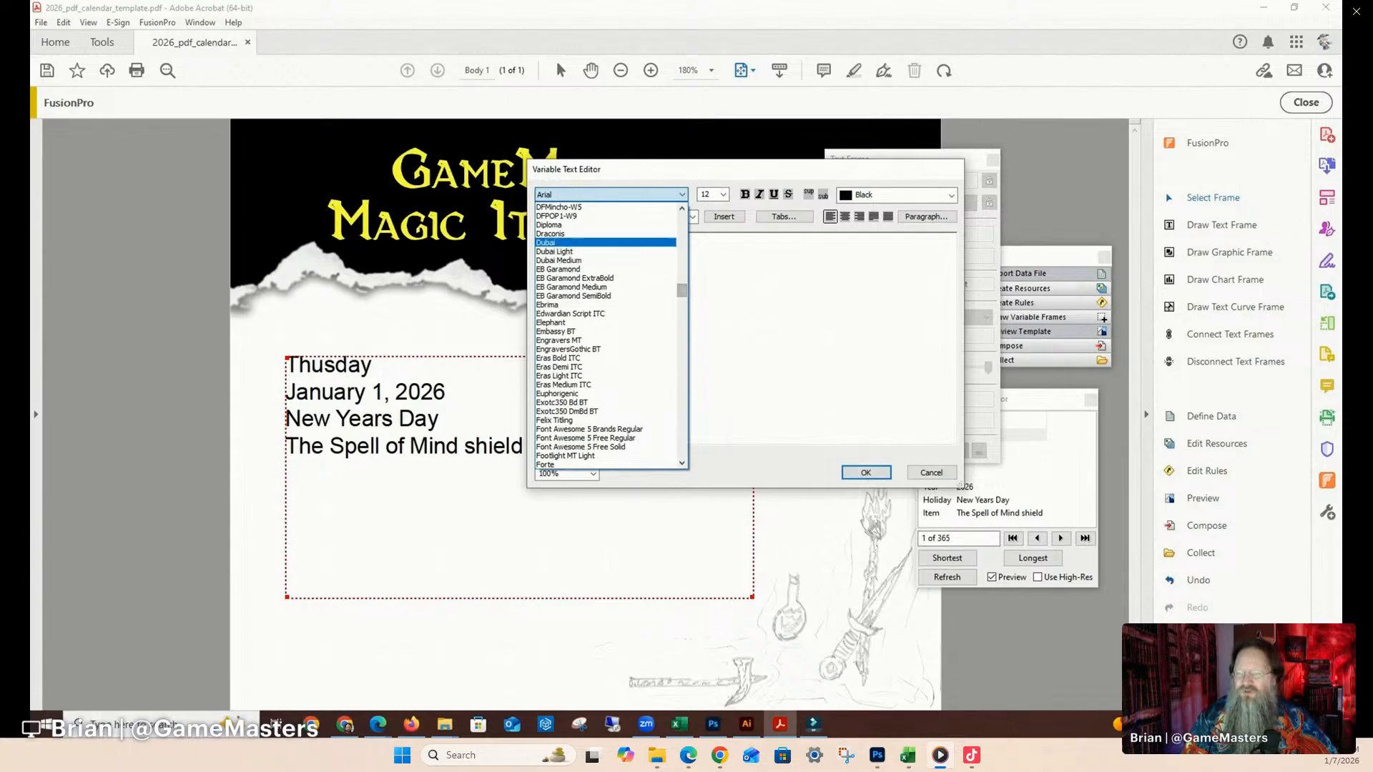
{"action": "left_click", "coordinate": [551, 233]}
{"action": "left_click", "coordinate": [723, 194]}
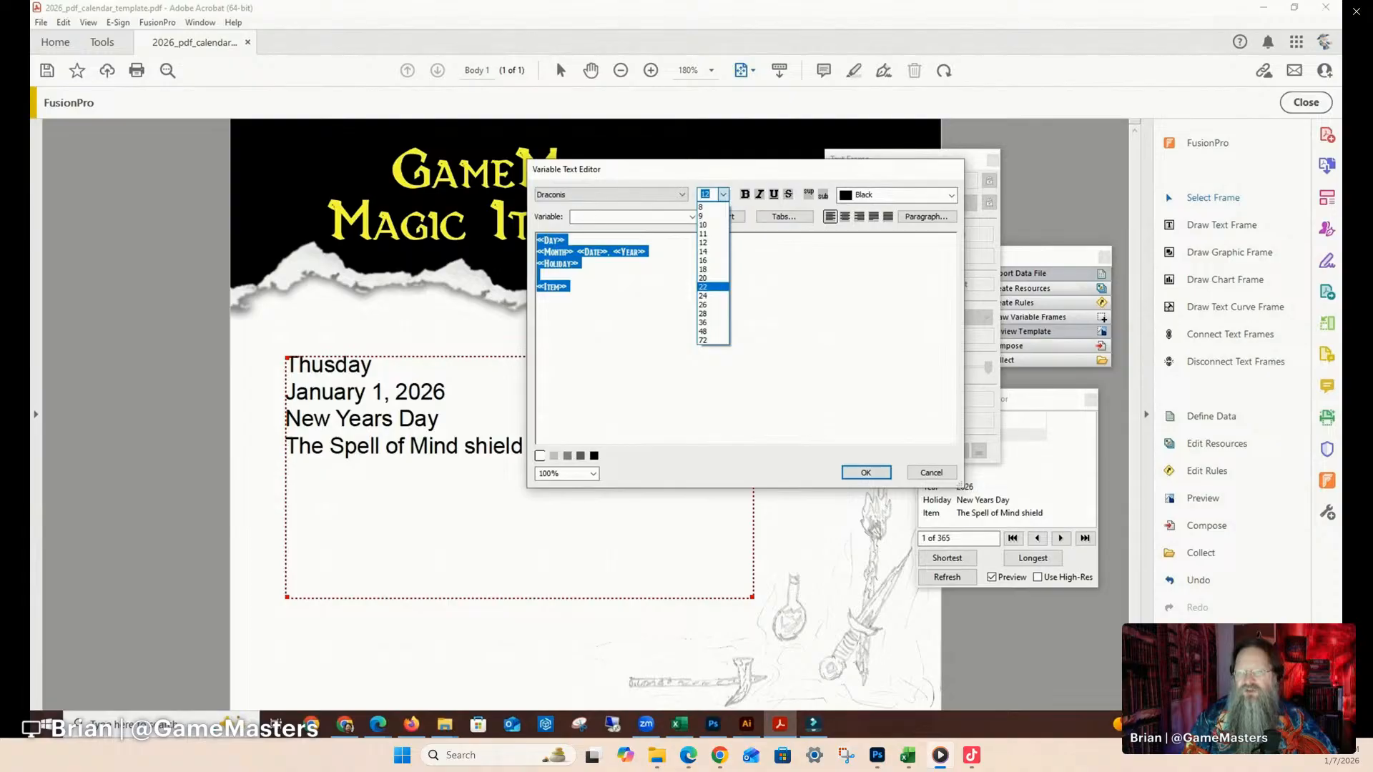
{"action": "left_click", "coordinate": [704, 286]}
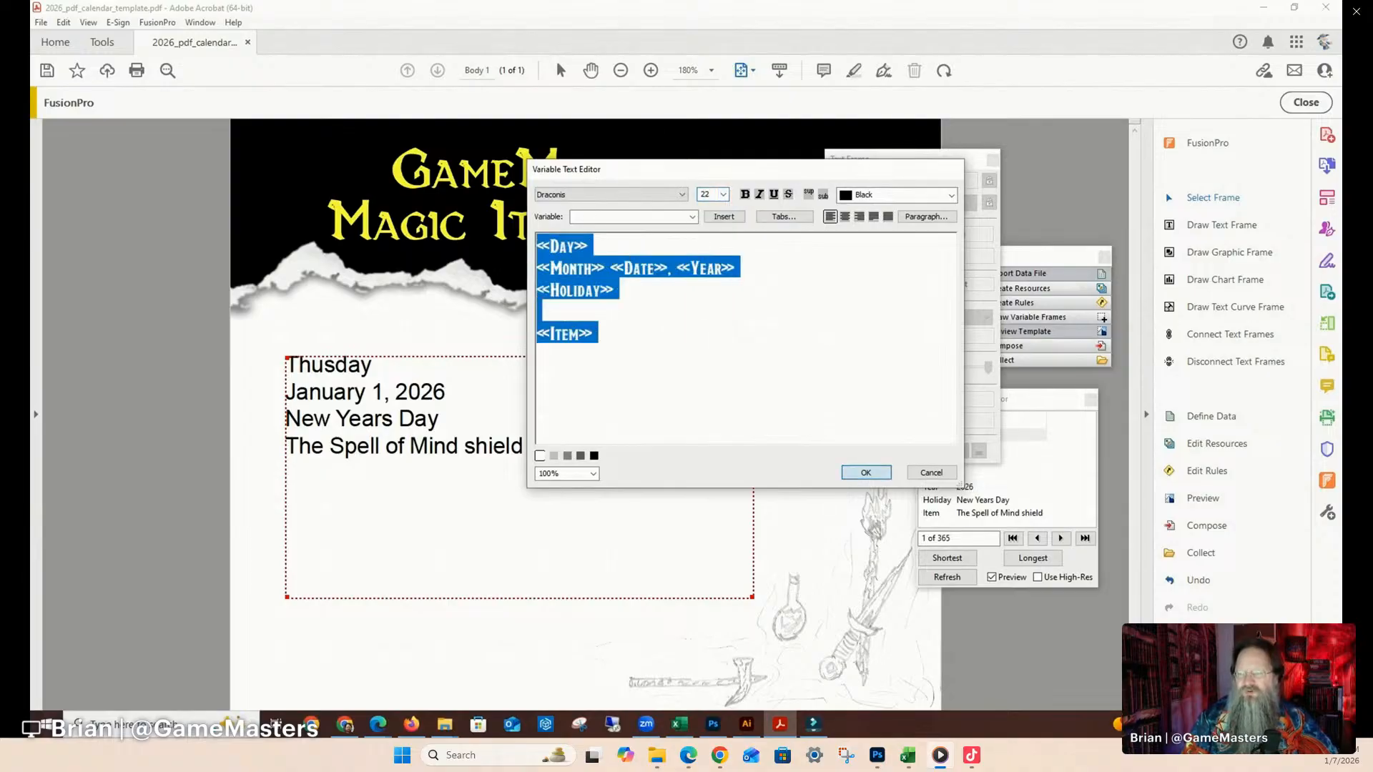
Apply the text frame's pending formatting, and reduce all of its variable text to size 18.
{"action": "key", "text": "Return"}
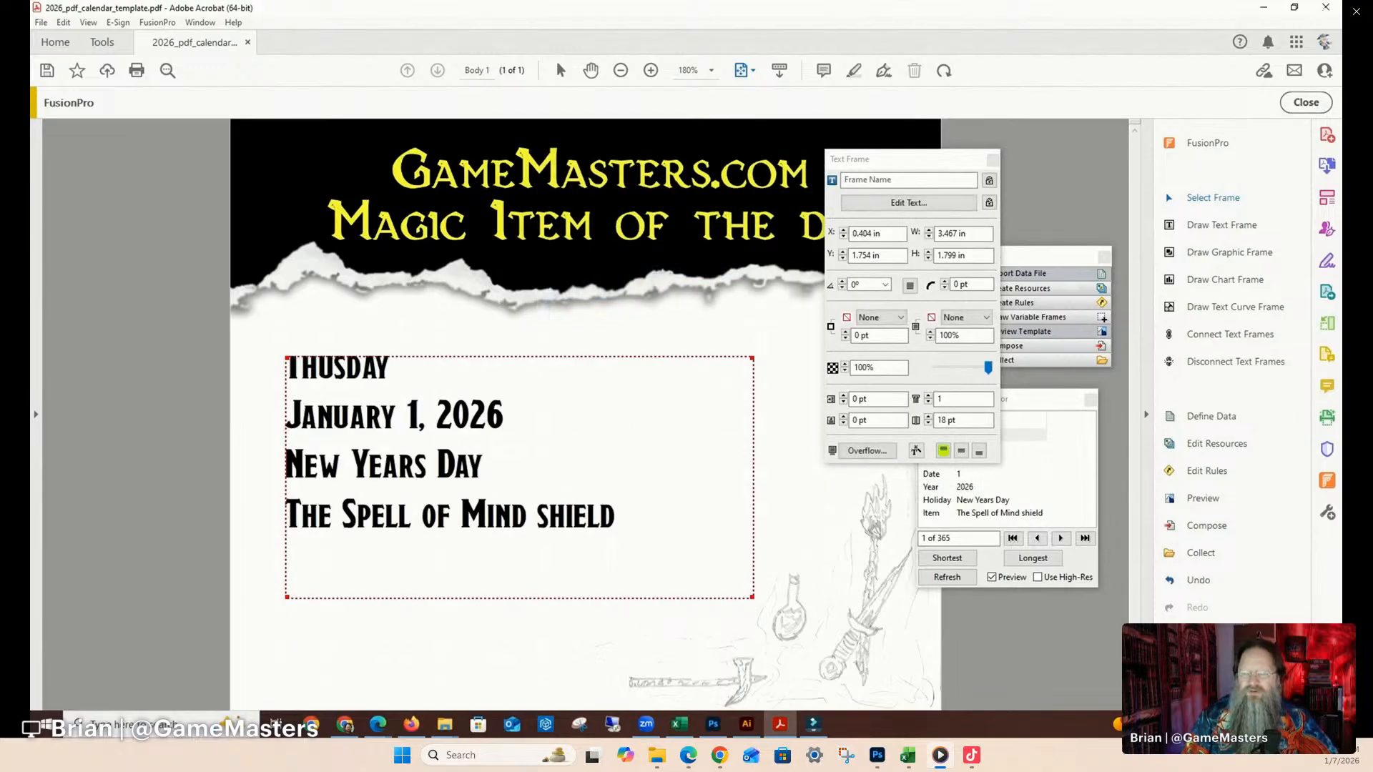
{"action": "left_click", "coordinate": [896, 203]}
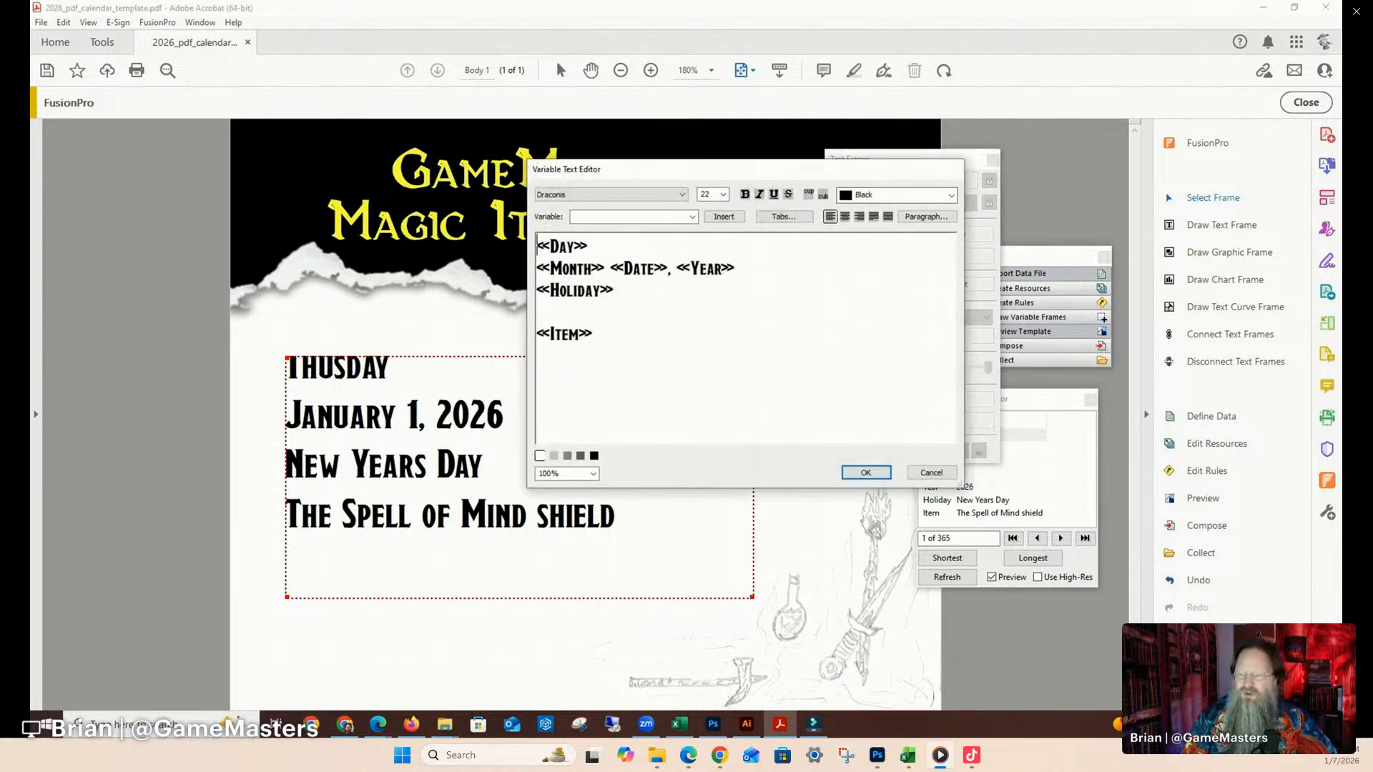
{"action": "key", "text": "ctrl+a"}
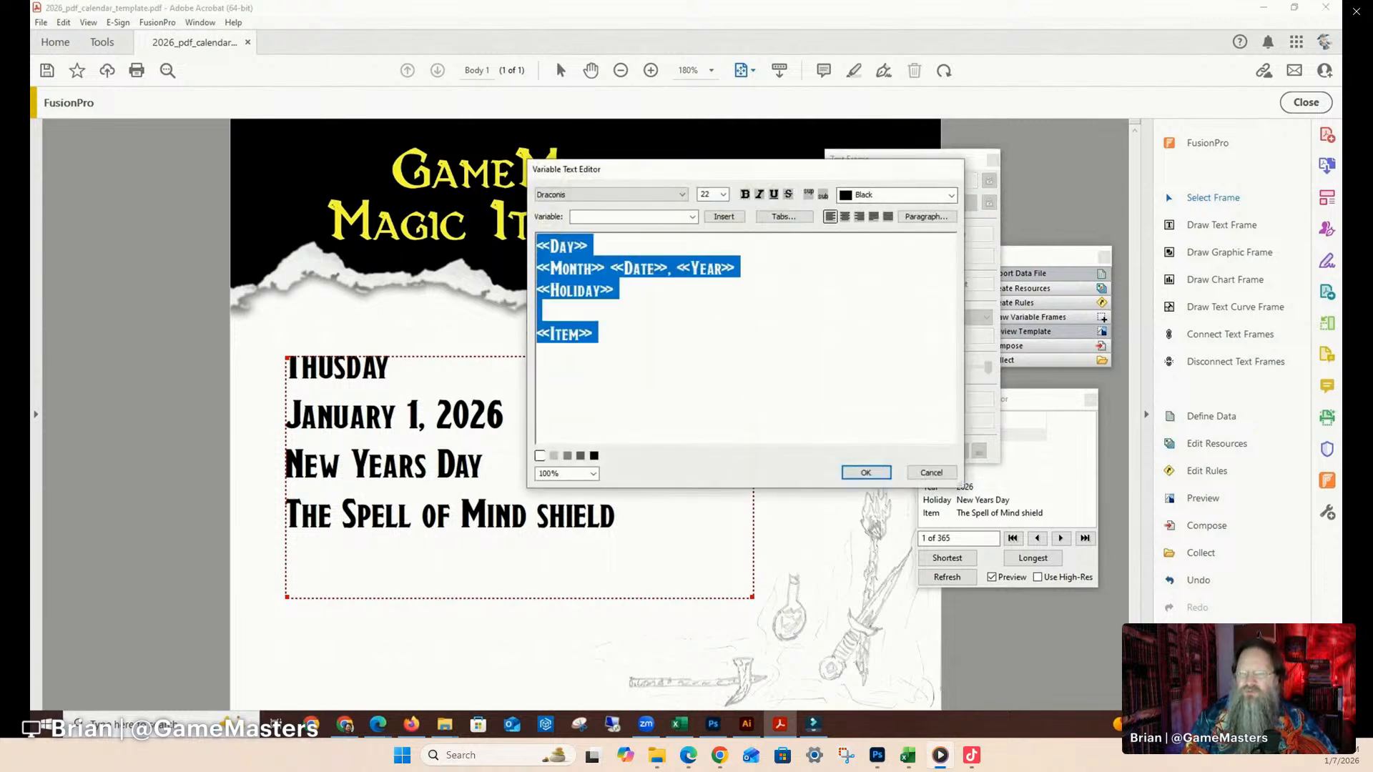
{"action": "key", "text": "ctrl+e"}
{"action": "key", "text": "ctrl+l"}
{"action": "left_click", "coordinate": [723, 195]}
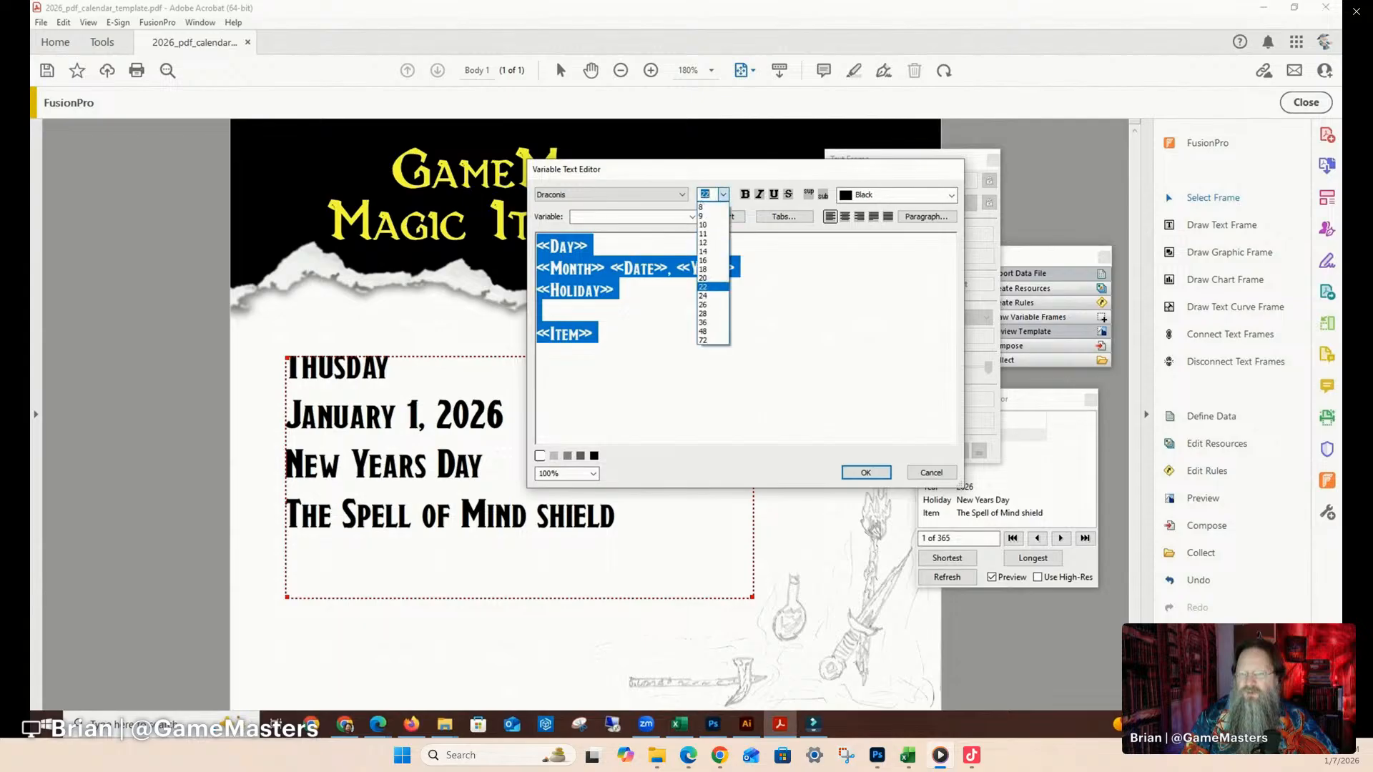
{"action": "left_click", "coordinate": [713, 268]}
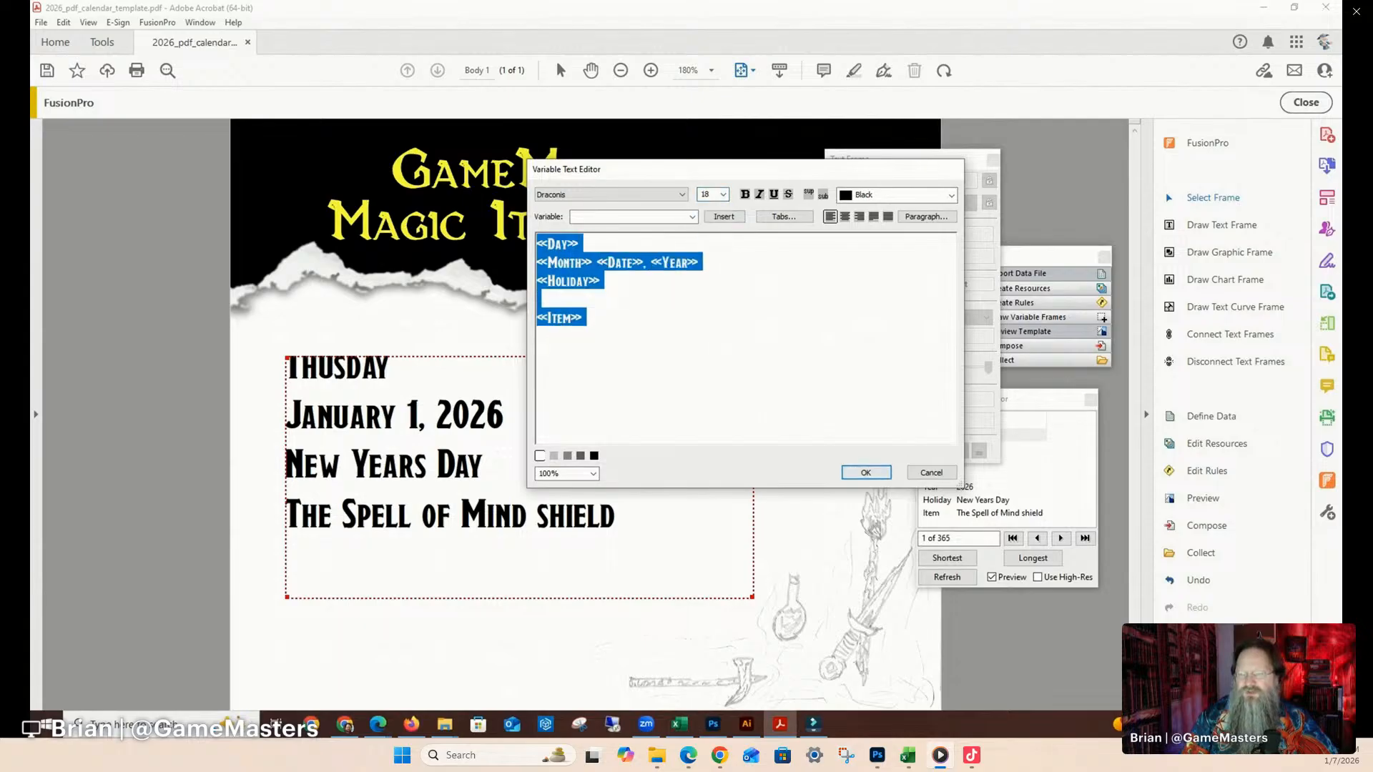
{"action": "left_click", "coordinate": [866, 473]}
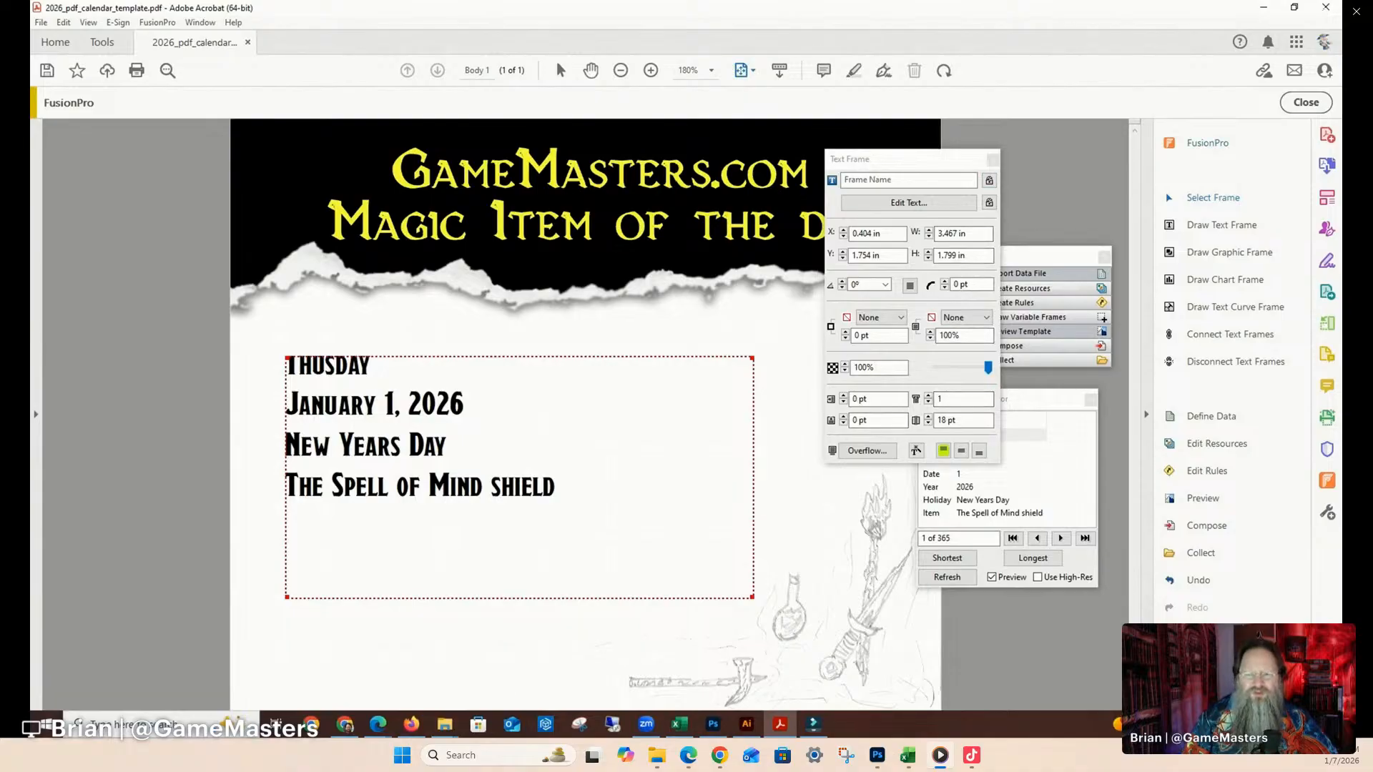
Move the merged text frame slightly down and to the right, to about X 0.571 in and Y 1.855 in.
{"action": "key", "text": "Escape"}
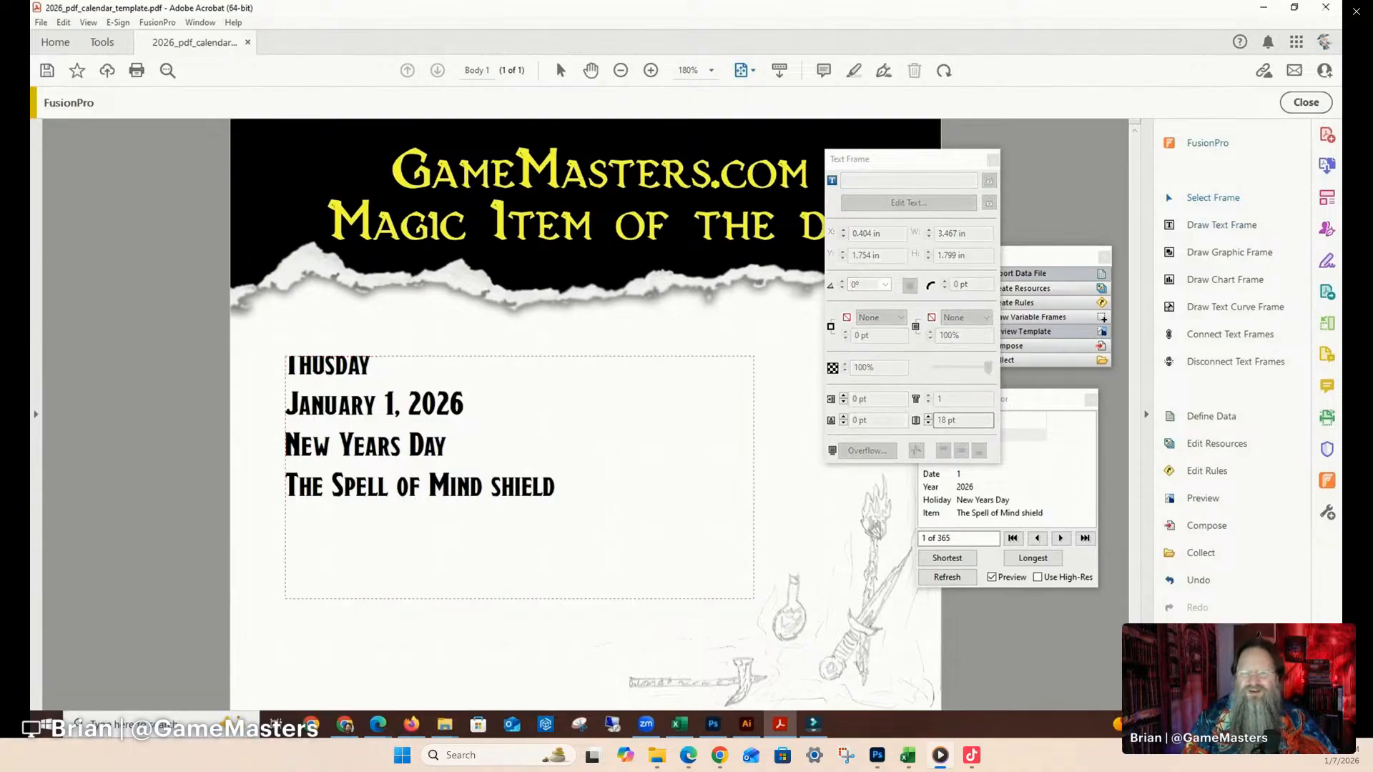
{"action": "left_click", "coordinate": [519, 477]}
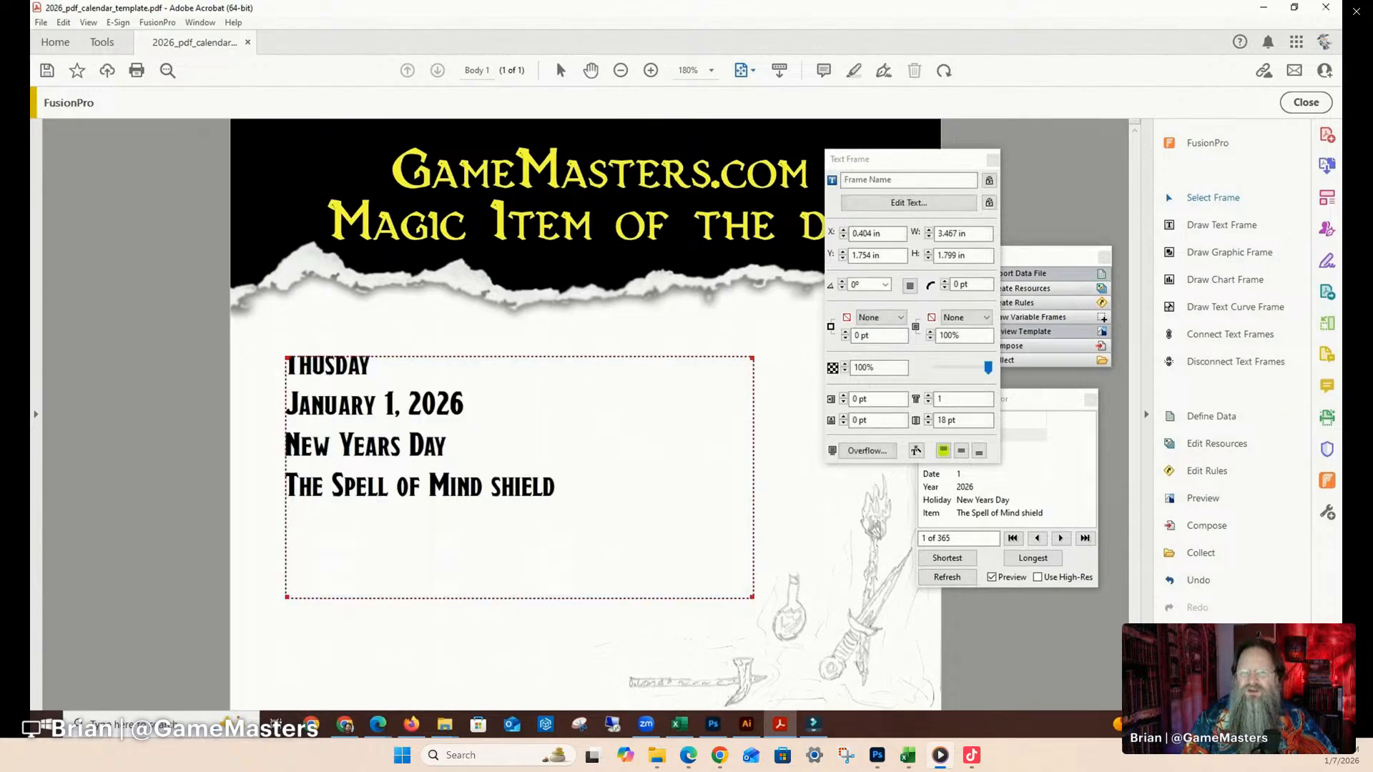
{"action": "left_click_drag", "start_coordinate": [519, 477], "coordinate": [542, 490]}
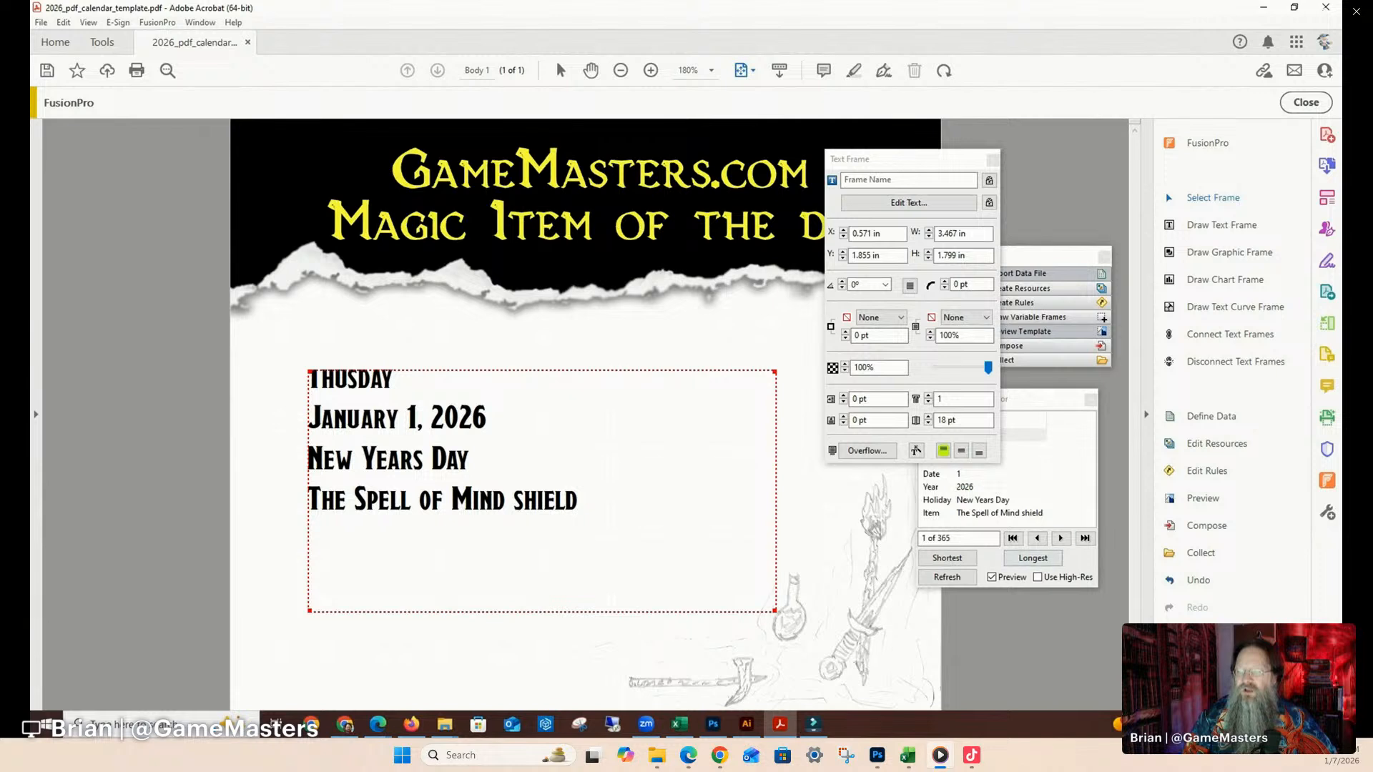
Preview the merged text for the calendar records following the first, up to at least record 7, and close the video playback.
{"action": "left_click", "coordinate": [1060, 538]}
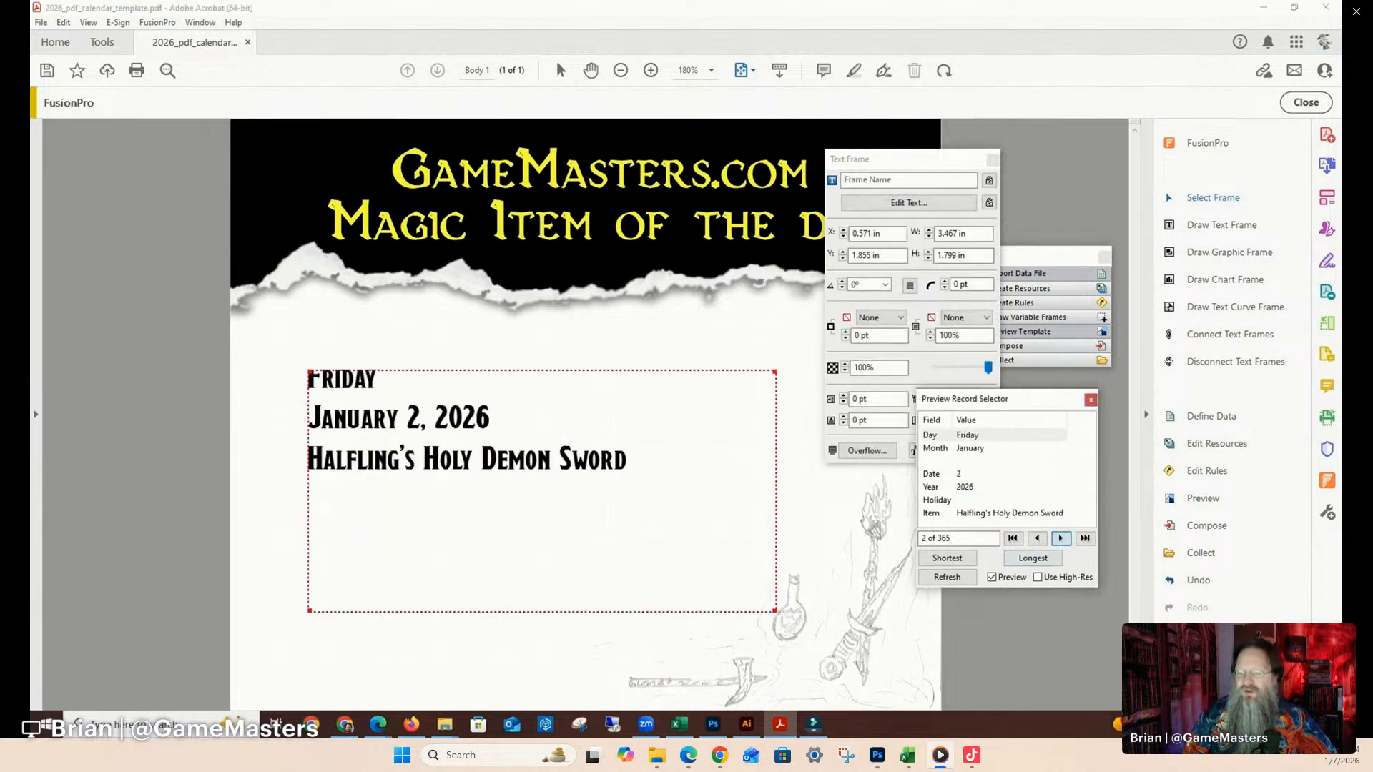
{"action": "left_click", "coordinate": [1061, 537]}
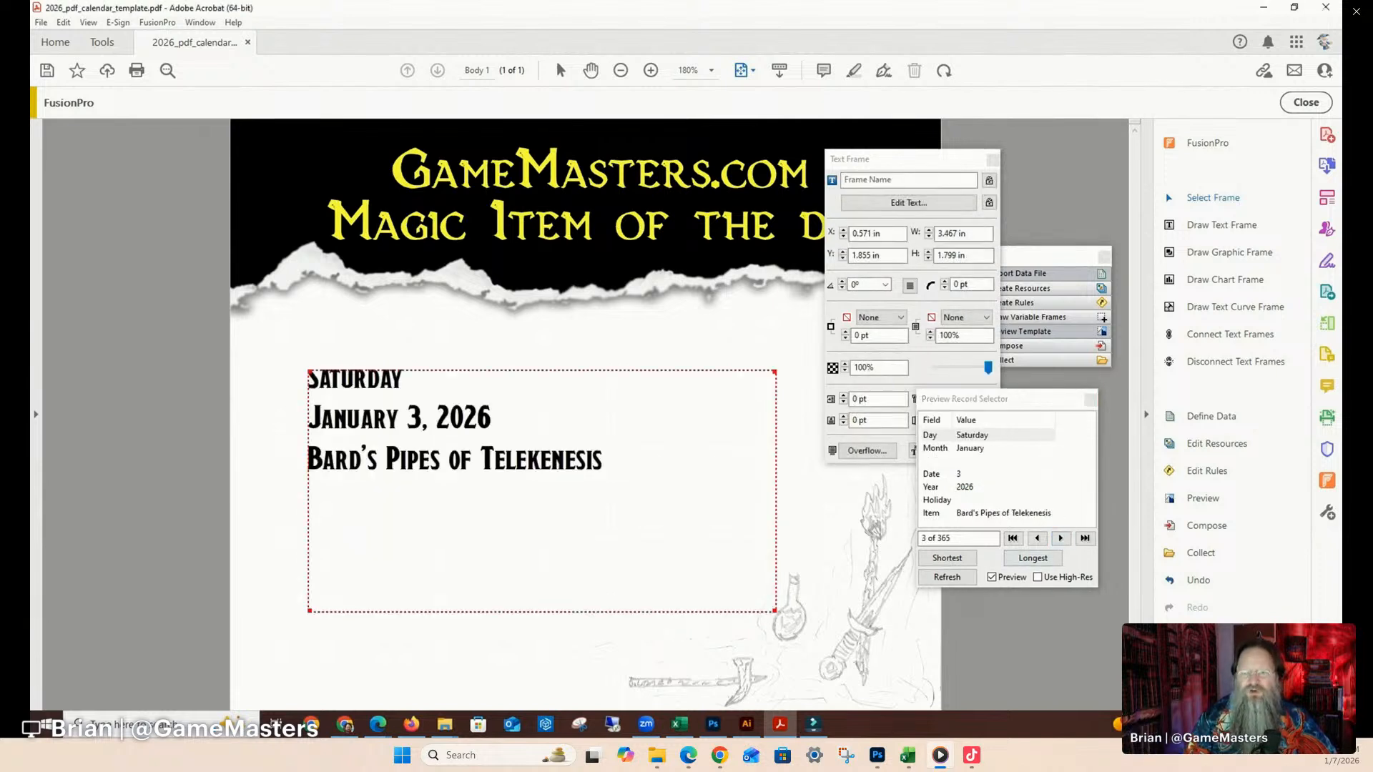
{"action": "left_click", "coordinate": [908, 203]}
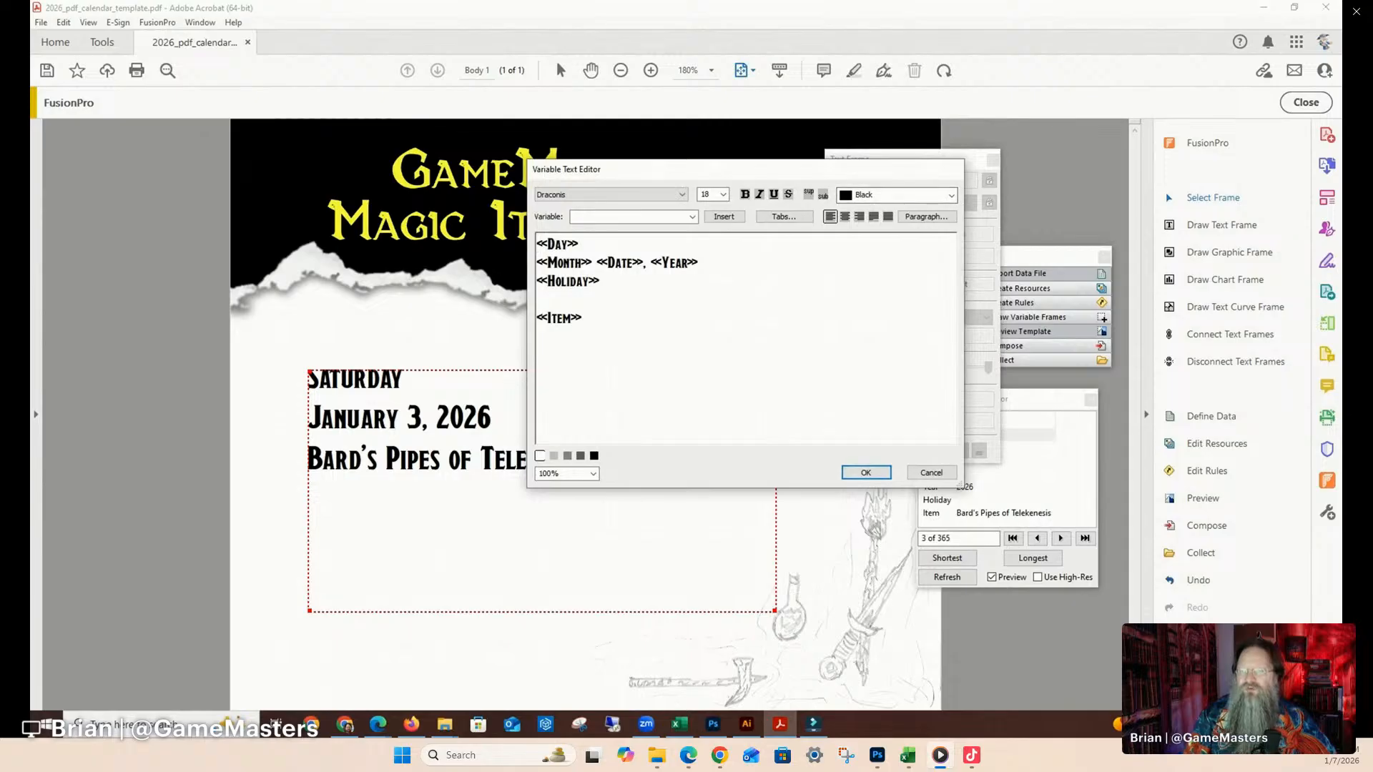
{"action": "left_click", "coordinate": [931, 473]}
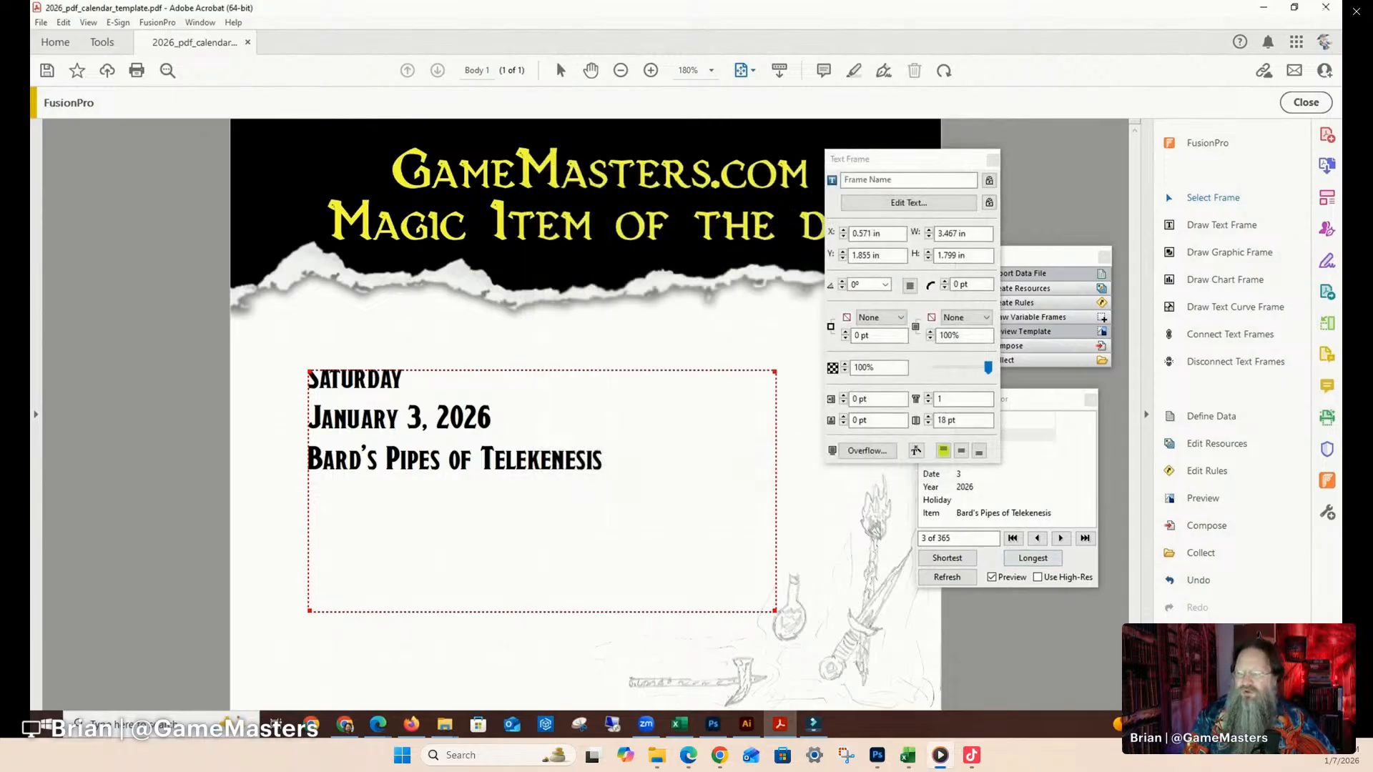
{"action": "left_click", "coordinate": [1061, 538]}
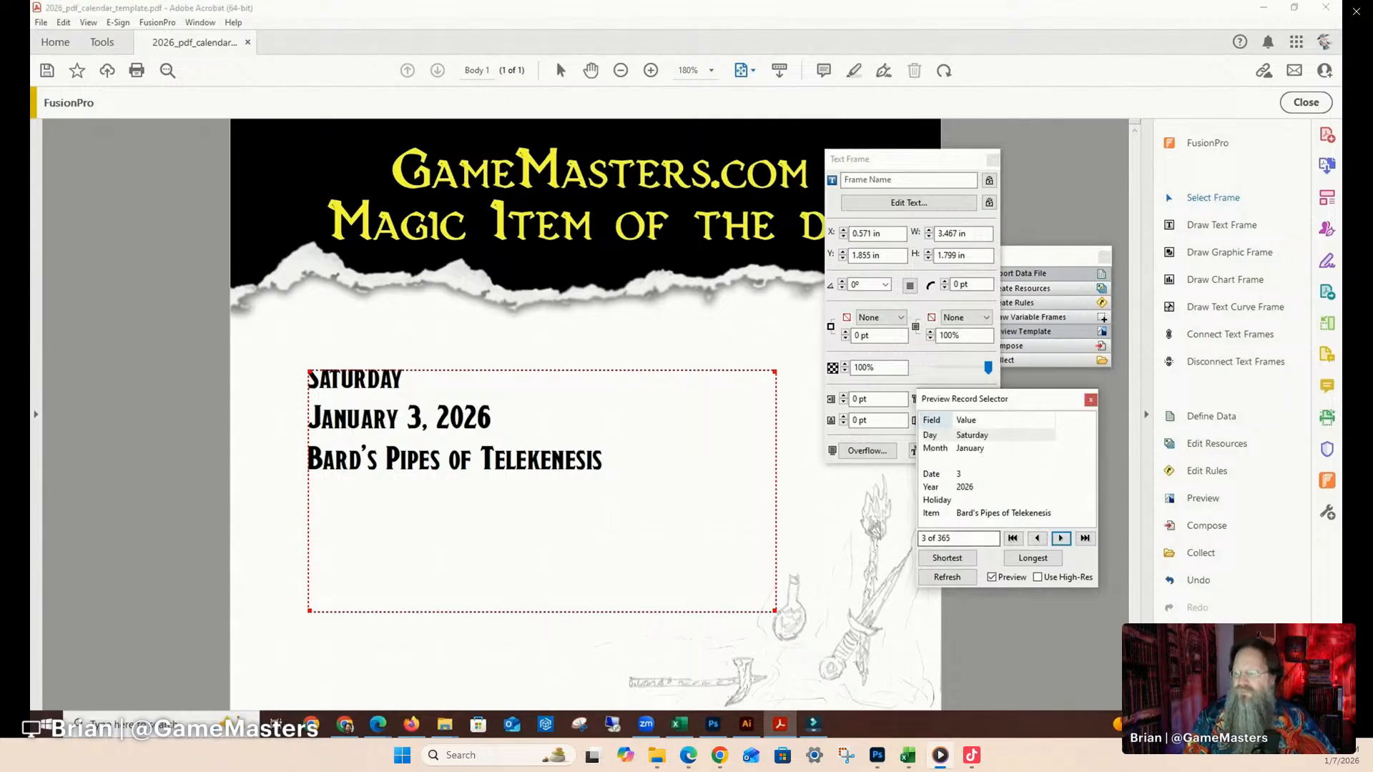
{"action": "left_click", "coordinate": [1061, 538]}
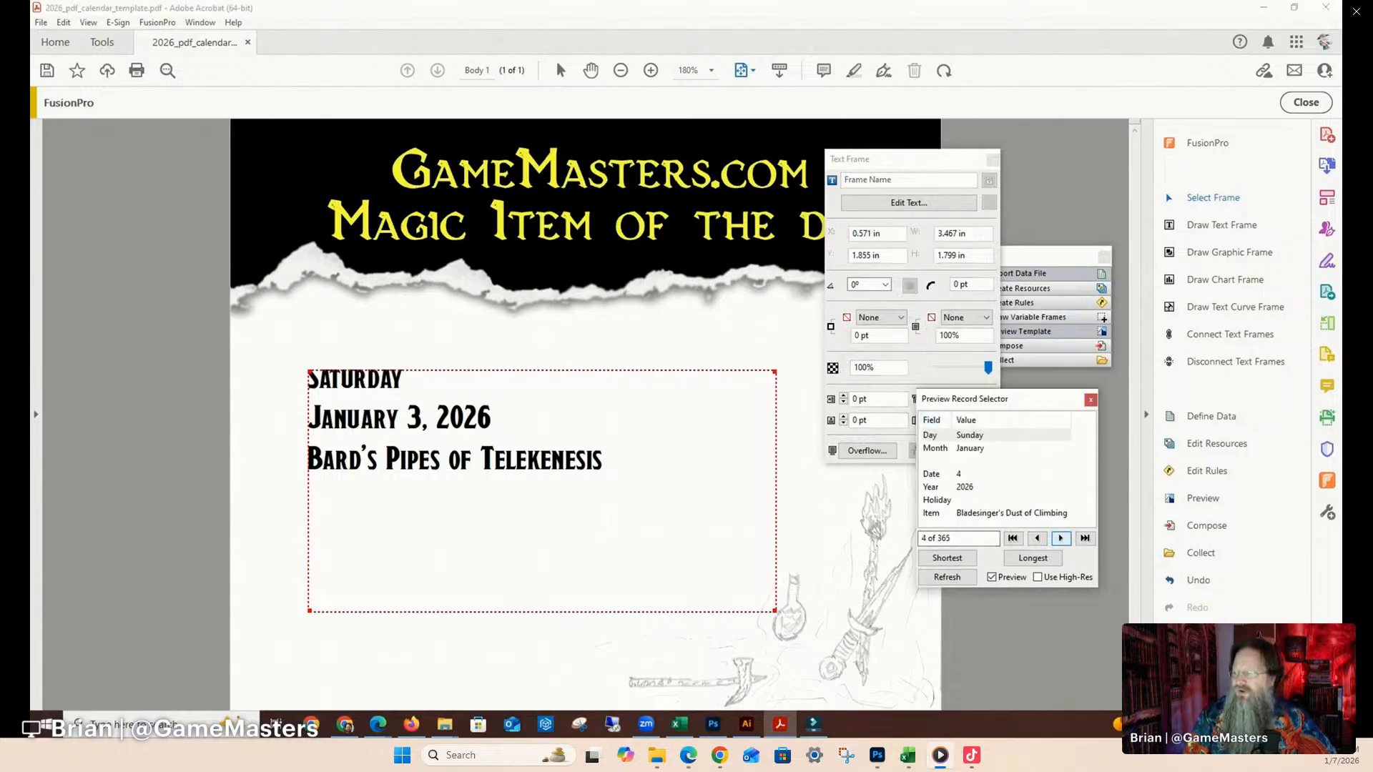
{"action": "left_click", "coordinate": [1061, 538]}
{"action": "left_click", "coordinate": [1061, 538]}
{"action": "left_click", "coordinate": [1062, 538]}
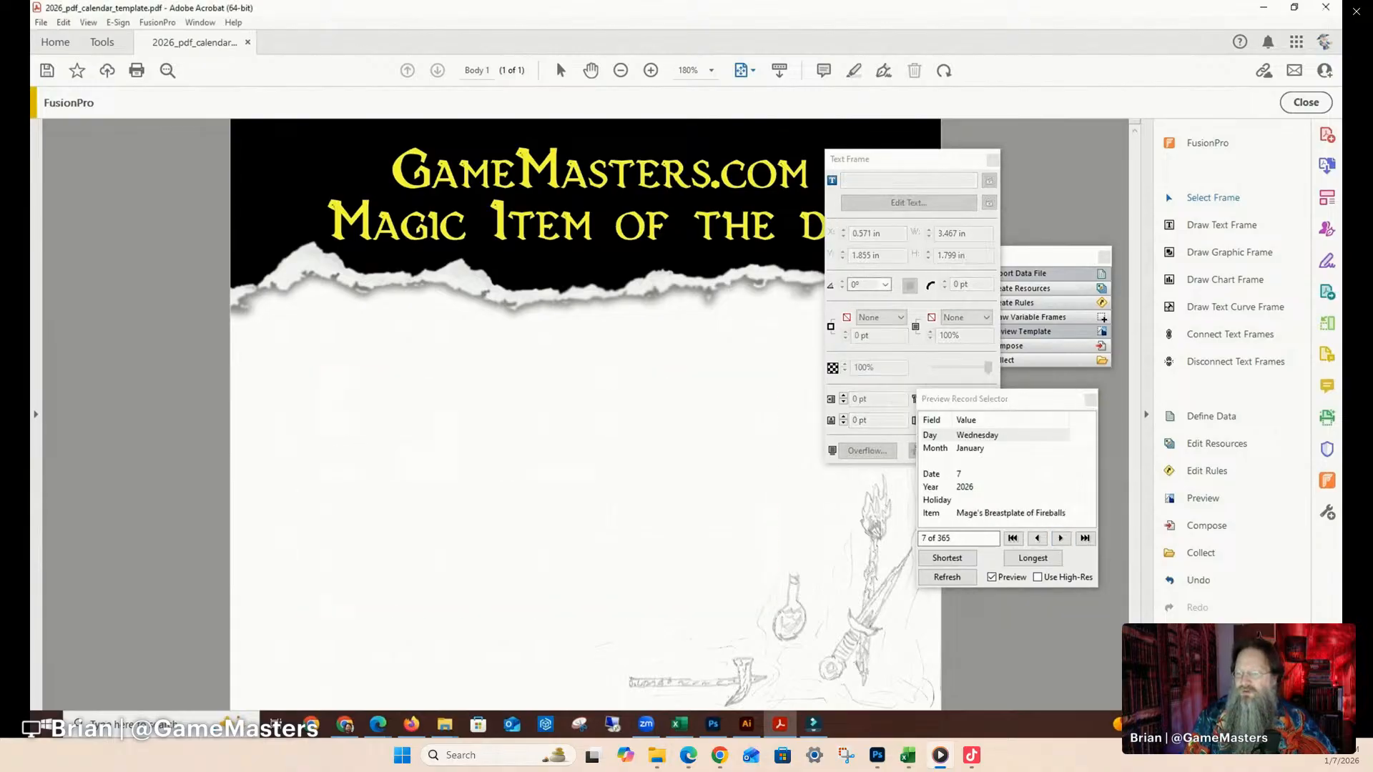
{"action": "left_click", "coordinate": [1061, 538]}
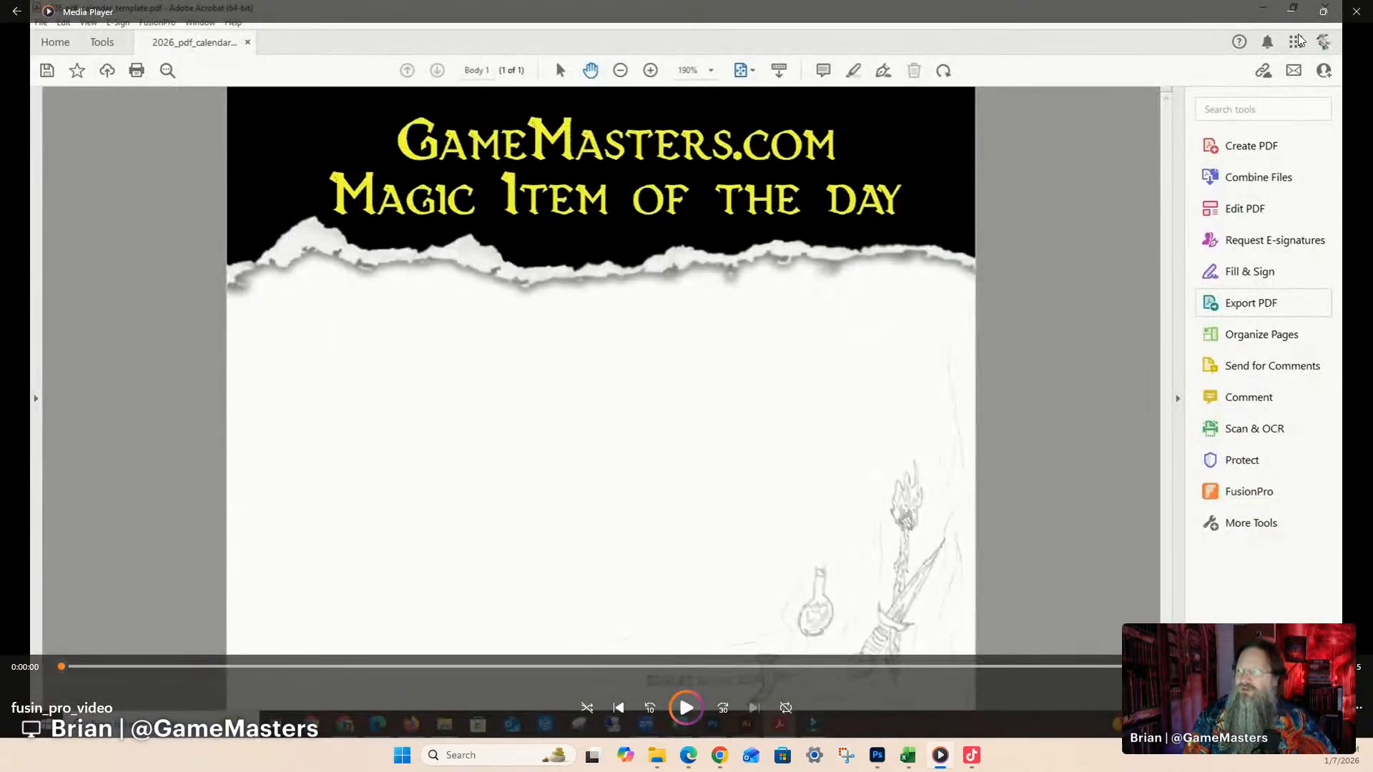
{"action": "left_click", "coordinate": [1353, 12]}
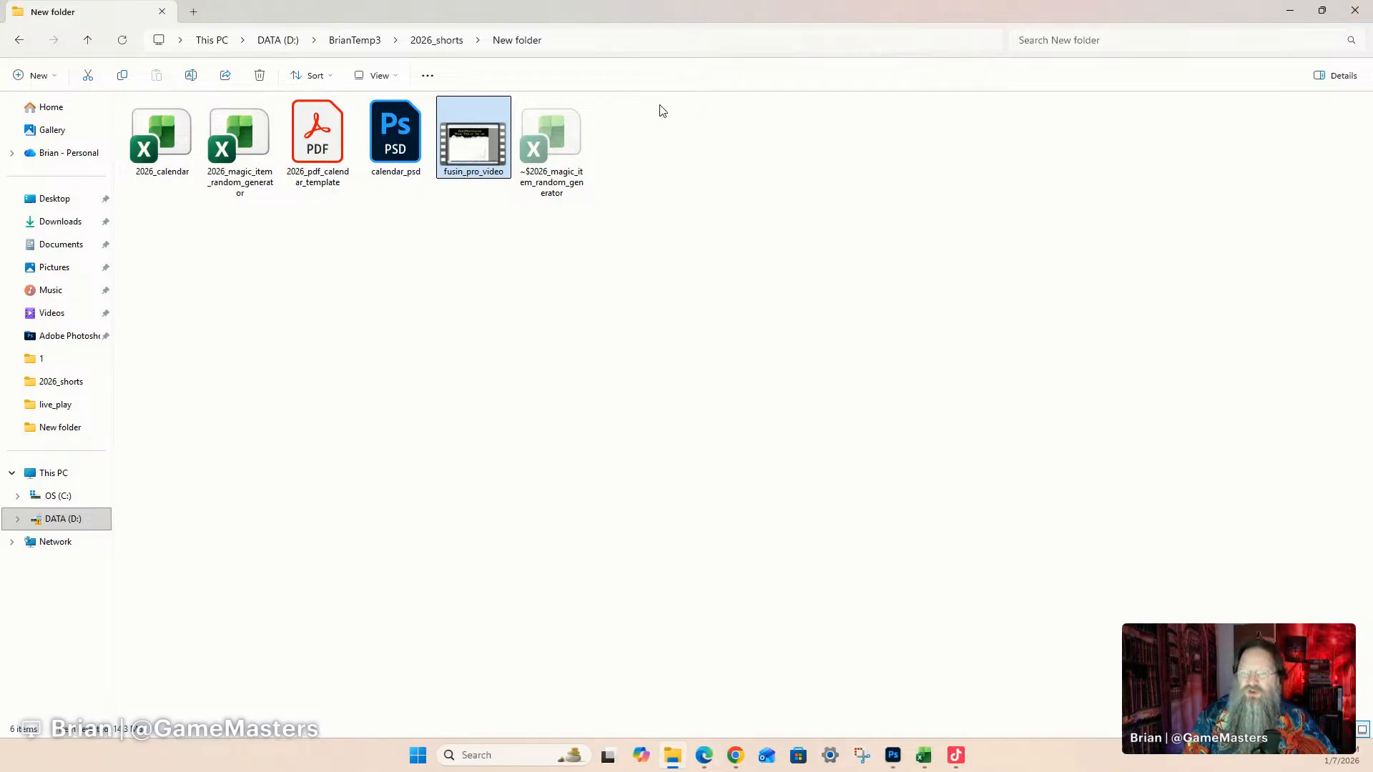
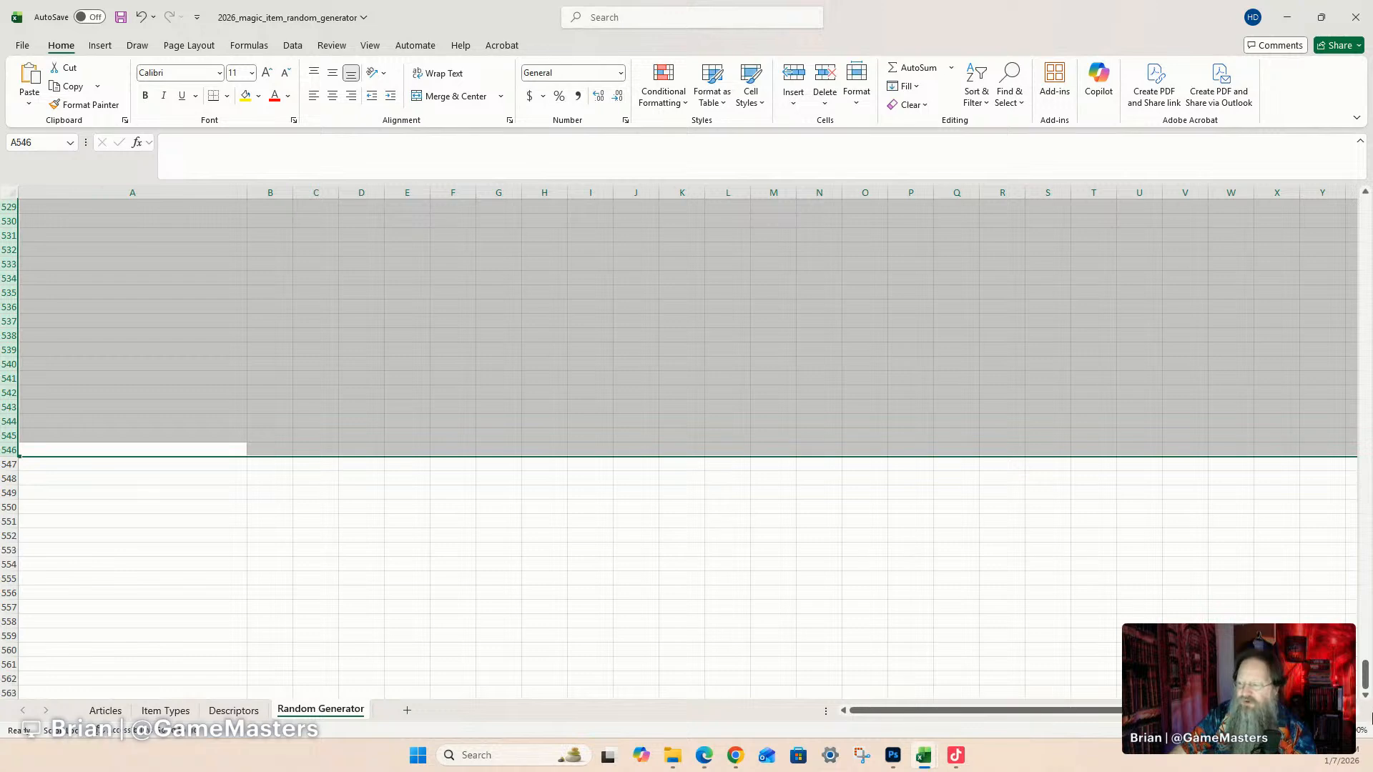
Review the generated names on the Random Generator sheet and the word list on the Articles sheet from their first rows.
{"action": "left_click_drag", "start_coordinate": [1365, 674], "coordinate": [1365, 209]}
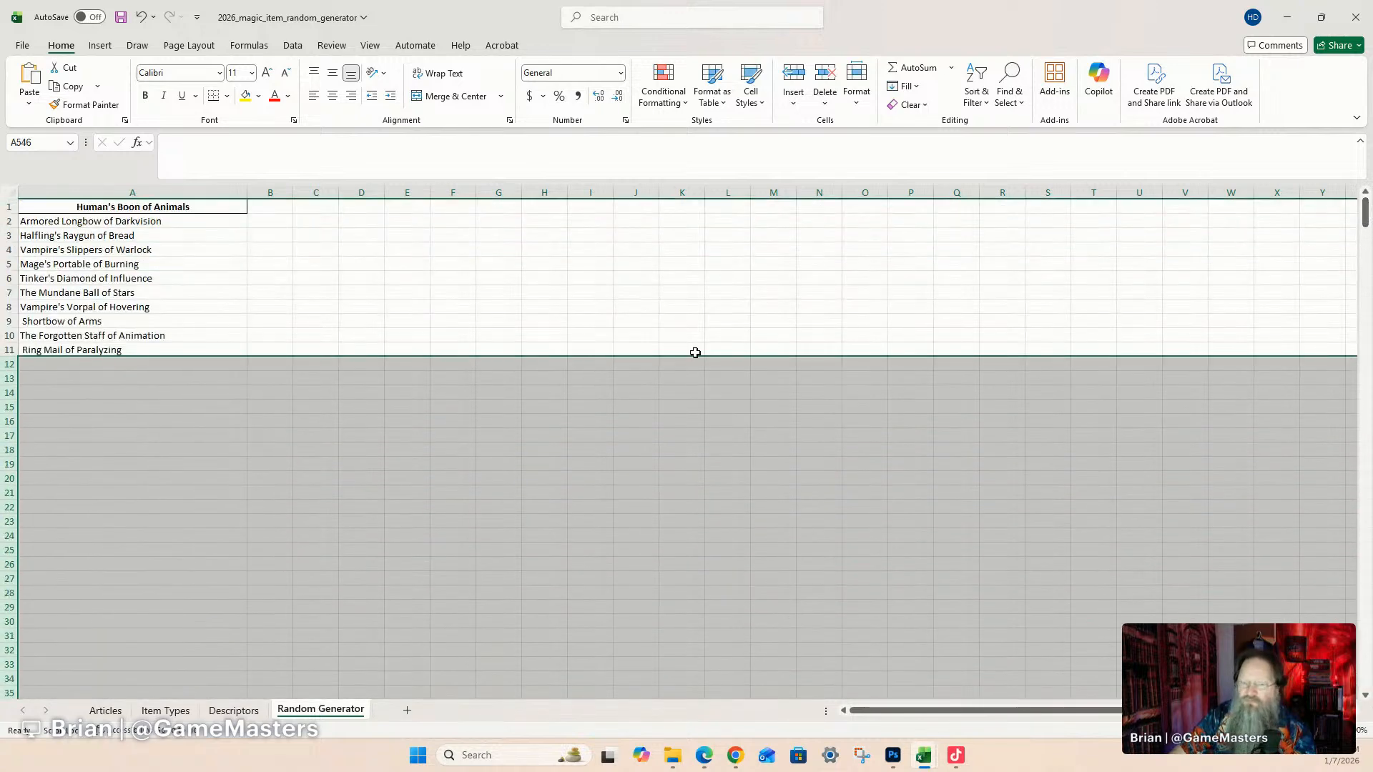
{"action": "left_click", "coordinate": [57, 365]}
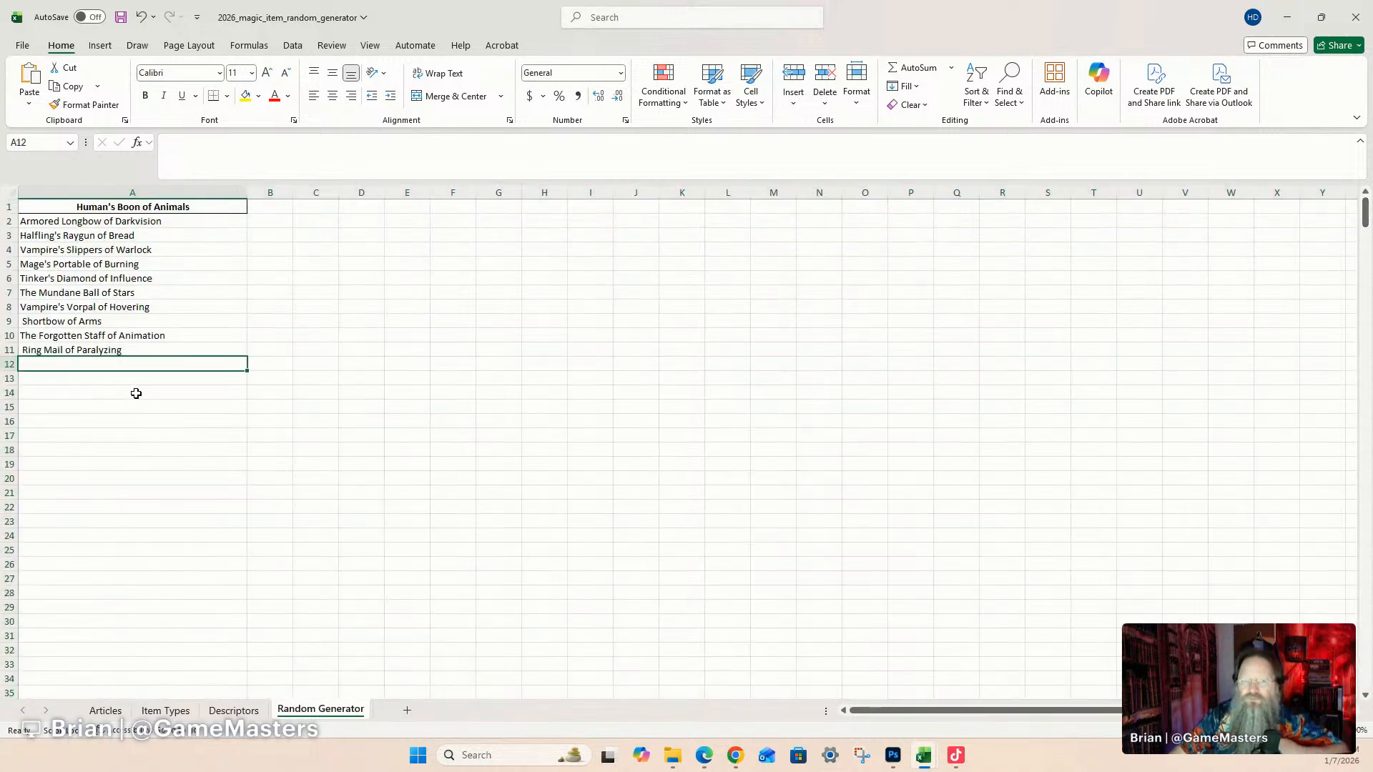
{"action": "left_click", "coordinate": [105, 710]}
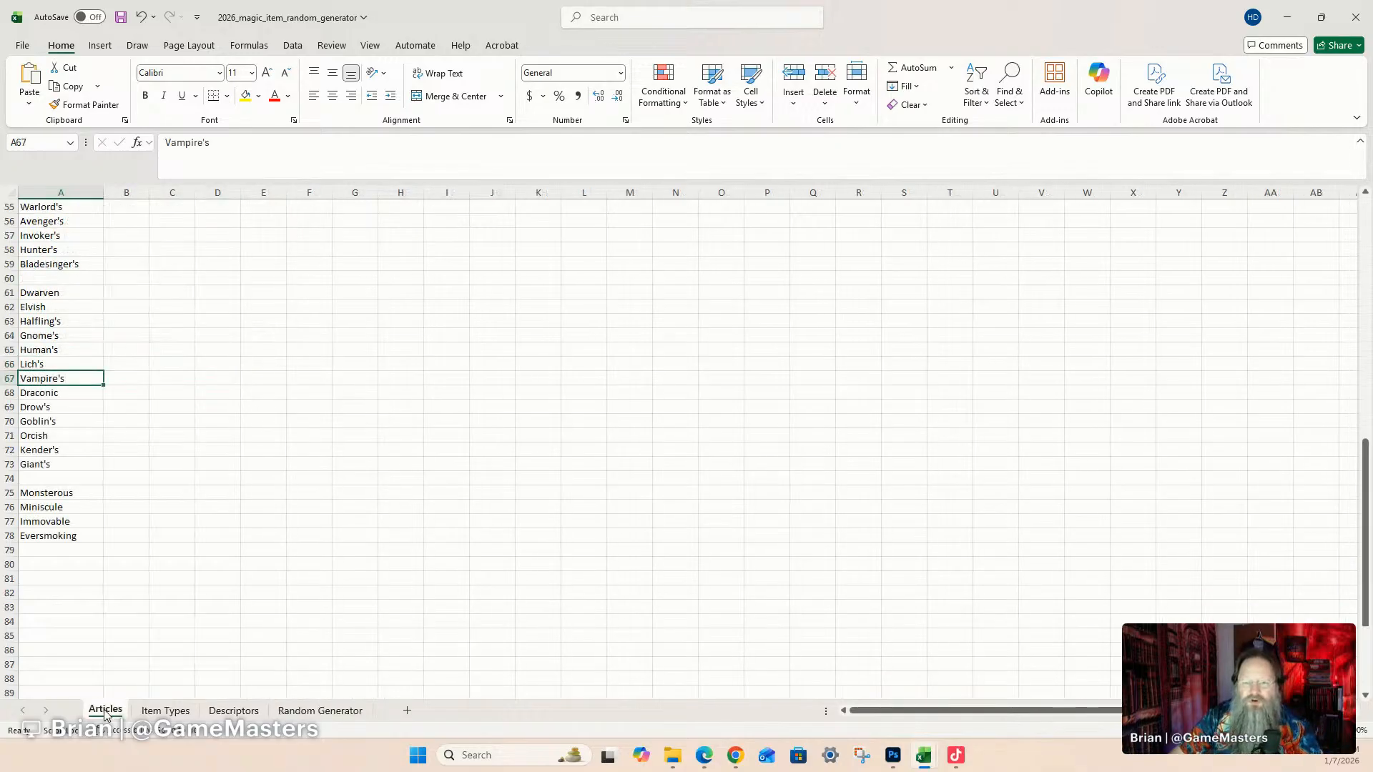
{"action": "left_click_drag", "start_coordinate": [1367, 670], "coordinate": [1366, 215]}
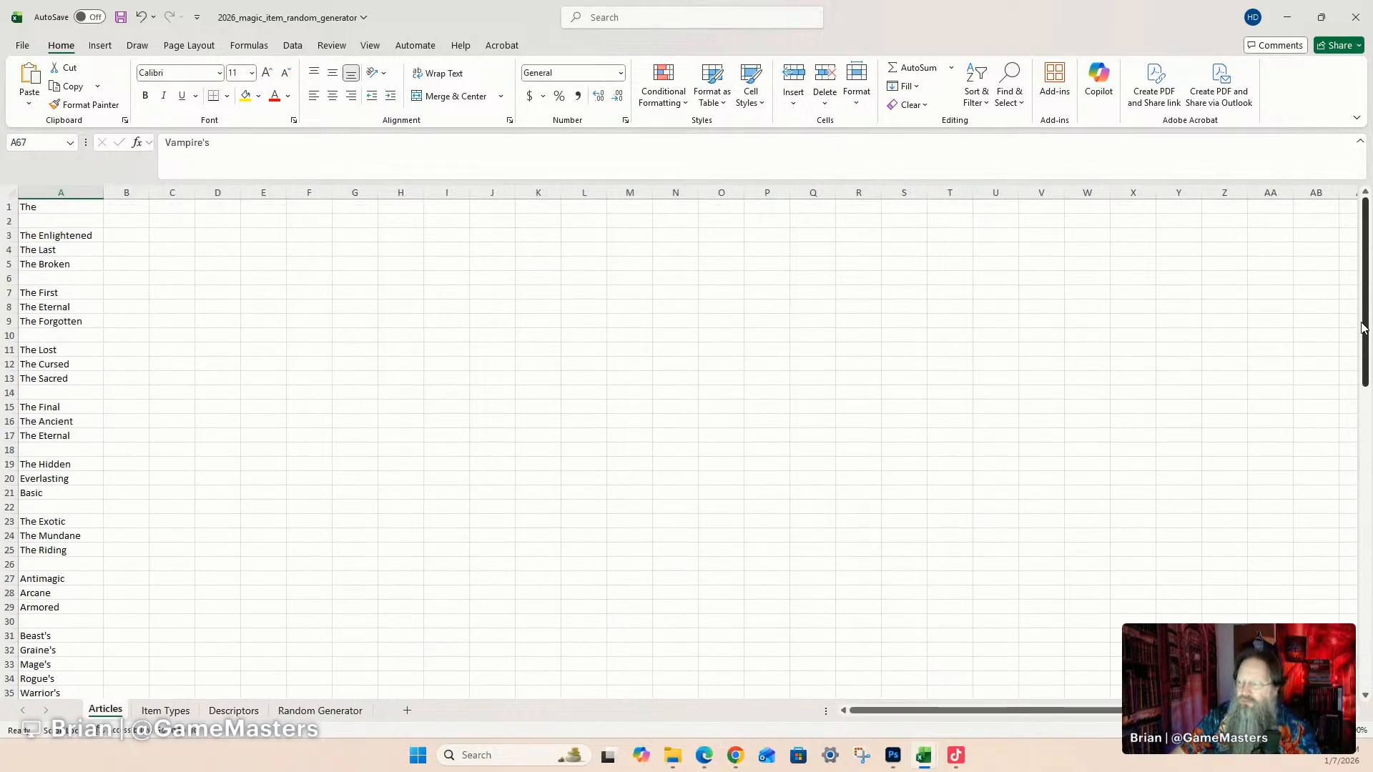
{"action": "left_click", "coordinate": [28, 221]}
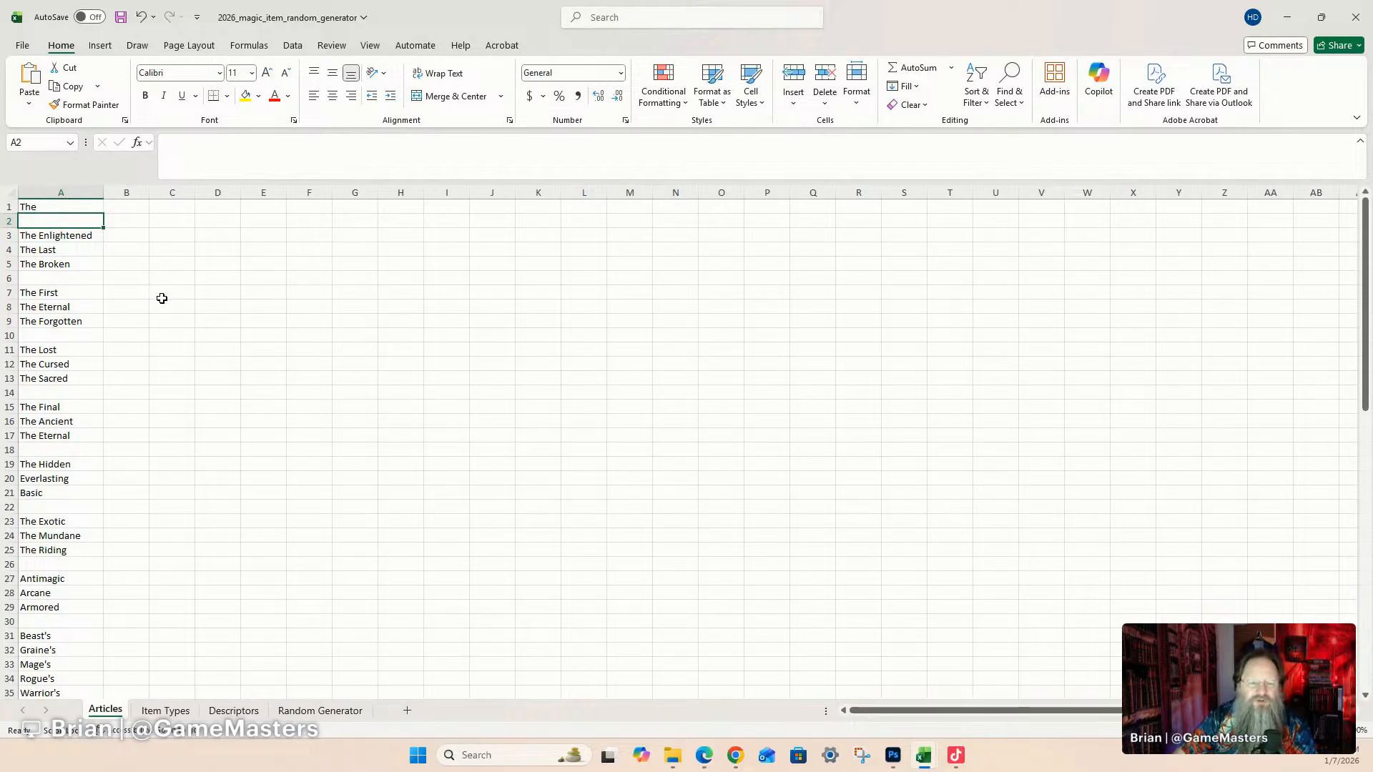
Add "Illieractcy", "Gout" and "Fright" to the end of the Descriptors list in cells A136 to A138.
{"action": "left_click", "coordinate": [249, 717]}
{"action": "key", "text": "Down"}
{"action": "key", "text": "Down"}
{"action": "key", "text": "Down"}
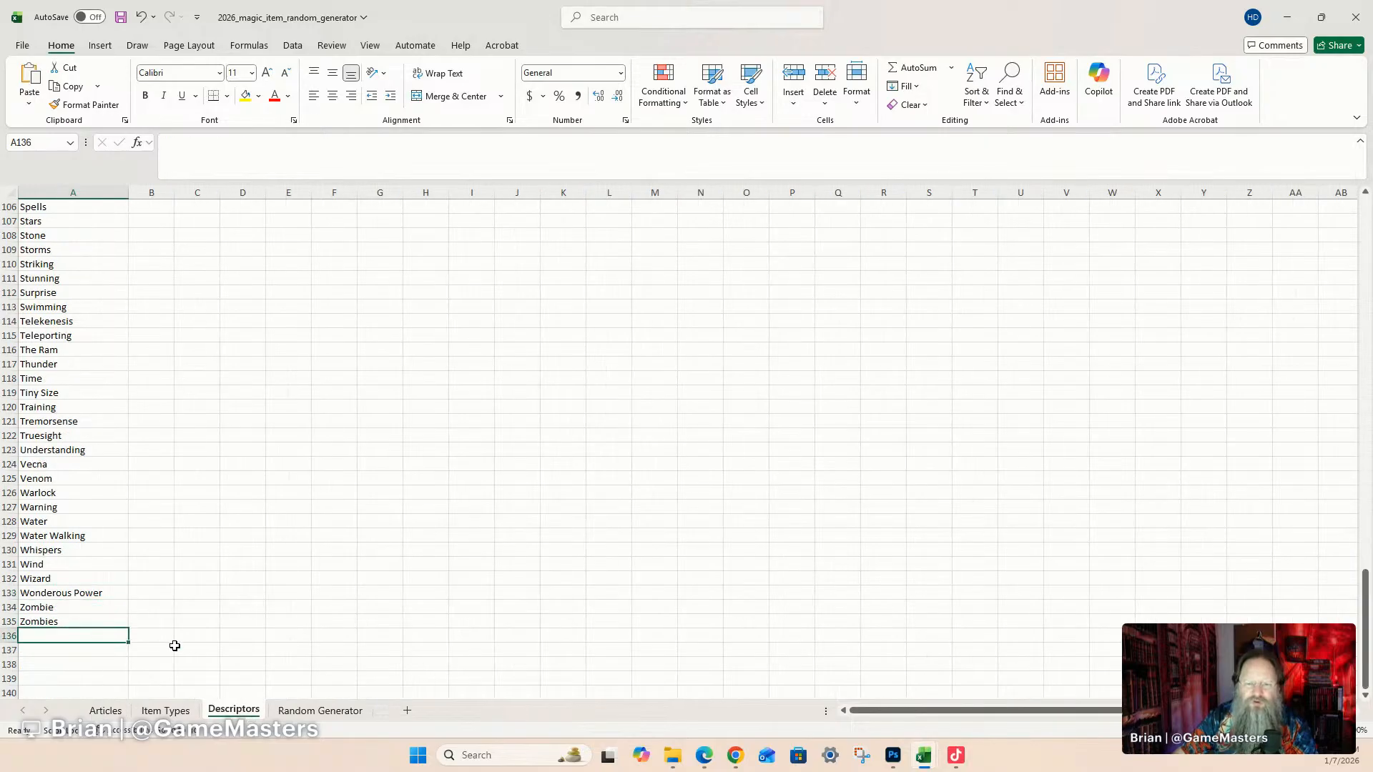
{"action": "type", "text": "I"}
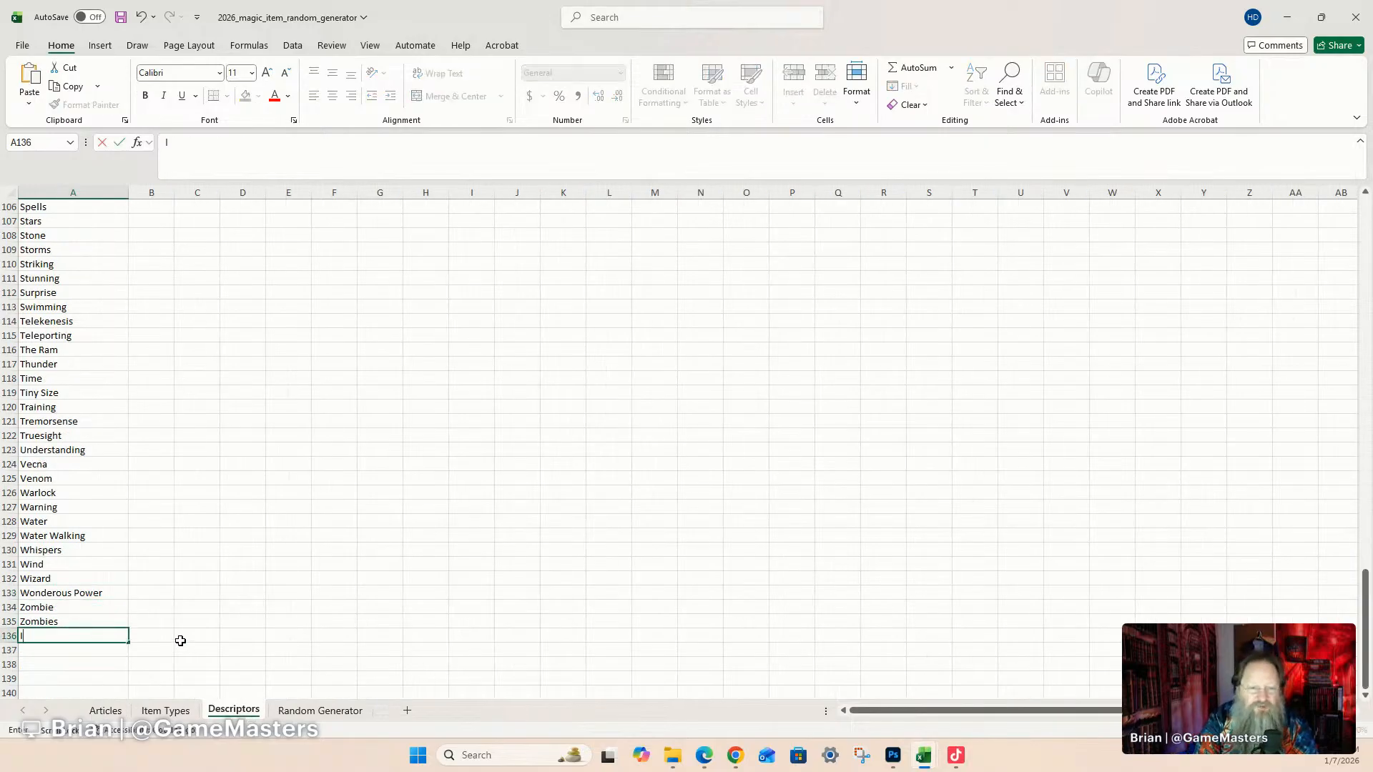
{"action": "type", "text": "lliera"}
{"action": "key", "text": "BackSpace"}
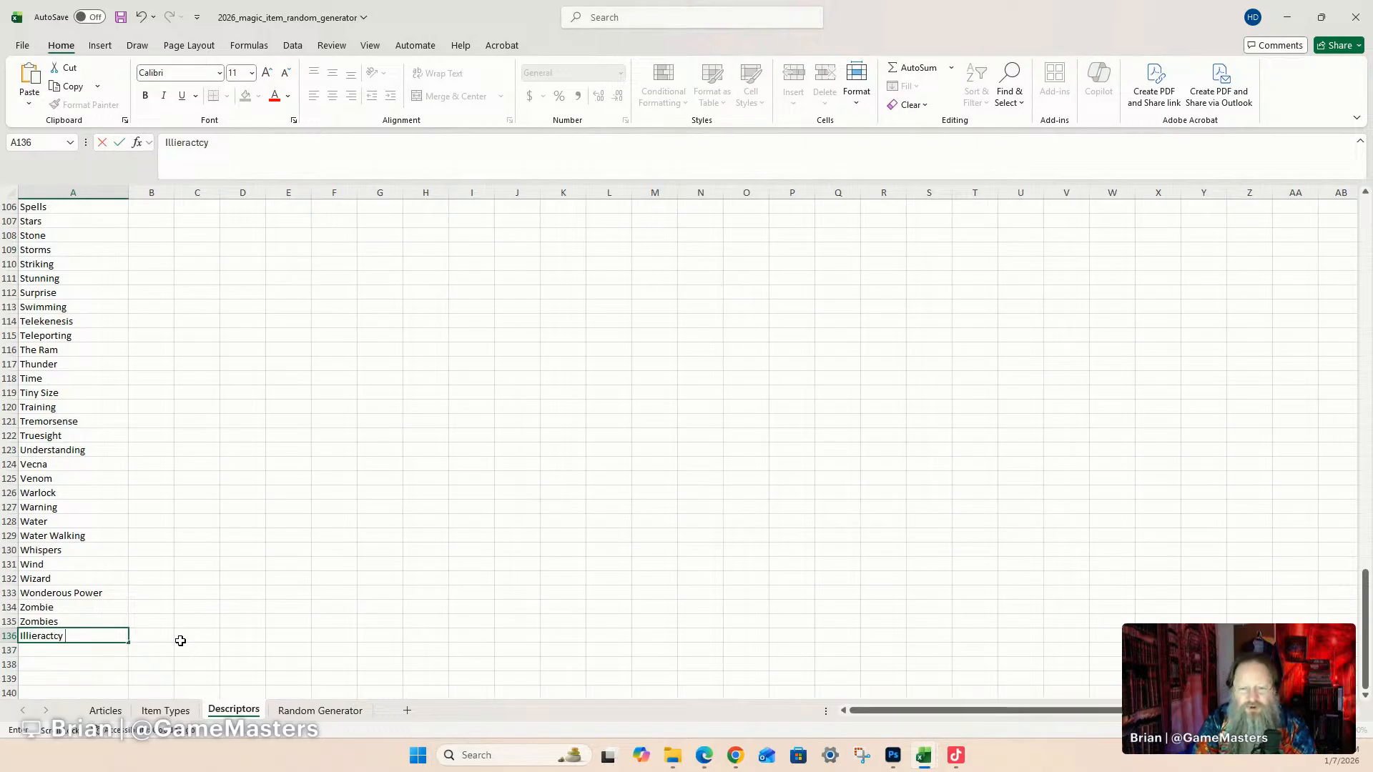
{"action": "left_click", "coordinate": [87, 655]}
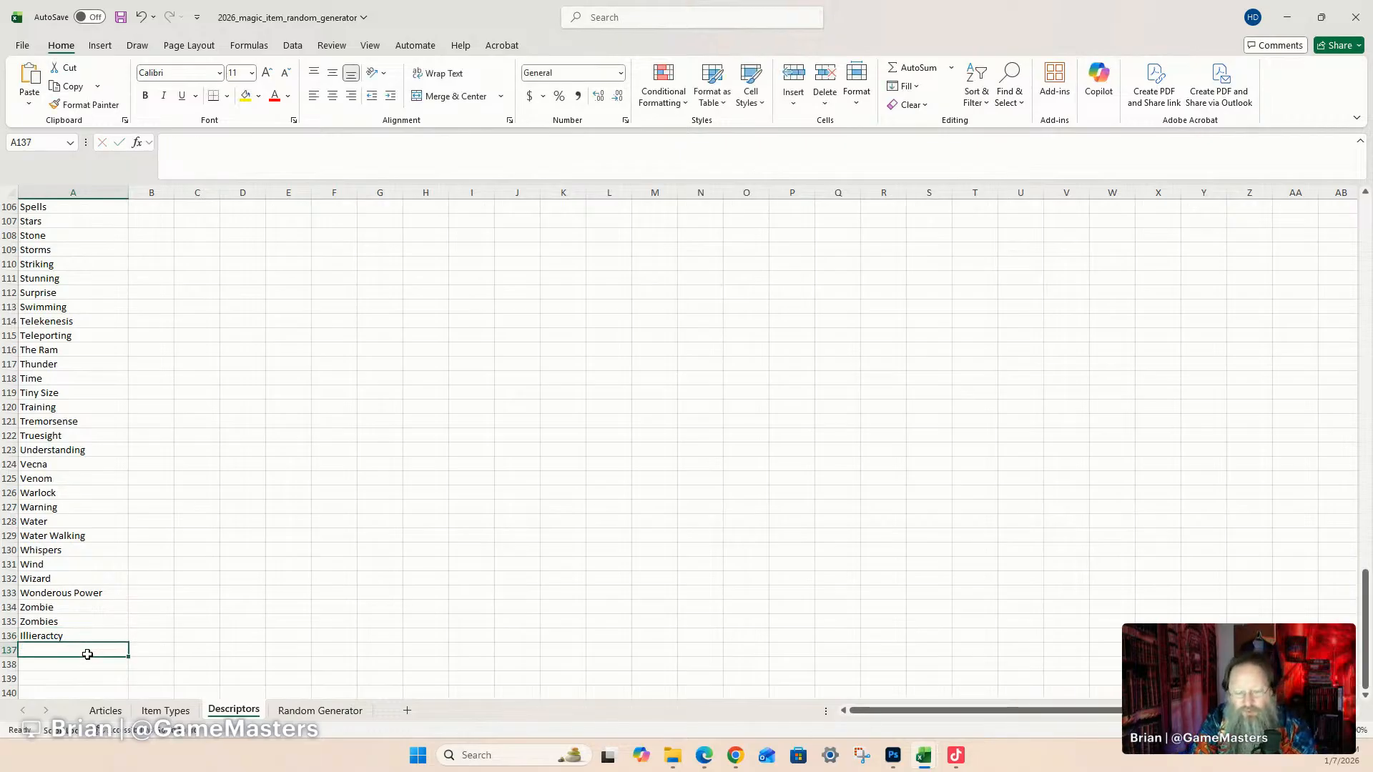
{"action": "type", "text": "Gout"}
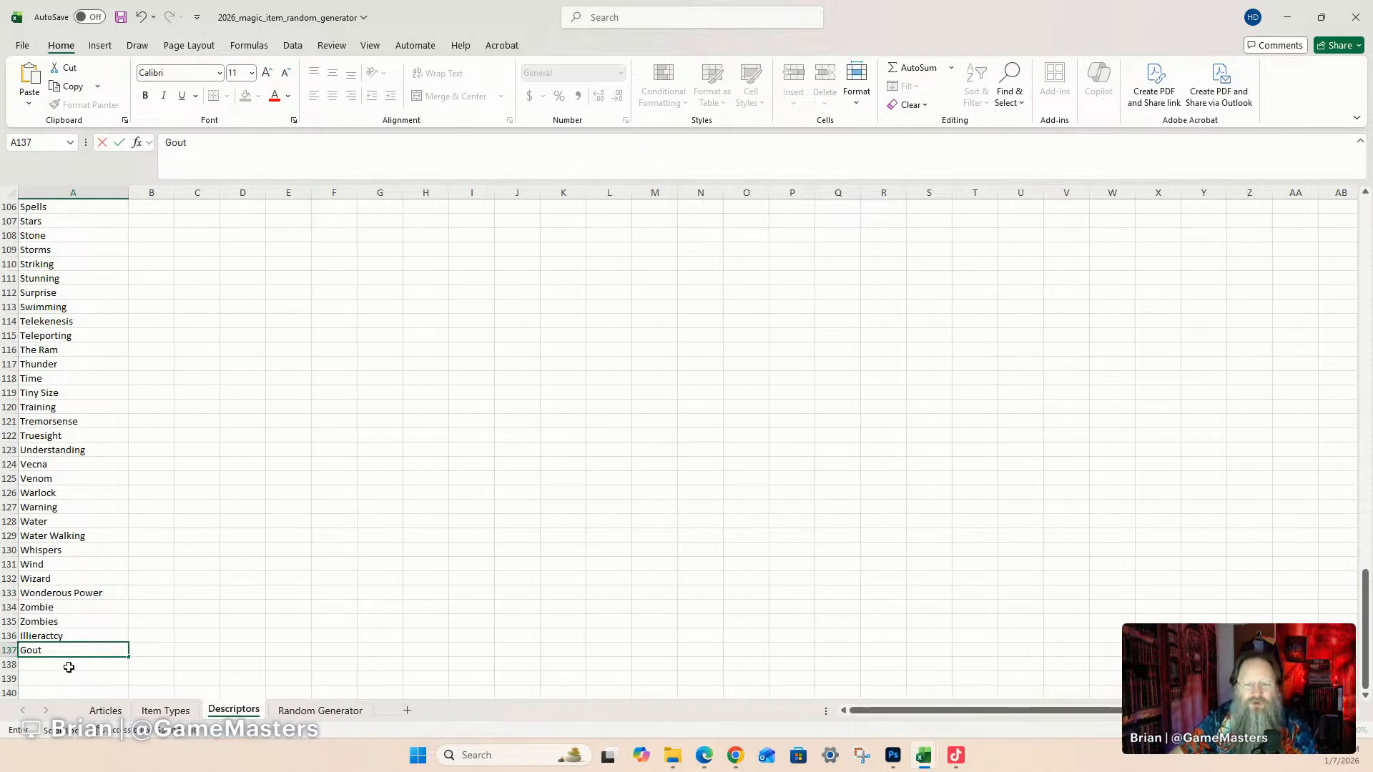
{"action": "left_click", "coordinate": [68, 667]}
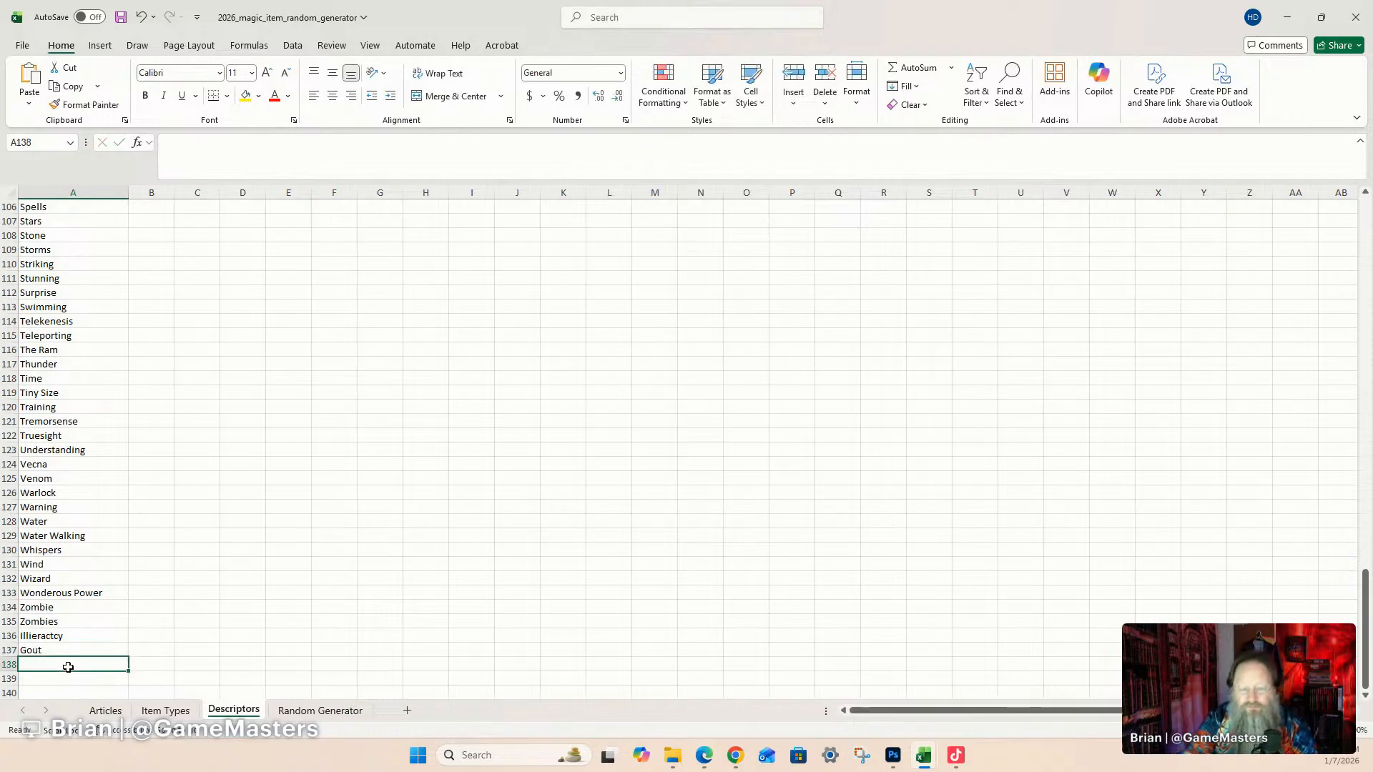
{"action": "type", "text": "Fright"}
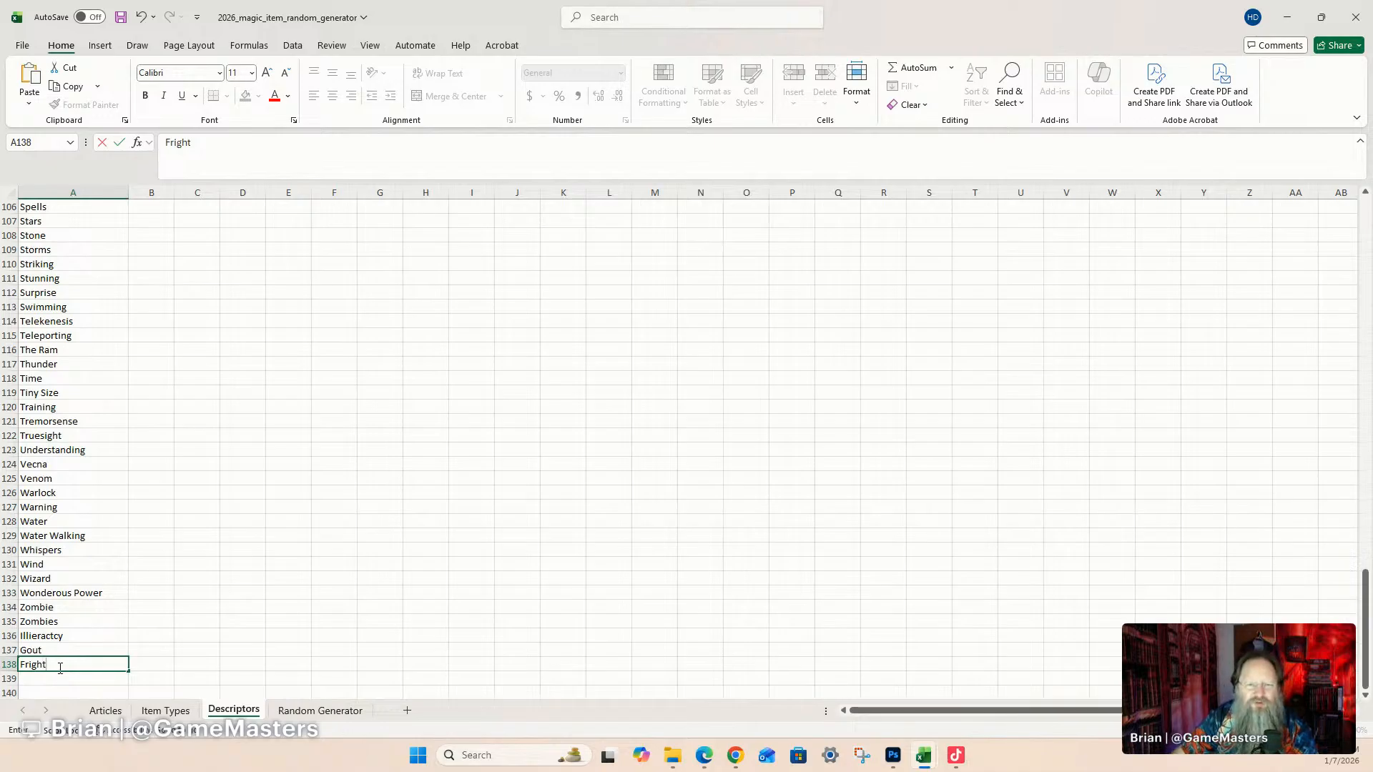
Add "boomstick" to the end of the Item Types list in cell A186.
{"action": "left_click", "coordinate": [166, 710]}
{"action": "scroll", "coordinate": [75, 532], "scroll_direction": "down", "scroll_amount": 16}
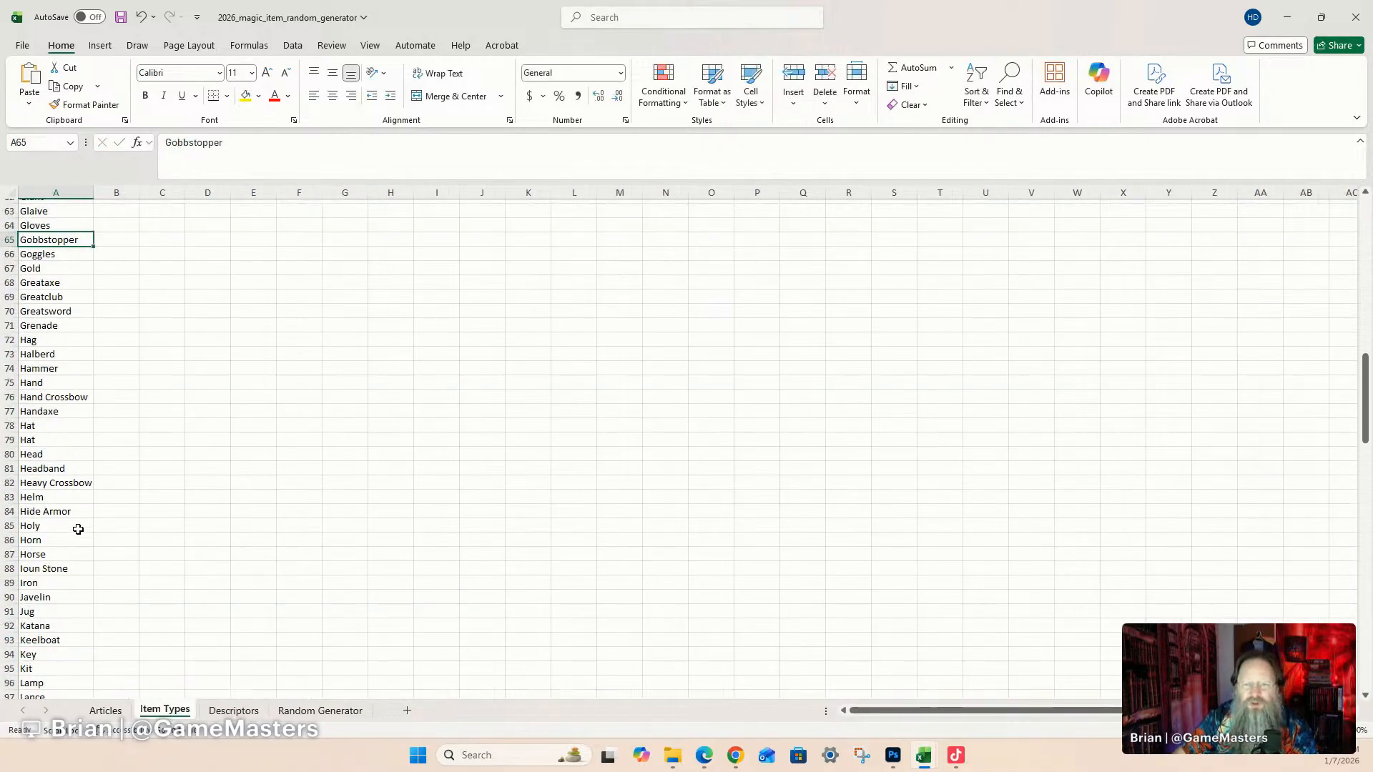
{"action": "scroll", "coordinate": [81, 543], "scroll_direction": "down", "scroll_amount": 20}
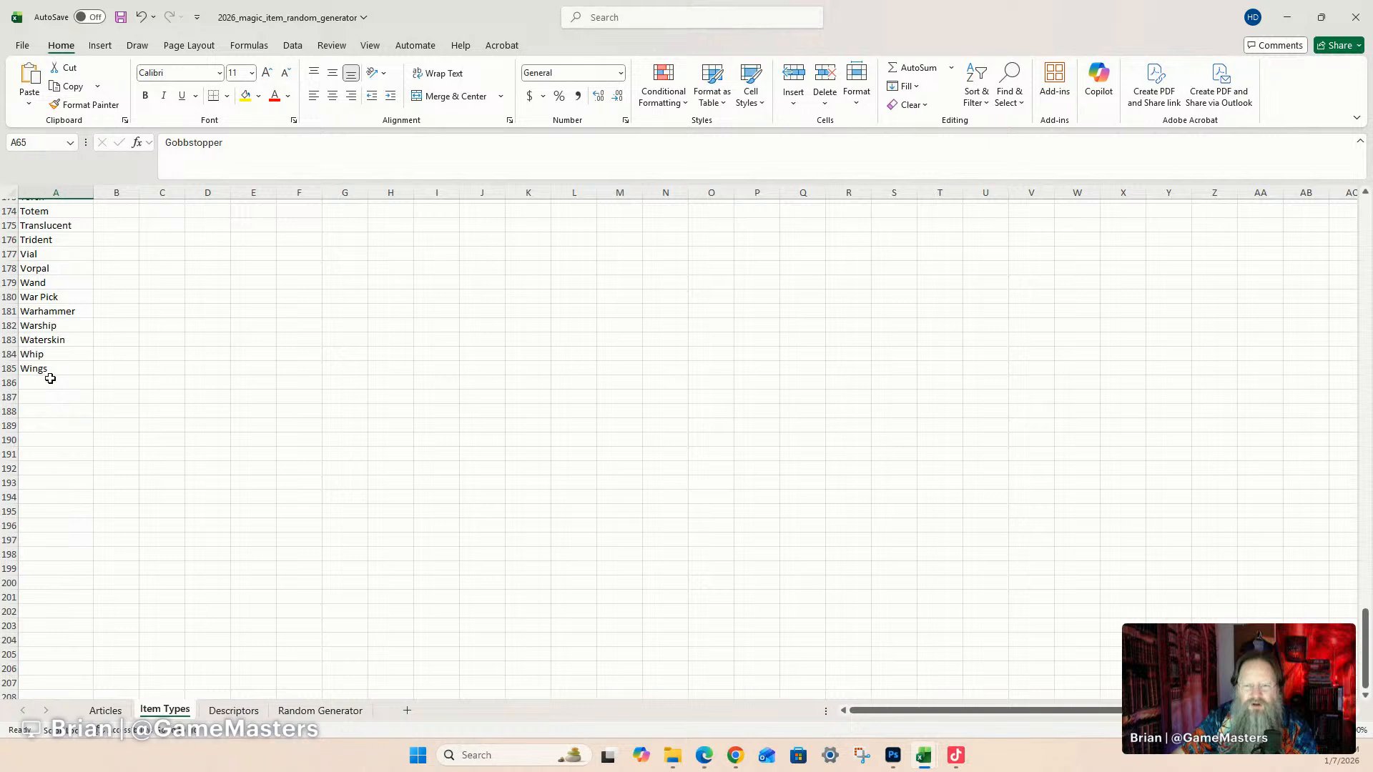
{"action": "left_click", "coordinate": [44, 385]}
{"action": "type", "text": "boomstick"}
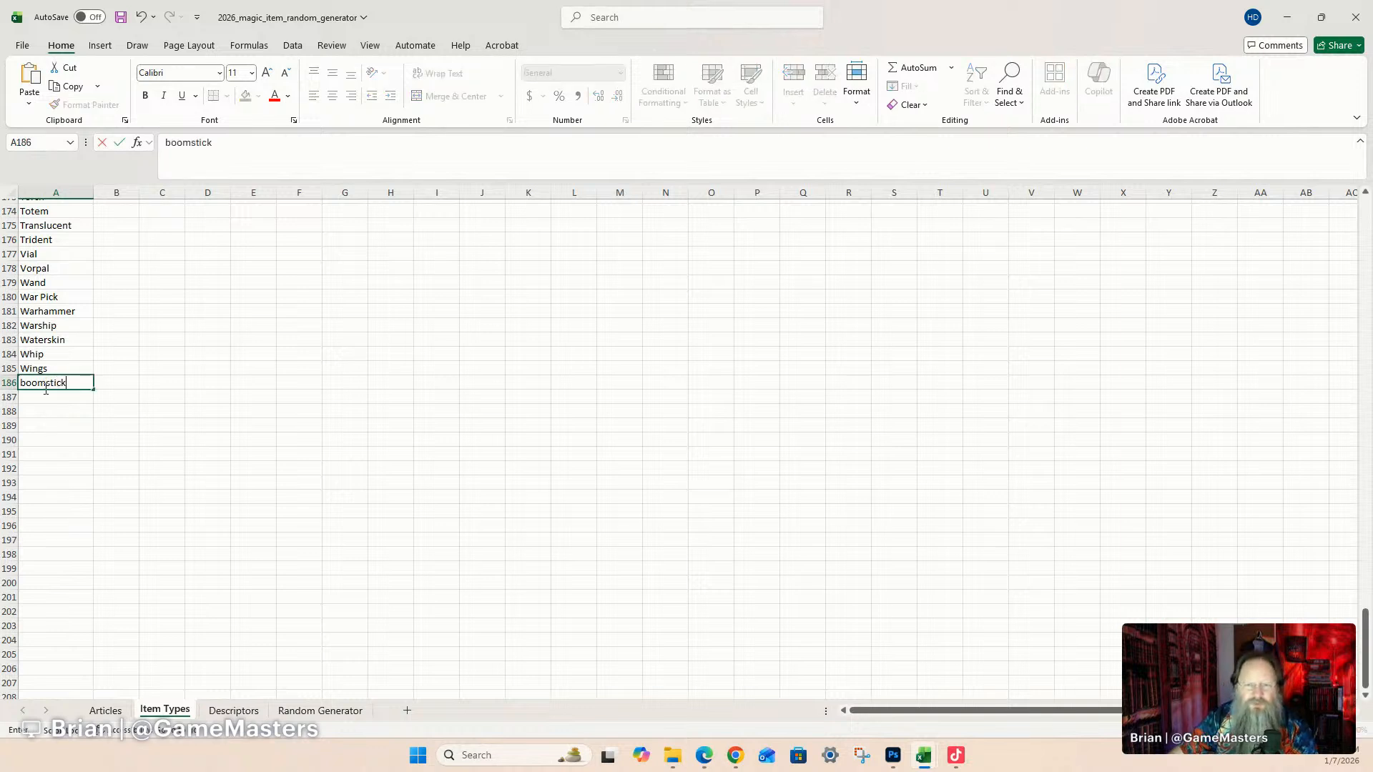
{"action": "left_click", "coordinate": [44, 400]}
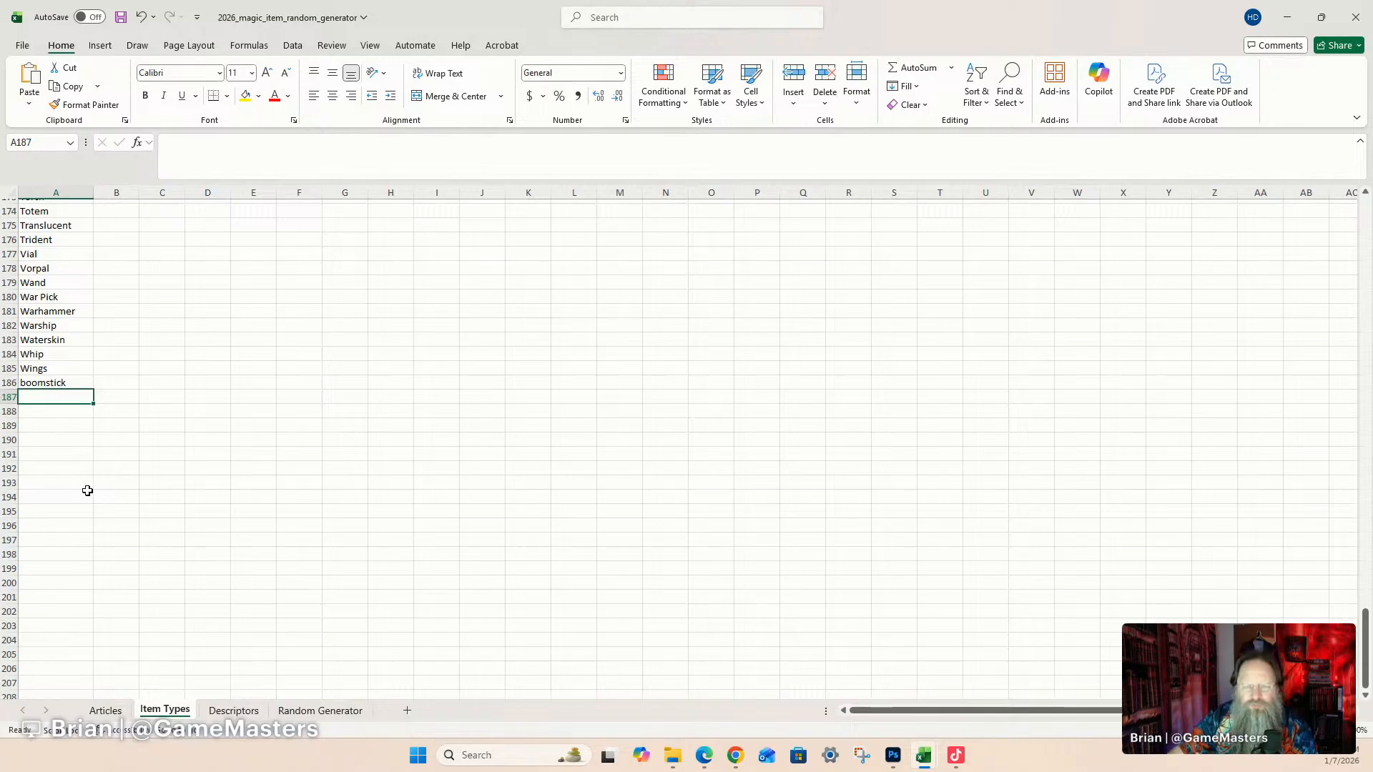
Add "disc" to the end of the Item Types list in cell A187 and "blues" to the Descriptors list in cell A139.
{"action": "type", "text": "disc"}
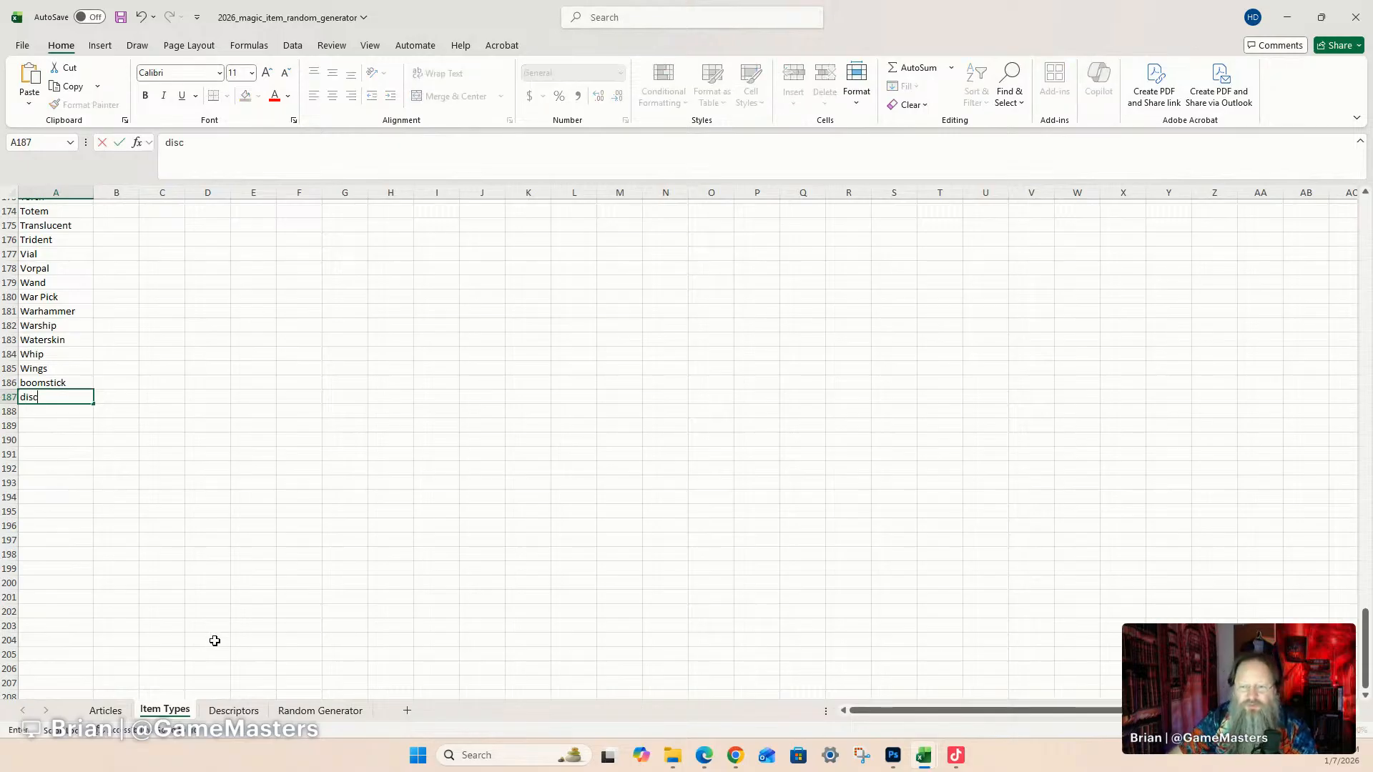
{"action": "left_click", "coordinate": [231, 710]}
{"action": "left_click", "coordinate": [34, 681]}
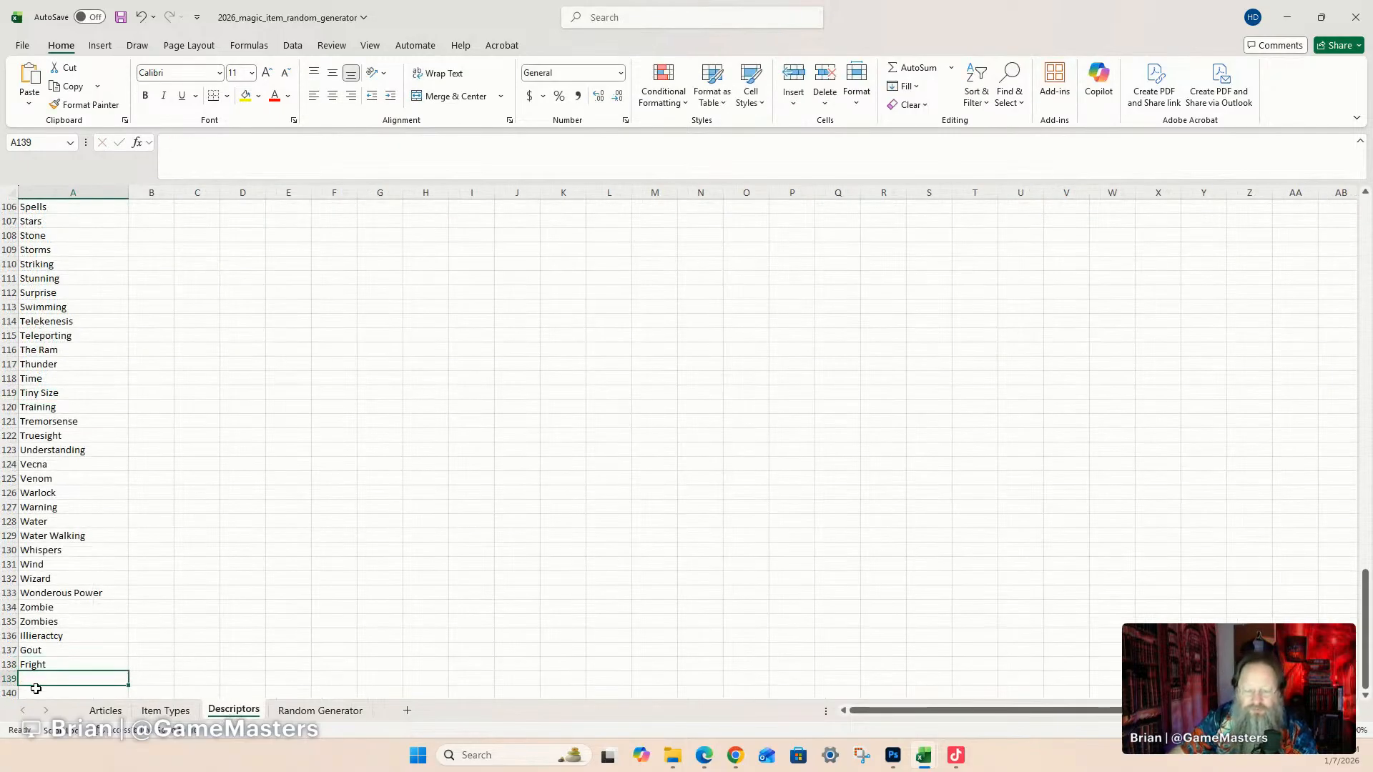
{"action": "type", "text": "blues"}
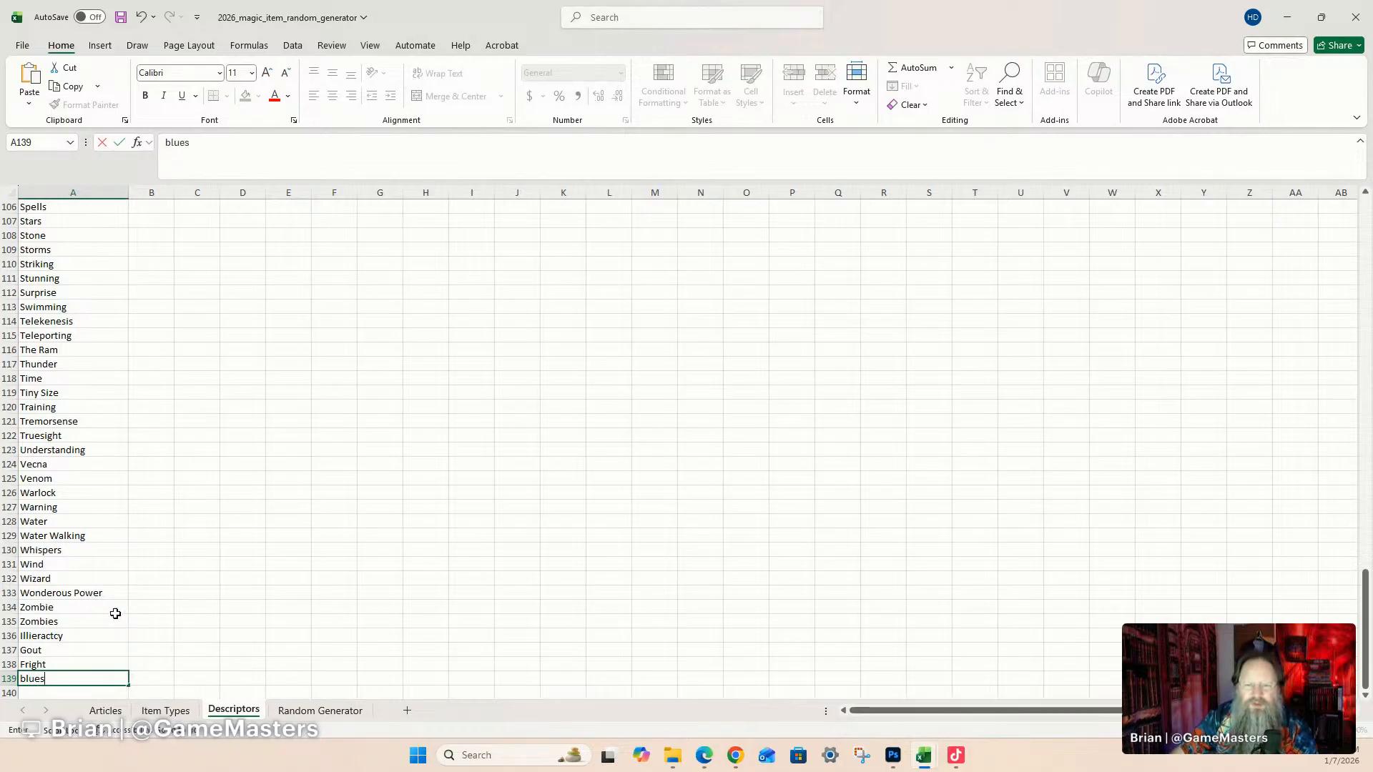
Delete rows 1 to 133 of the Descriptors sheet, from "Acid" through "Wonderous Power".
{"action": "left_click", "coordinate": [102, 594]}
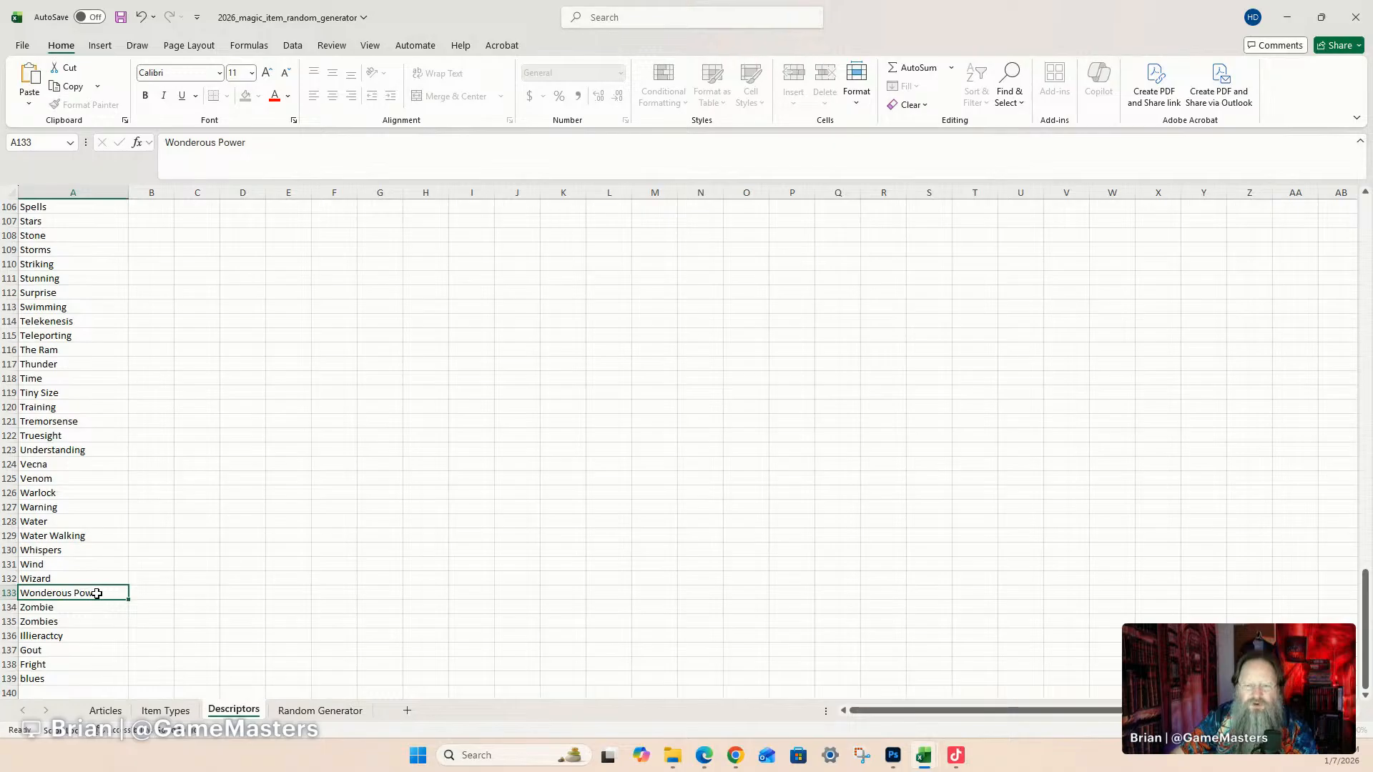
{"action": "left_click_drag", "start_coordinate": [9, 594], "coordinate": [6, 31]}
{"action": "right_click", "coordinate": [13, 268]}
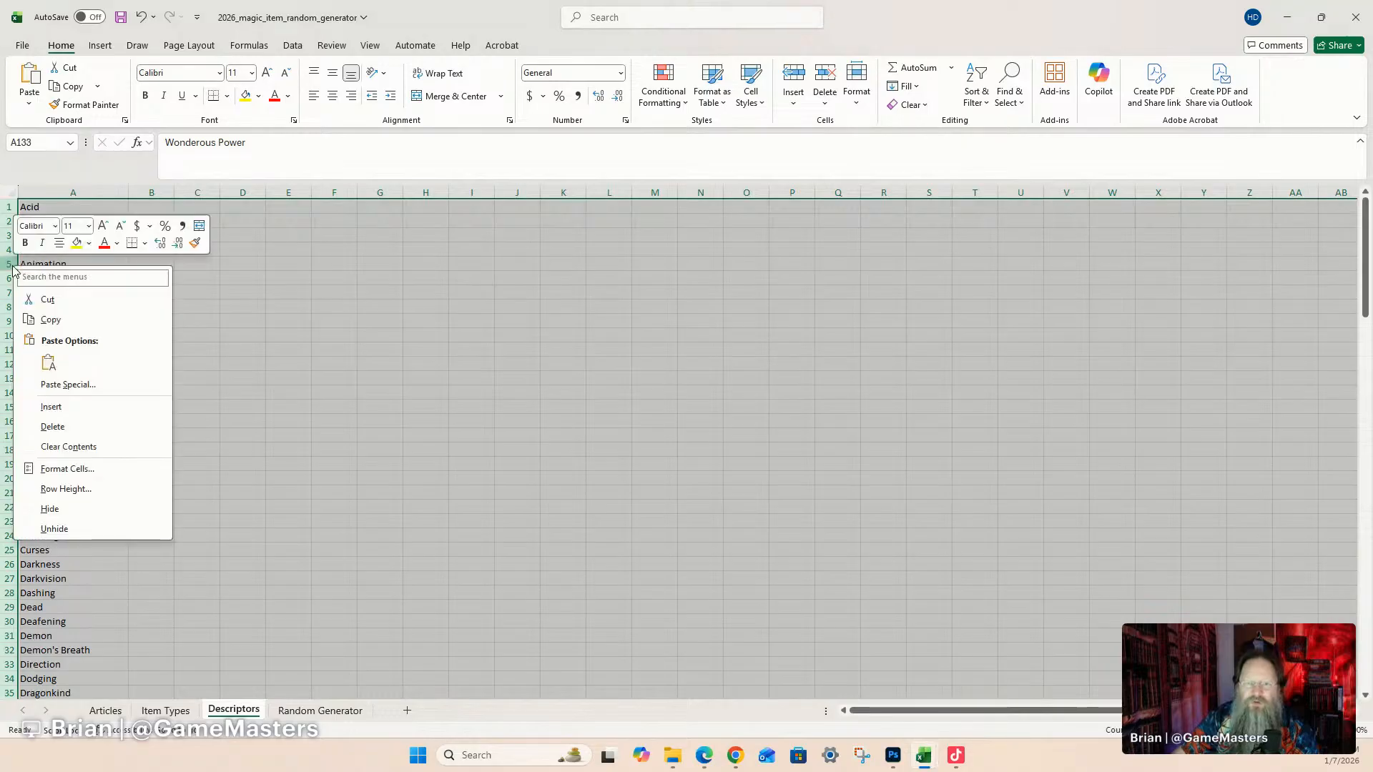
{"action": "left_click", "coordinate": [77, 427]}
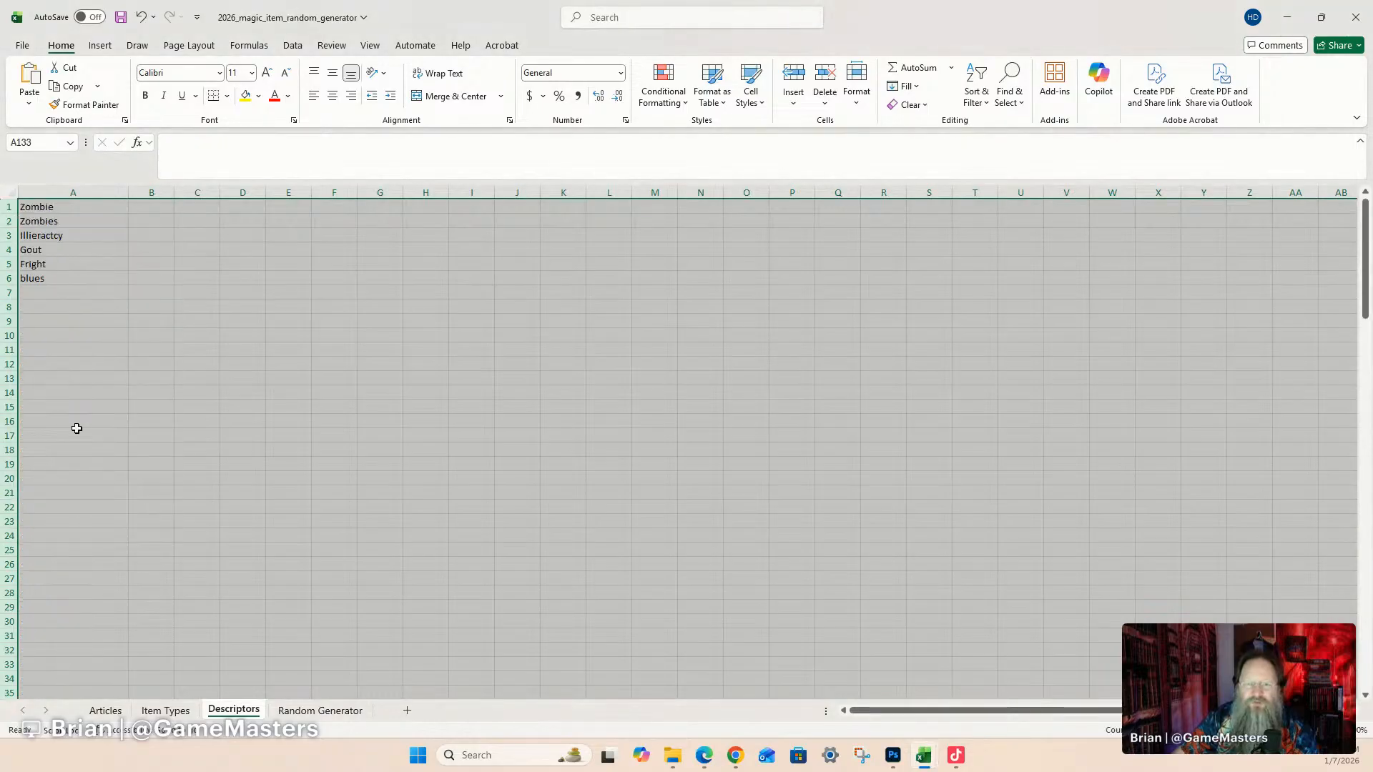
Delete rows 1 to 184 of the Item Types sheet, ending with the "Whip" row.
{"action": "left_click", "coordinate": [166, 711]}
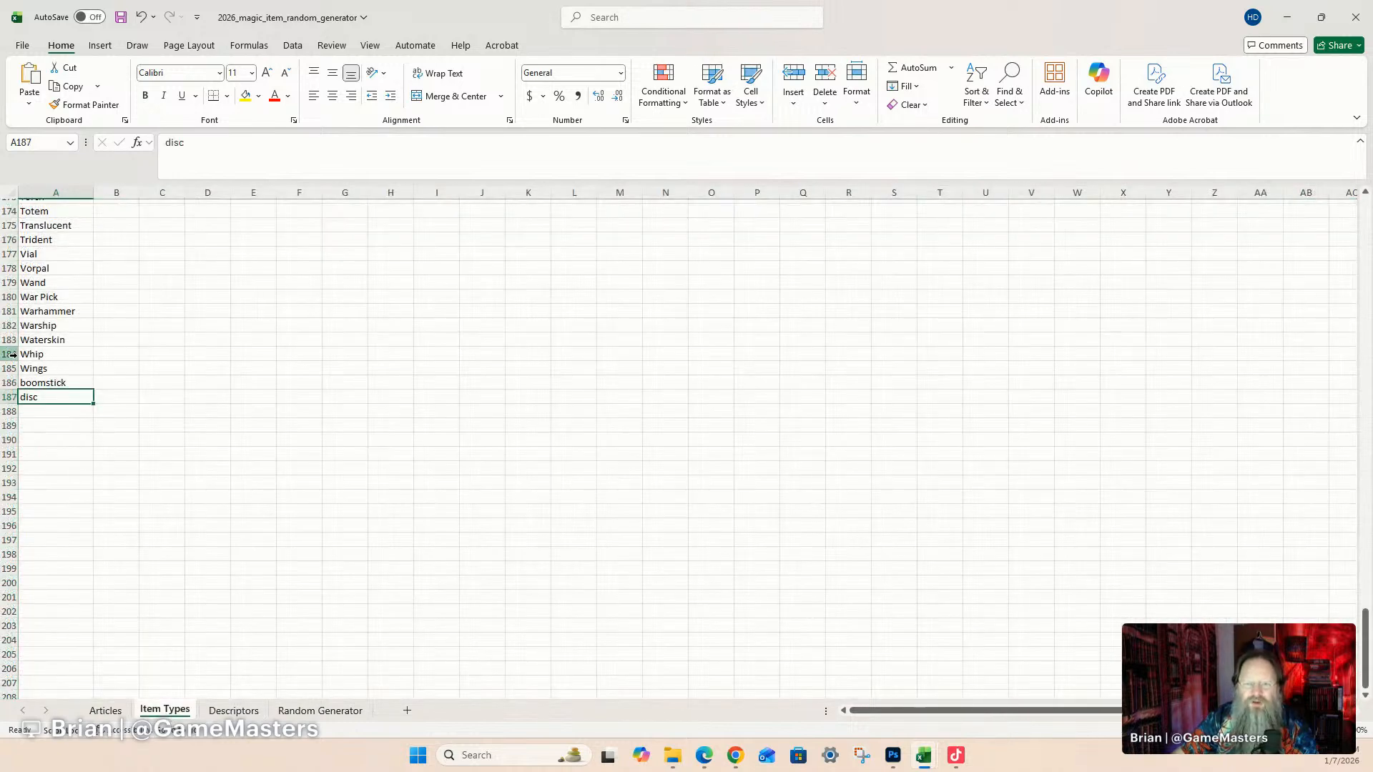
{"action": "left_click_drag", "start_coordinate": [12, 355], "coordinate": [80, 47]}
{"action": "right_click", "coordinate": [9, 236]}
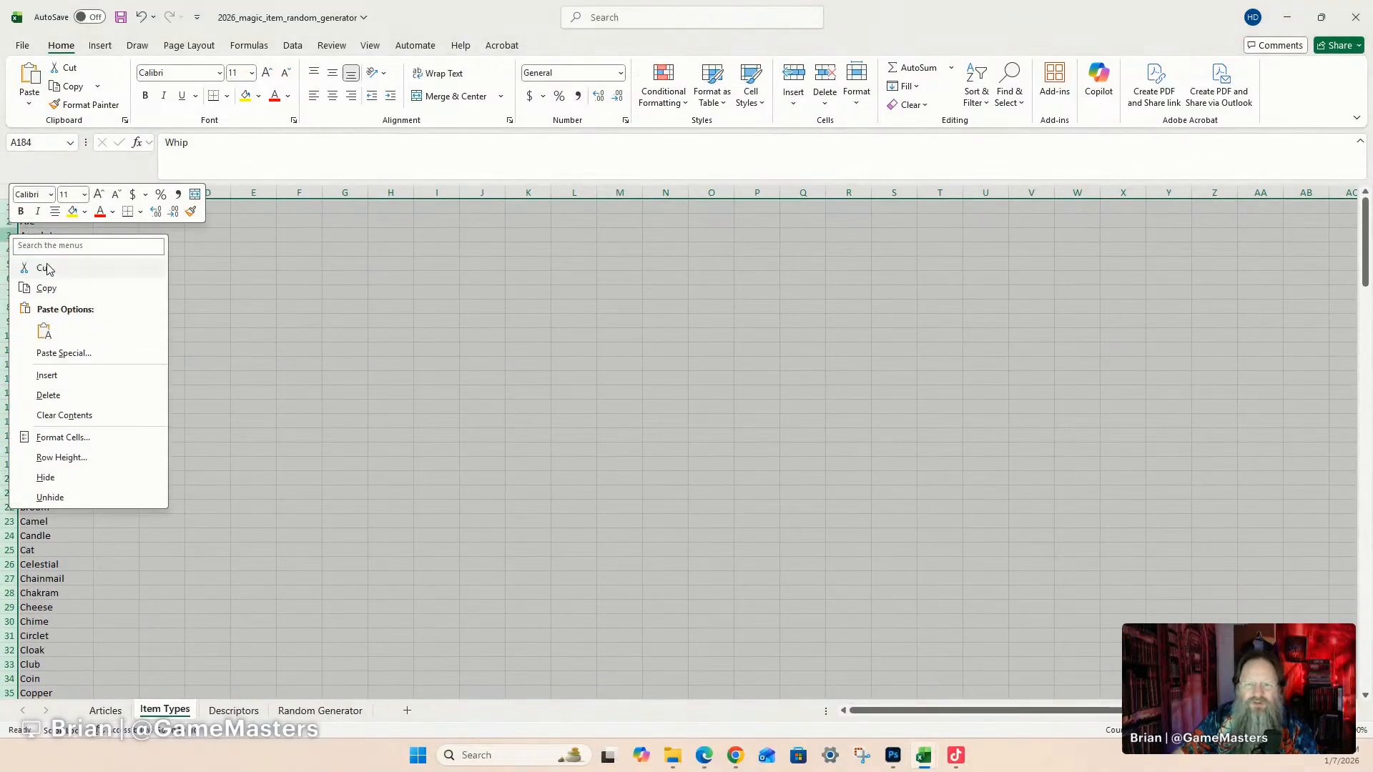
{"action": "left_click", "coordinate": [77, 395]}
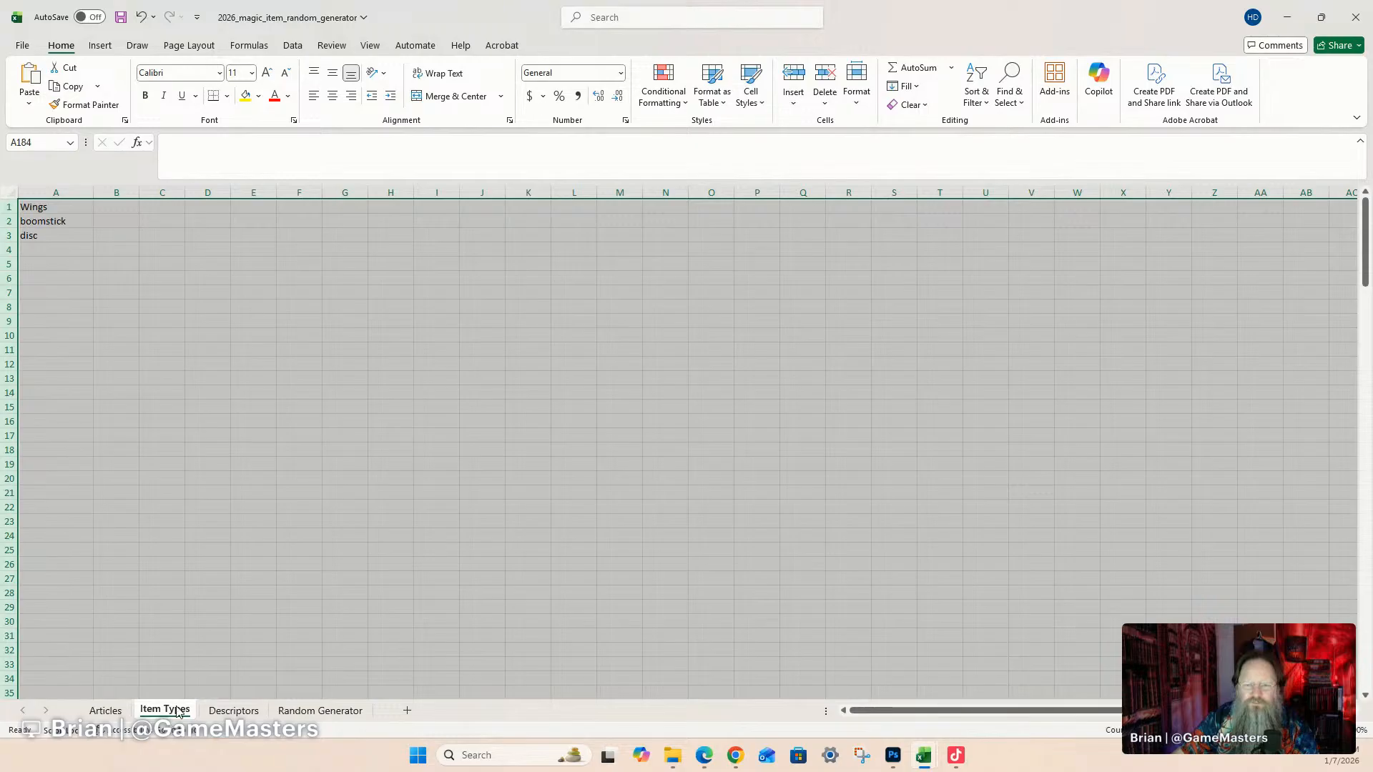
Recalculate the Random Generator sheet to produce a new set of item names from the shortened lists.
{"action": "left_click", "coordinate": [104, 710]}
{"action": "left_click", "coordinate": [320, 710]}
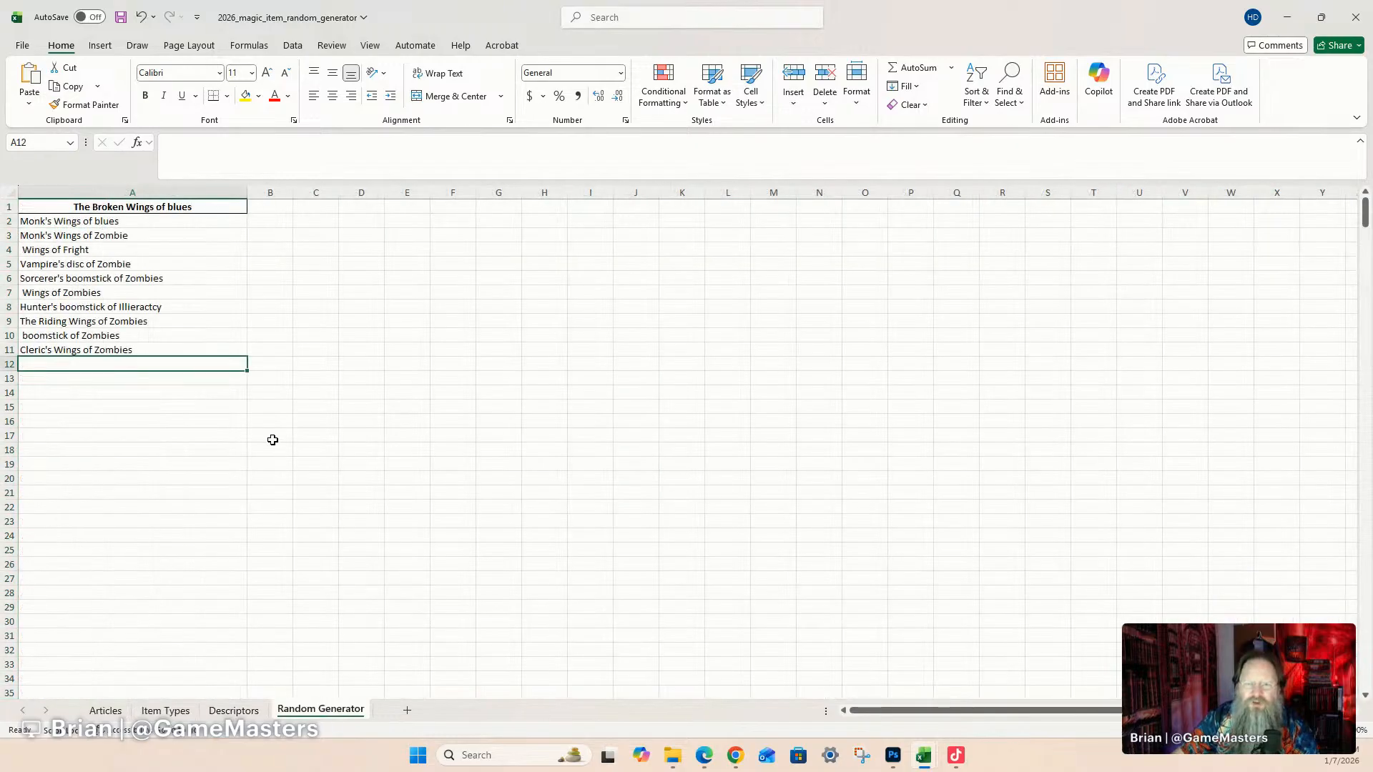
{"action": "key", "text": "F9"}
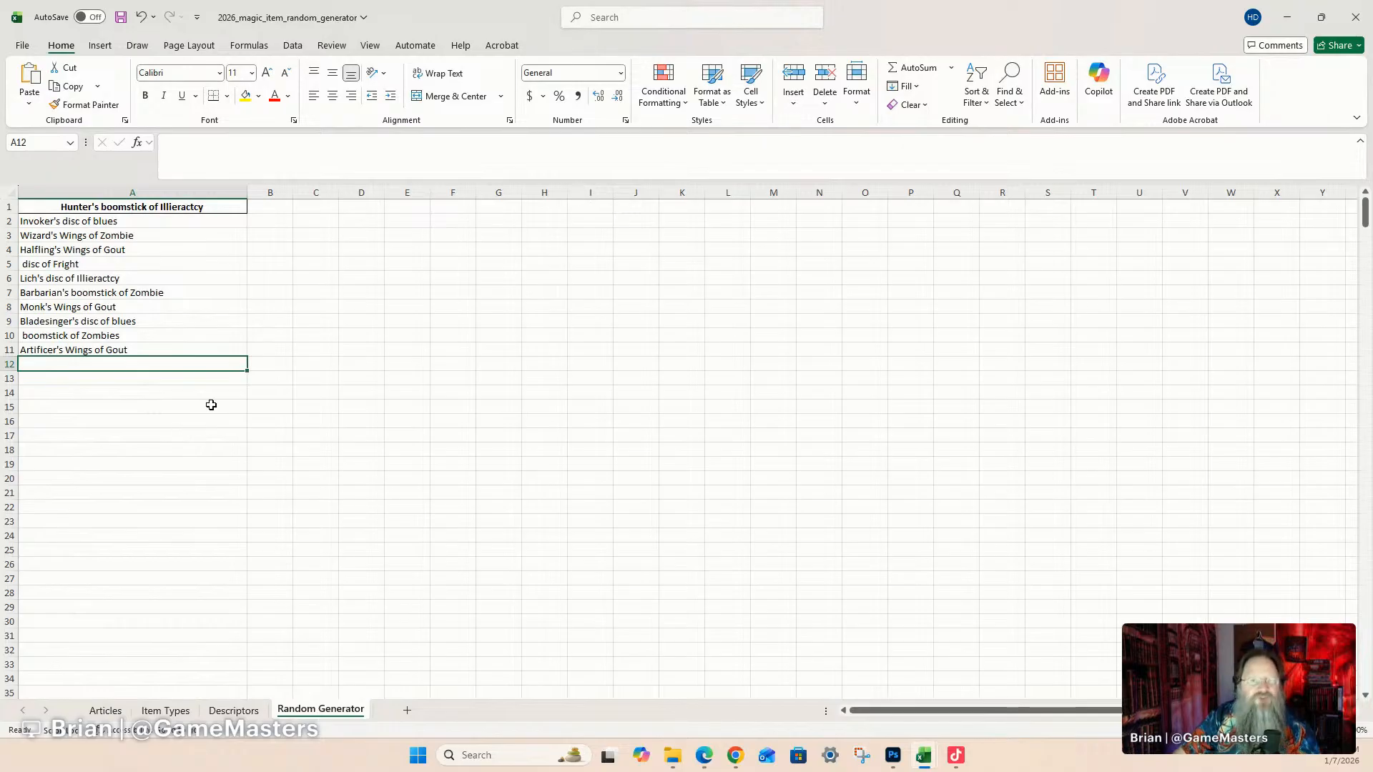
Review the generated item names in cells A2 to A10 of the Random Generator sheet.
{"action": "left_click", "coordinate": [147, 221]}
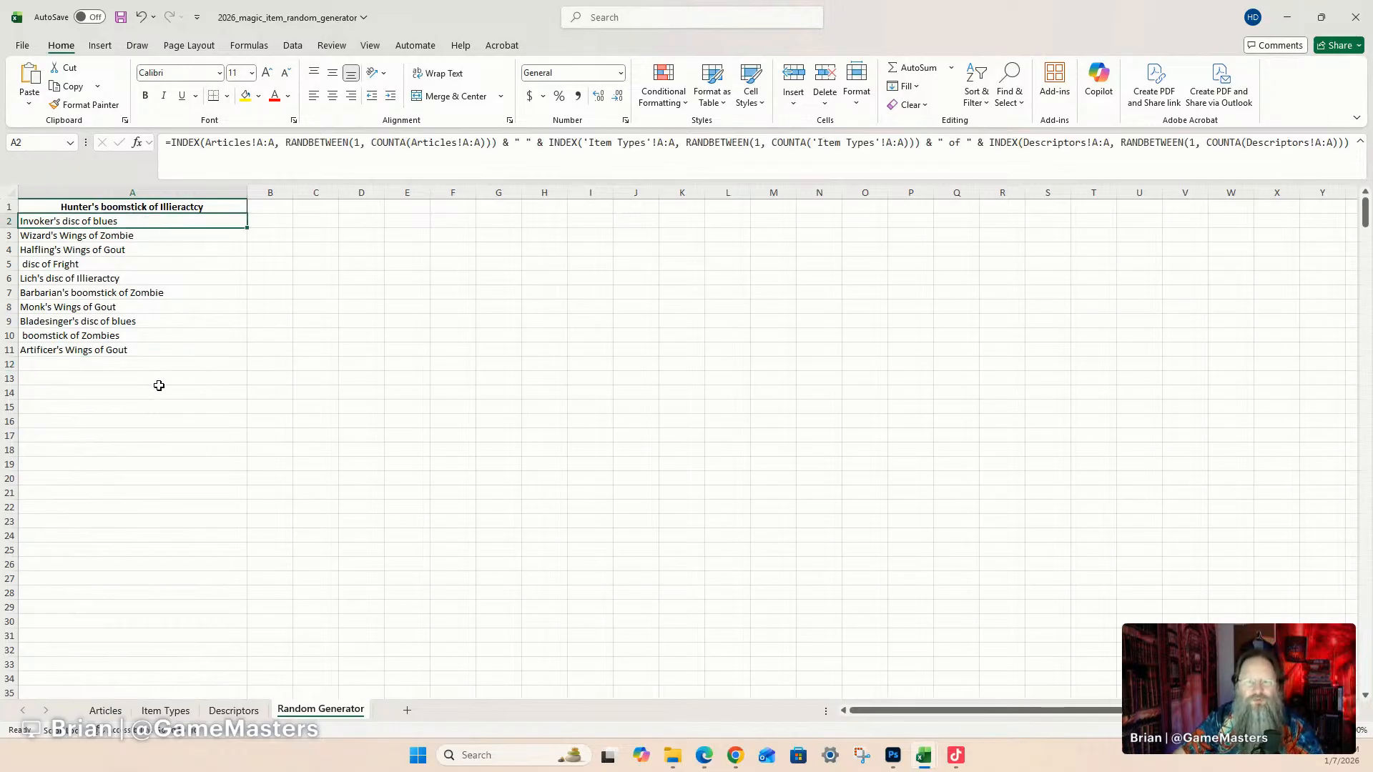
{"action": "left_click", "coordinate": [151, 250]}
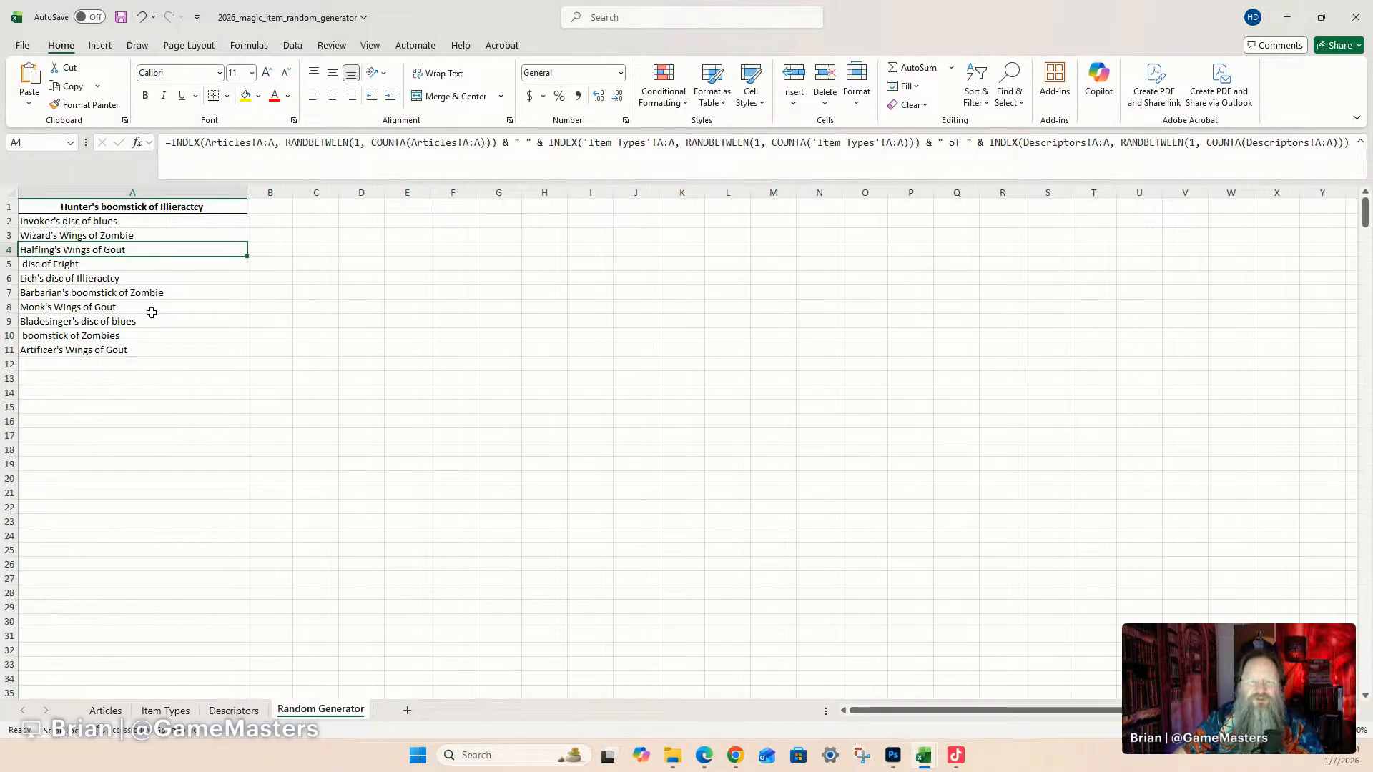
{"action": "left_click", "coordinate": [99, 264]}
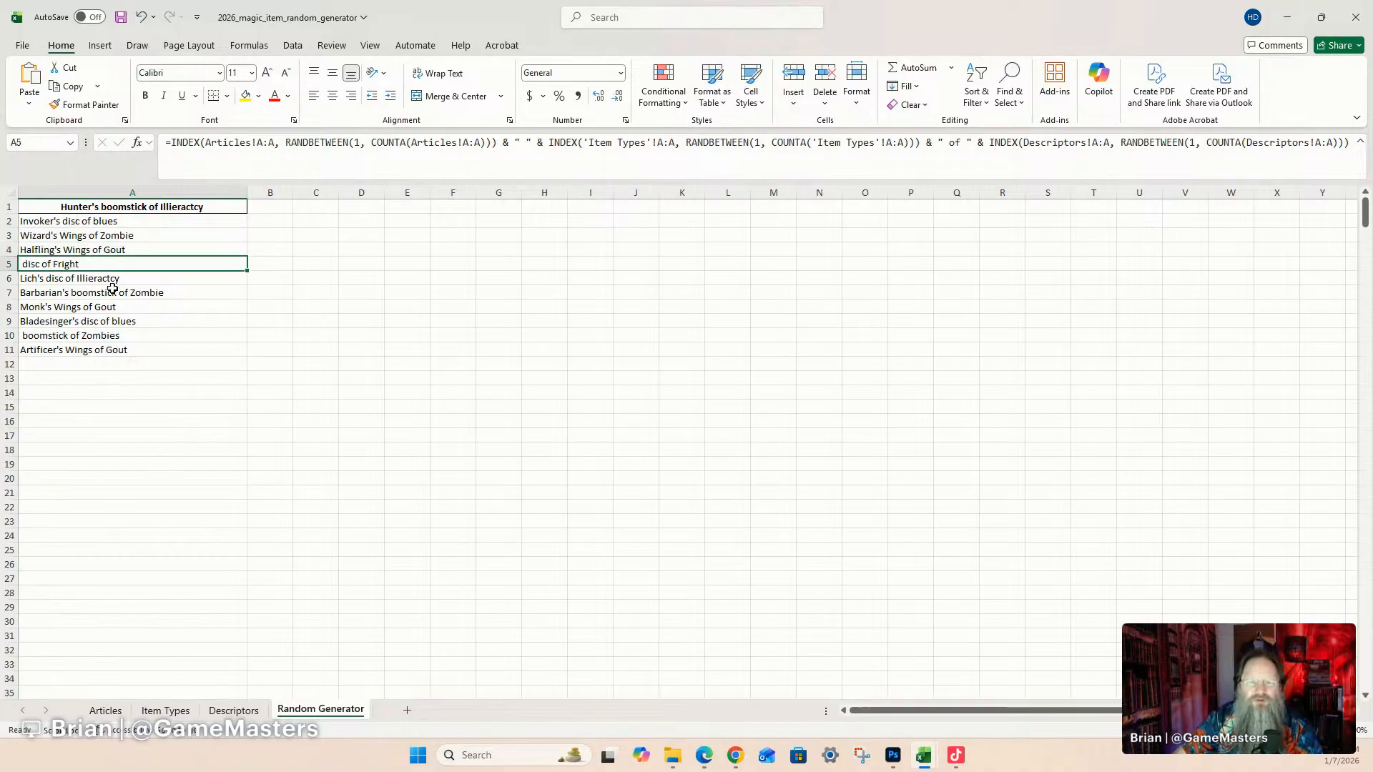
{"action": "left_click", "coordinate": [164, 281]}
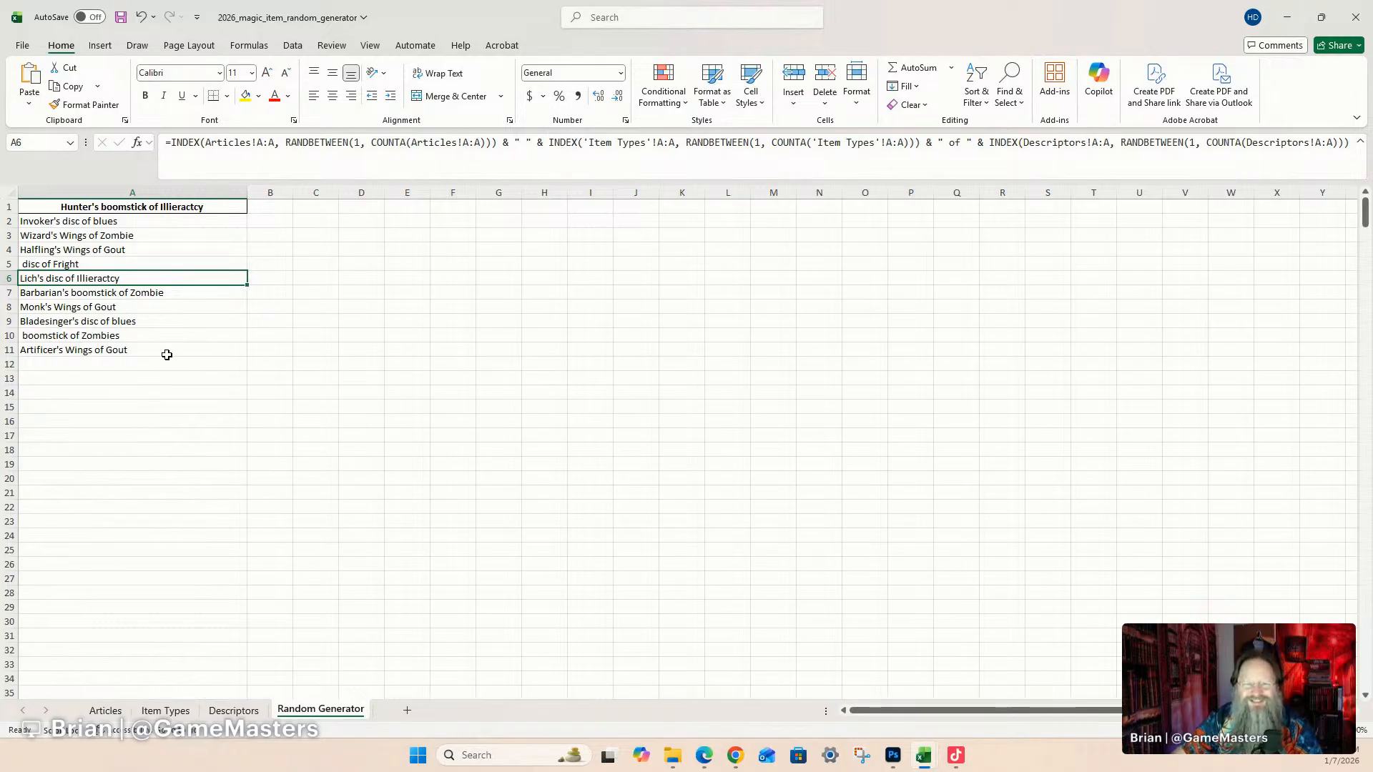
{"action": "left_click", "coordinate": [176, 295]}
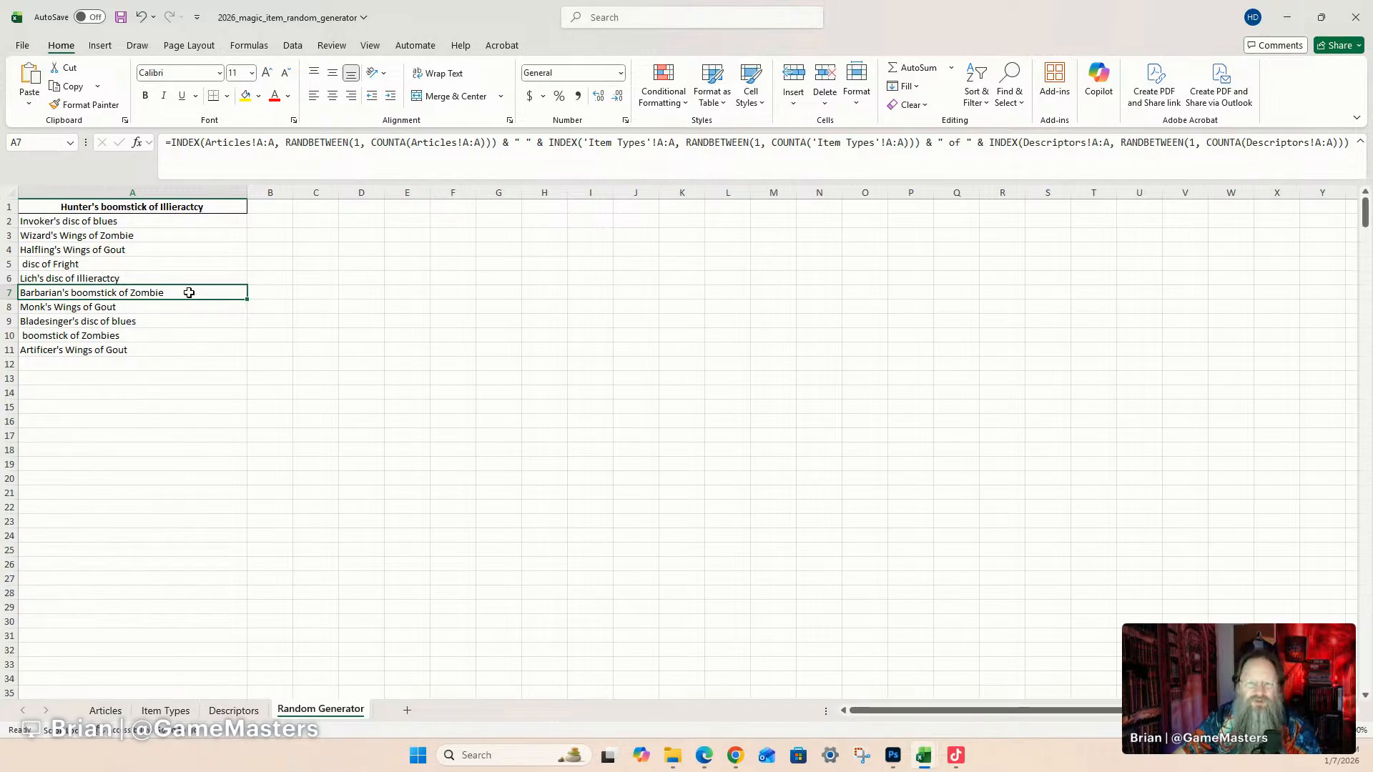
{"action": "left_click", "coordinate": [156, 335]}
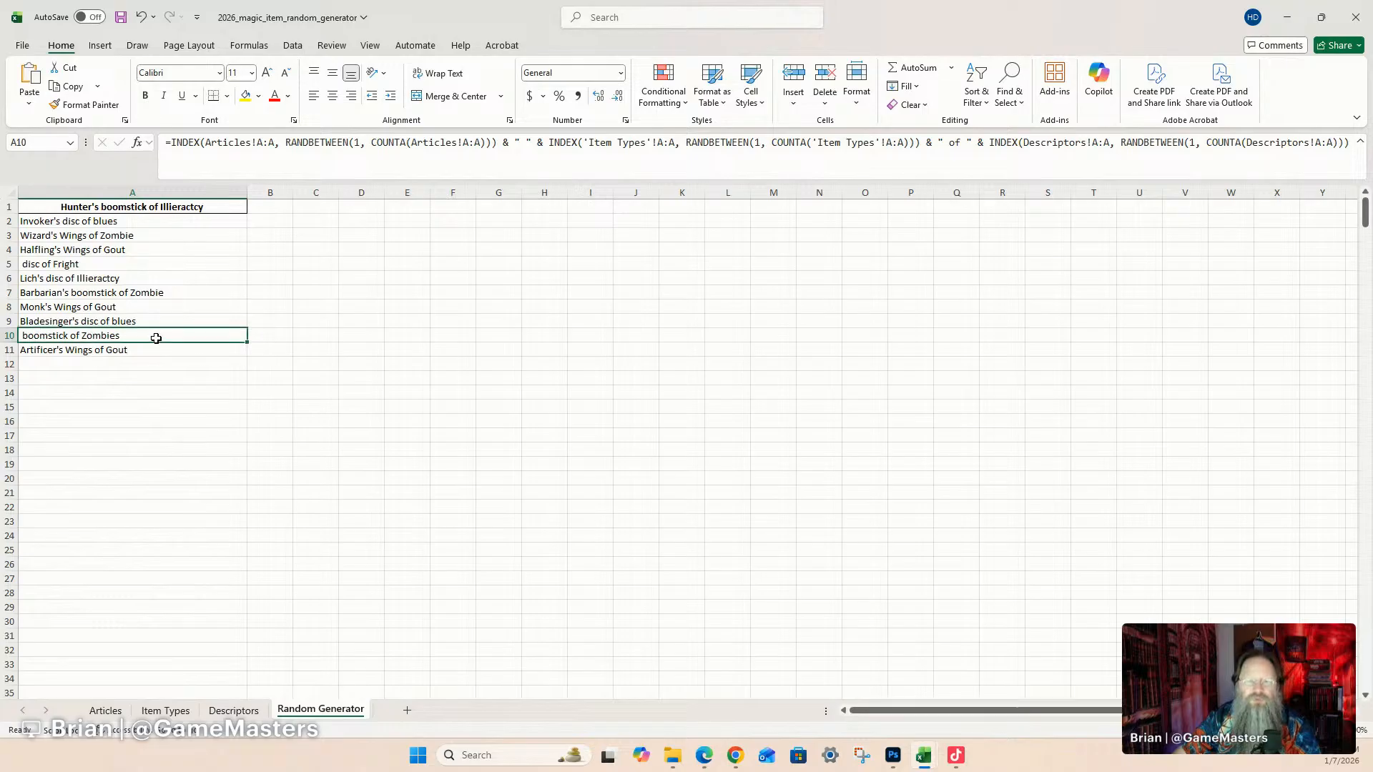
{"action": "left_click", "coordinate": [175, 293]}
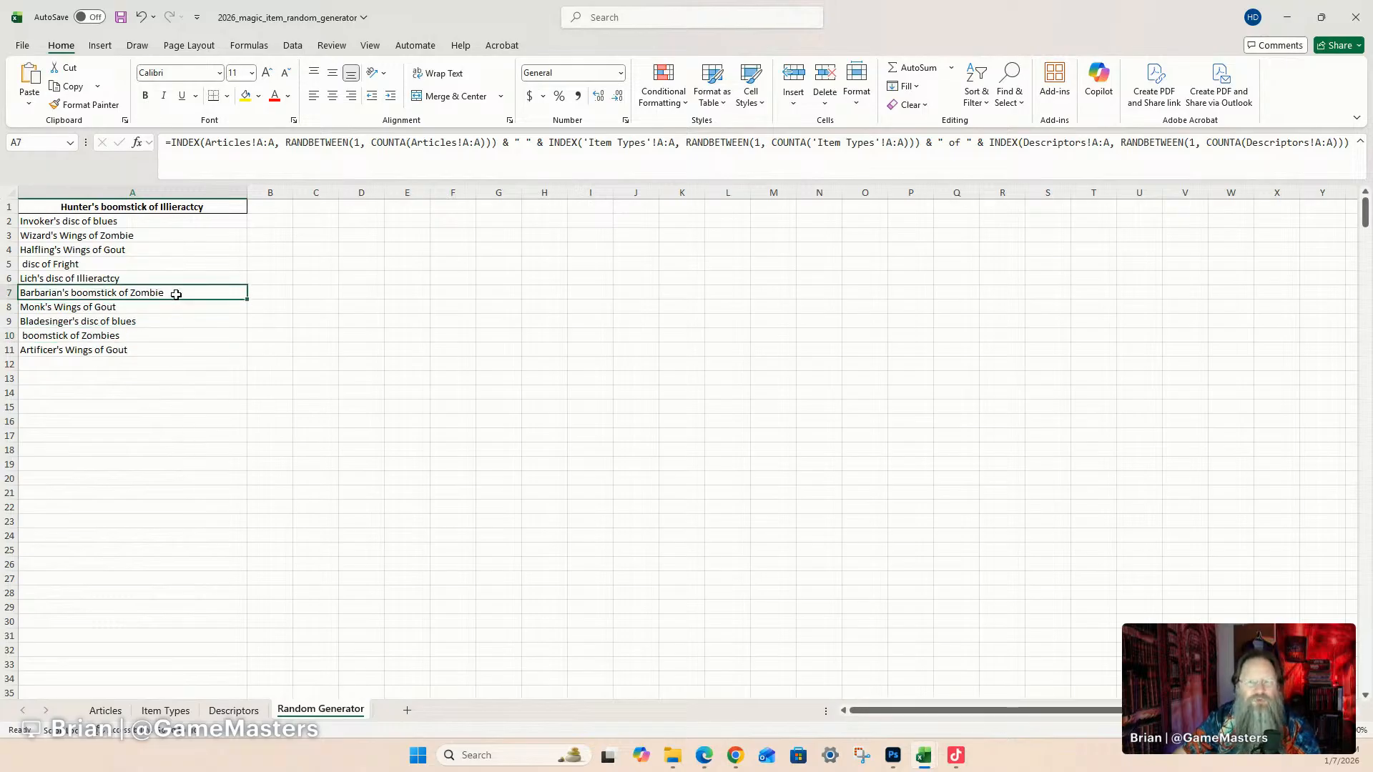
{"action": "left_click", "coordinate": [163, 333]}
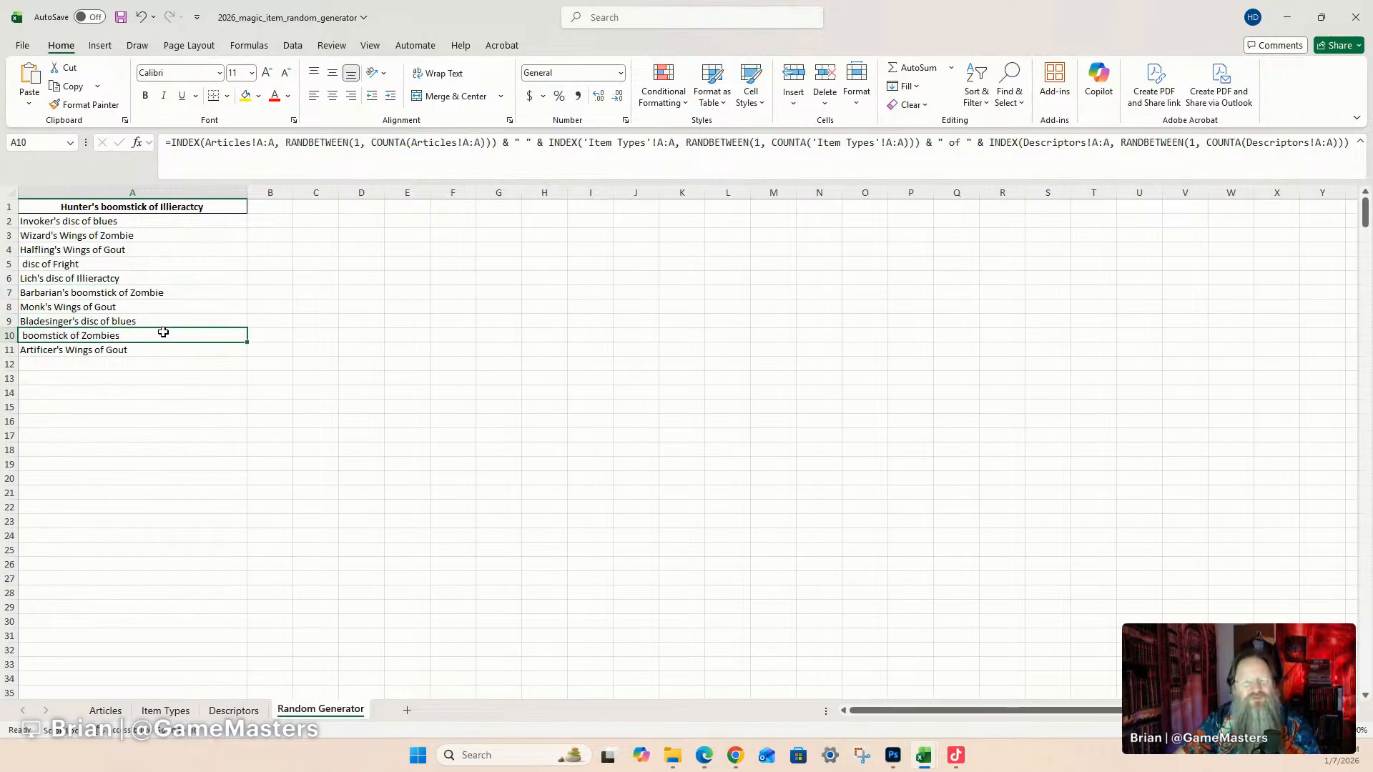
{"action": "left_click", "coordinate": [186, 296]}
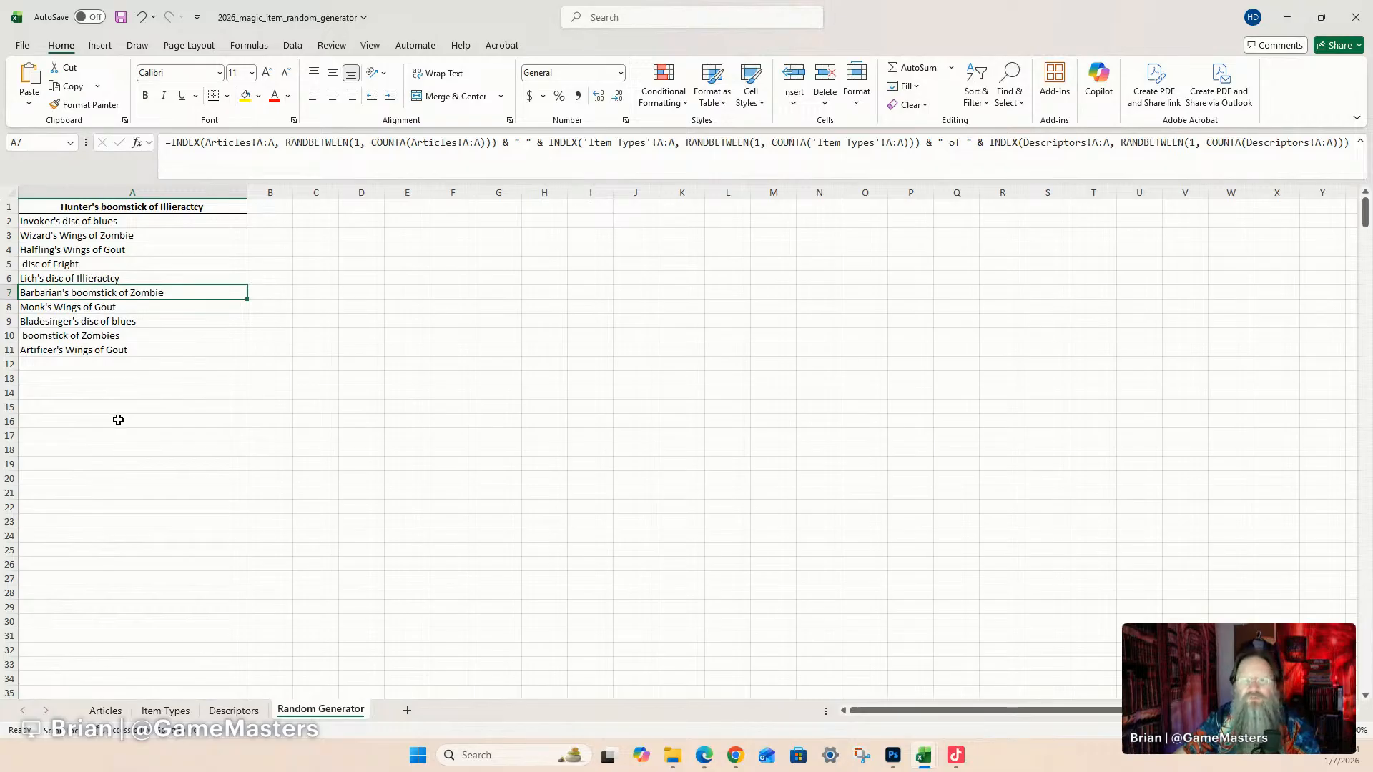
Delete all rows of the Articles list from row 2 downward, keeping only "The" in the first row.
{"action": "left_click", "coordinate": [106, 711]}
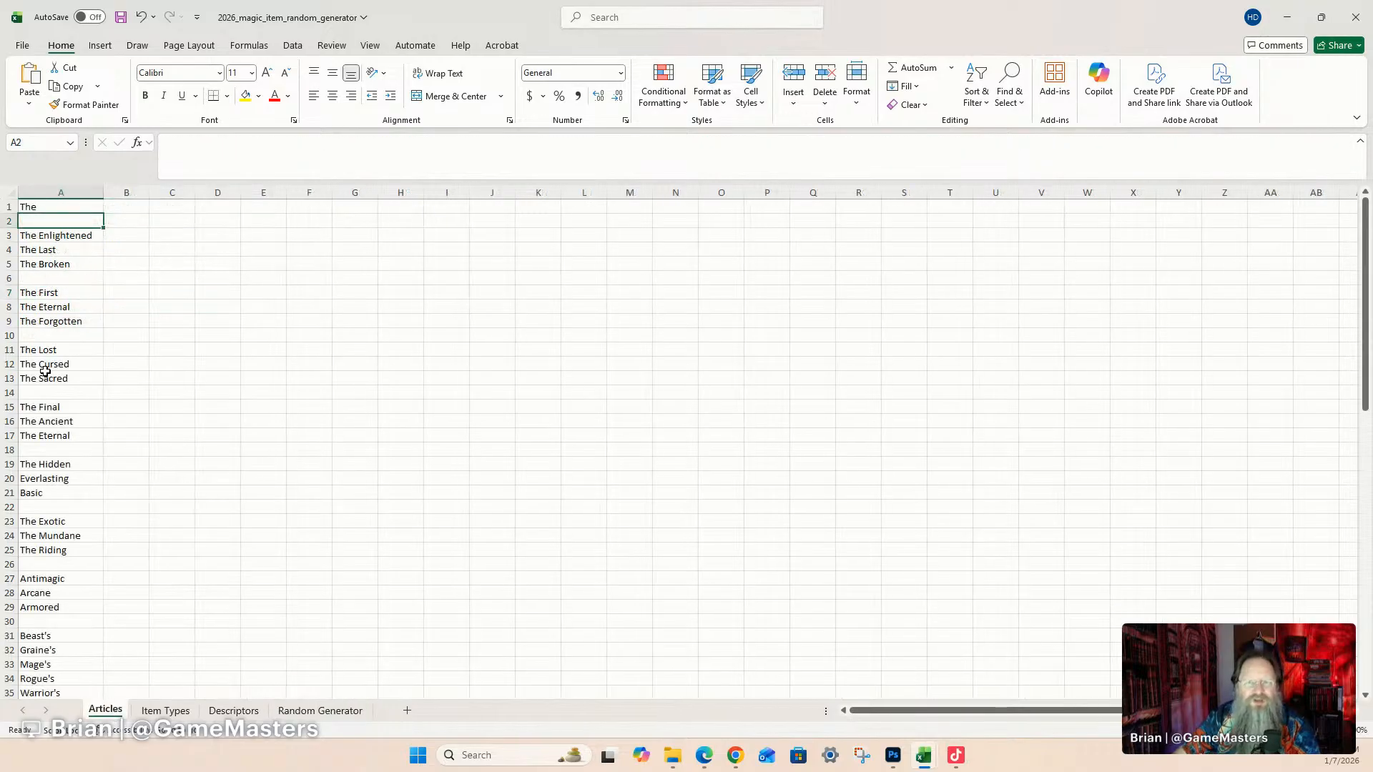
{"action": "left_click_drag", "start_coordinate": [7, 221], "coordinate": [14, 681]}
{"action": "right_click", "coordinate": [14, 681]}
{"action": "left_click", "coordinate": [54, 570]}
{"action": "scroll", "coordinate": [75, 429], "scroll_direction": "up", "scroll_amount": 15}
Enter "town", "village" and "dungeon" in cells A2 to A4 of the Articles sheet.
{"action": "left_click", "coordinate": [56, 218]}
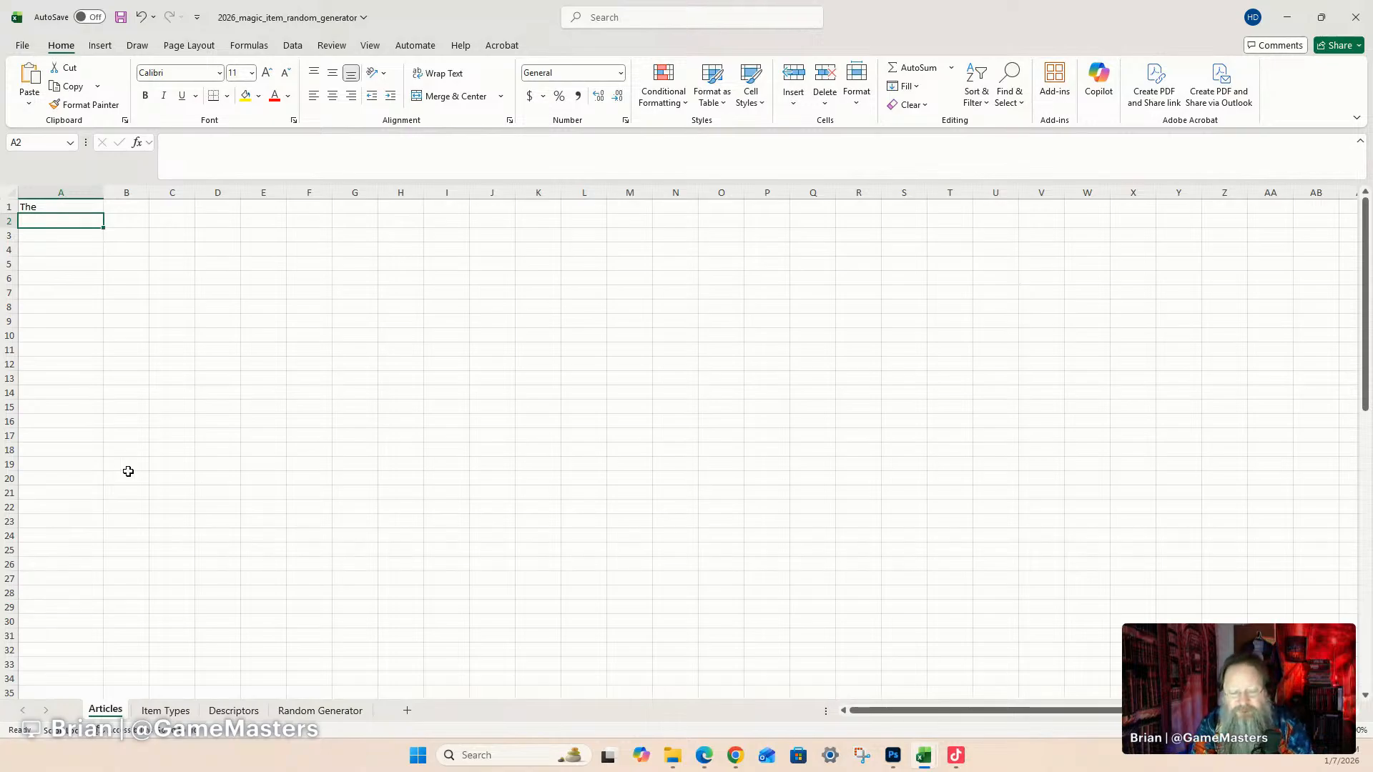
{"action": "type", "text": "town"}
{"action": "left_click", "coordinate": [81, 235]}
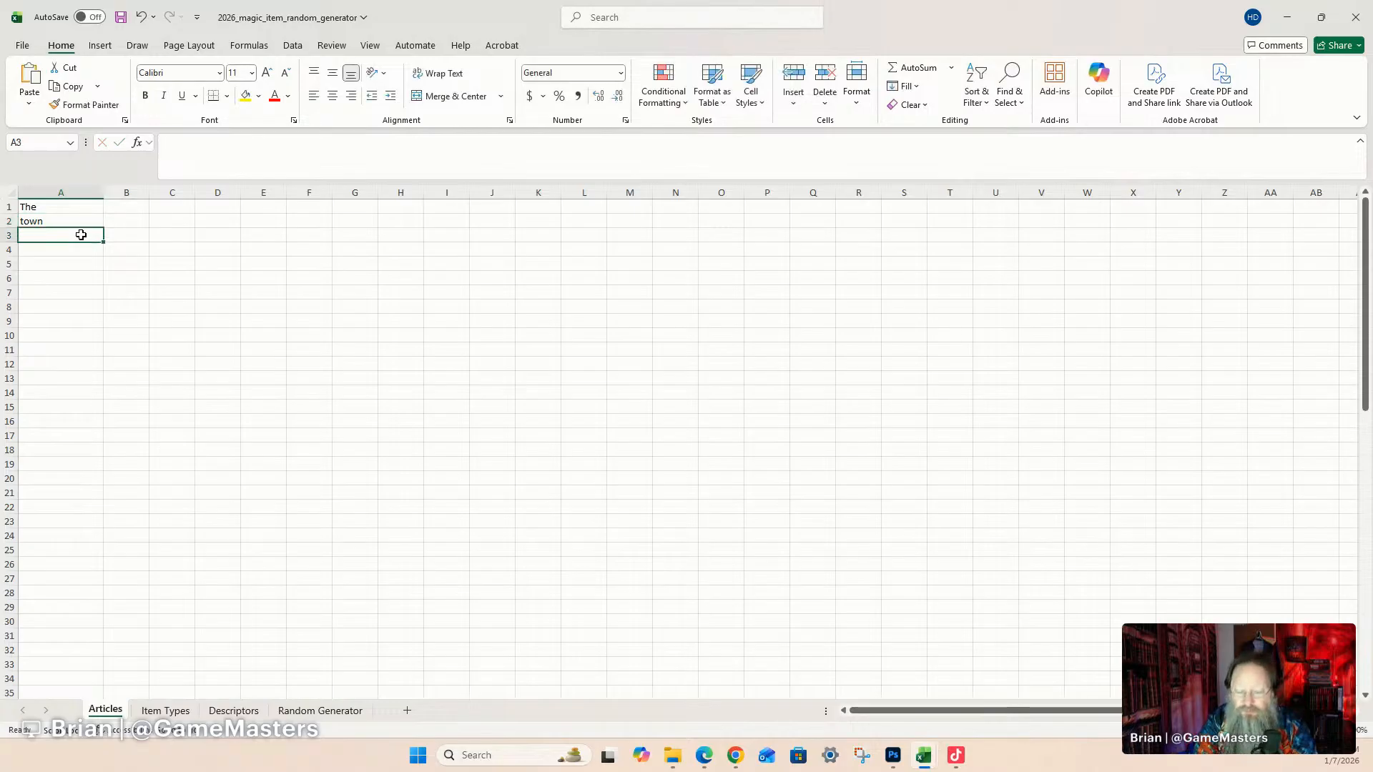
{"action": "type", "text": "village"}
{"action": "left_click", "coordinate": [68, 248]}
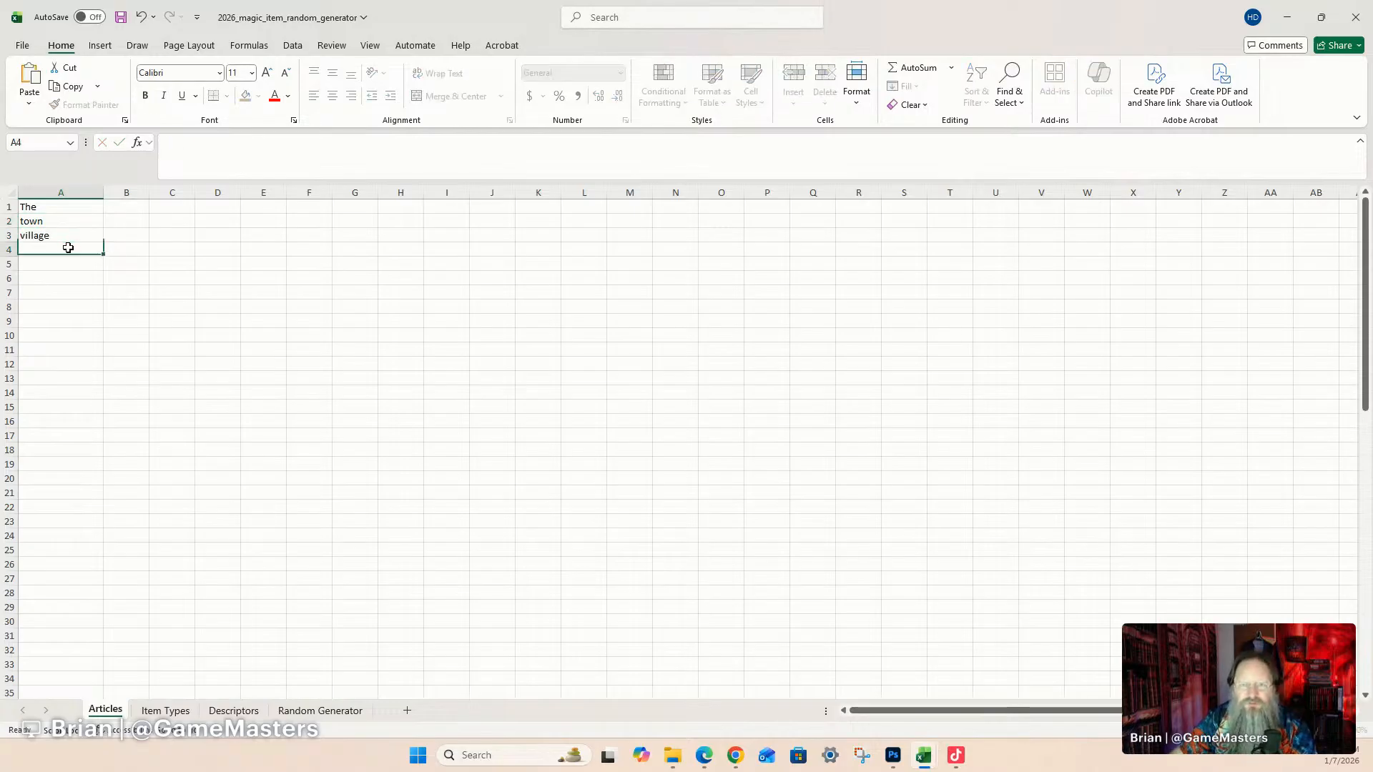
{"action": "type", "text": "dungen"}
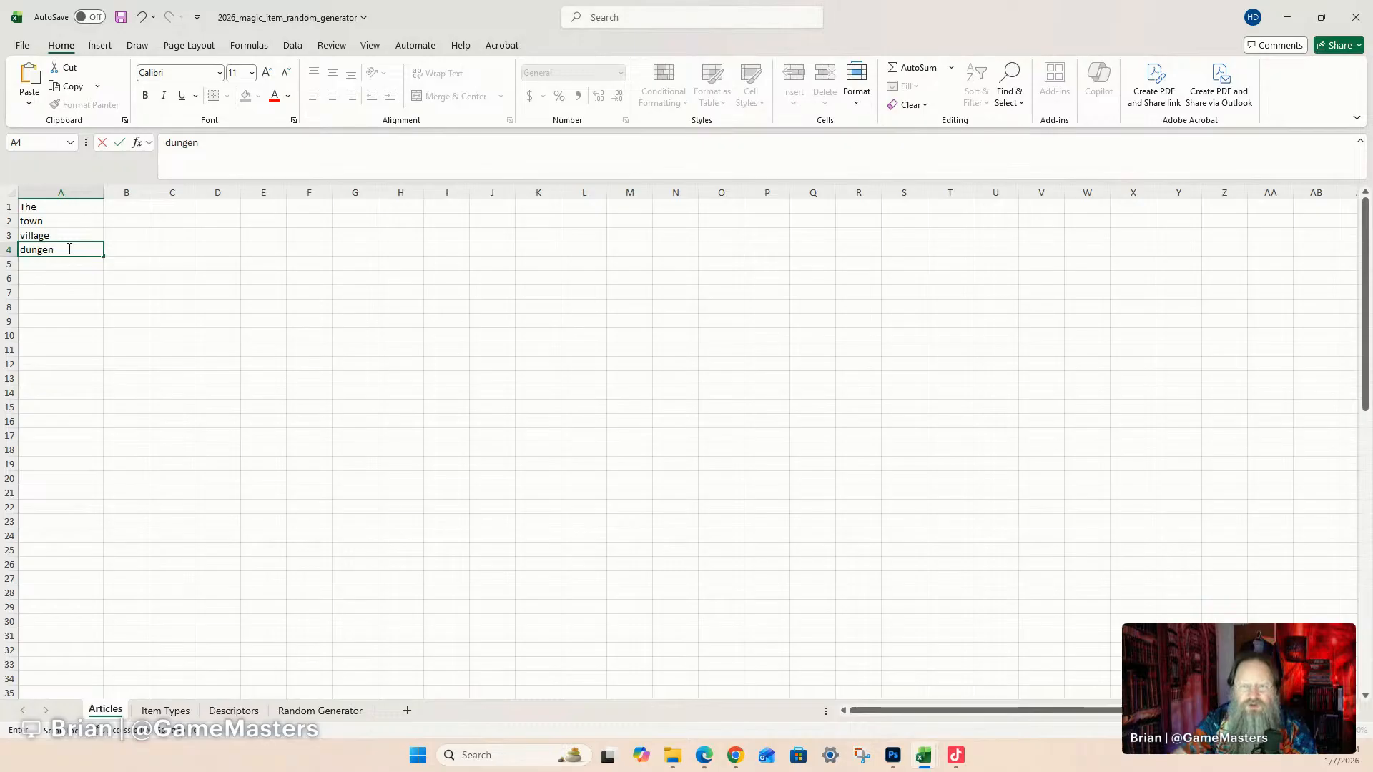
{"action": "key", "text": "BackSpace"}
{"action": "key", "text": "BackSpace"}
{"action": "type", "text": "on"}
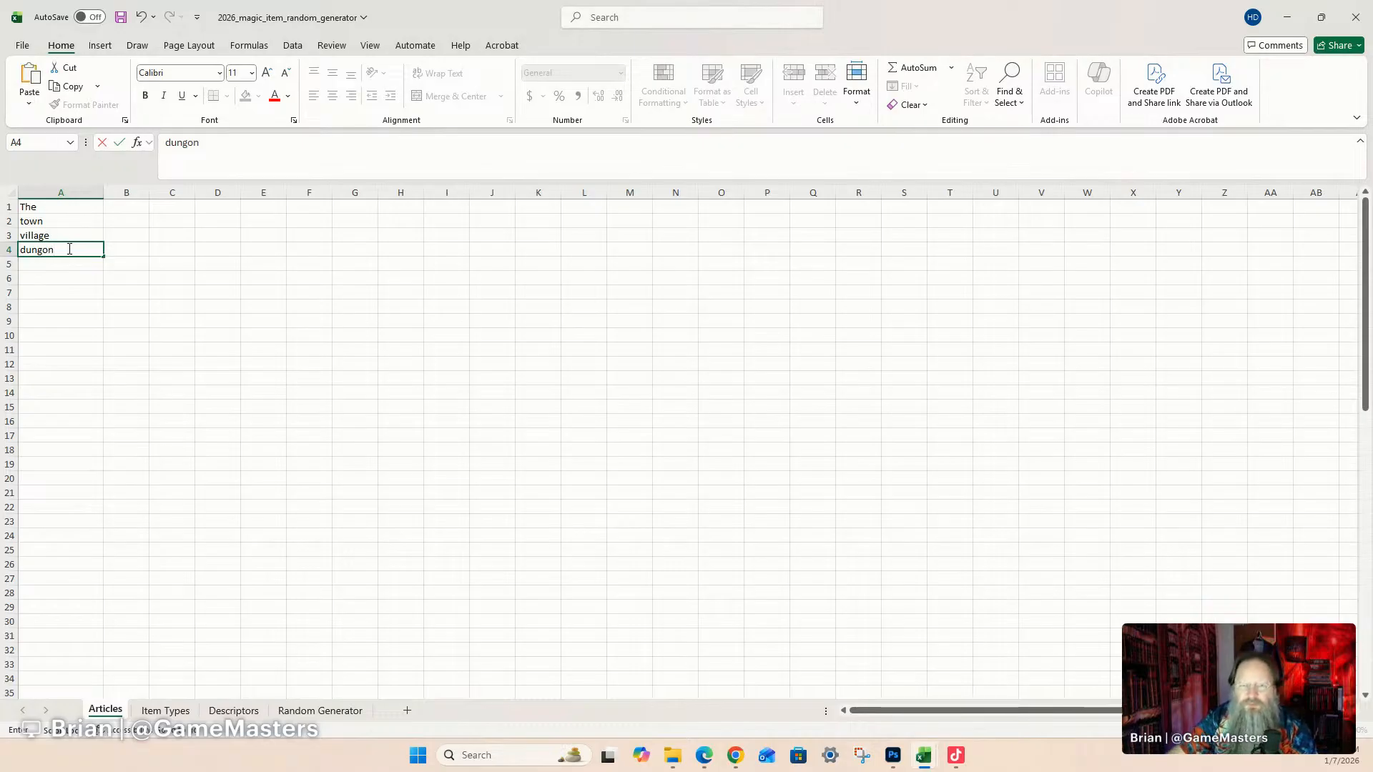
Enter "city", "ocean" and "moutnain" in cells A5 to A7 of the Articles sheet.
{"action": "left_click", "coordinate": [76, 264]}
{"action": "type", "text": "city"}
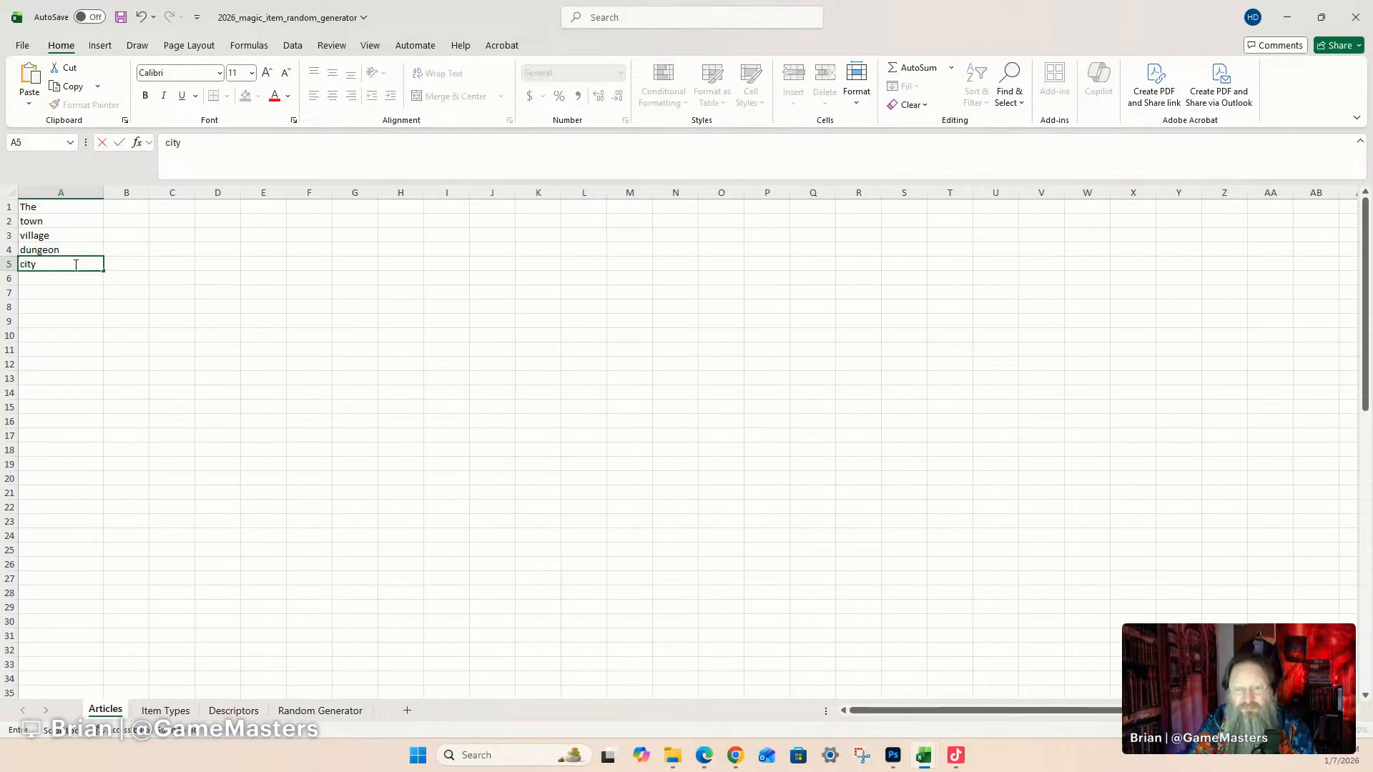
{"action": "left_click", "coordinate": [50, 276]}
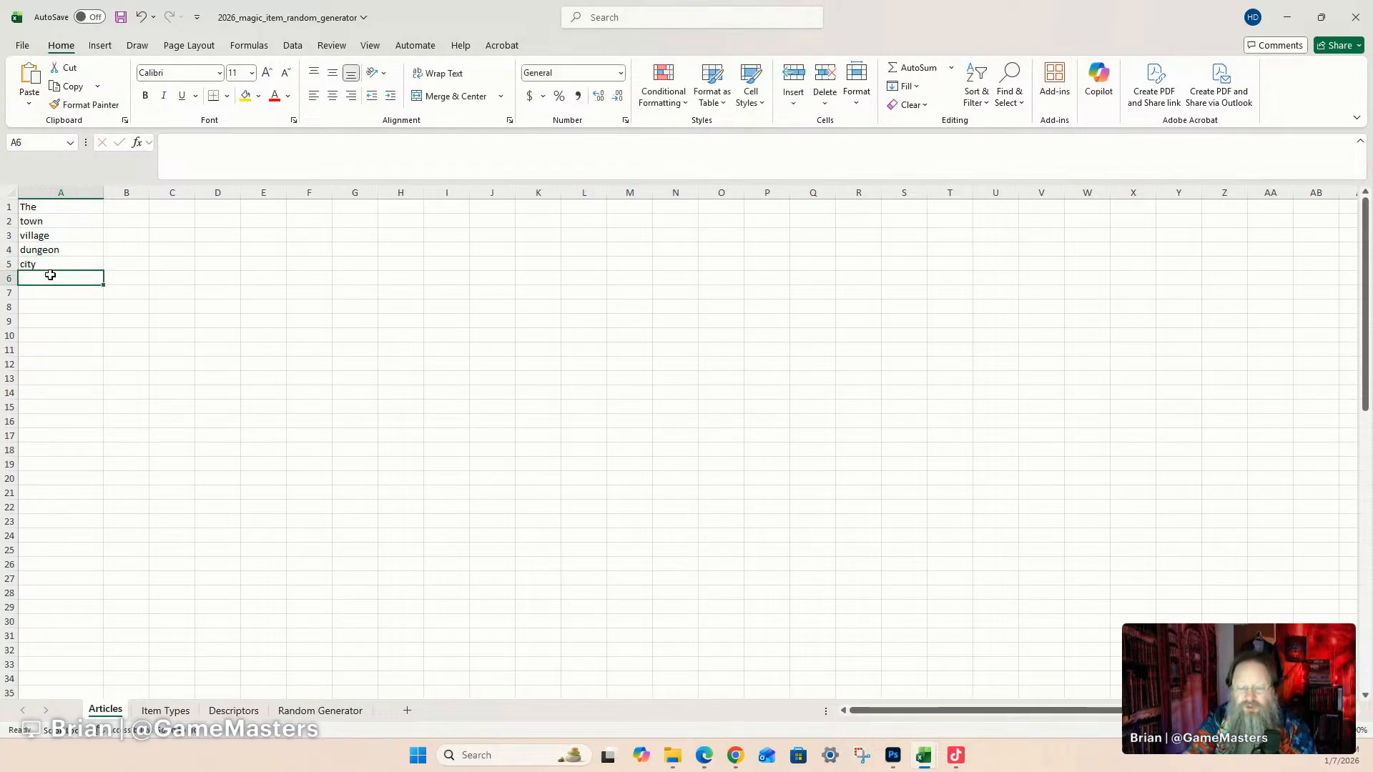
{"action": "type", "text": "l"}
{"action": "type", "text": "ocean"}
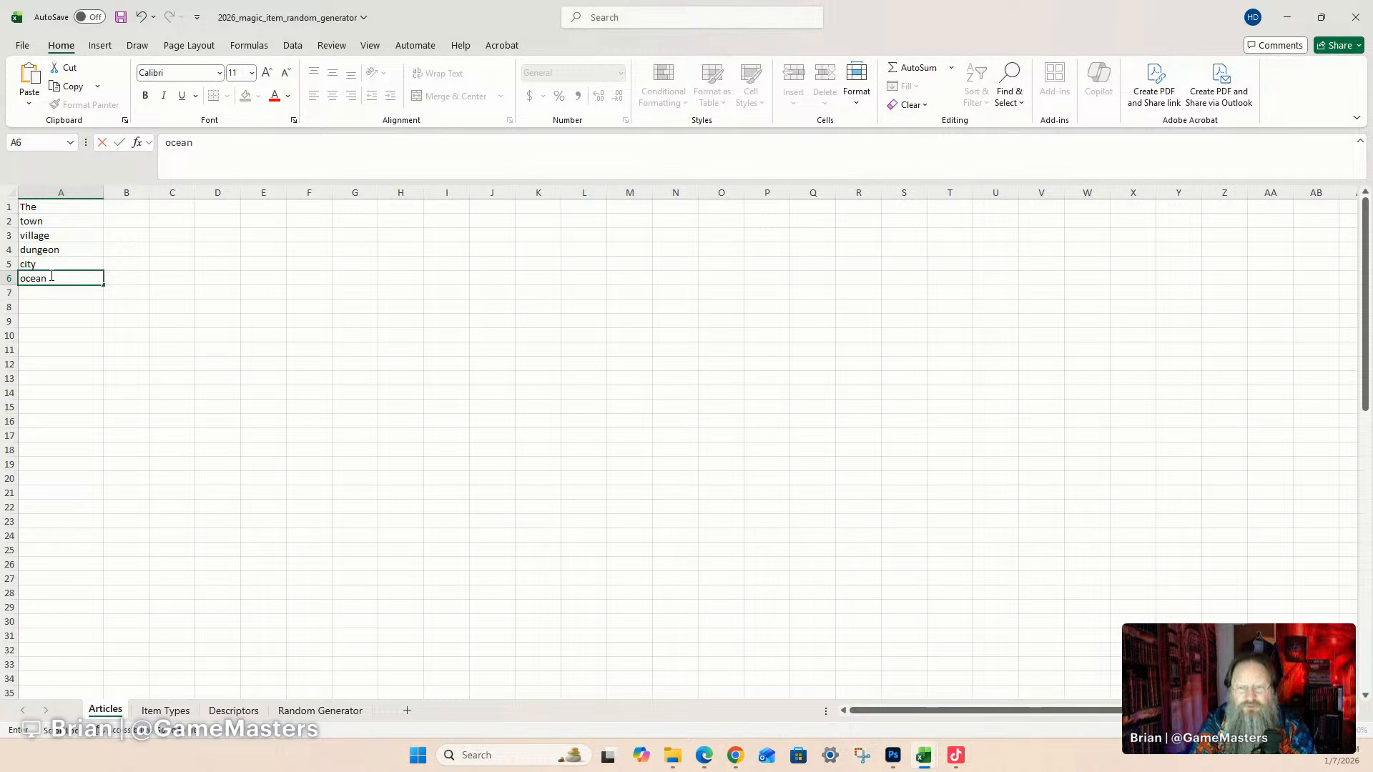
{"action": "left_click", "coordinate": [46, 291]}
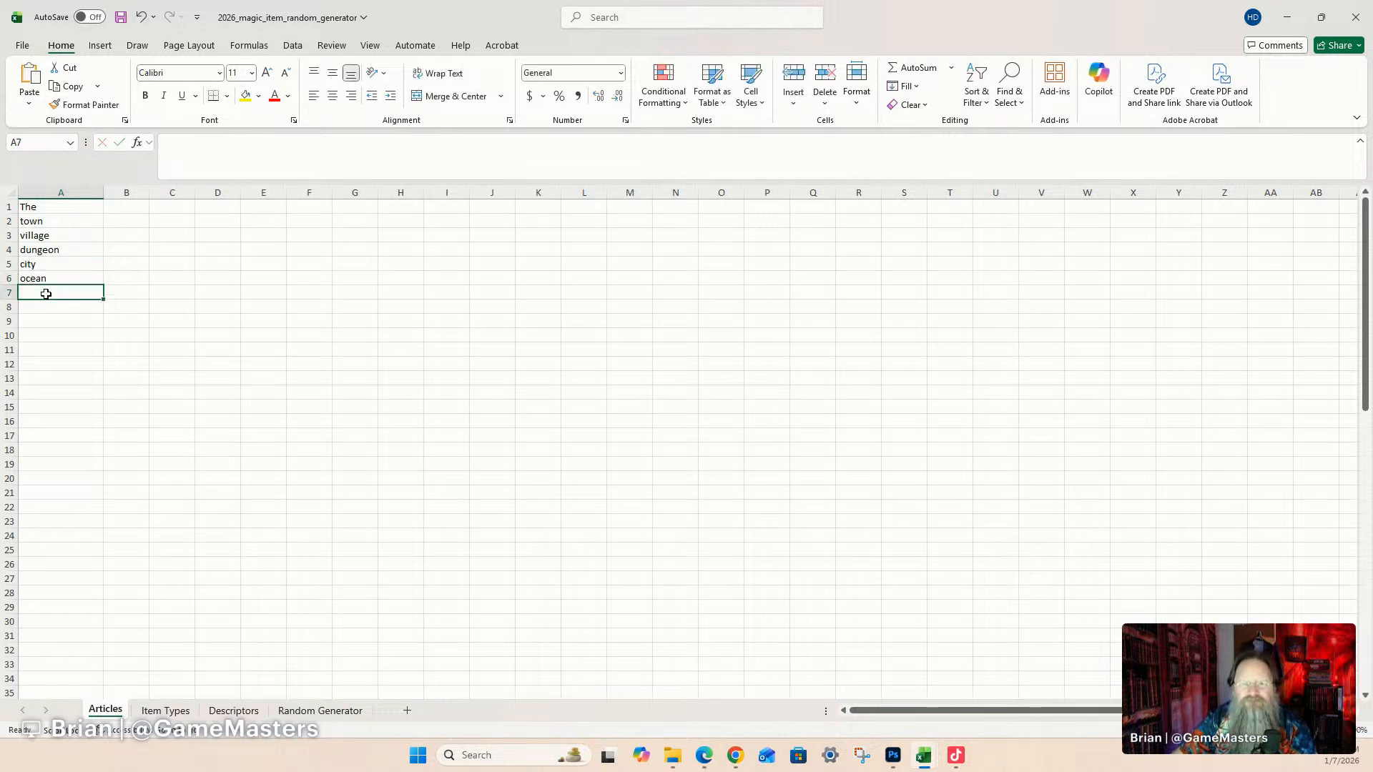
{"action": "type", "text": "moutnain"}
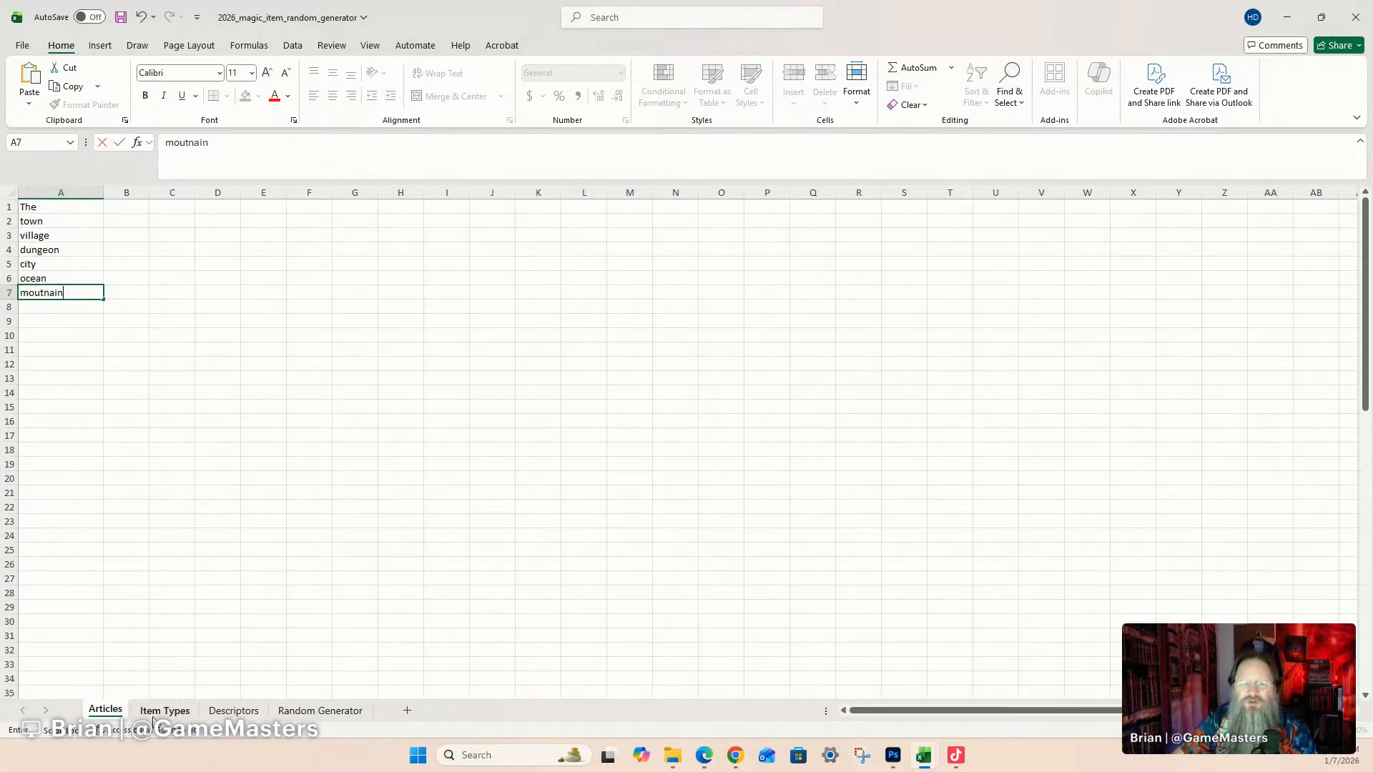
Replace the first entry of the Item Types list in cell A1 with "lich".
{"action": "left_click", "coordinate": [154, 716]}
{"action": "left_click", "coordinate": [60, 235]}
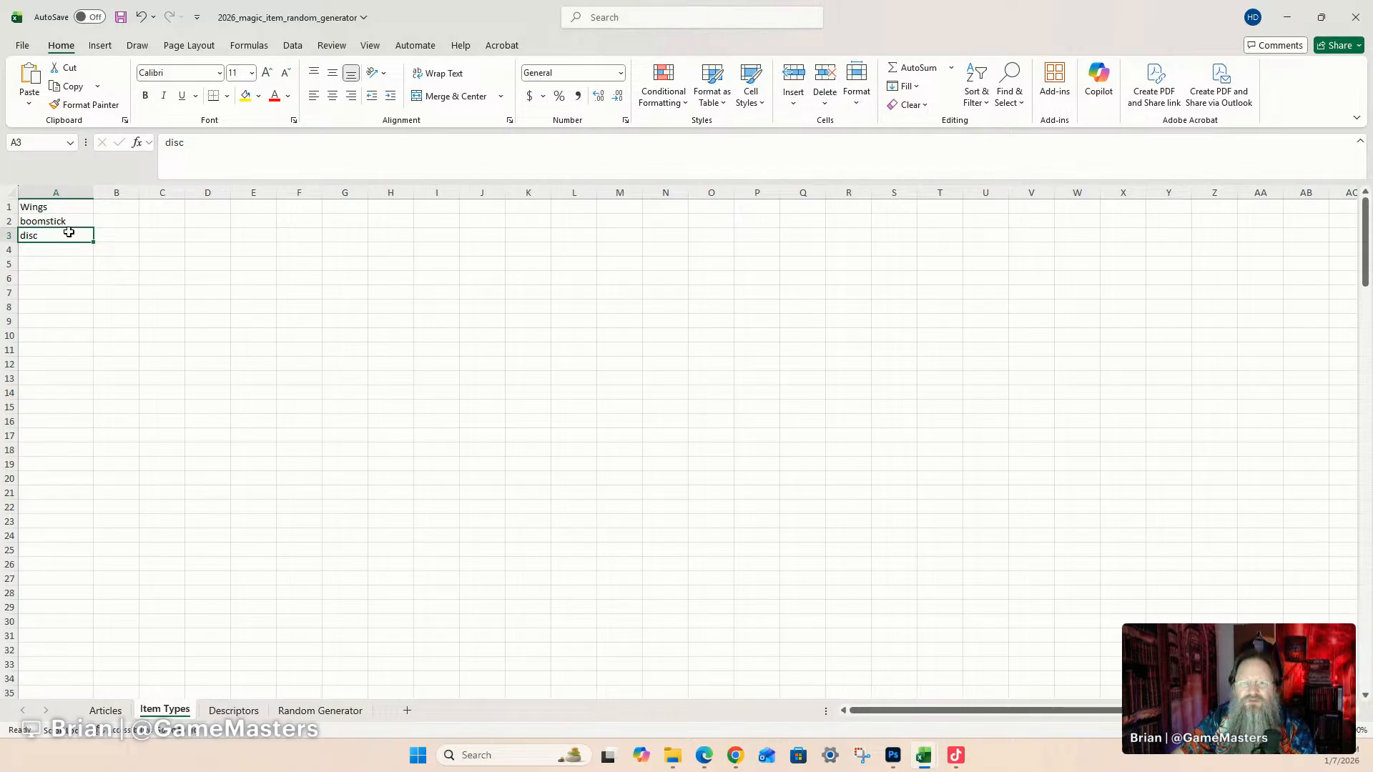
{"action": "left_click_drag", "start_coordinate": [55, 207], "coordinate": [59, 231]}
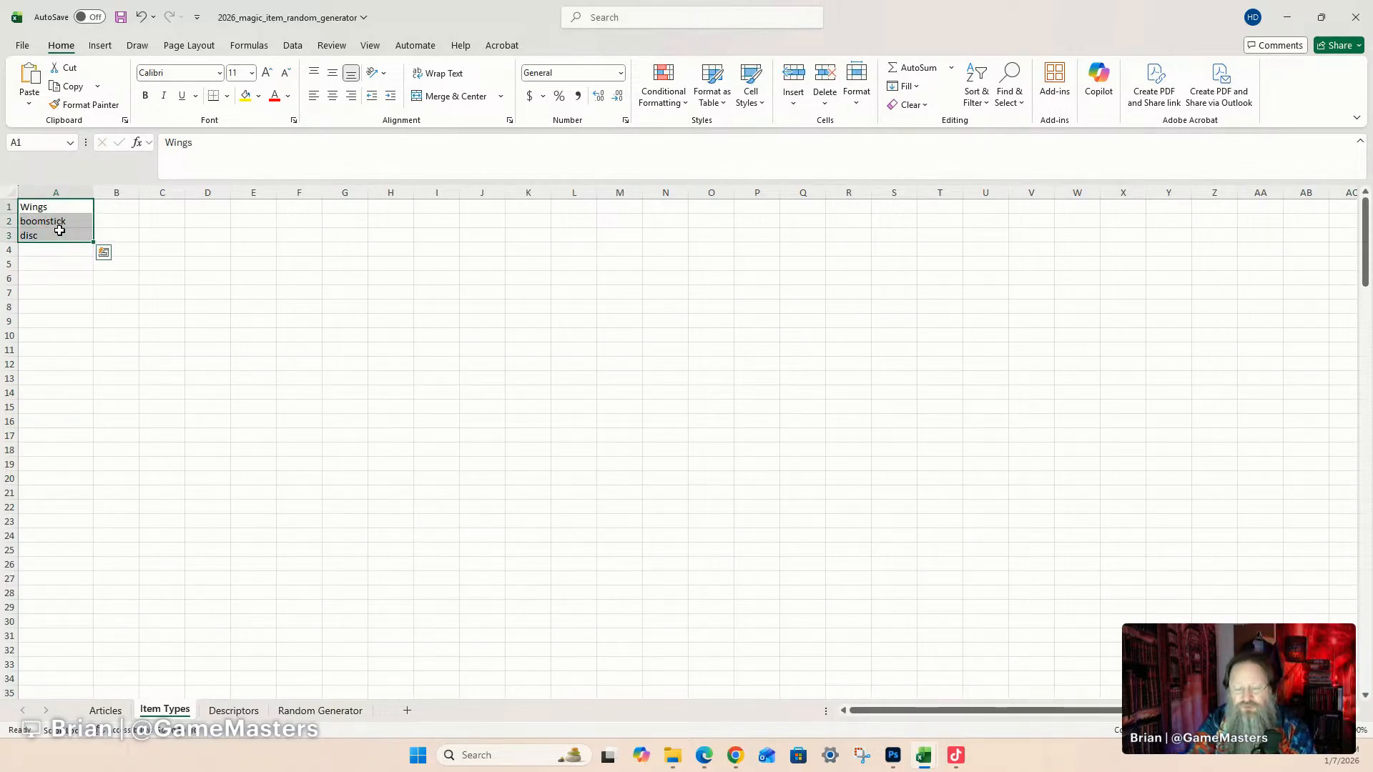
{"action": "type", "text": "lich"}
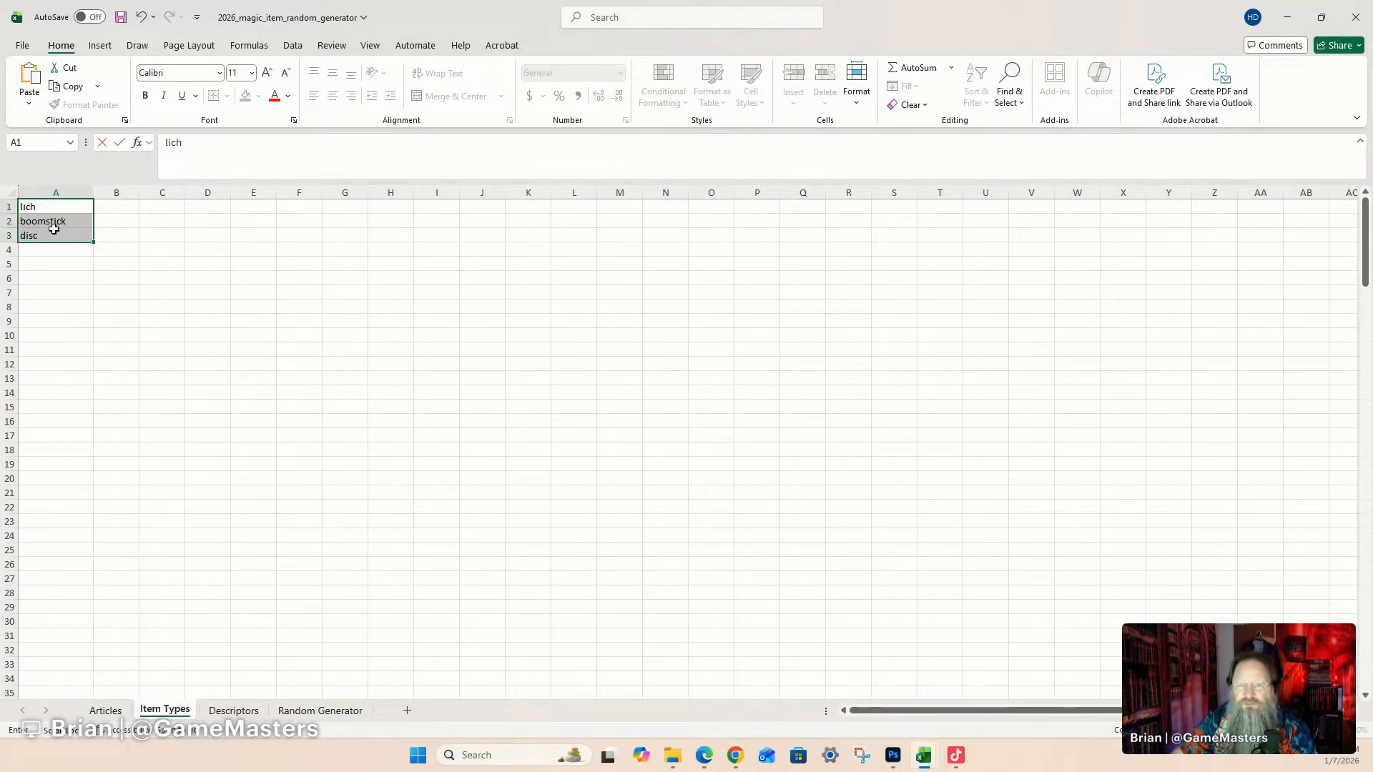
{"action": "left_click", "coordinate": [65, 221]}
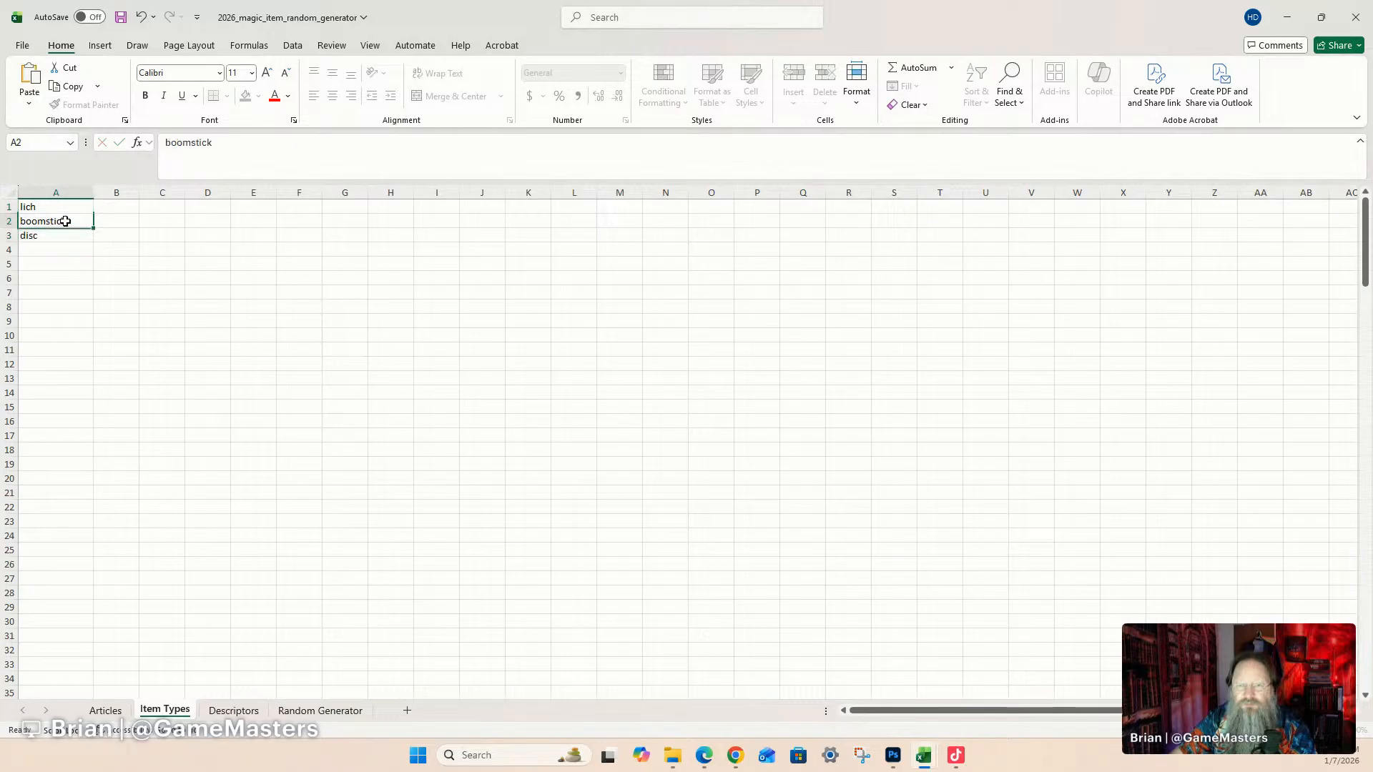
Enter "zombies", "Vecna" and "orcs" in cells A2 to A4 of the Item Types sheet.
{"action": "type", "text": "ombies"}
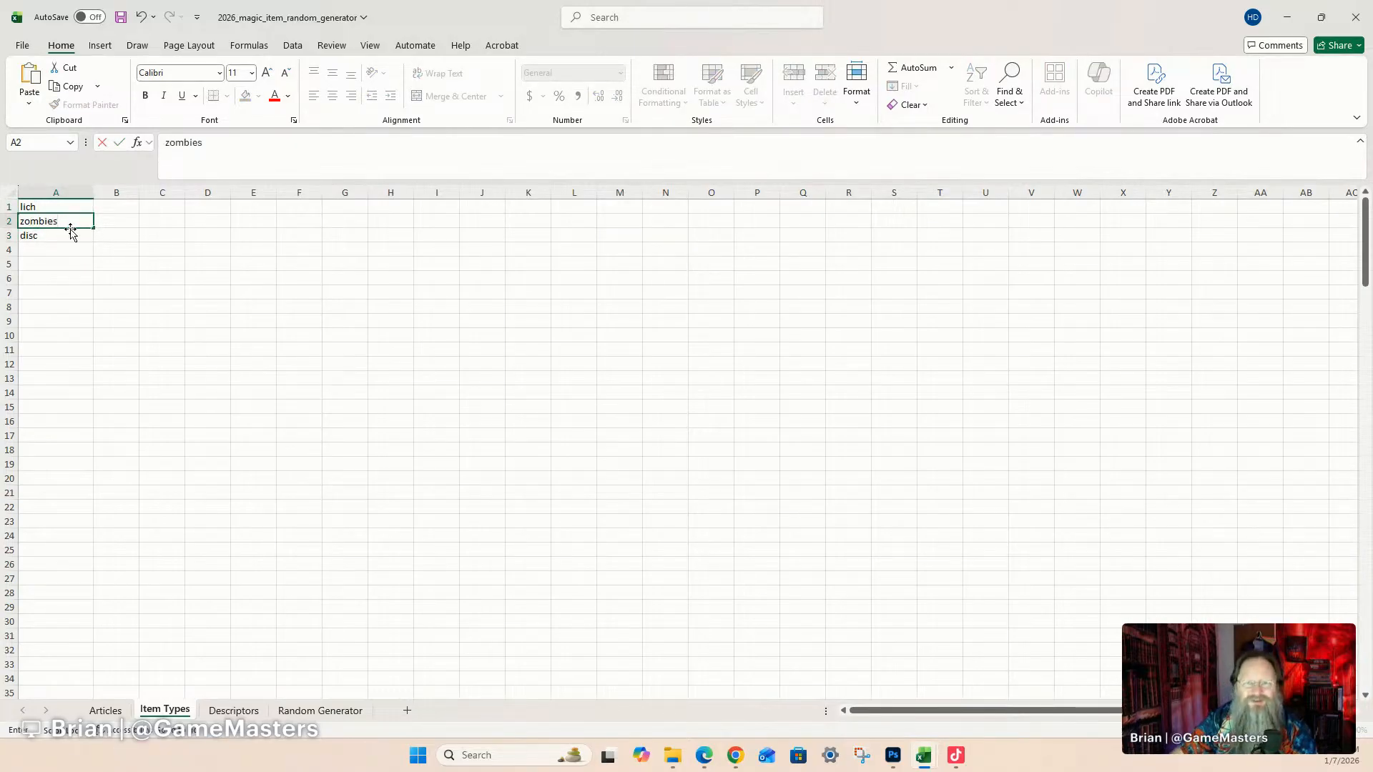
{"action": "left_click", "coordinate": [64, 234]}
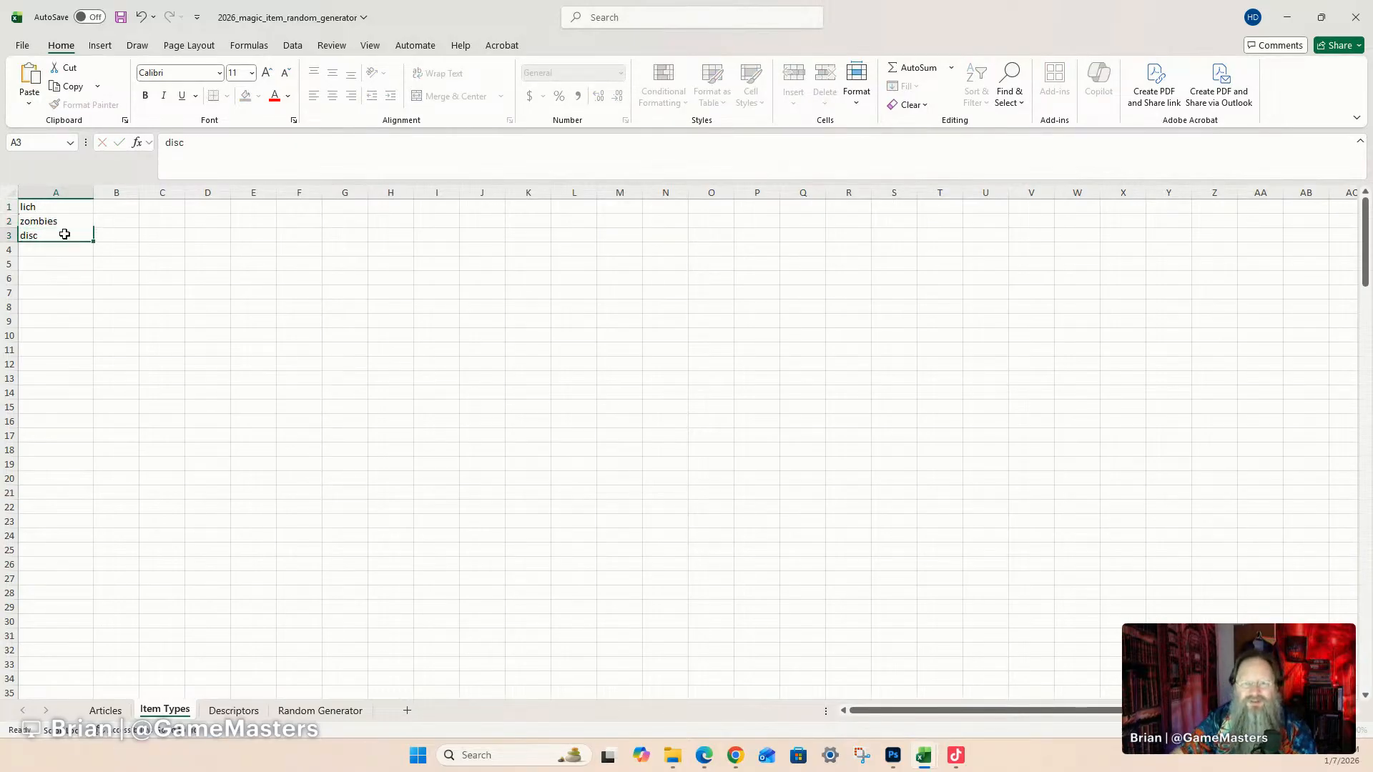
{"action": "type", "text": "Vecna"}
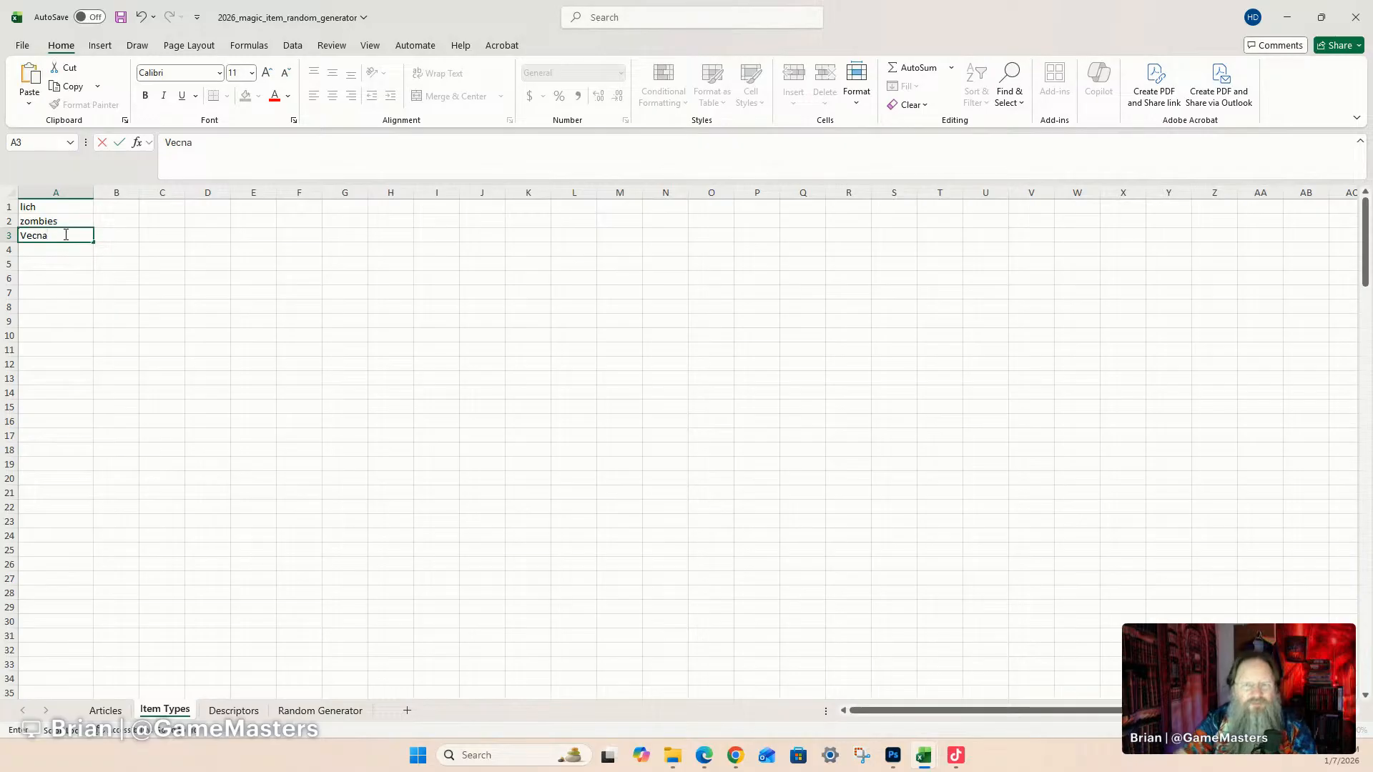
{"action": "left_click", "coordinate": [57, 250]}
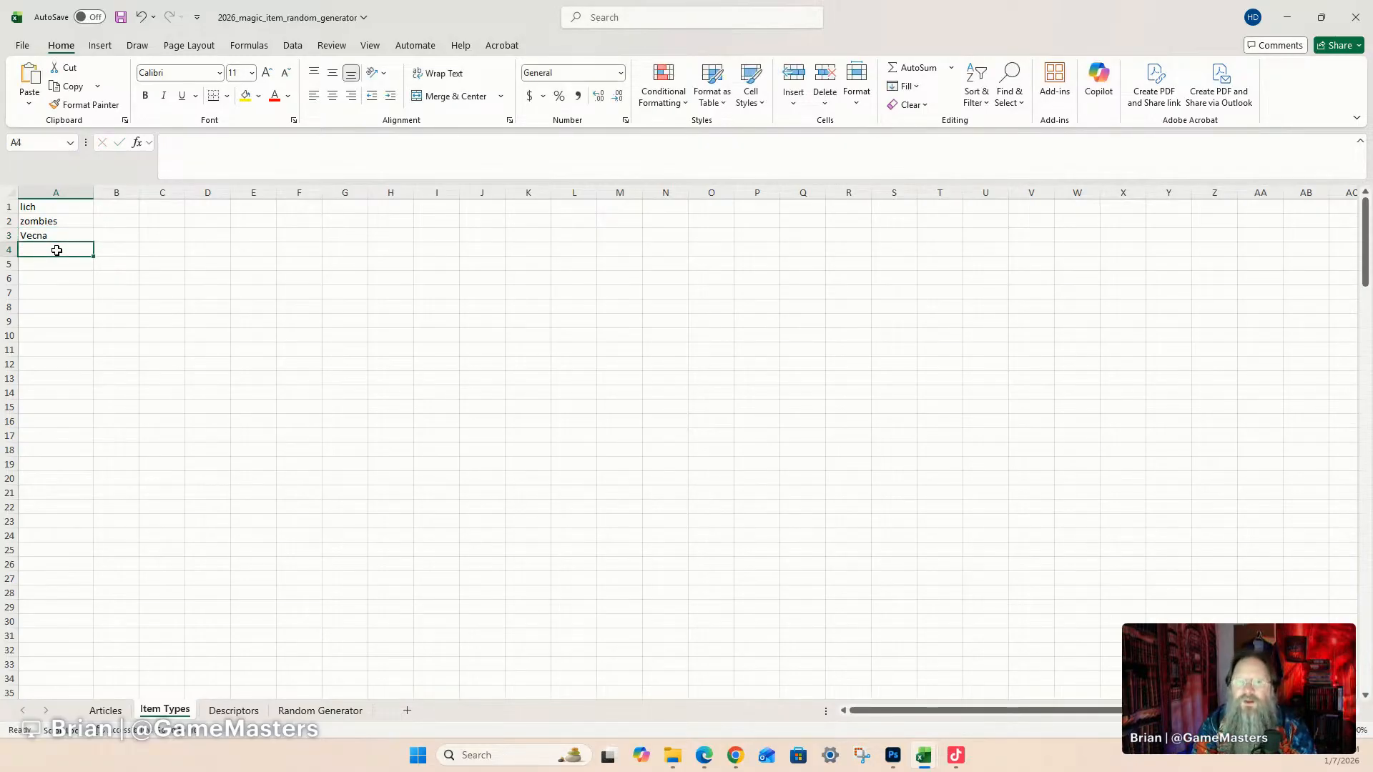
{"action": "type", "text": "orc"}
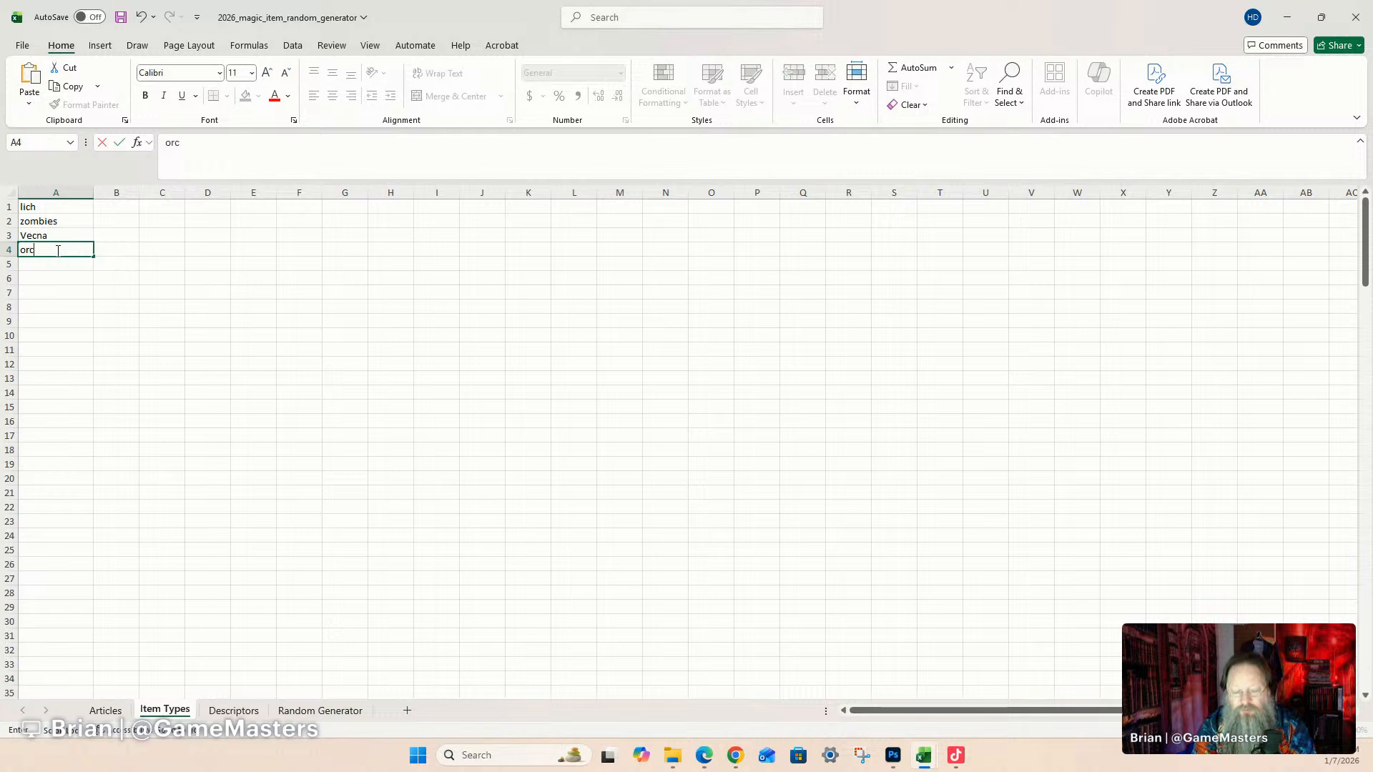
{"action": "type", "text": "s"}
Enter "goblins", "roc" and "beholder" in cells A5 to A7 of the Item Types sheet.
{"action": "left_click", "coordinate": [51, 266]}
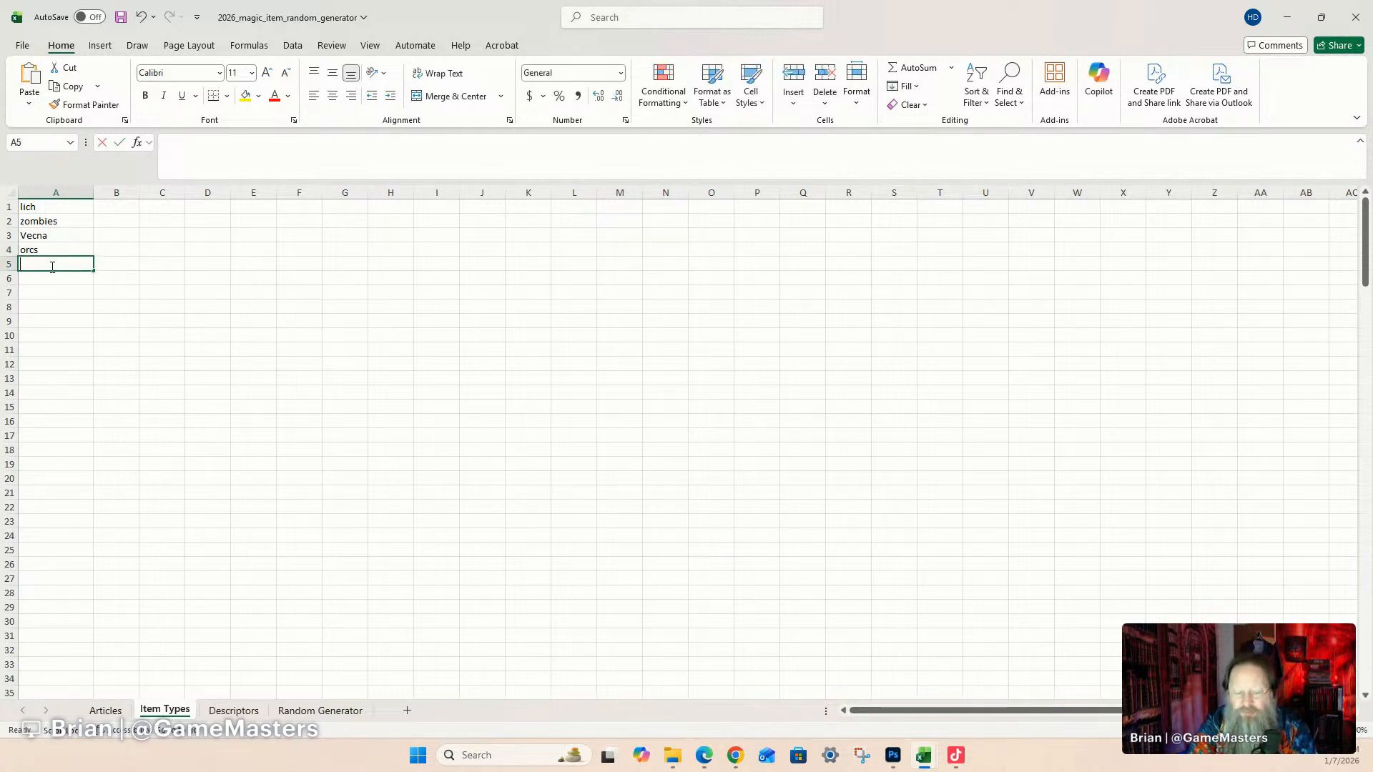
{"action": "type", "text": "goblins"}
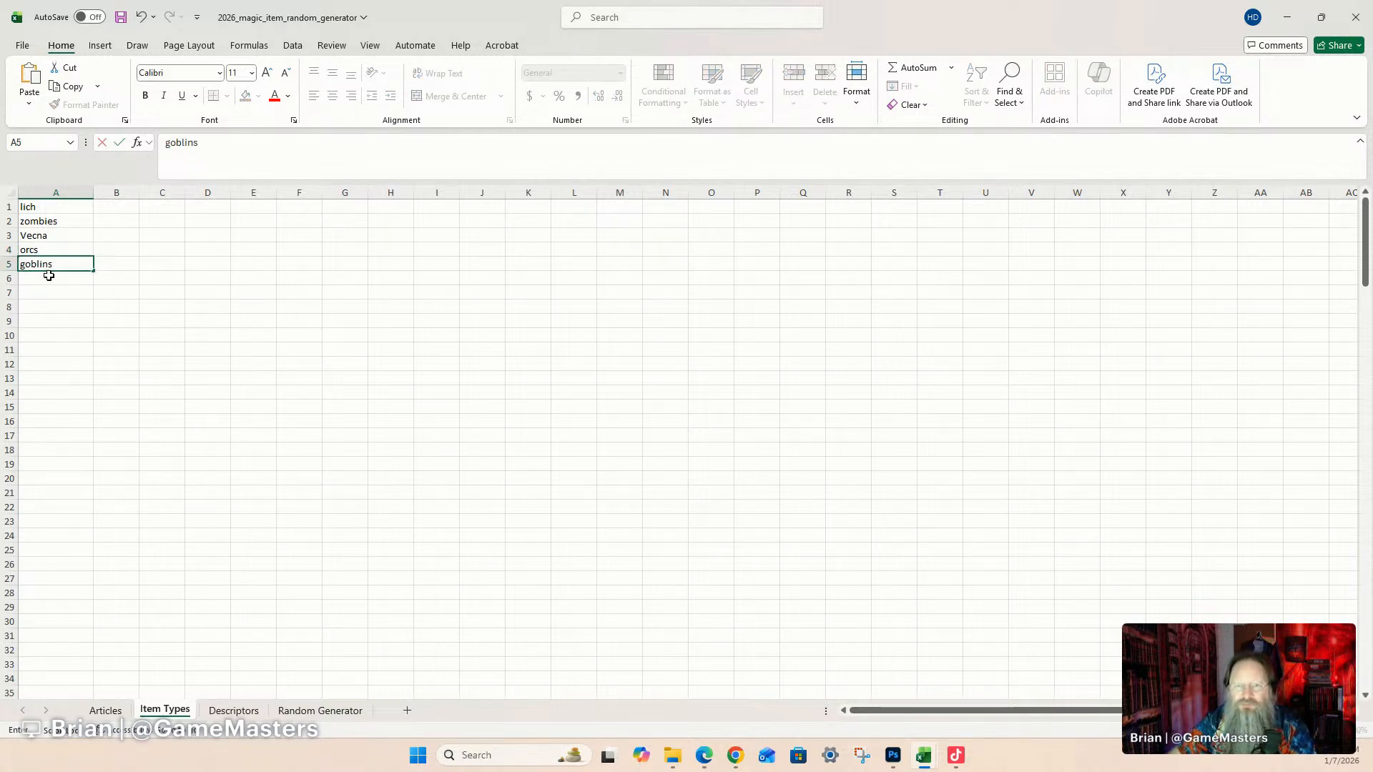
{"action": "left_click", "coordinate": [48, 277]}
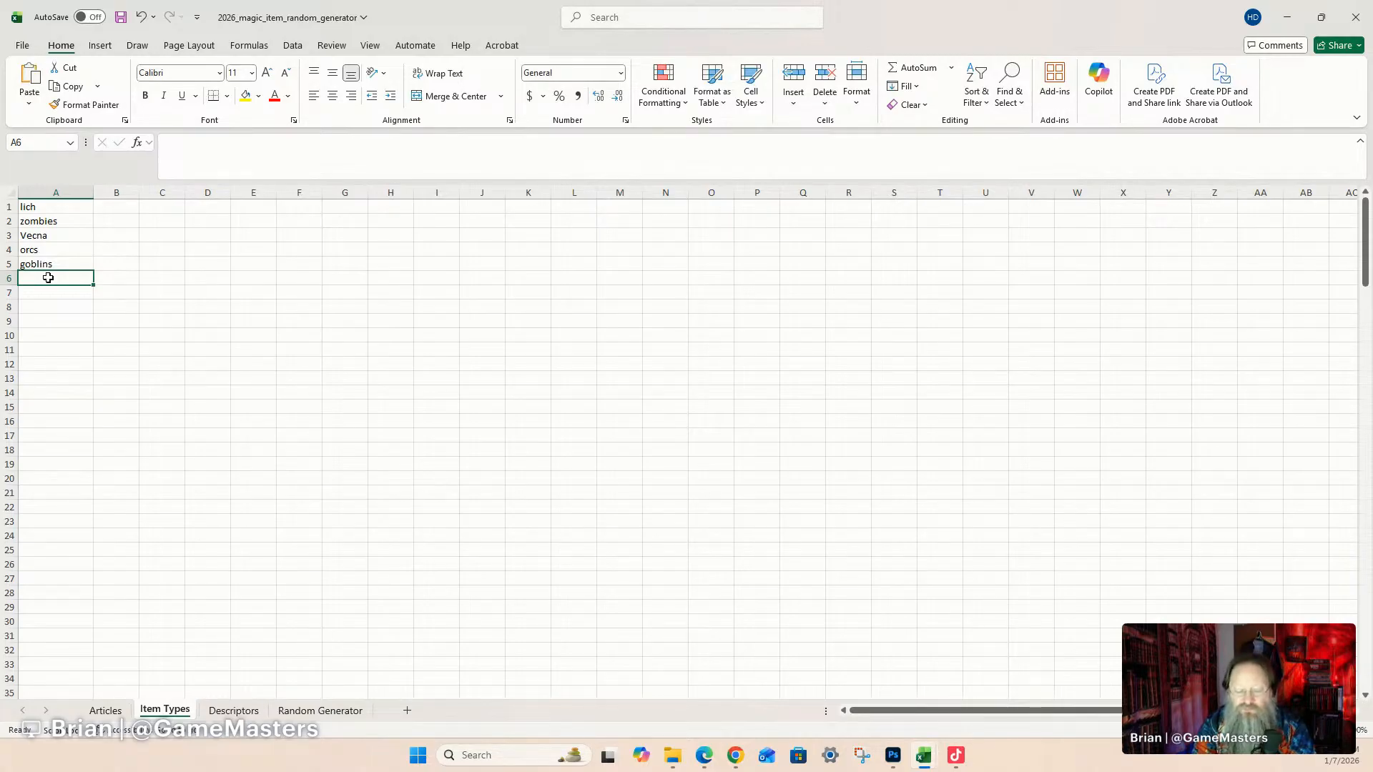
{"action": "type", "text": "roc"}
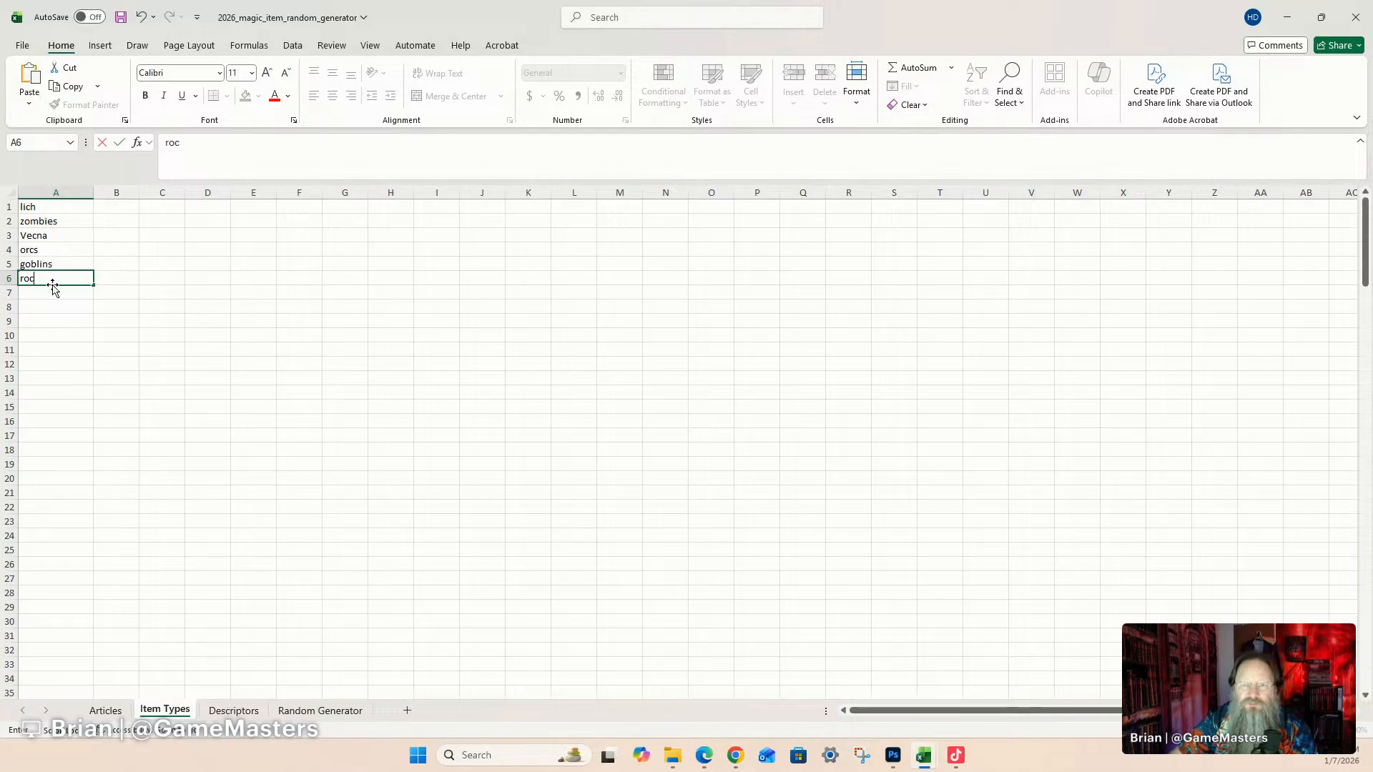
{"action": "left_click", "coordinate": [48, 287]}
{"action": "type", "text": "beholder"}
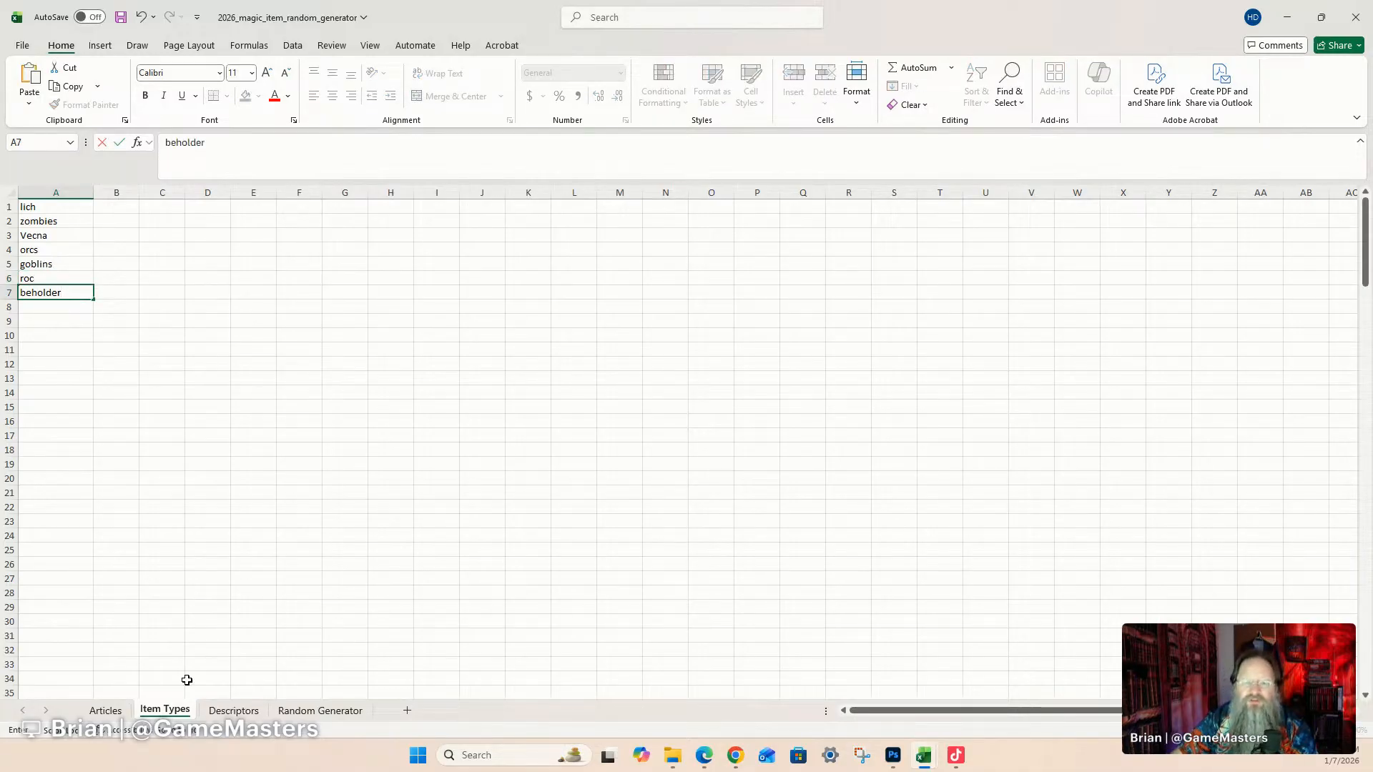
Check the Articles and Item Types lists, and replace the first entry of the Descriptors list in cell A1 with "razing".
{"action": "left_click", "coordinate": [234, 710]}
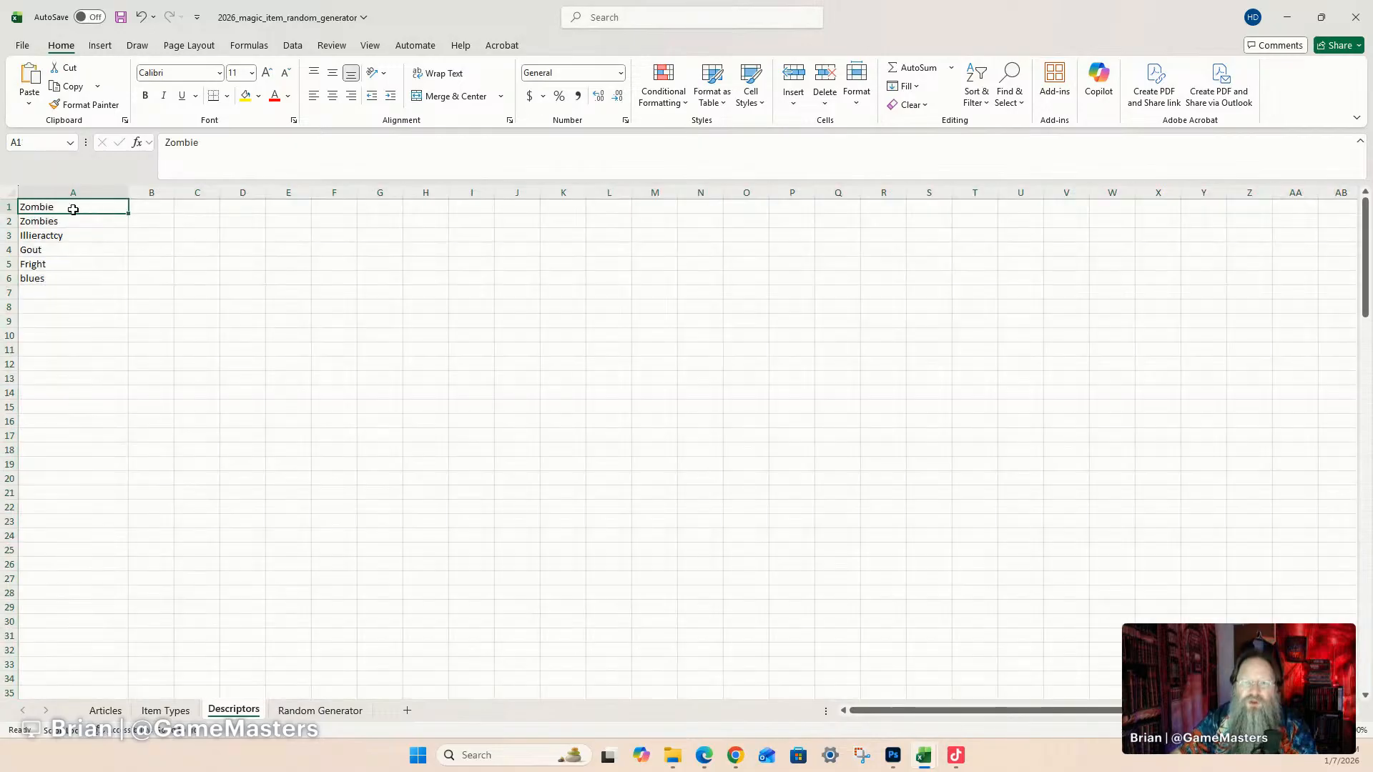
{"action": "left_click_drag", "start_coordinate": [73, 209], "coordinate": [74, 278]}
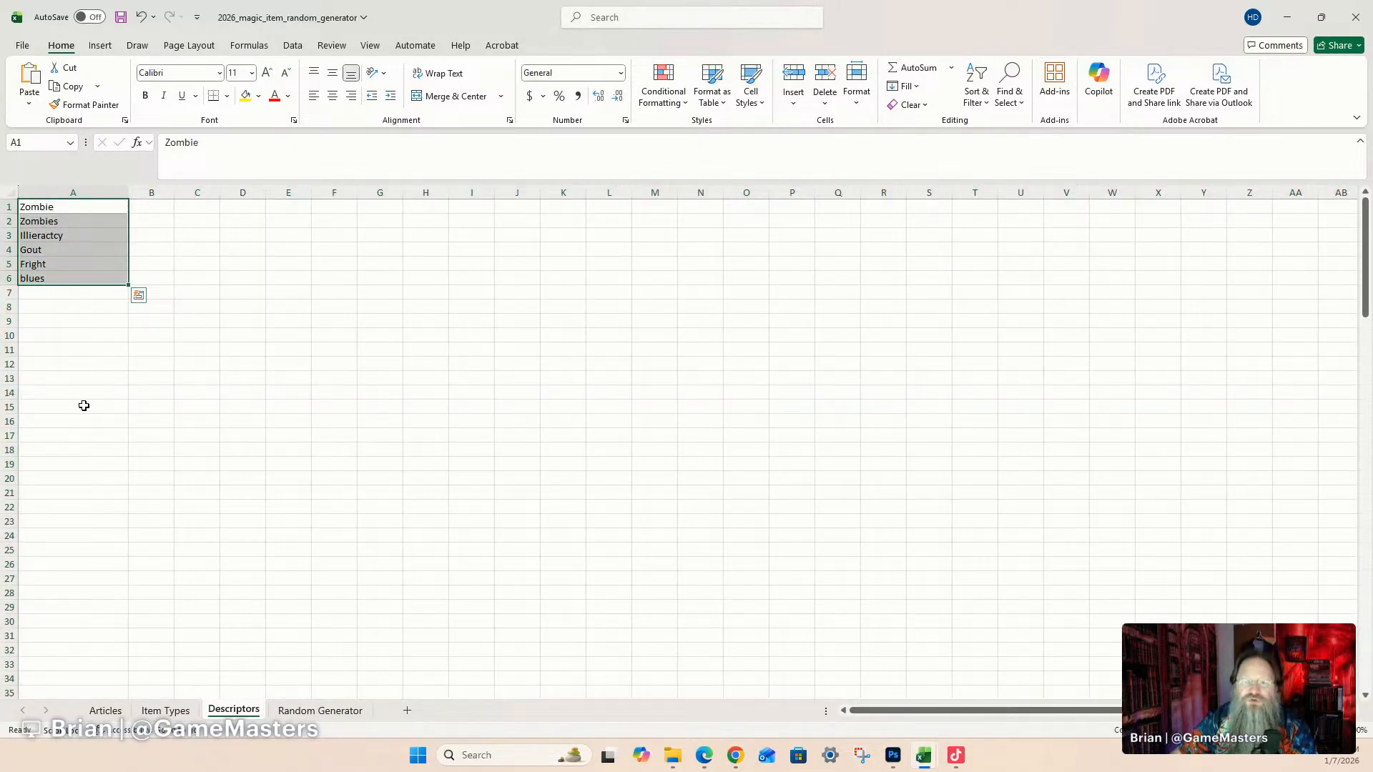
{"action": "left_click", "coordinate": [105, 710]}
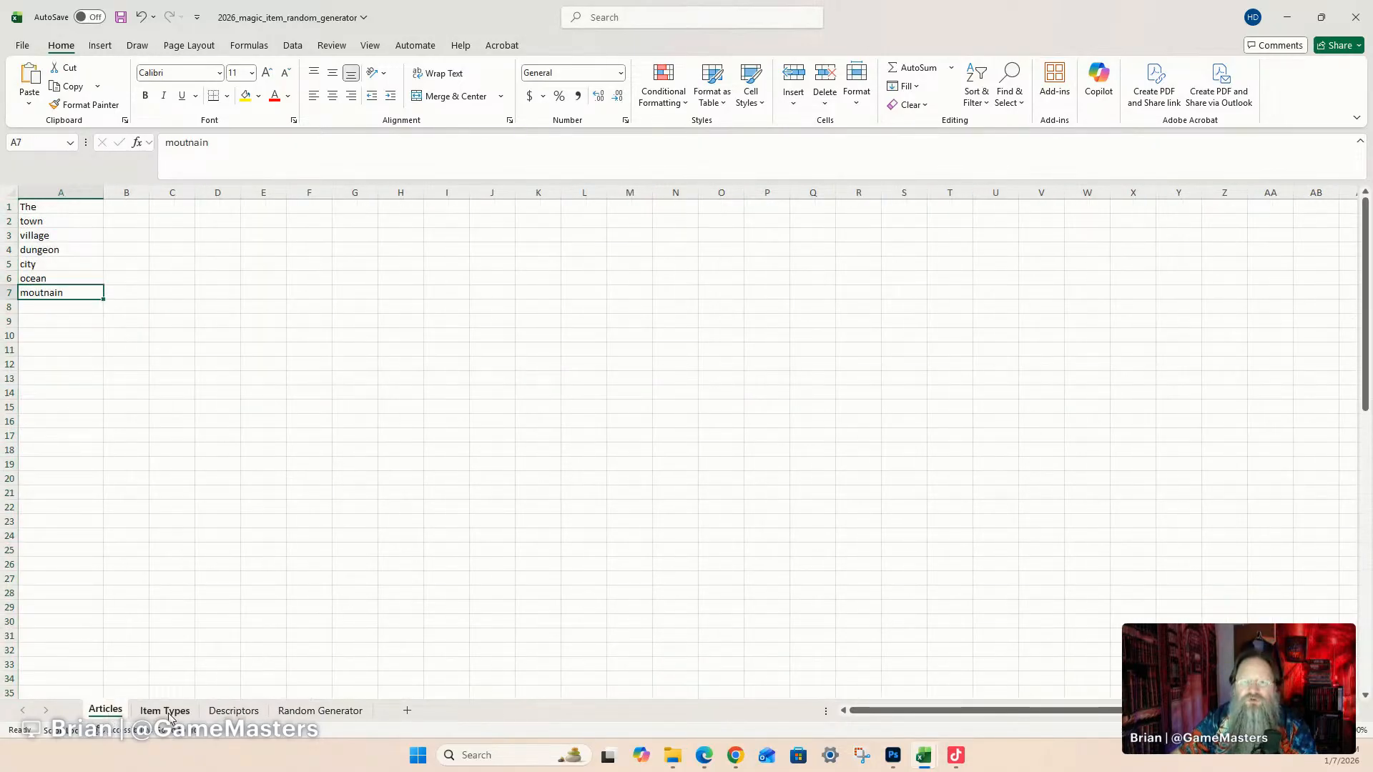
{"action": "left_click", "coordinate": [167, 711]}
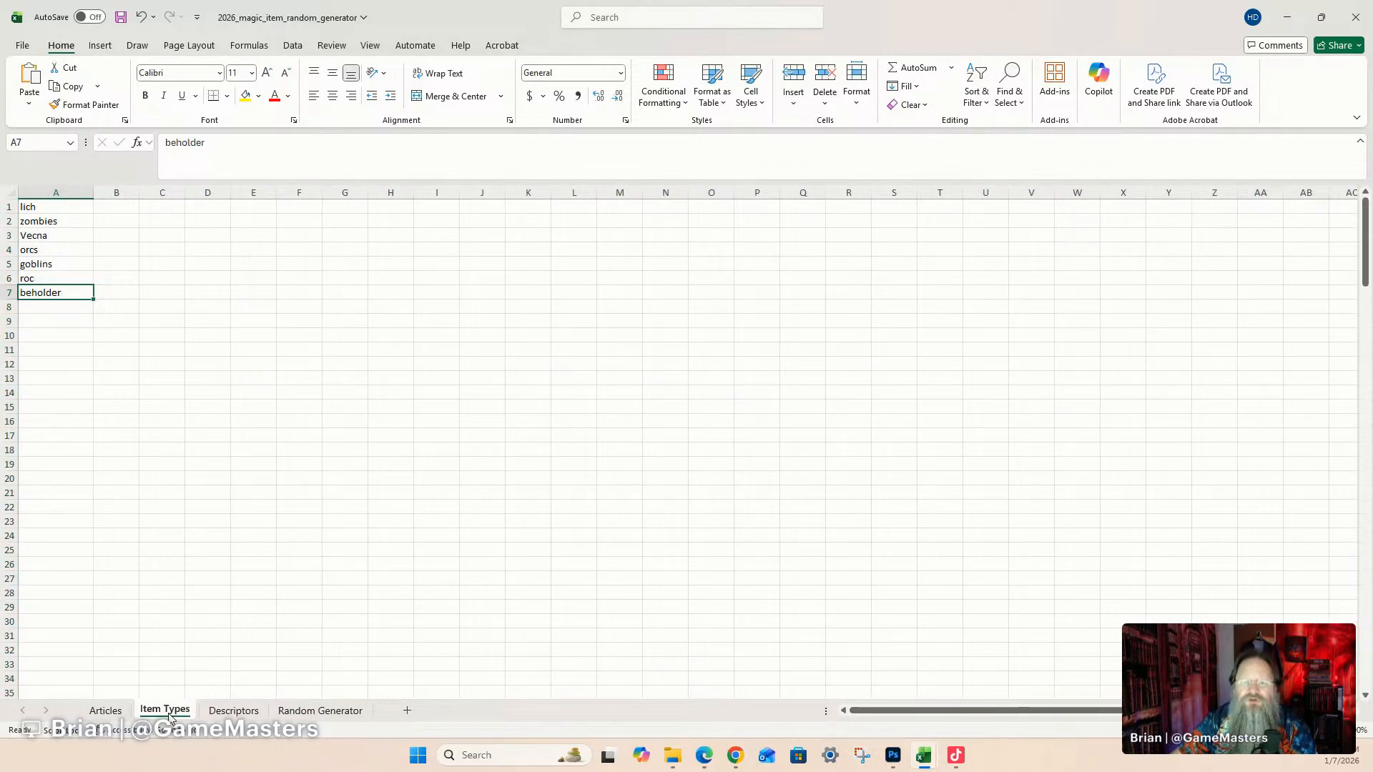
{"action": "left_click", "coordinate": [233, 711]}
{"action": "left_click", "coordinate": [67, 206]}
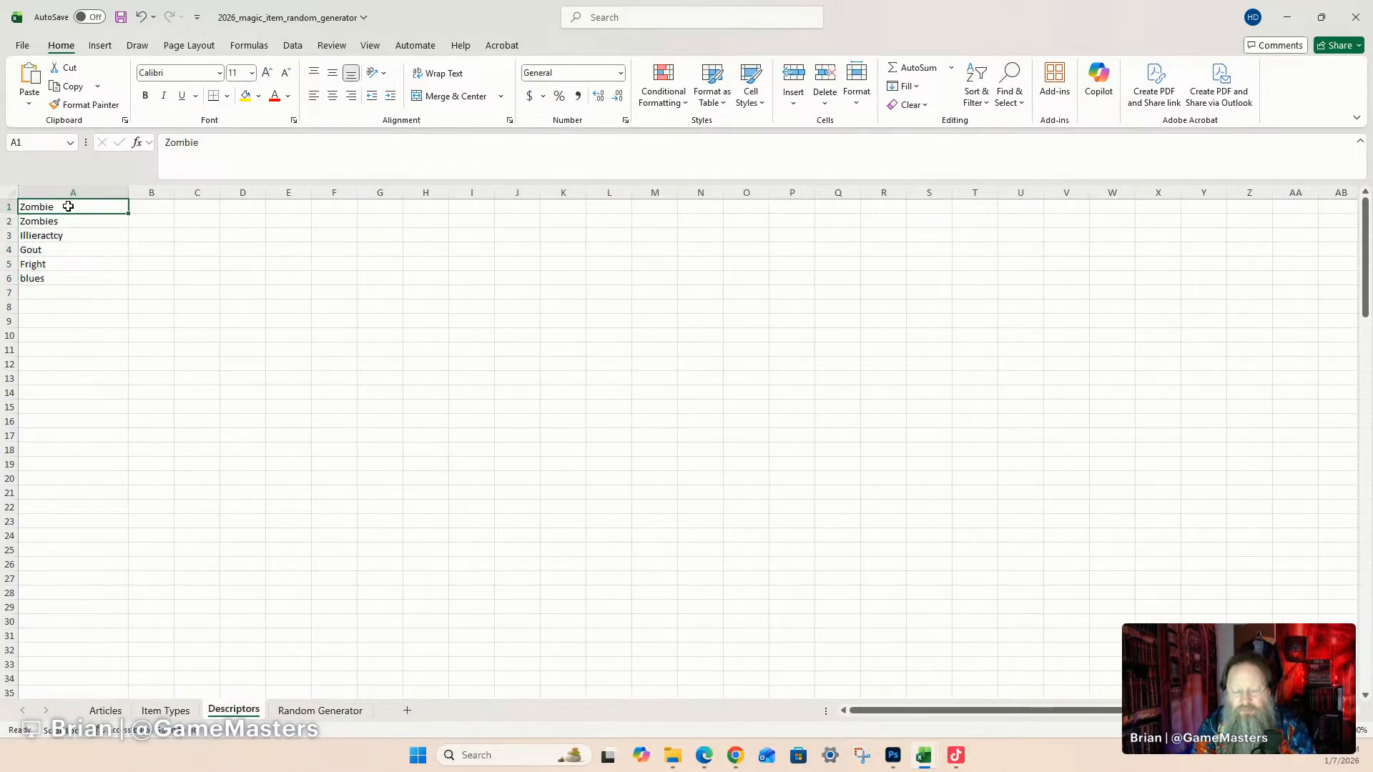
{"action": "type", "text": "razing"}
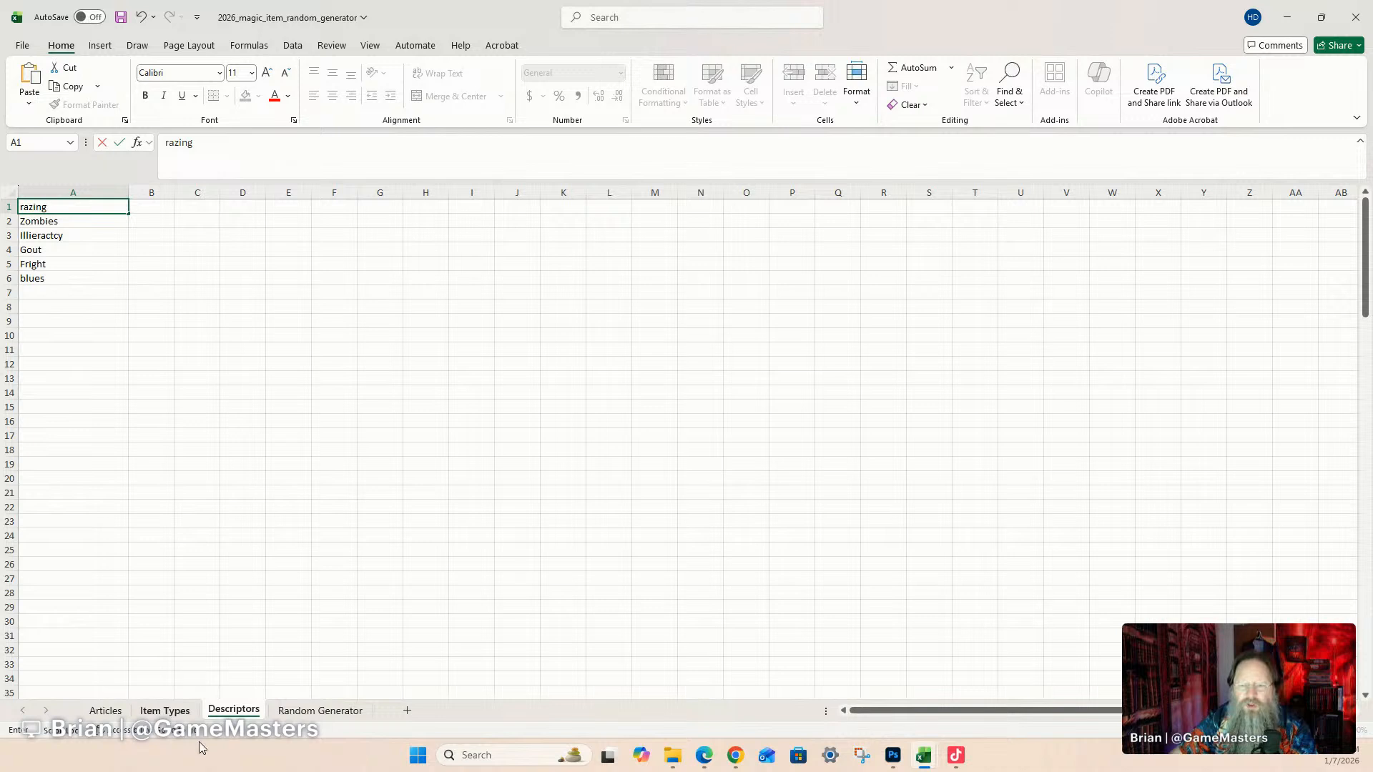
Add "dragons" to the end of the Item Types list in cell A8.
{"action": "left_click", "coordinate": [165, 710]}
{"action": "left_click", "coordinate": [75, 304]}
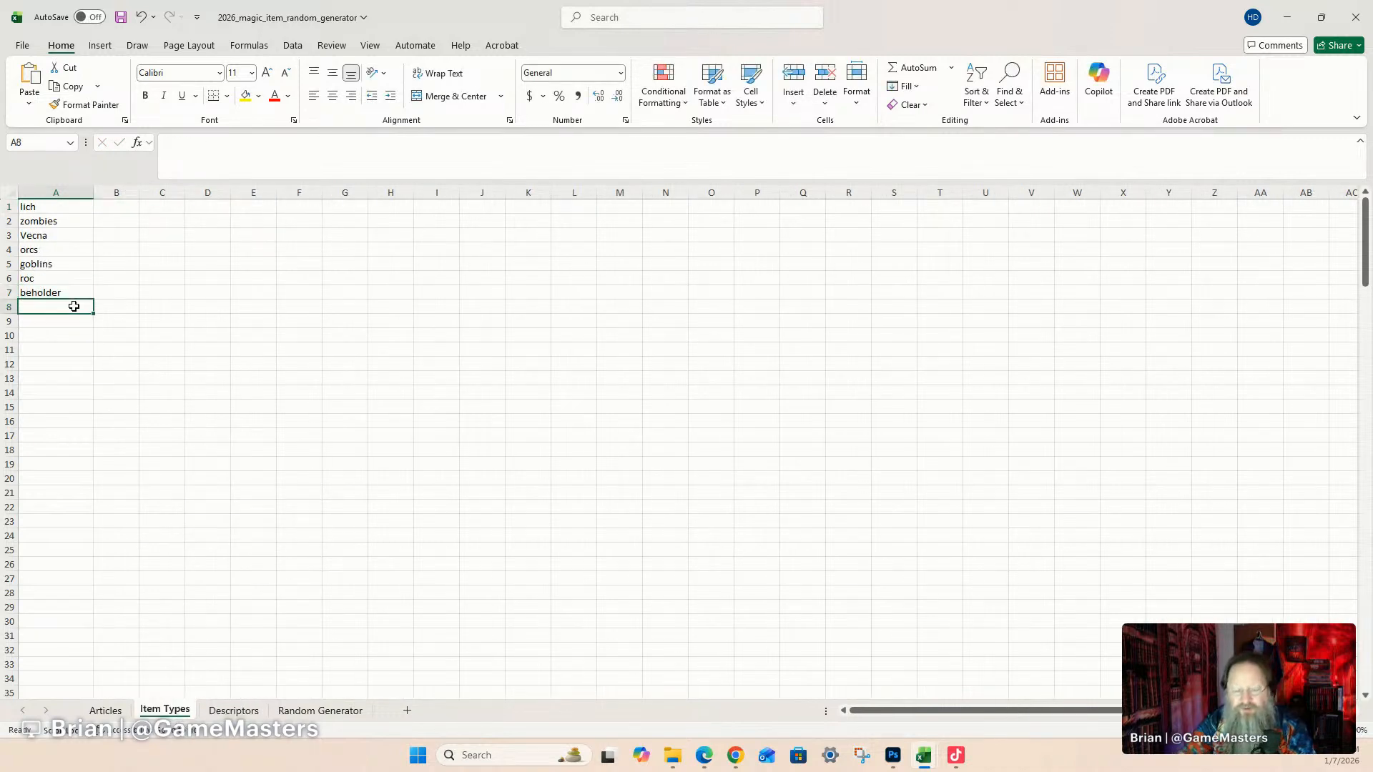
{"action": "type", "text": "dragons"}
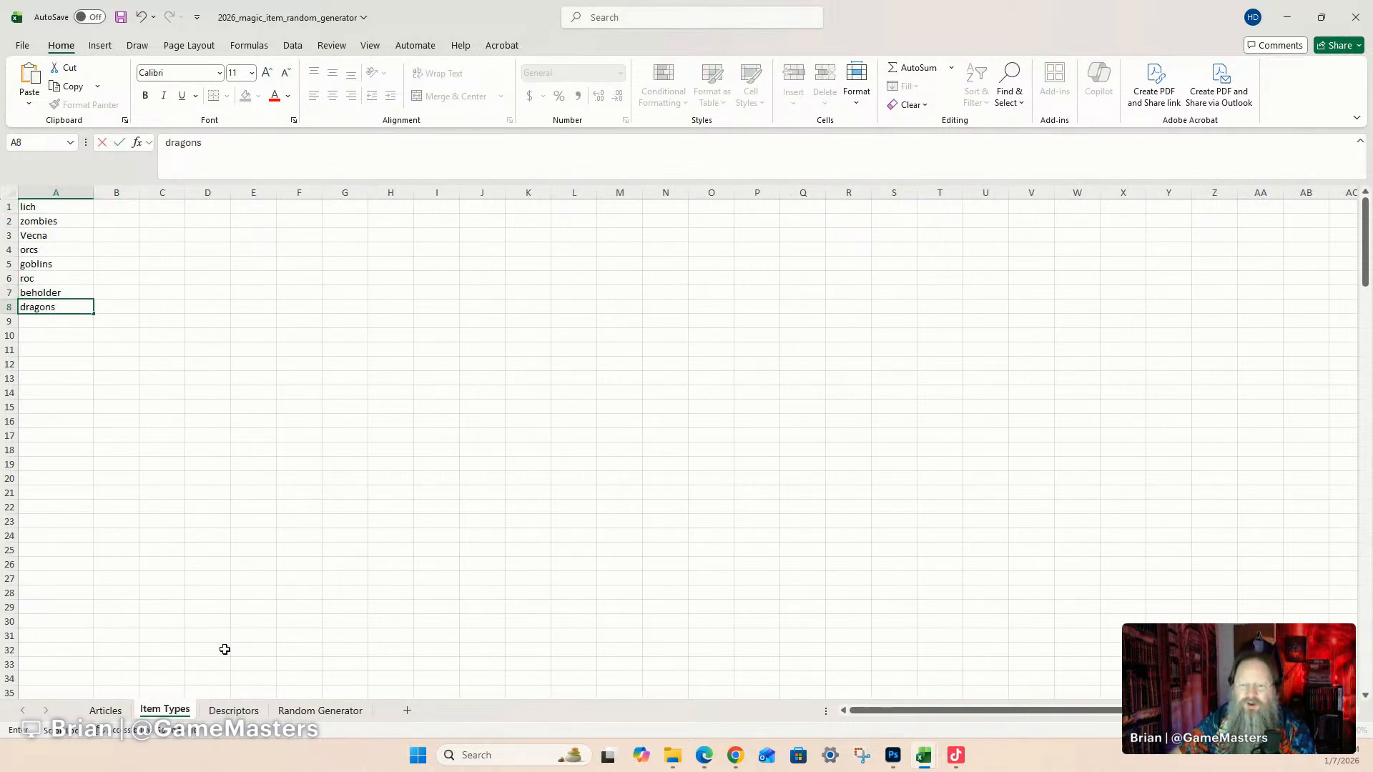
Replace the Descriptors entries in cells A2 to A4 with "stealing", "running" and "exploring".
{"action": "left_click", "coordinate": [232, 710]}
{"action": "left_click", "coordinate": [68, 221]}
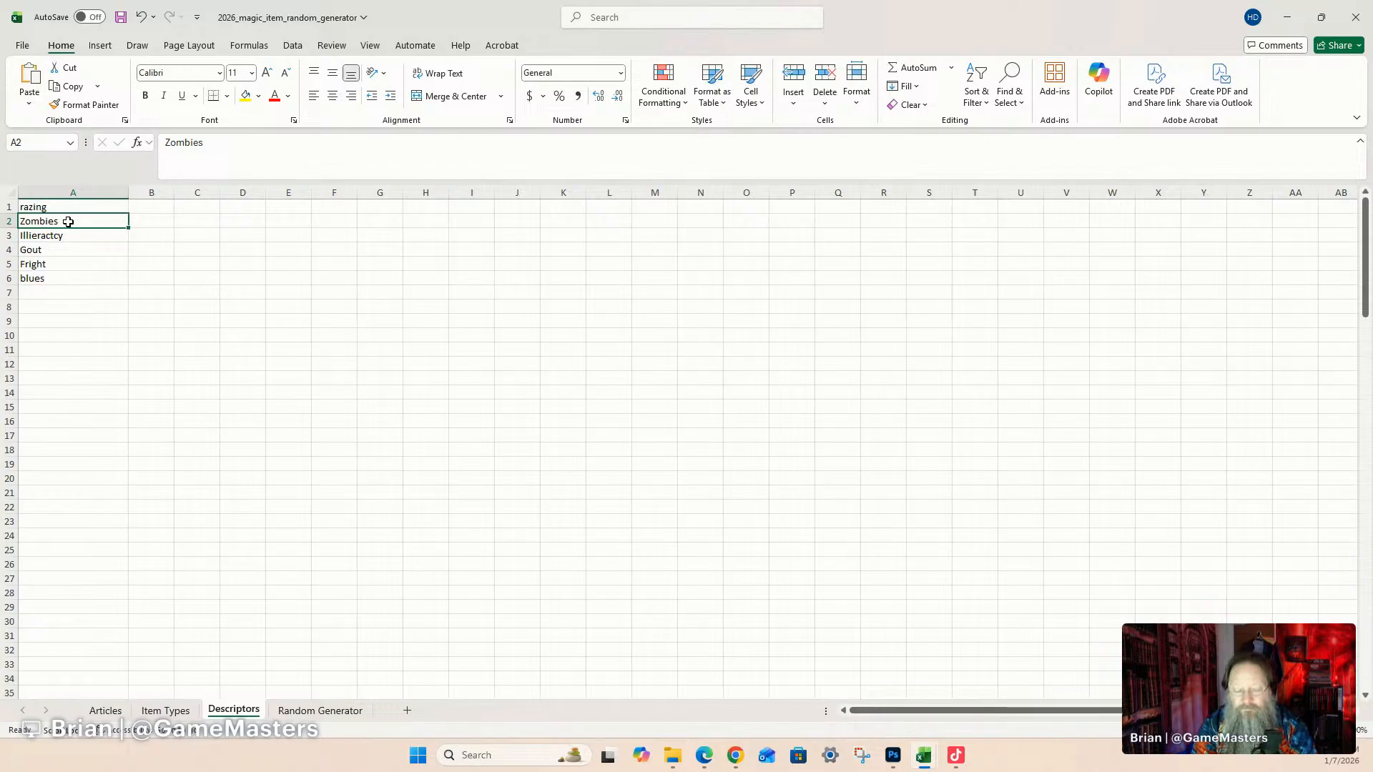
{"action": "type", "text": "stealing"}
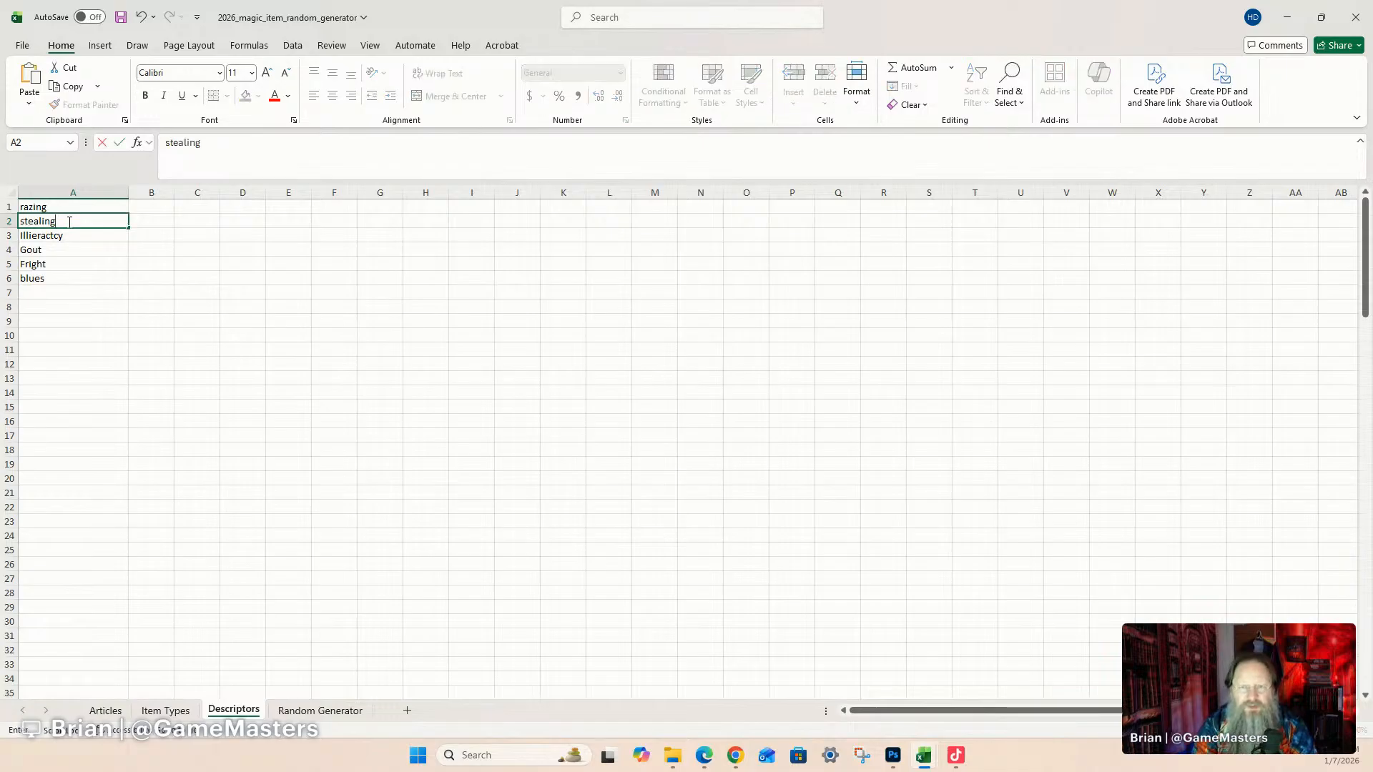
{"action": "left_click", "coordinate": [84, 235]}
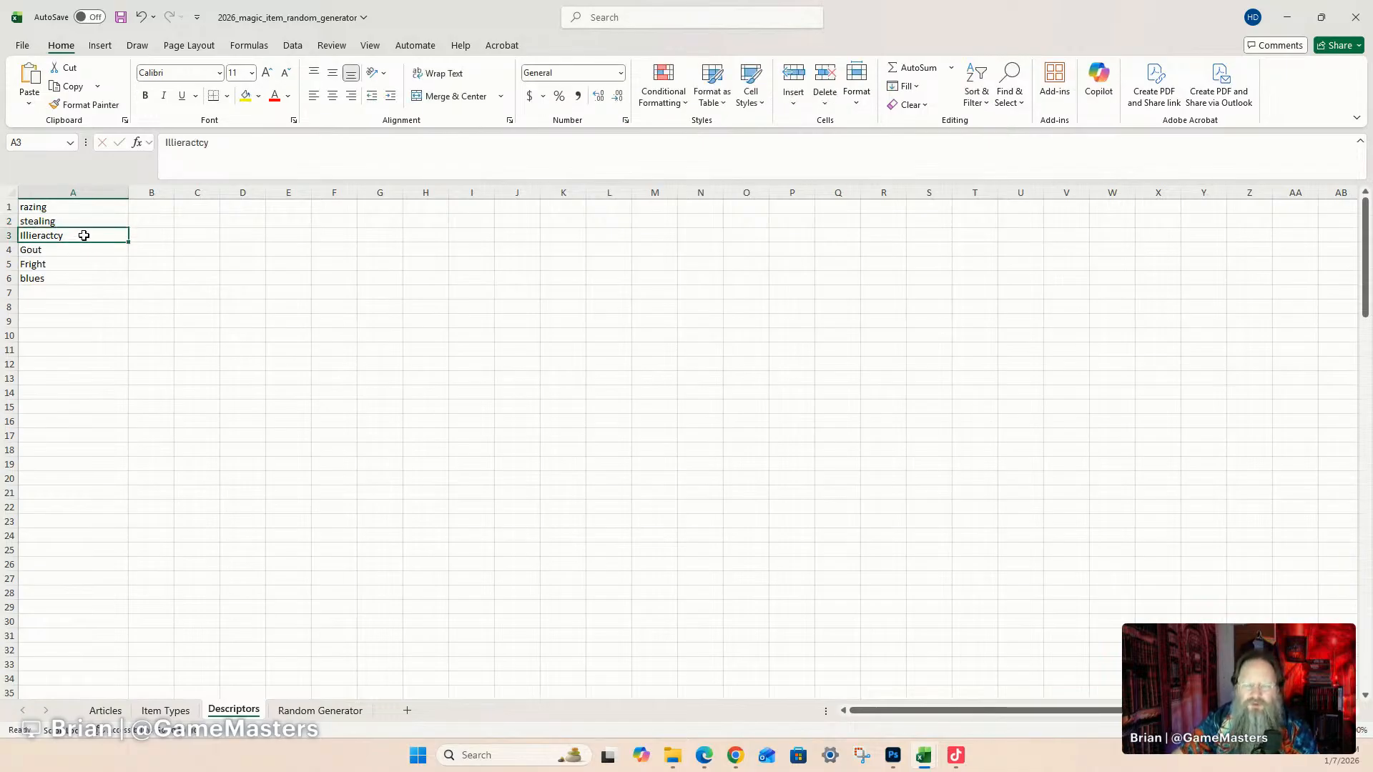
{"action": "type", "text": "running"}
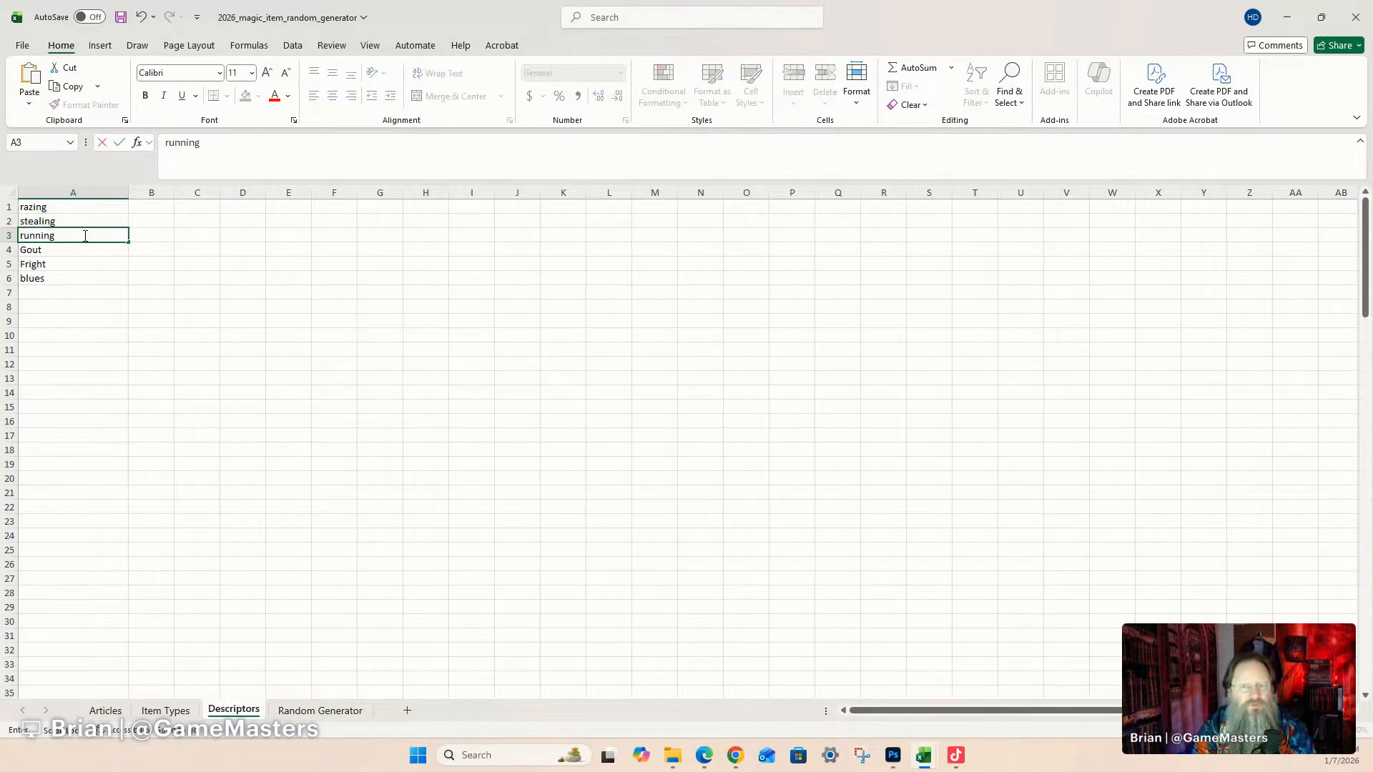
{"action": "left_click", "coordinate": [91, 253]}
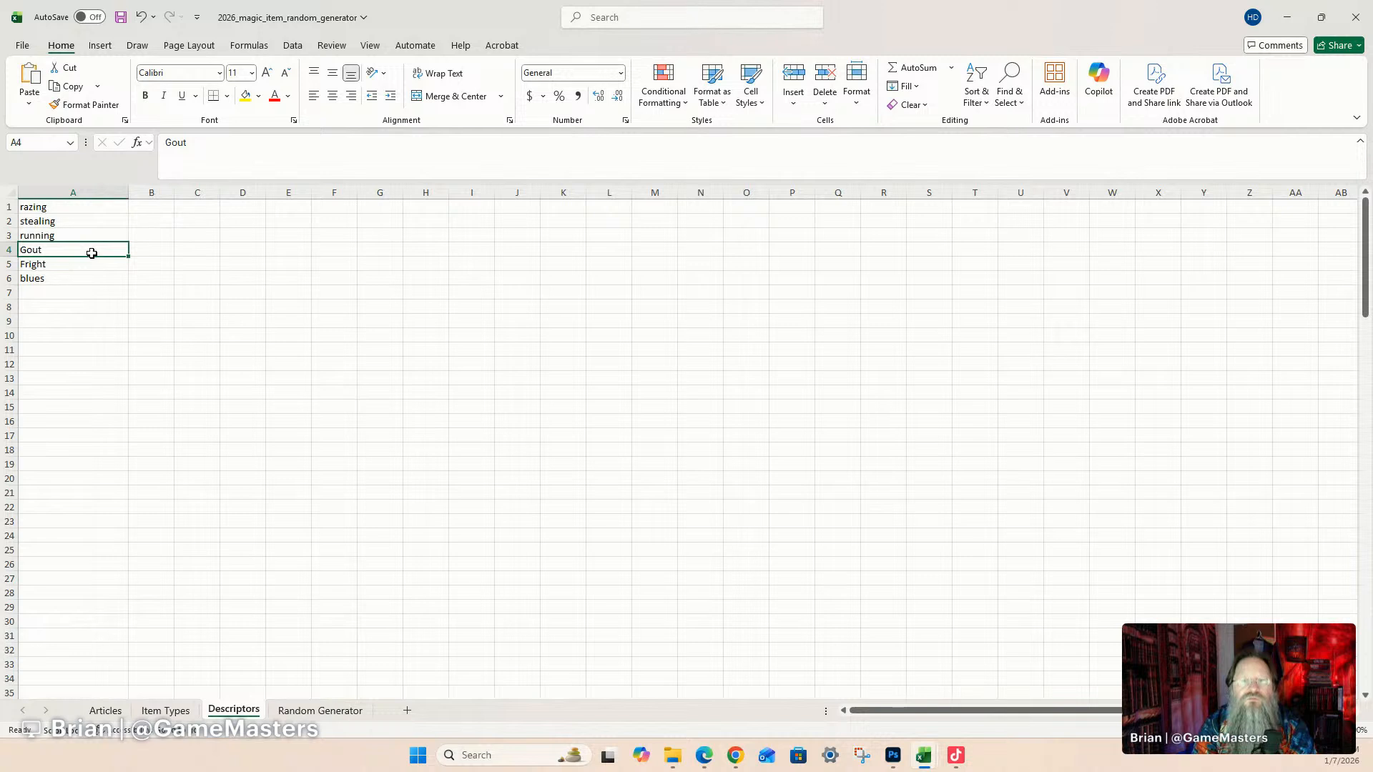
{"action": "type", "text": "exploring"}
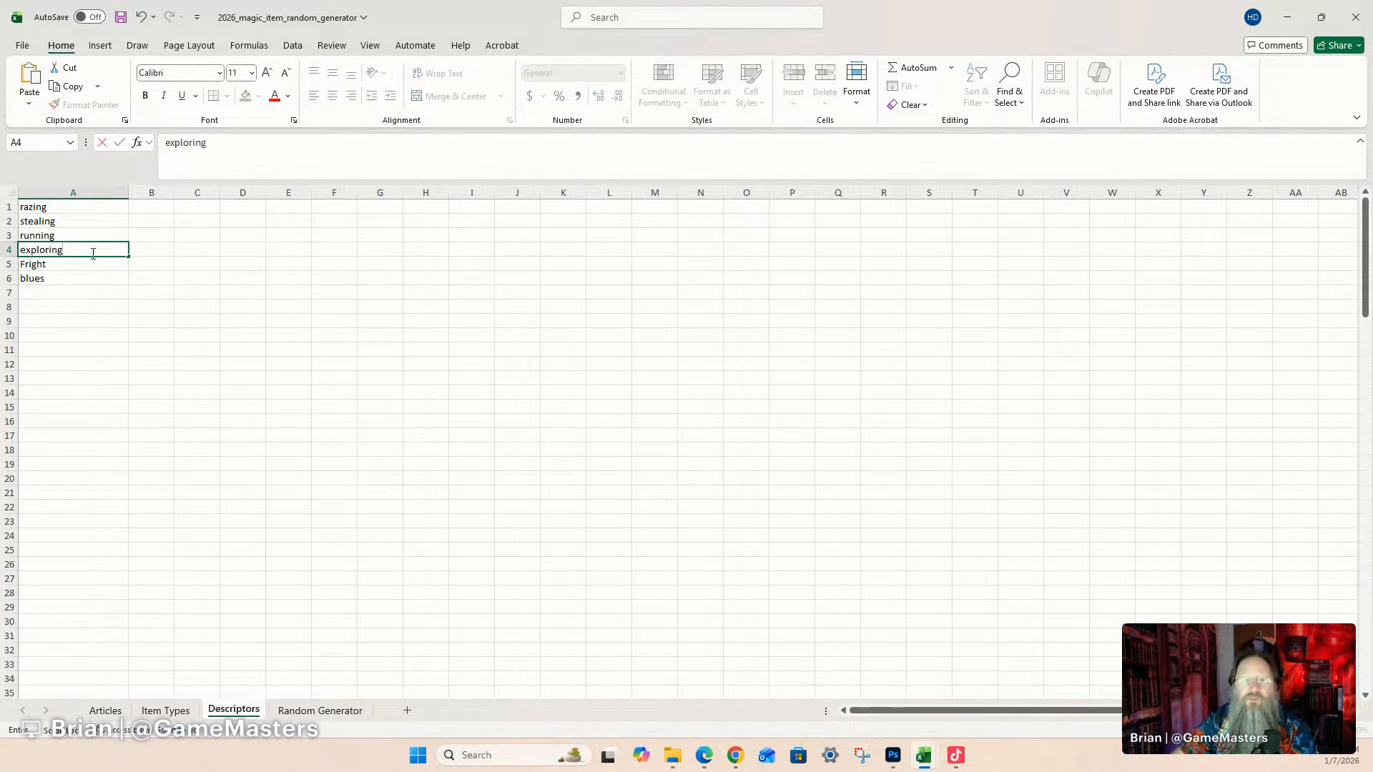
Clear the leftover entries "Fright" and "blues" from rows 5 and 6 of the Descriptors sheet.
{"action": "left_click", "coordinate": [14, 266]}
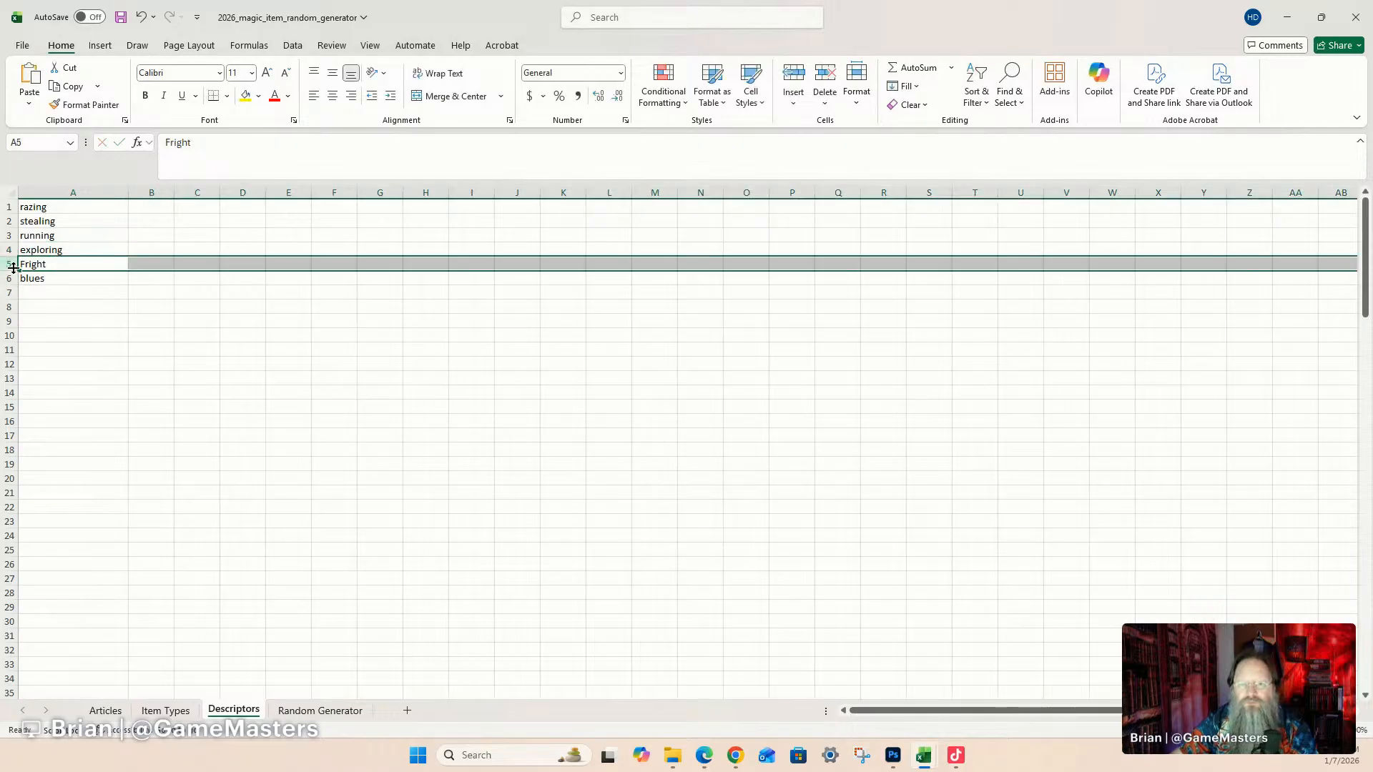
{"action": "left_click_drag", "start_coordinate": [16, 268], "coordinate": [9, 278]}
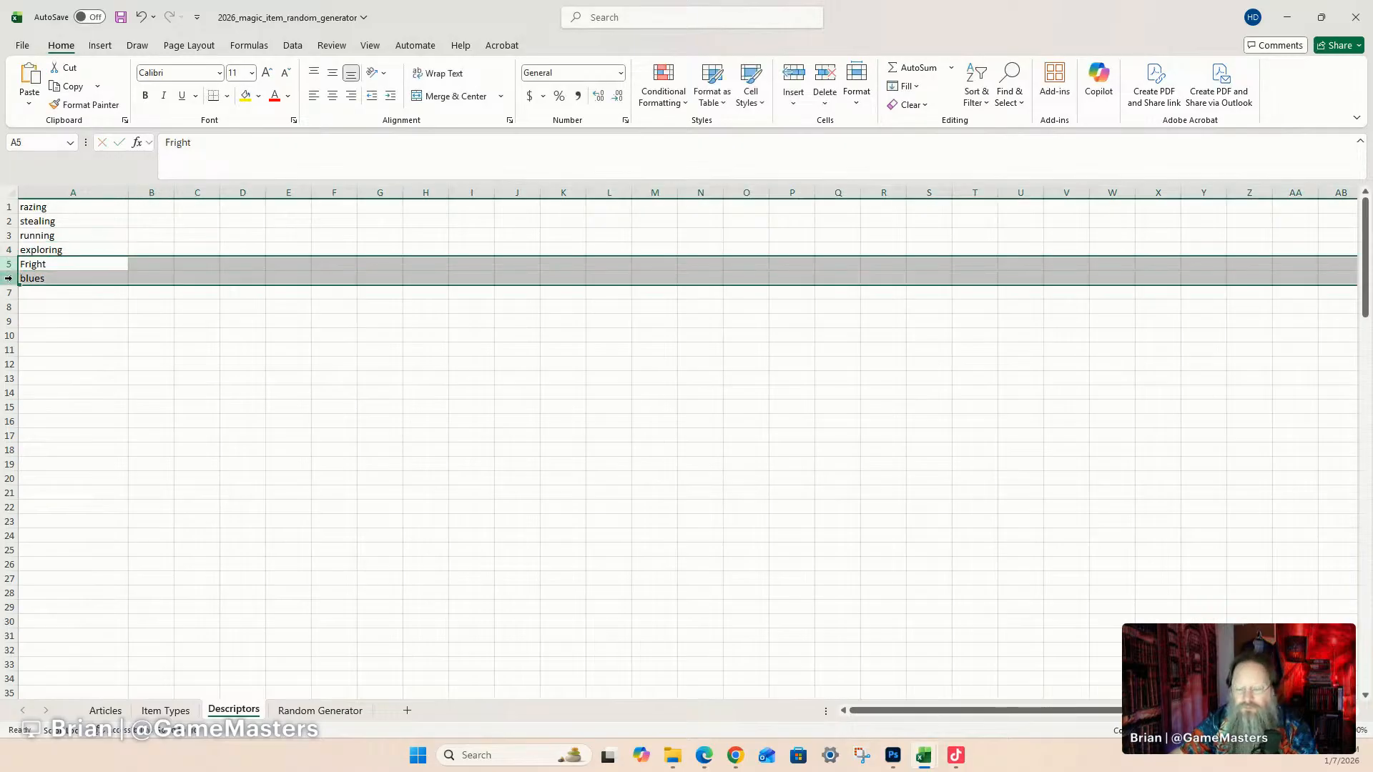
{"action": "key", "text": "Delete"}
{"action": "left_click", "coordinate": [86, 309]}
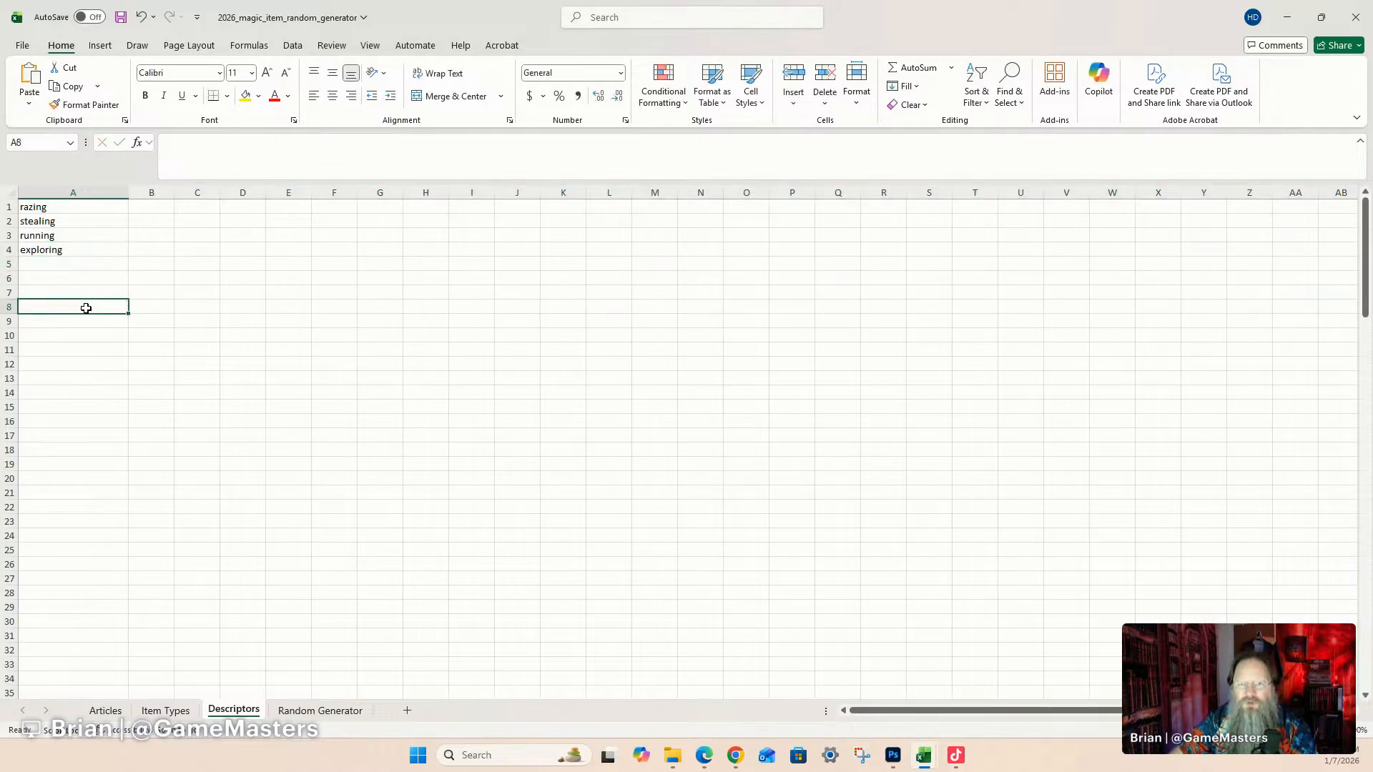
Recalculate the Random Generator sheet twice to produce fresh phrases from the new word lists.
{"action": "left_click", "coordinate": [320, 710]}
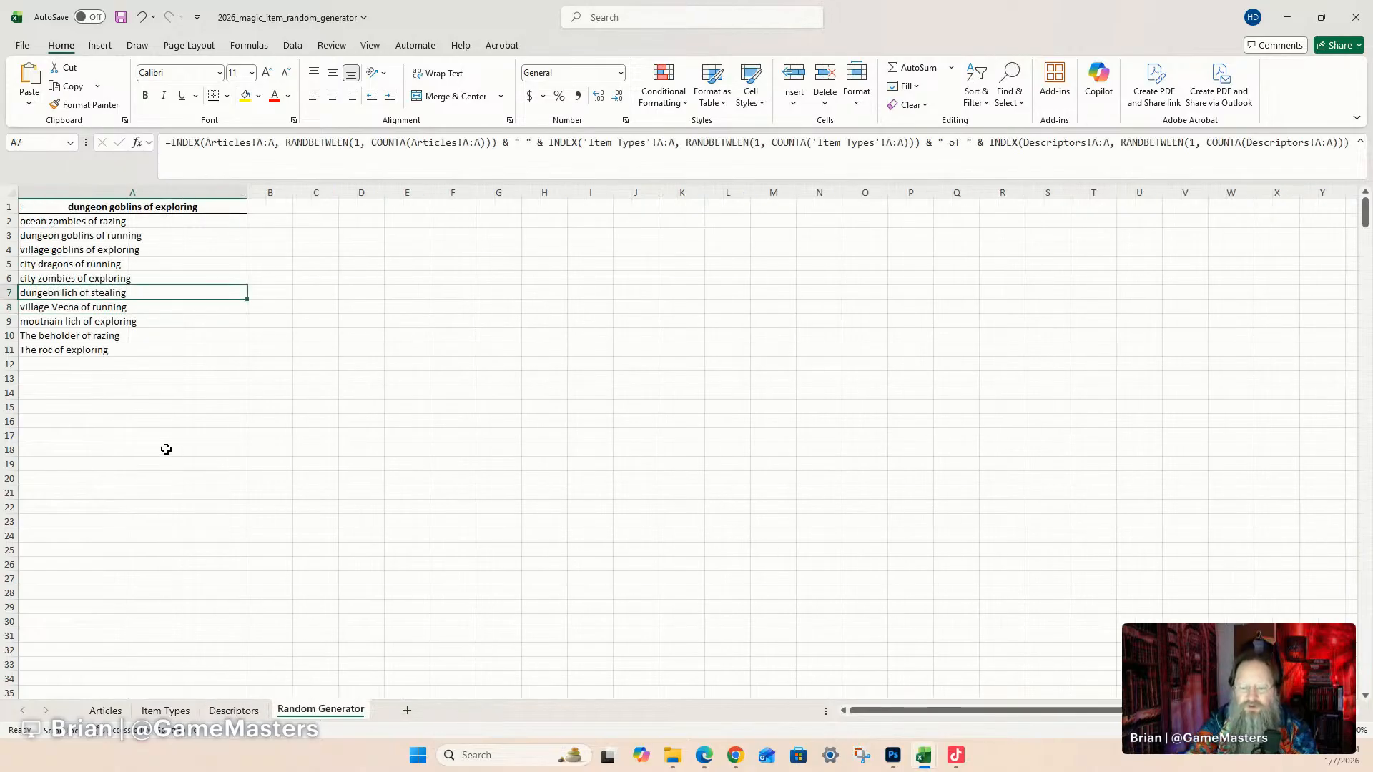
{"action": "key", "text": "F9"}
{"action": "key", "text": "F9"}
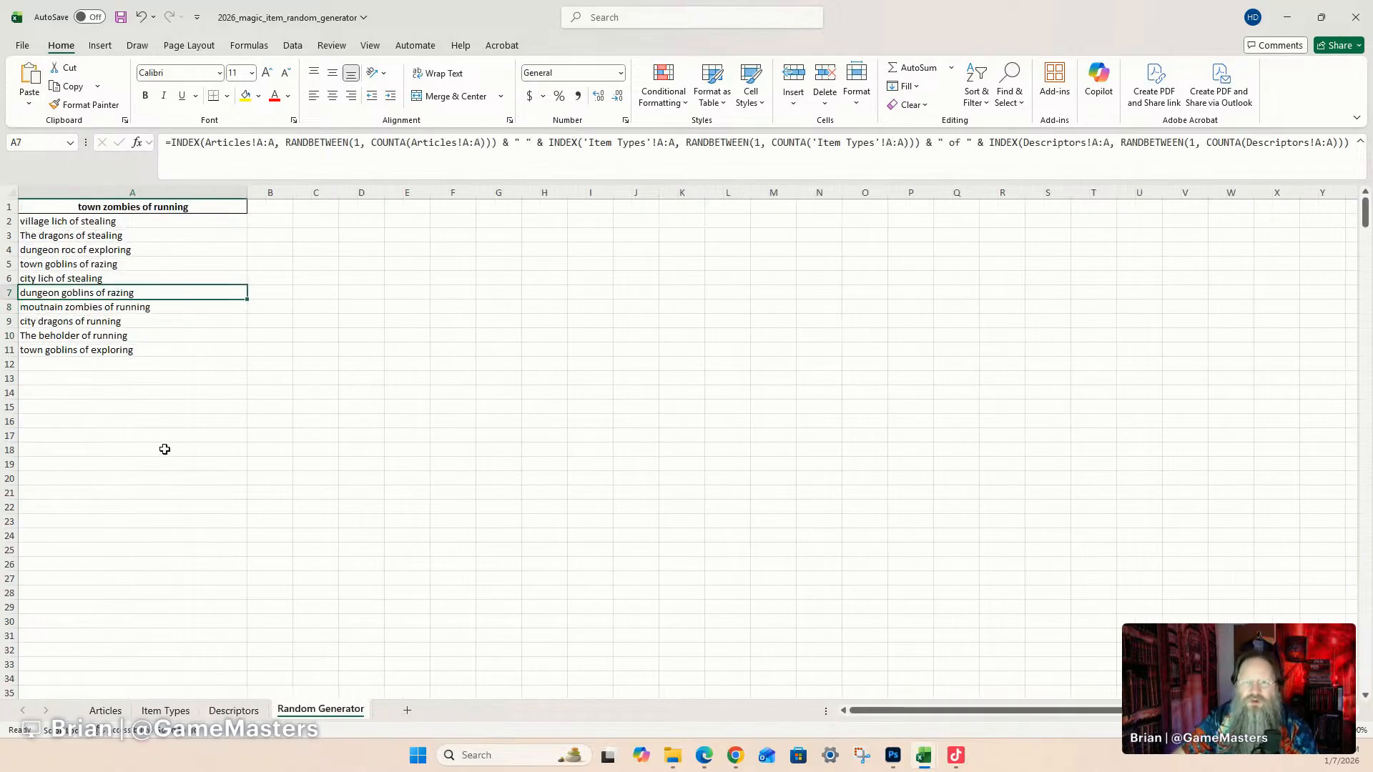
Examine individual generated phrases in column A of the Random Generator sheet, from row 2 down to row 11.
{"action": "left_click", "coordinate": [146, 223]}
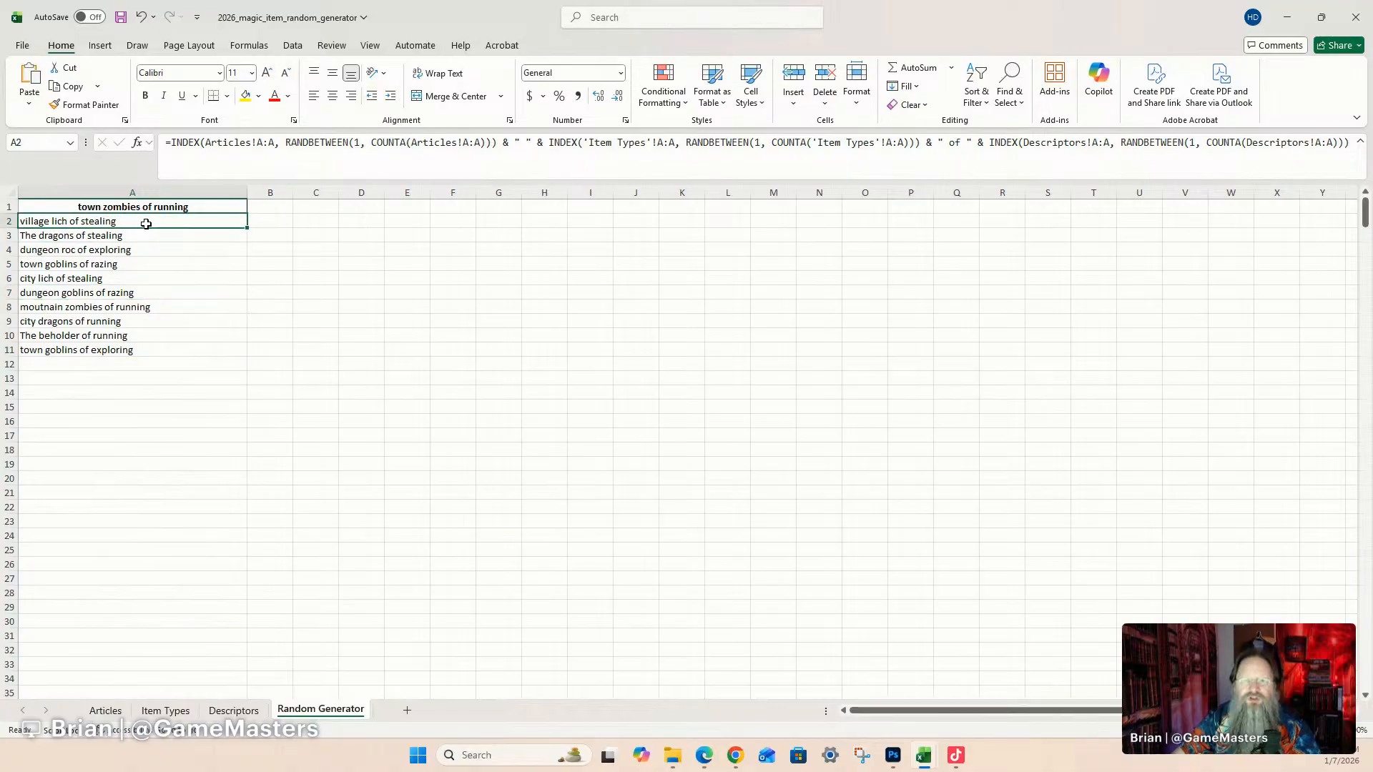
{"action": "left_click", "coordinate": [164, 238]}
{"action": "left_click", "coordinate": [163, 252]}
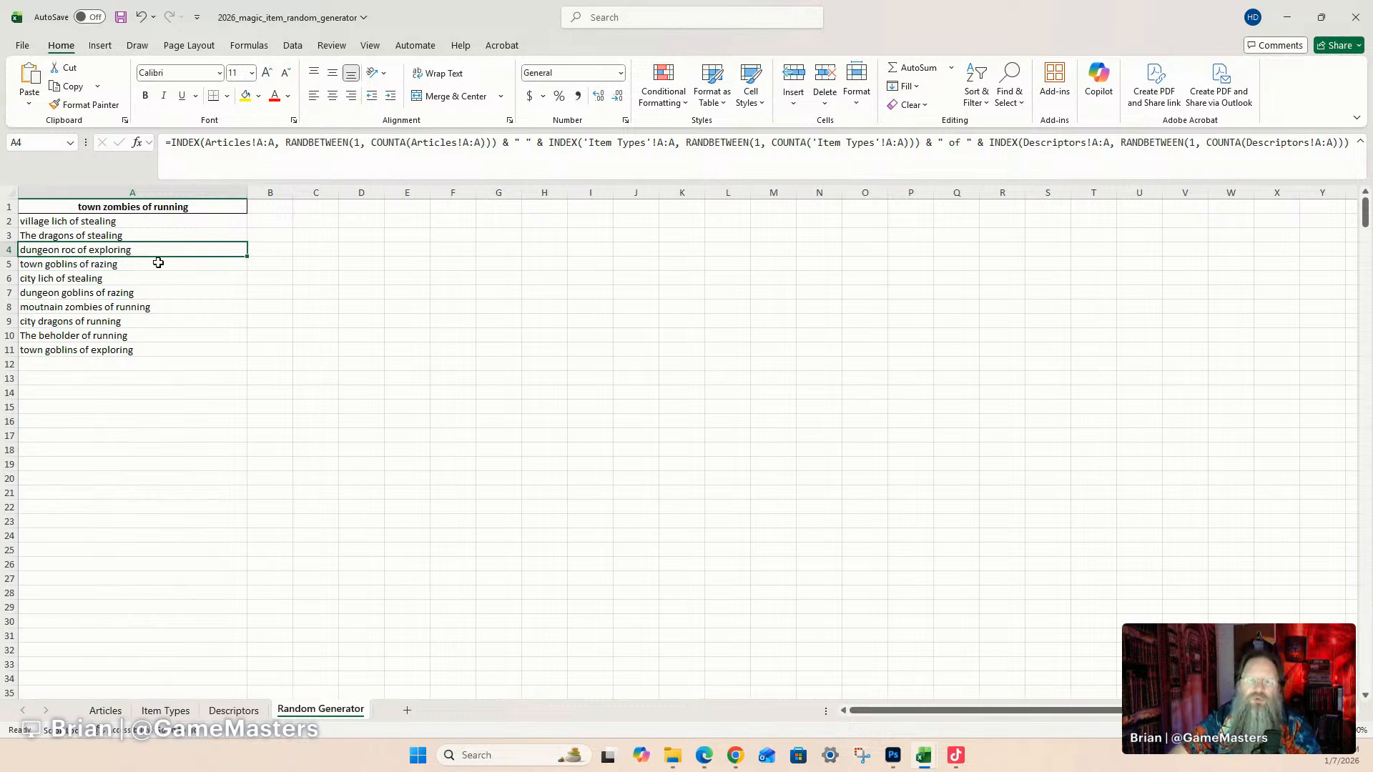
{"action": "left_click", "coordinate": [161, 308]}
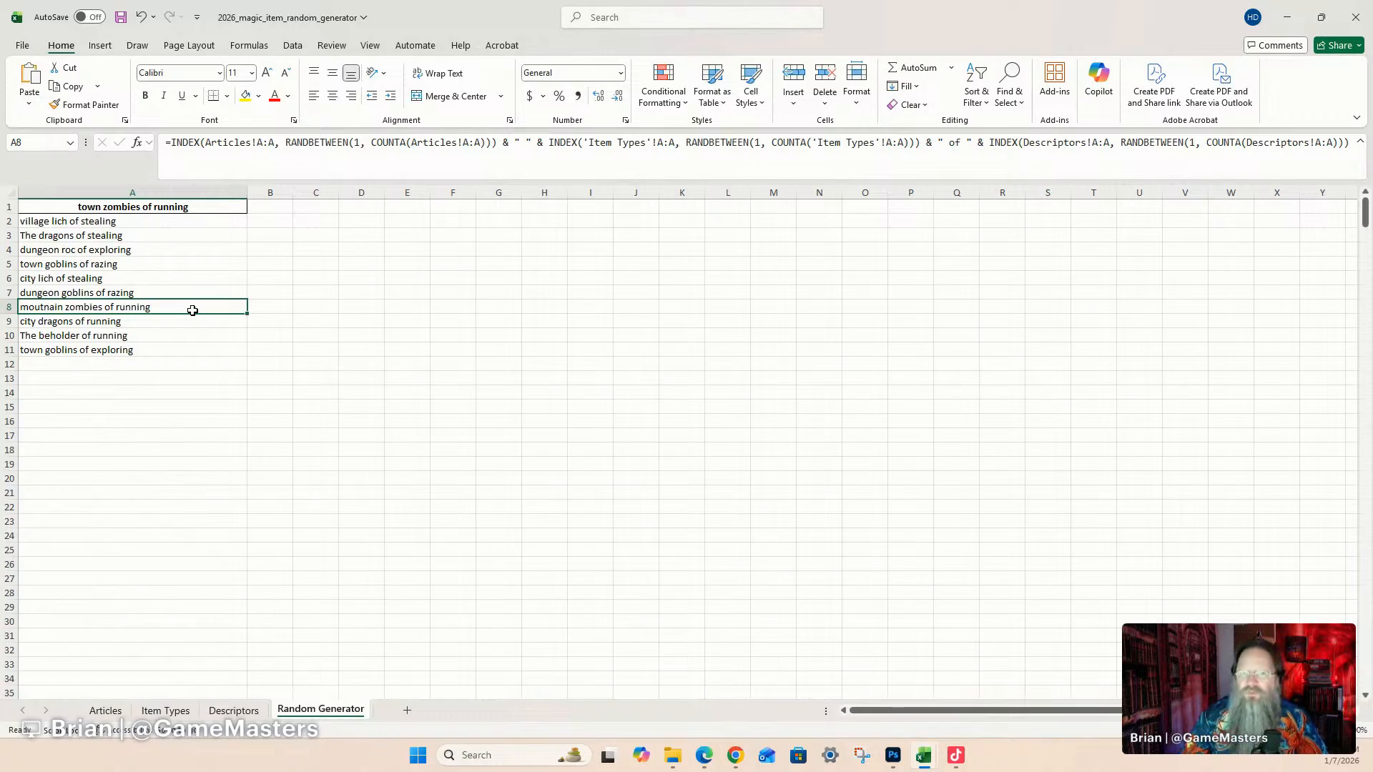
{"action": "left_click", "coordinate": [118, 364]}
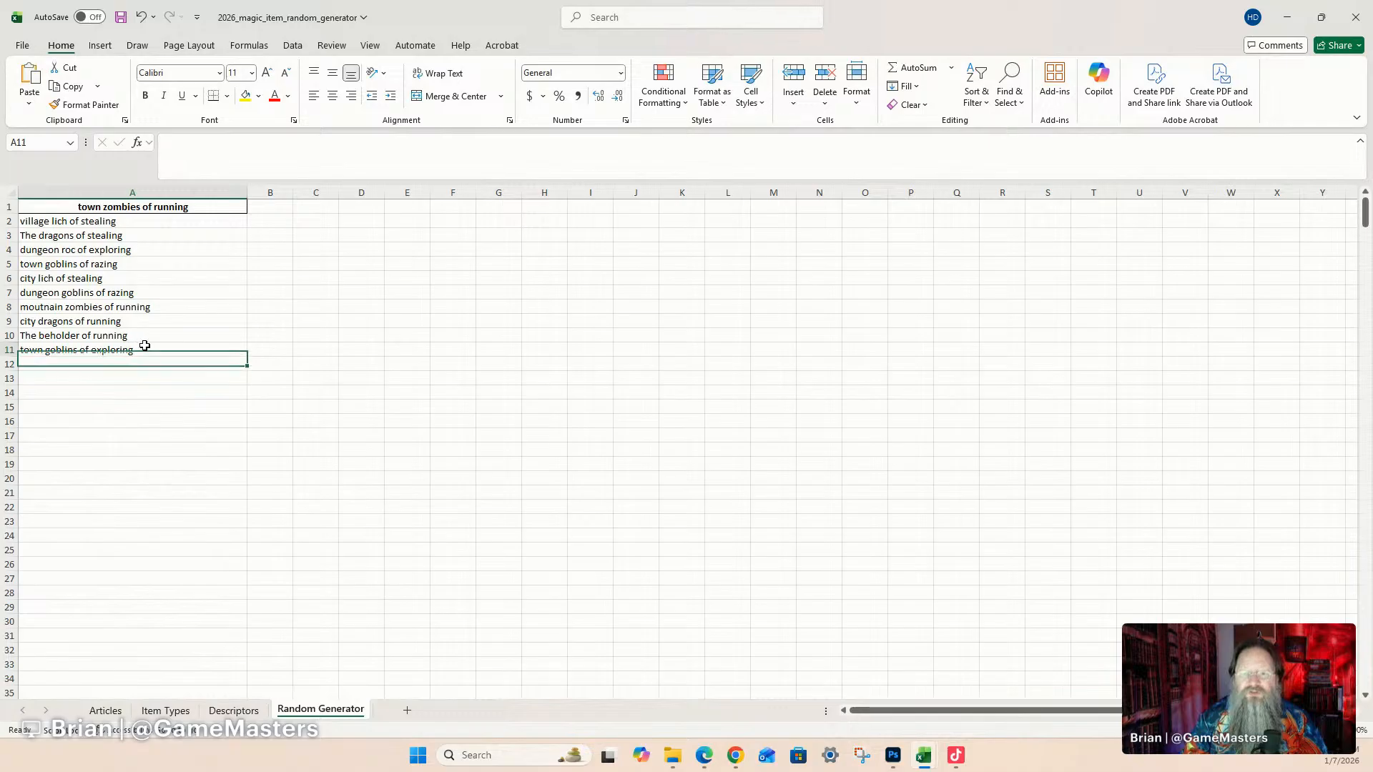
{"action": "left_click", "coordinate": [143, 348]}
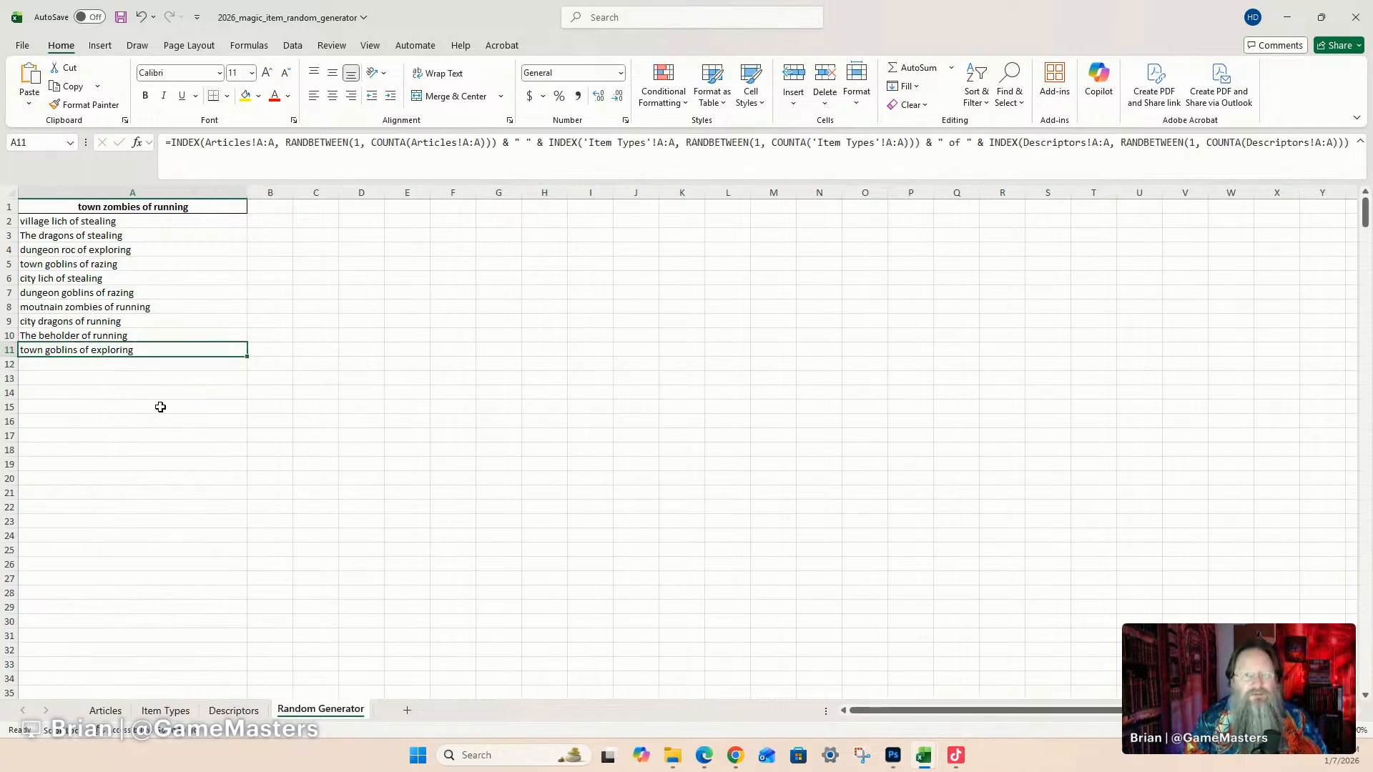
{"action": "left_click", "coordinate": [120, 380]}
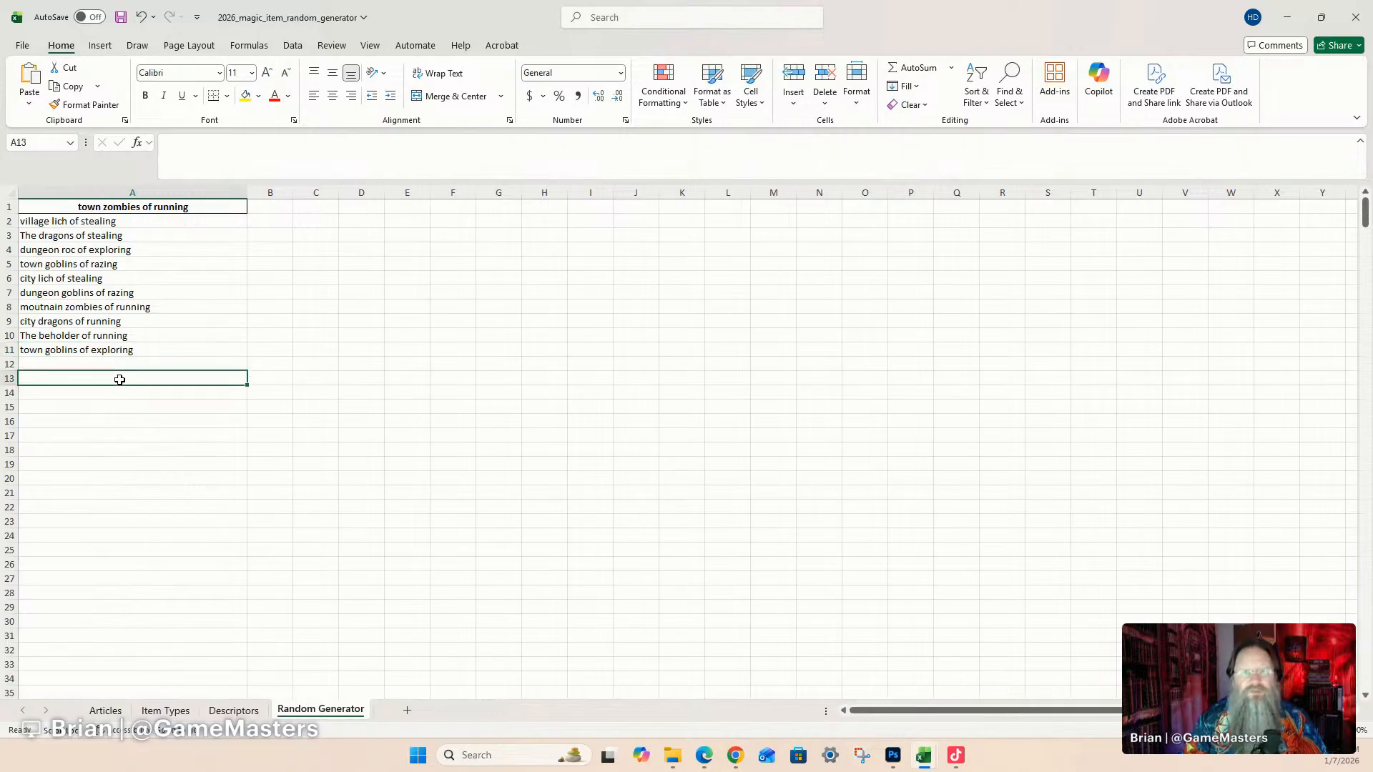